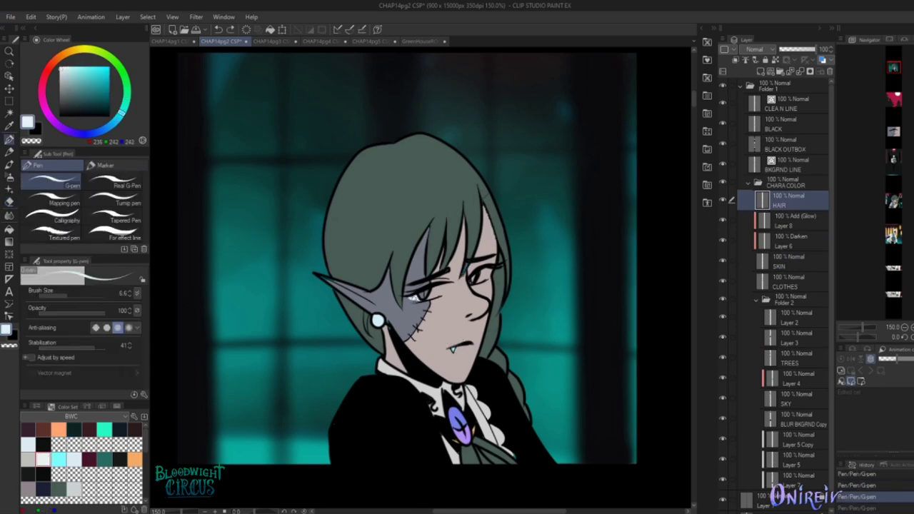
# Merge Layer 3 of the forest artwork down into the TREES layer
pyautogui.hotkey('ctrl', '-')
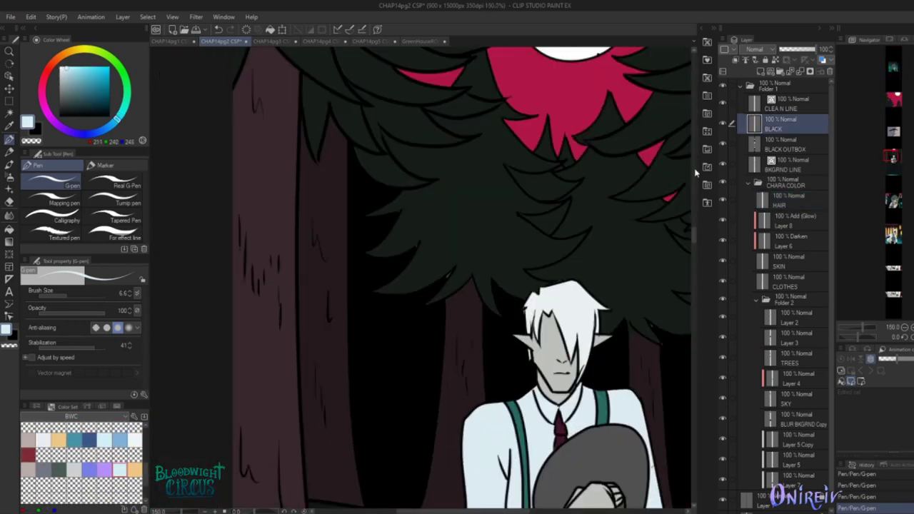
pyautogui.moveTo(635, 349); pyautogui.dragTo(573, 338)
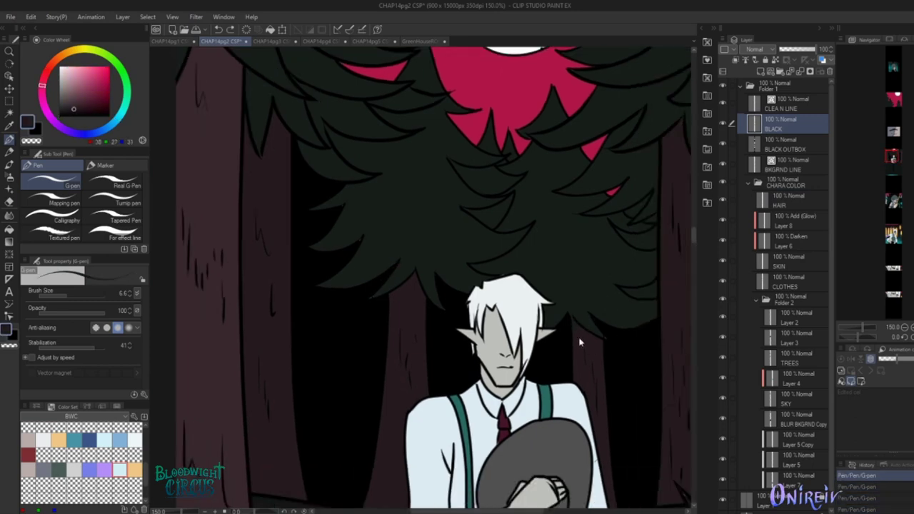
pyautogui.keyDown('ctrl'); pyautogui.keyDown('shift'); pyautogui.click(574, 337); pyautogui.keyUp('shift'); pyautogui.keyUp('ctrl')
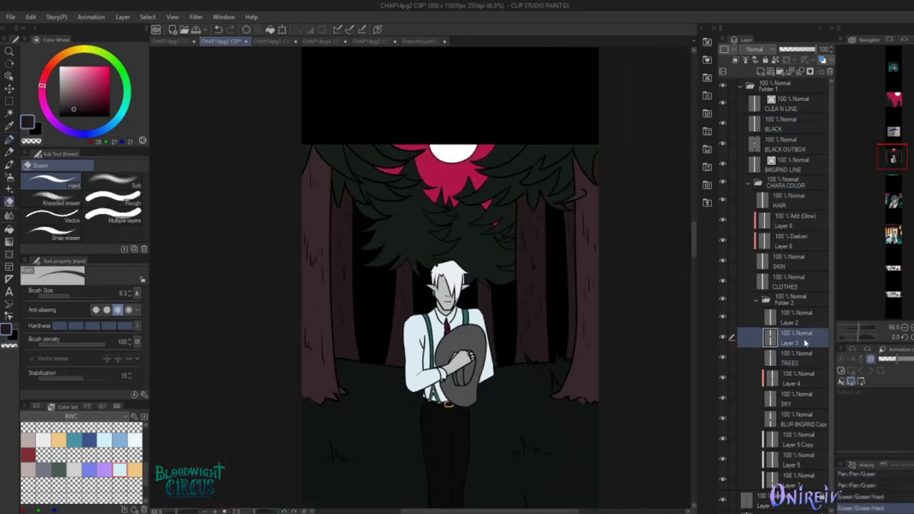
pyautogui.hotkey('ctrl', 'e')
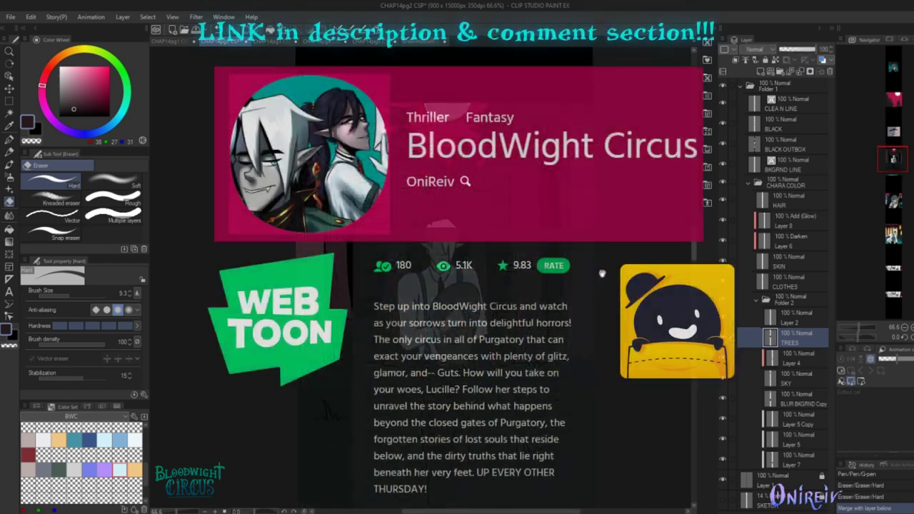
# Touch up the eye close-up's line art on the clean line layer and its solid blacks on the BLACK layer, using the G-pen and eraser
pyautogui.click(728, 104)
pyautogui.press('p')
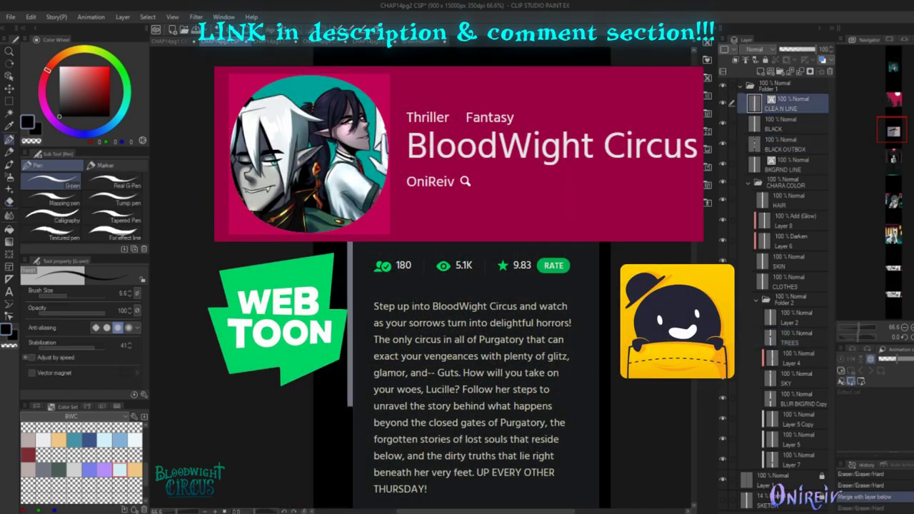
pyautogui.press('e')
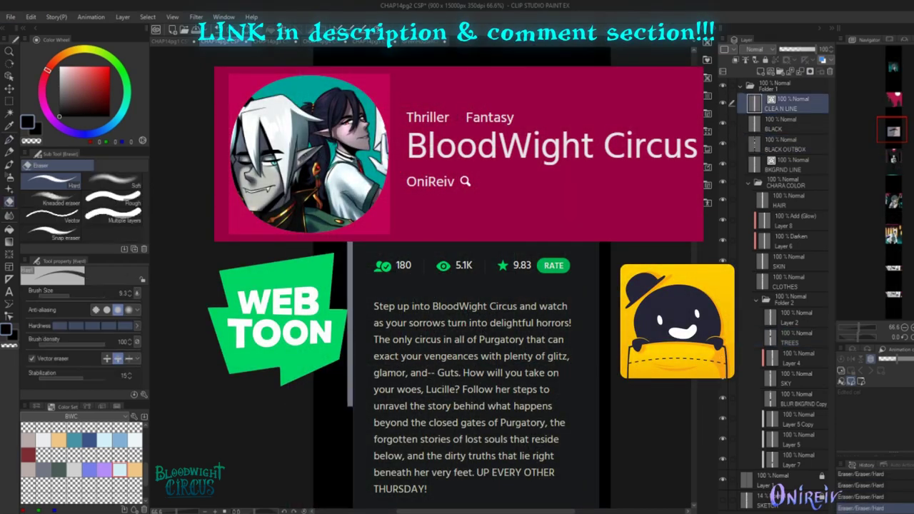
pyautogui.click(785, 123)
pyautogui.press('p')
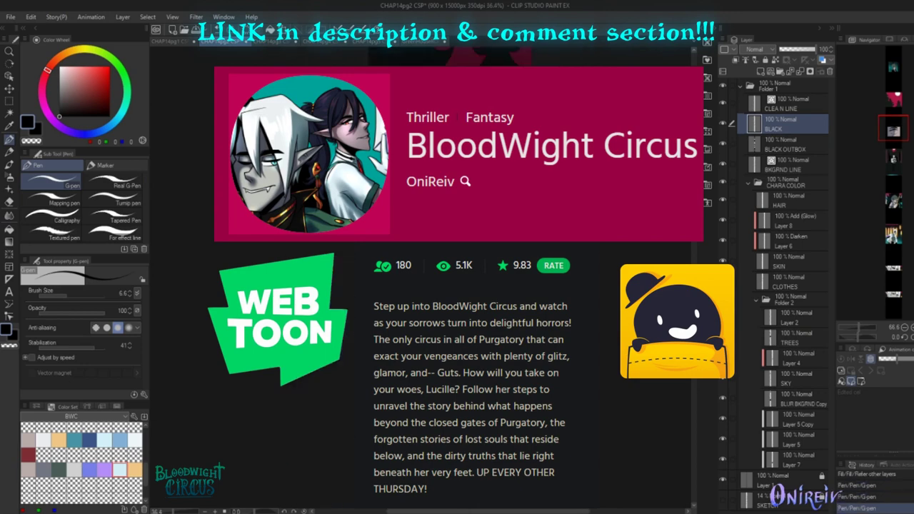
pyautogui.scroll(2, 447, 325)
pyautogui.scroll(-2, 525, 295)
# Paint the white of the eye in the close-up panel on the CLOTHES layer with the G-pen in pale bluish white
pyautogui.click(135, 439)
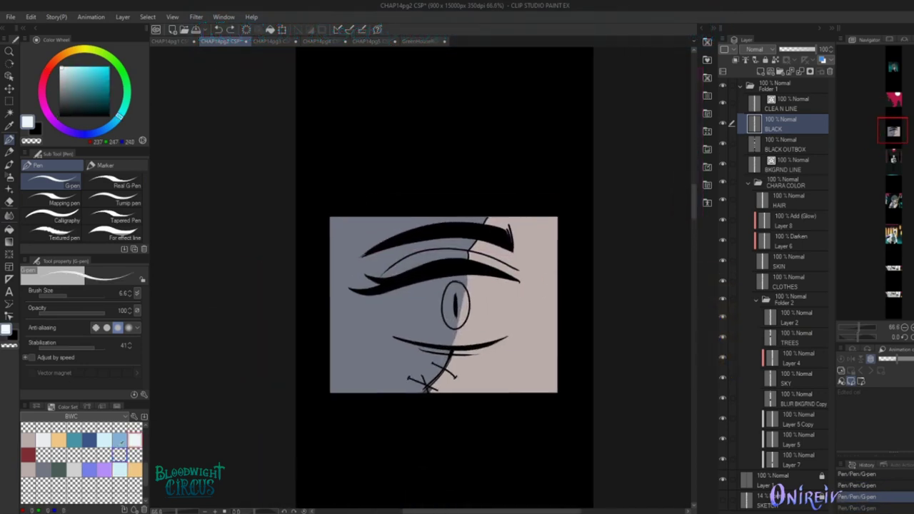
pyautogui.click(786, 282)
pyautogui.moveTo(414, 333); pyautogui.dragTo(382, 294)
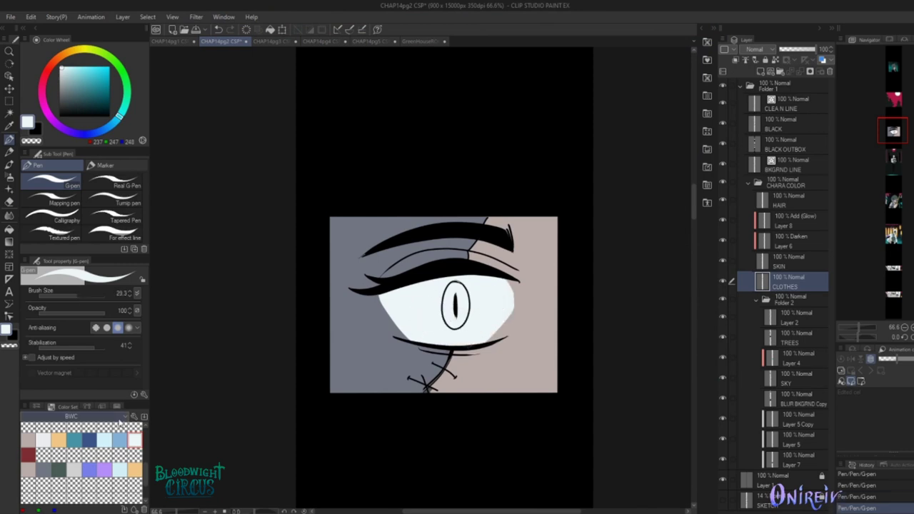
# Paint reddish-brown rim highlights along the pine trees' edges with Opaque watercolor on a clipped Add (Glow) layer above TREES
pyautogui.scroll(-1, 464, 306)
pyautogui.scroll(10, 466, 343)
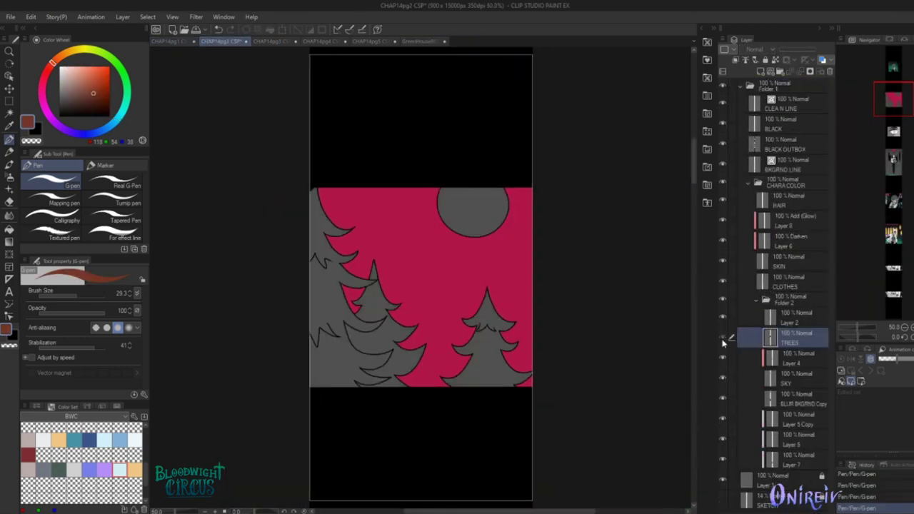
pyautogui.click(9, 164)
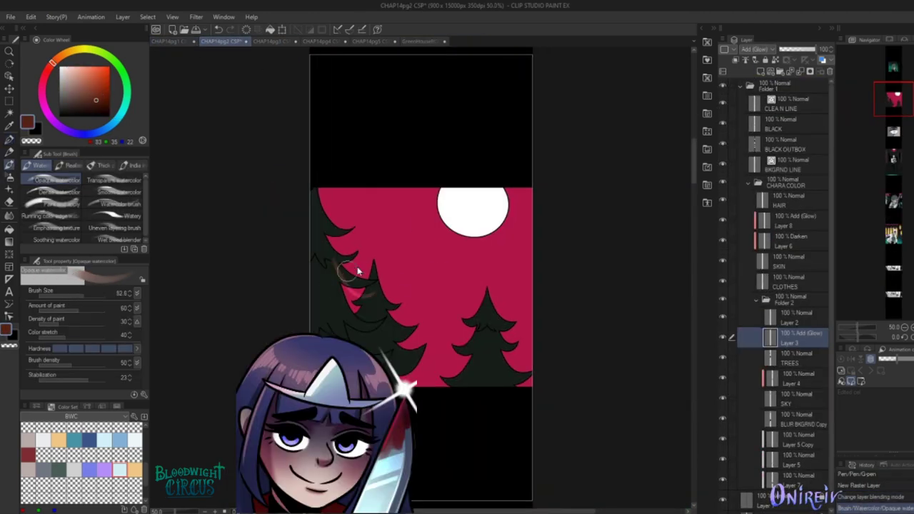
pyautogui.scroll(1, 338, 259)
pyautogui.moveTo(309, 169)
pyautogui.mouseDown()
pyautogui.moveTo(351, 227)
pyautogui.moveTo(376, 289)
pyautogui.mouseUp()
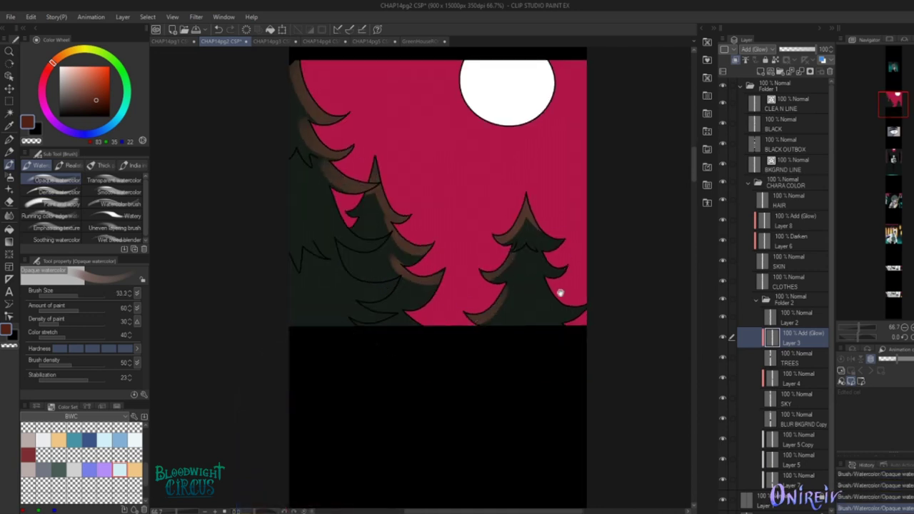
pyautogui.scroll(2, 332, 274)
pyautogui.scroll(5, 343, 265)
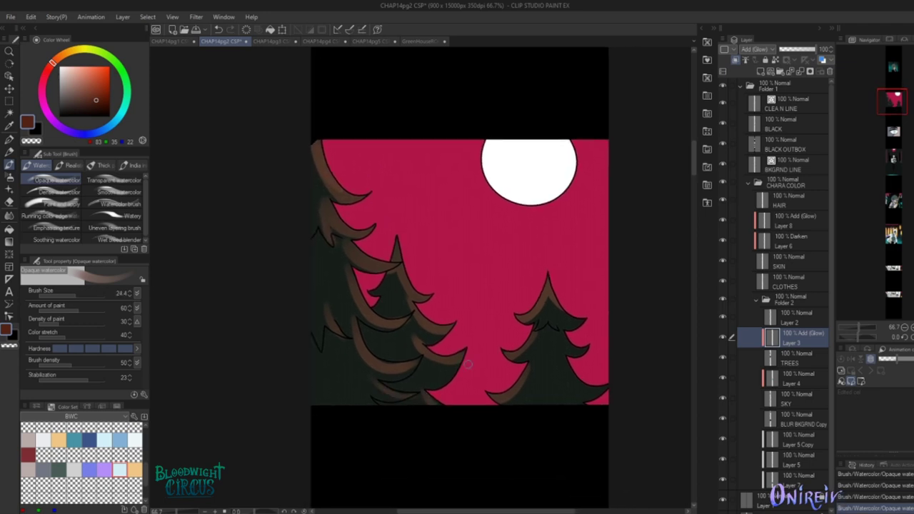
pyautogui.moveTo(517, 342); pyautogui.dragTo(537, 353)
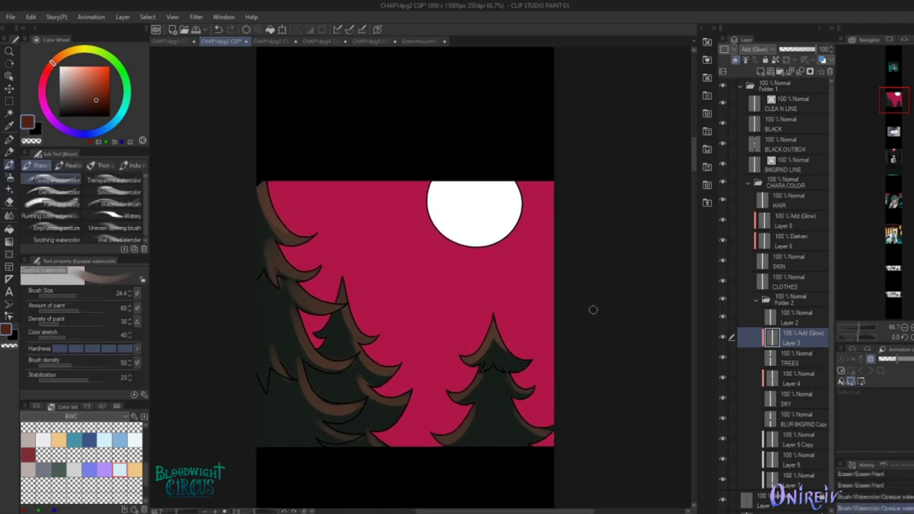
# Shade the lower parts of the pines in dark green with the Soft airbrush on a clipped Darken layer above TREES
pyautogui.keyDown('alt'); pyautogui.click(277, 373); pyautogui.keyUp('alt')
pyautogui.press('b')
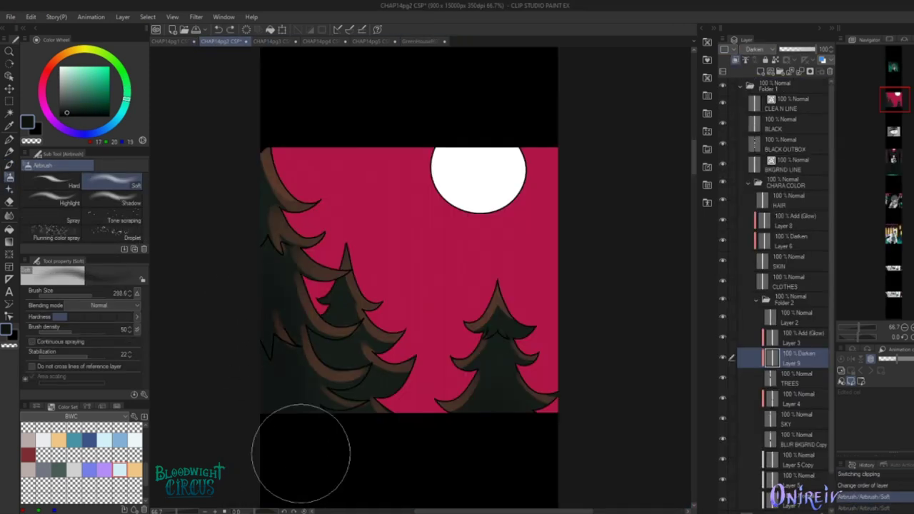
pyautogui.moveTo(300, 453); pyautogui.dragTo(503, 423)
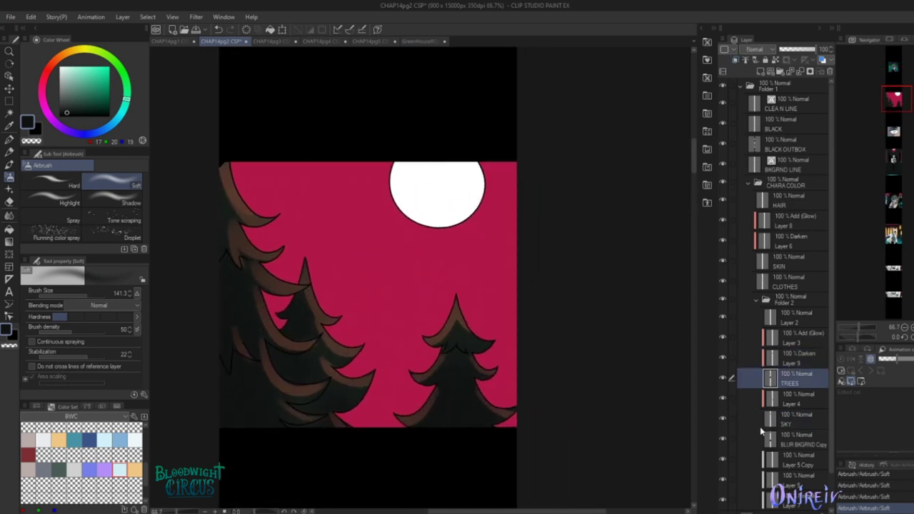
# Airbrush a white glow around the moon on an Add (Glow) layer and dark crimson toward the sky's edges on a Darken layer
pyautogui.click(742, 400)
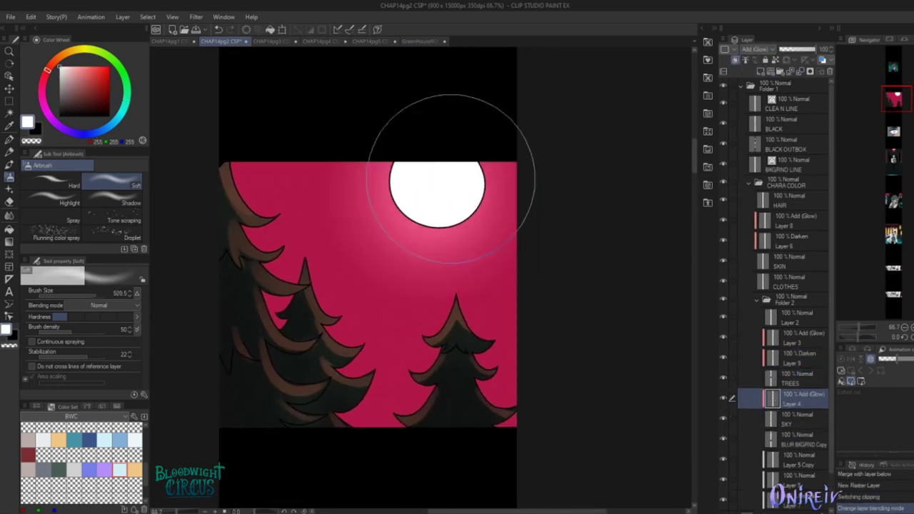
pyautogui.moveTo(465, 179)
pyautogui.mouseDown()
pyautogui.moveTo(481, 193)
pyautogui.moveTo(466, 157)
pyautogui.moveTo(357, 210)
pyautogui.mouseUp()
pyautogui.moveTo(402, 336); pyautogui.dragTo(420, 280)
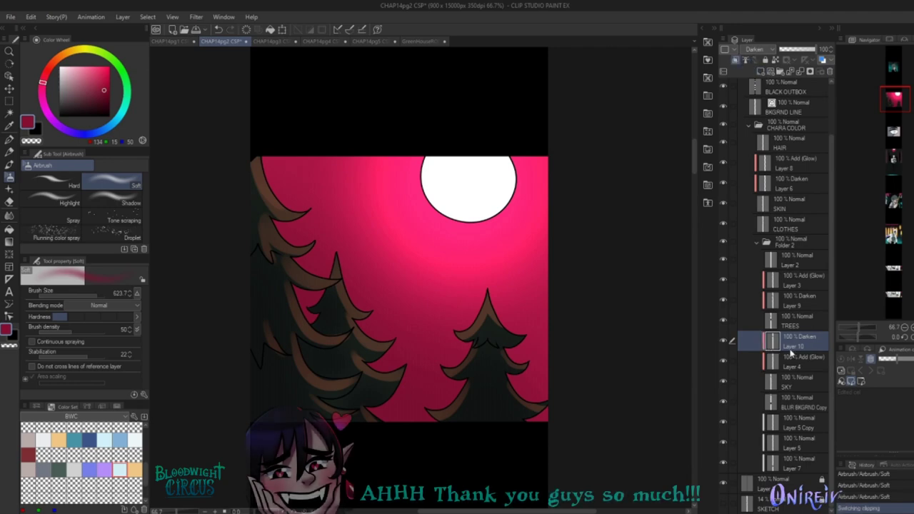
# Airbrush deeper red into the outer sky on the SKY layer
pyautogui.click(175, 40)
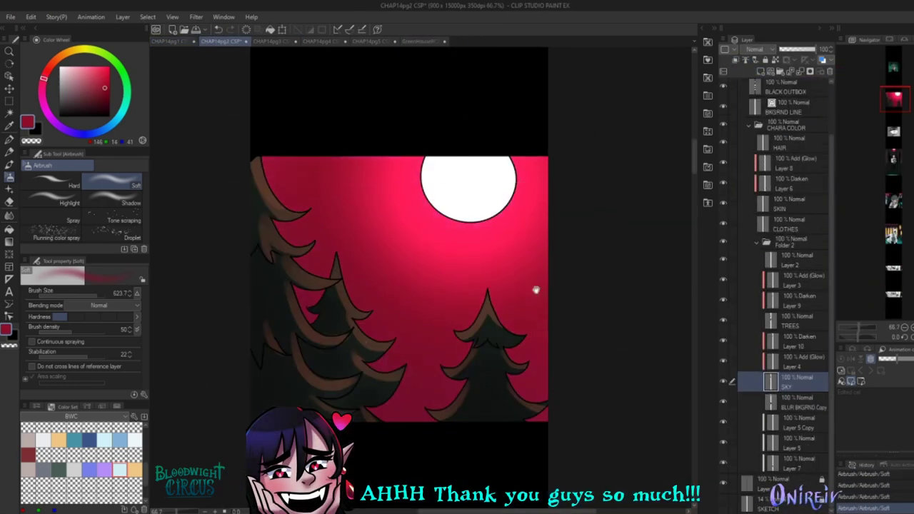
pyautogui.scroll(2, 535, 289)
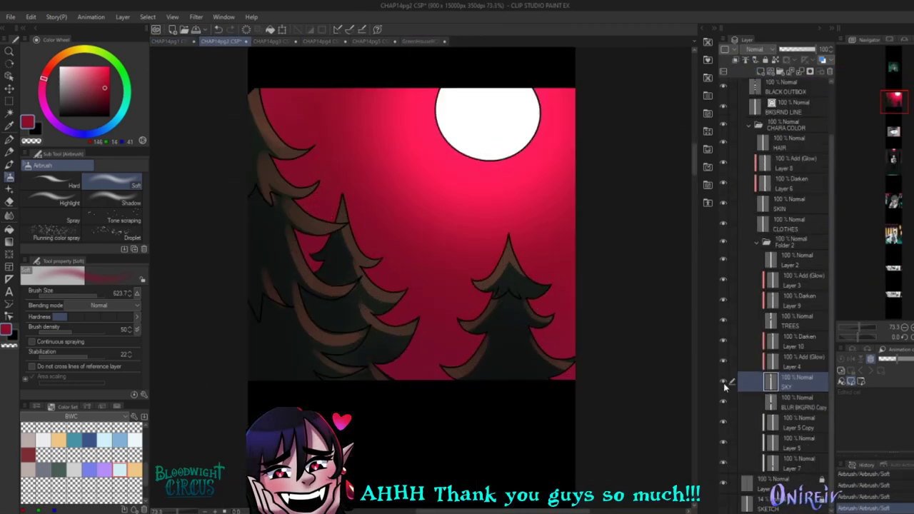
pyautogui.hotkey('alt', ']')
# Scatter white stars over the red sky on Layer 2 with the Tone scraping airbrush, erasing the specks that cover the trees
pyautogui.click(736, 261)
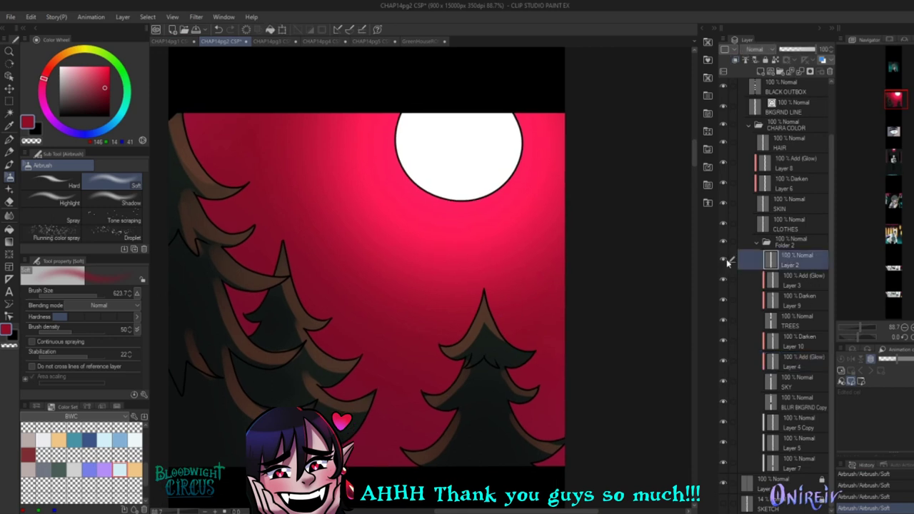
pyautogui.press('.')
pyautogui.moveTo(407, 330); pyautogui.dragTo(483, 367)
pyautogui.click(235, 102)
pyautogui.press('e')
pyautogui.click(434, 392)
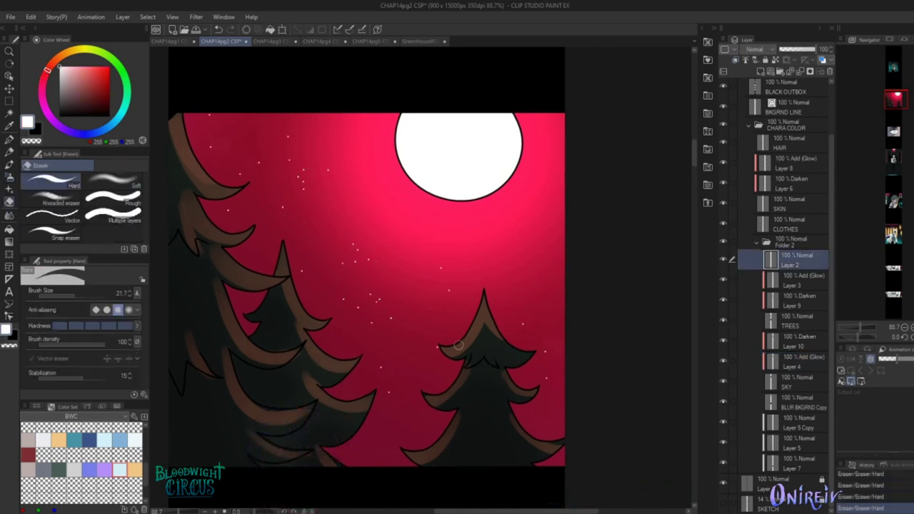
pyautogui.click(510, 389)
# Add larger stars to the sky at particle size 5.0 and finer ones at 2.0, erasing stray specks over the trees
pyautogui.press('b')
pyautogui.click(365, 335)
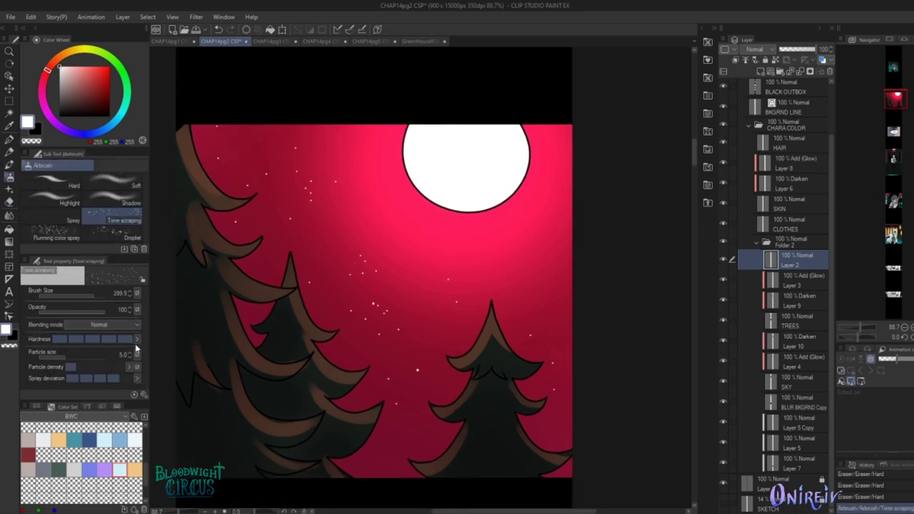
pyautogui.click(421, 265)
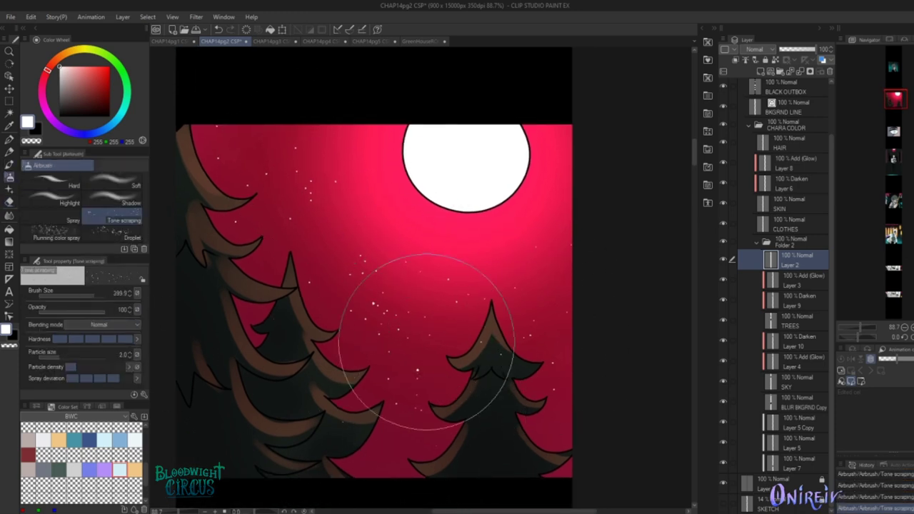
pyautogui.press('e')
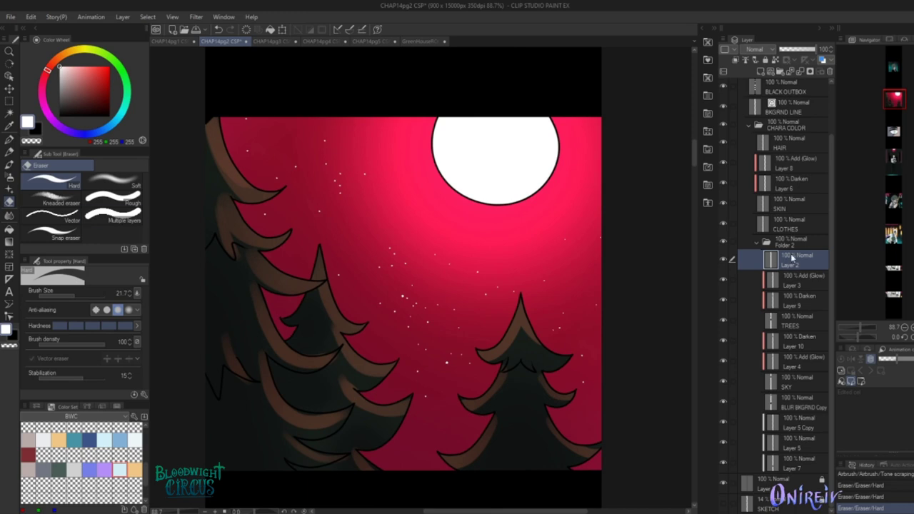
# Airbrush soft crimson glows around the star clusters on a new Add (Glow) layer above the stars
pyautogui.click(761, 72)
pyautogui.press('b')
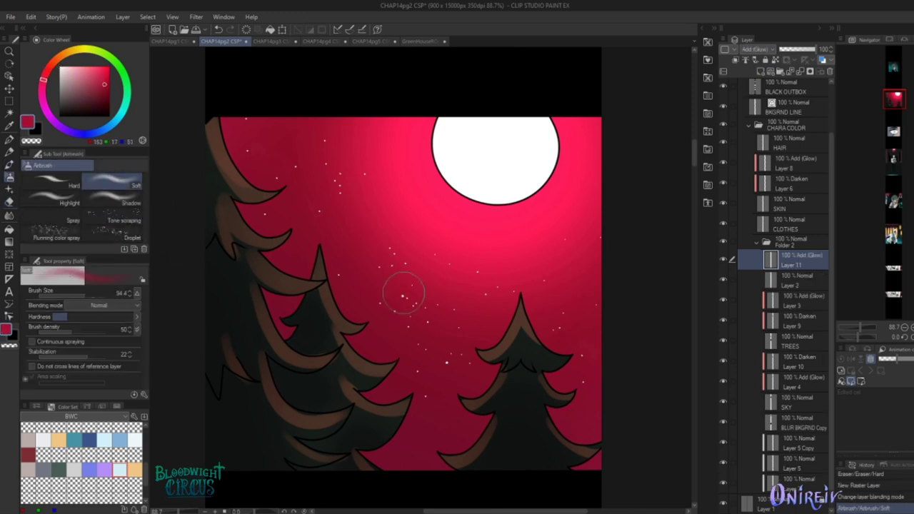
pyautogui.scroll(2, 275, 183)
pyautogui.scroll(-4, 561, 276)
pyautogui.scroll(1, 395, 238)
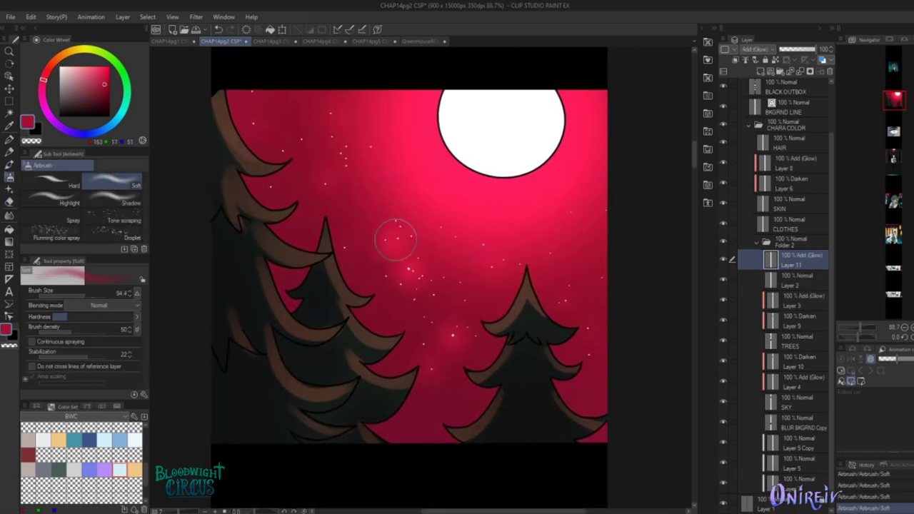
pyautogui.scroll(-4, 344, 149)
pyautogui.scroll(3, 433, 320)
pyautogui.scroll(-1, 449, 214)
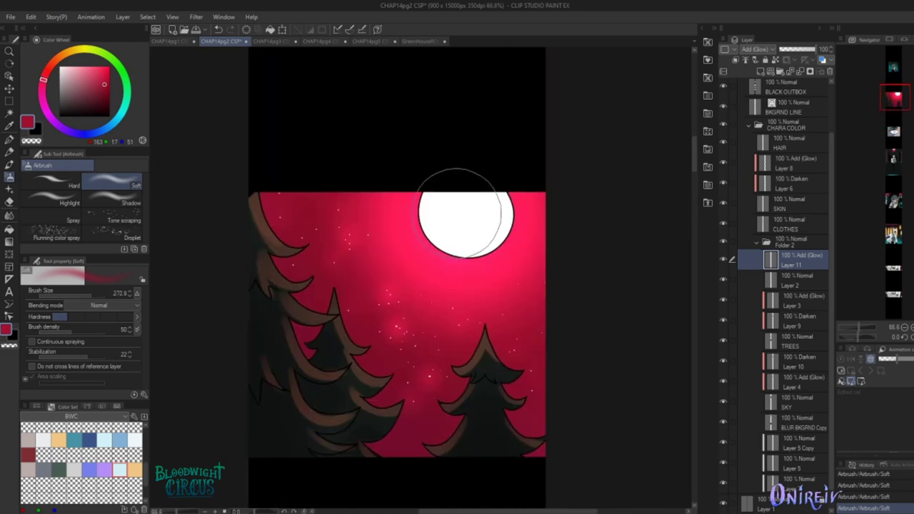
# Delete the moon's black outline from the clean line layer in the pine tree panel
pyautogui.click(806, 345)
pyautogui.click(798, 303)
pyautogui.scroll(-3, 500, 179)
pyautogui.scroll(4, 475, 298)
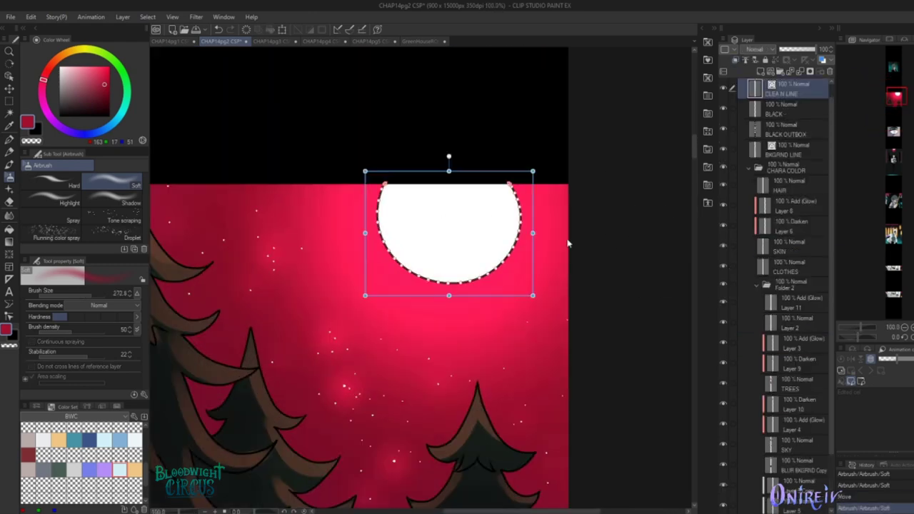
# Rename Layer 2 as STARS LAKE and spray white stars across the forest panel's sky, erasing the strays outside it
pyautogui.scroll(-2, 409, 315)
pyautogui.scroll(-3, 409, 314)
pyautogui.scroll(-2, 434, 174)
pyautogui.scroll(3, 428, 229)
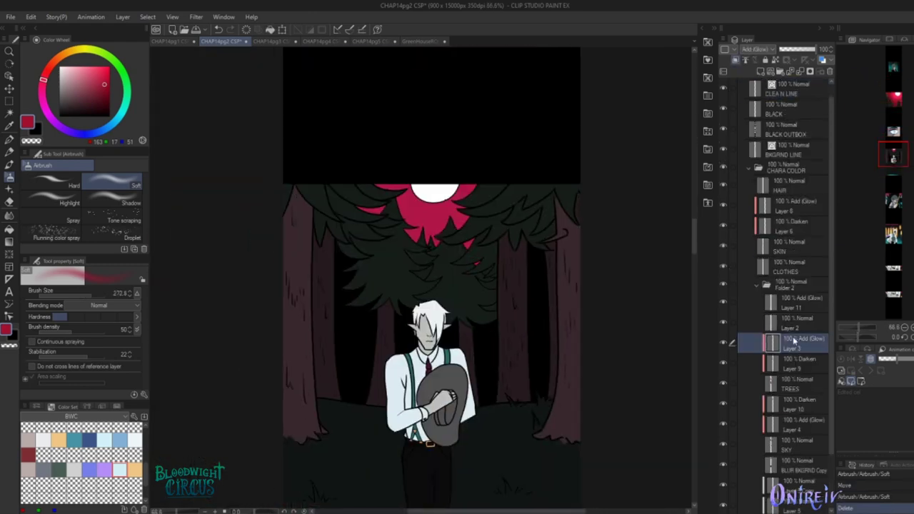
pyautogui.click(790, 323)
pyautogui.scroll(2, 435, 218)
pyautogui.moveTo(471, 243)
pyautogui.mouseDown()
pyautogui.moveTo(434, 210)
pyautogui.moveTo(393, 216)
pyautogui.mouseUp()
pyautogui.press('e')
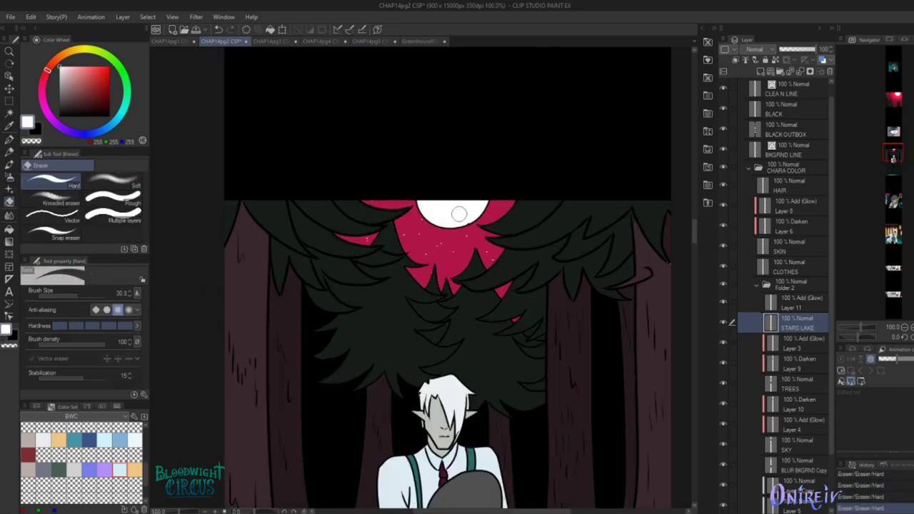
# Airbrush a glow around the forest panel's moon on Layer 4 and dark crimson over the outer sky on Layer 10
pyautogui.press('b')
pyautogui.hotkey('alt', ']')
pyautogui.hotkey('alt', '[')
pyautogui.hotkey('alt', '[')
pyautogui.hotkey('alt', '[')
pyautogui.hotkey('alt', '[')
pyautogui.hotkey('alt', '[')
pyautogui.hotkey('alt', '[')
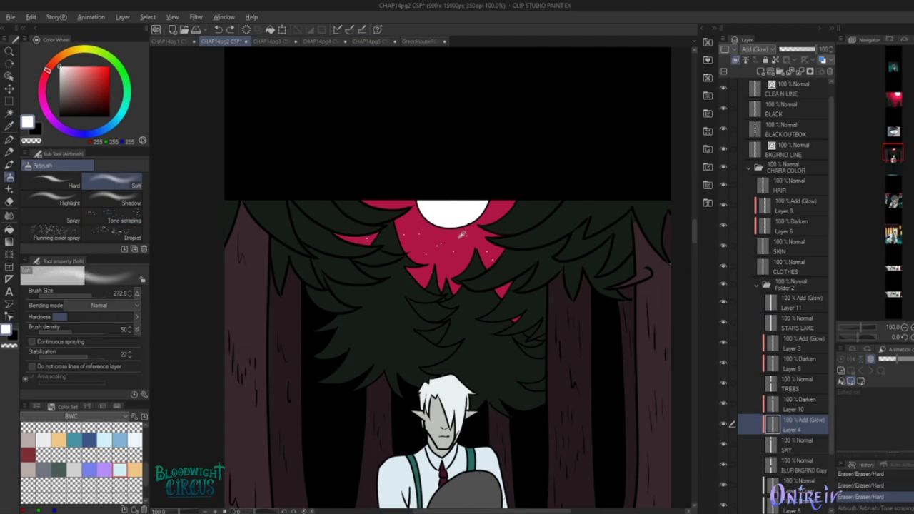
pyautogui.keyDown('alt'); pyautogui.click(462, 234); pyautogui.keyUp('alt')
pyautogui.moveTo(463, 234); pyautogui.dragTo(439, 141)
pyautogui.hotkey('alt', ']')
pyautogui.moveTo(535, 251); pyautogui.dragTo(330, 234)
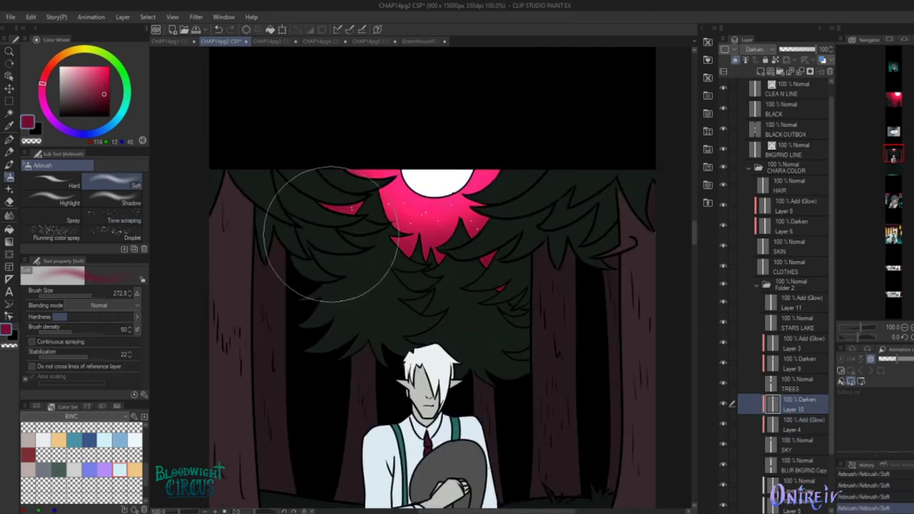
# Paint brown rim highlights along the foliage edges around the moon on Layer 3, using the colour sampled from the pine tree panel
pyautogui.scroll(10, 331, 234)
pyautogui.hotkey('alt', ']')
pyautogui.hotkey('alt', ']')
pyautogui.hotkey('alt', ']')
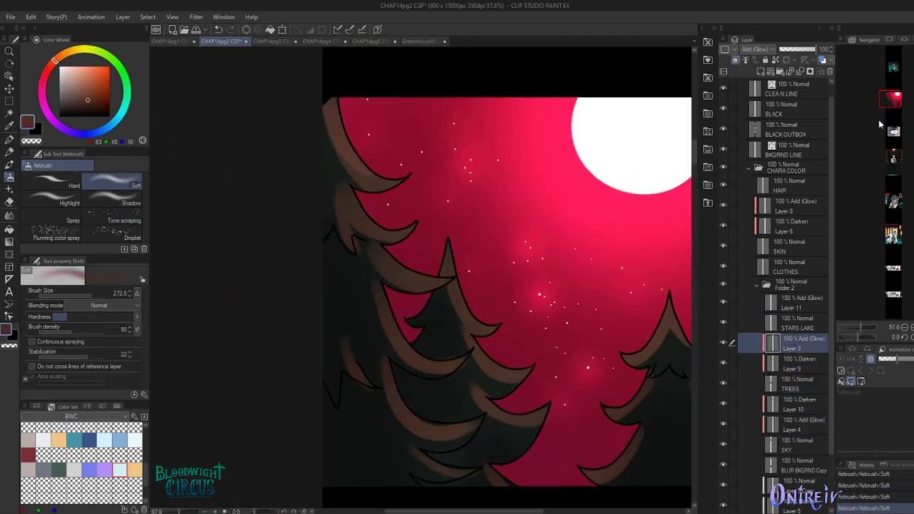
pyautogui.scroll(-10, 531, 97)
pyautogui.press('b')
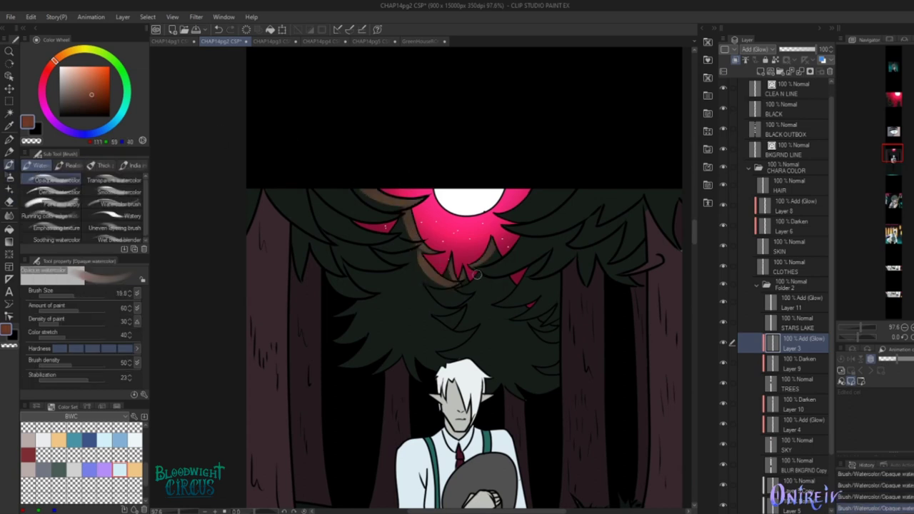
pyautogui.scroll(-2, 500, 257)
pyautogui.scroll(-1, 483, 237)
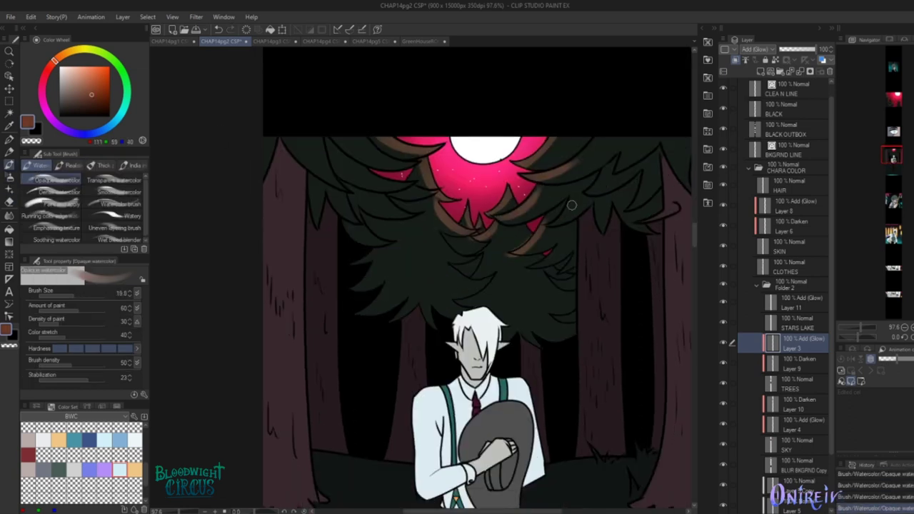
# Extend the rim highlights across the lower foliage clumps with opaque watercolor, cleaning up strays with the hard eraser
pyautogui.press('e')
pyautogui.press('b')
pyautogui.scroll(4, 493, 257)
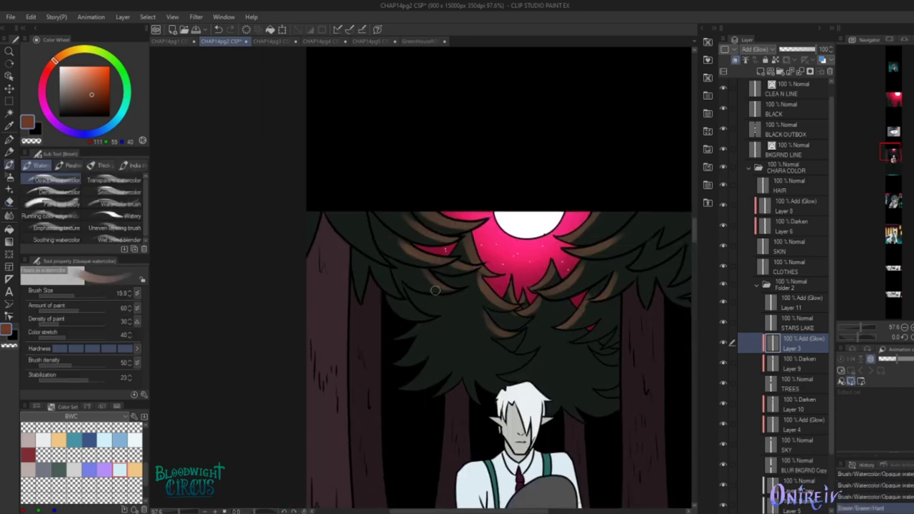
pyautogui.hscroll(2, 461, 284)
pyautogui.scroll(-1, 461, 285)
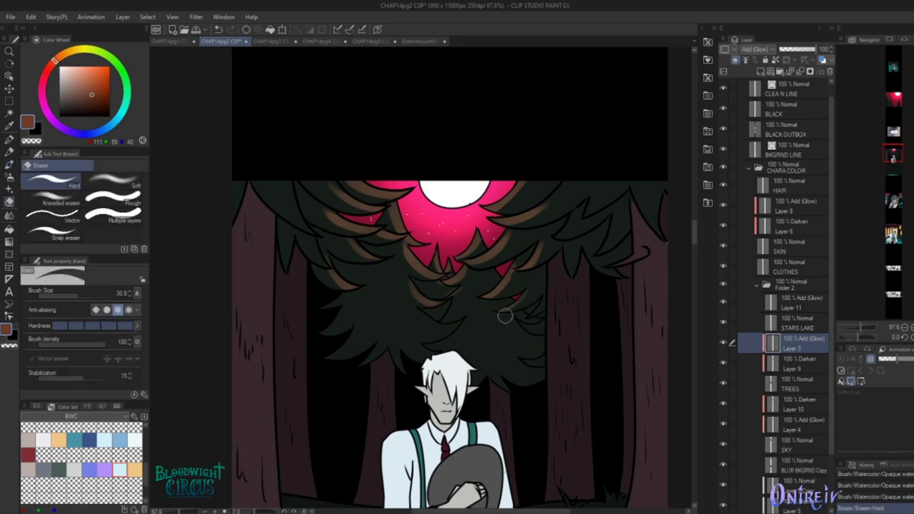
pyautogui.scroll(3, 475, 276)
pyautogui.keyDown('alt'); pyautogui.click(499, 228); pyautogui.keyUp('alt')
pyautogui.scroll(-2, 514, 215)
pyautogui.scroll(-2, 524, 198)
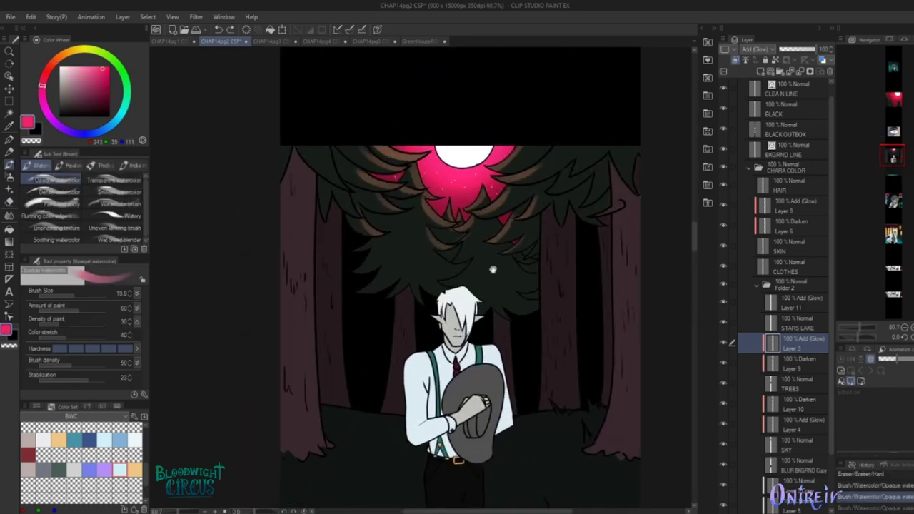
# Airbrush near-black shading over the forest trunks and foliage on the Darken layer, and undo the last strokes
pyautogui.click(798, 363)
pyautogui.press('b')
pyautogui.scroll(1, 379, 302)
pyautogui.hscroll(1, 379, 302)
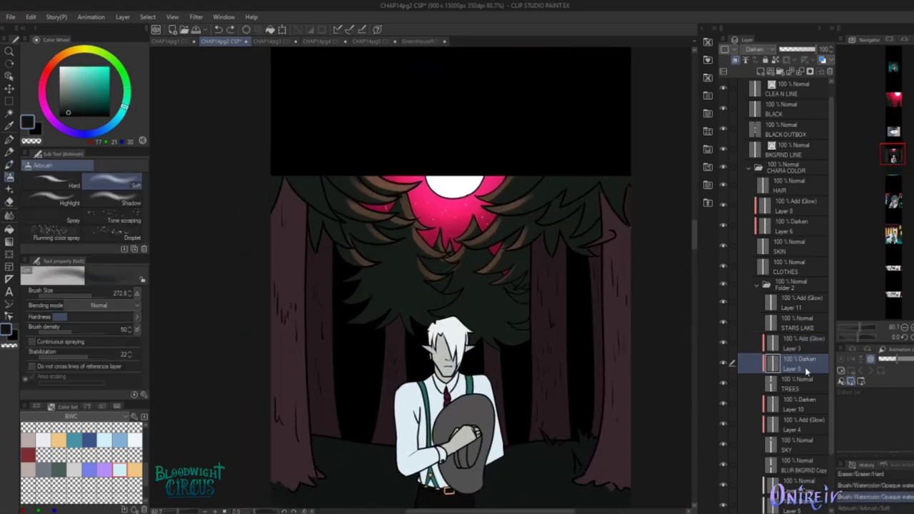
pyautogui.keyDown('ctrl'); pyautogui.keyDown('shift'); pyautogui.click(383, 310); pyautogui.keyUp('shift'); pyautogui.keyUp('ctrl')
pyautogui.moveTo(384, 311)
pyautogui.mouseDown()
pyautogui.moveTo(351, 302)
pyautogui.moveTo(474, 343)
pyautogui.moveTo(322, 262)
pyautogui.moveTo(467, 381)
pyautogui.mouseUp()
pyautogui.press('e')
pyautogui.hscroll(1, 302, 292)
pyautogui.hotkey('ctrl', 'z')
pyautogui.hotkey('ctrl', 'z')
pyautogui.hotkey('ctrl', 'z')
pyautogui.hscroll(-1, 623, 321)
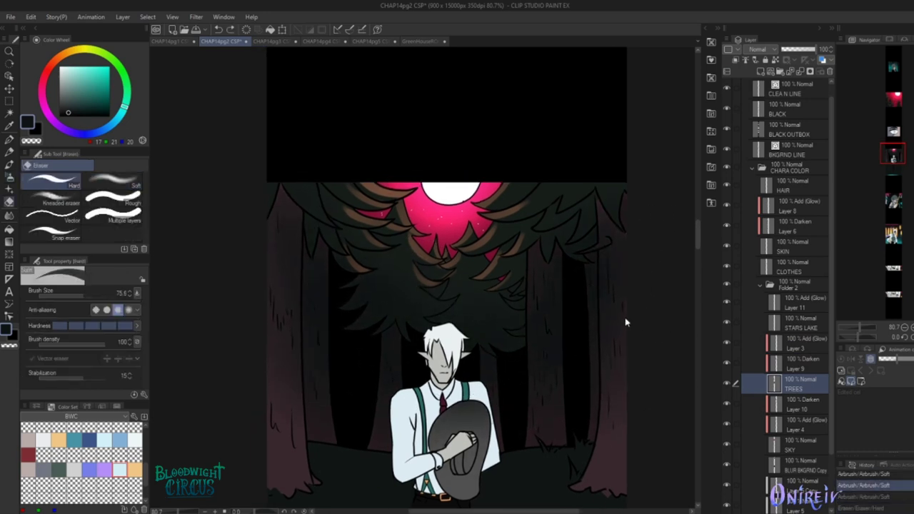
# Shade the background trees behind the character with a near-black soft airbrush on Layer 9, softening it with the soft eraser
pyautogui.press('b')
pyautogui.keyDown('ctrl'); pyautogui.keyDown('shift'); pyautogui.click(336, 381); pyautogui.keyUp('shift'); pyautogui.keyUp('ctrl')
pyautogui.moveTo(336, 381)
pyautogui.mouseDown()
pyautogui.moveTo(530, 322)
pyautogui.moveTo(568, 335)
pyautogui.mouseUp()
pyautogui.press('e')
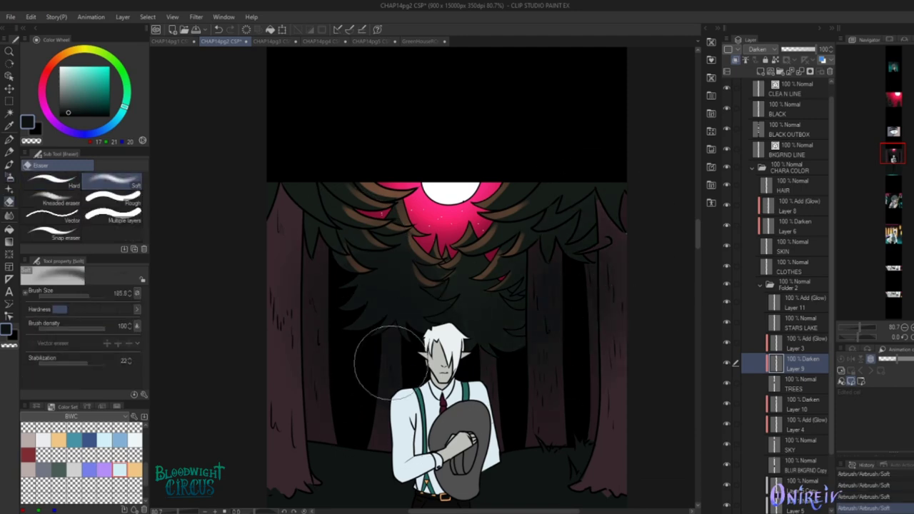
pyautogui.scroll(-3, 551, 405)
pyautogui.press('b')
pyautogui.scroll(2, 336, 286)
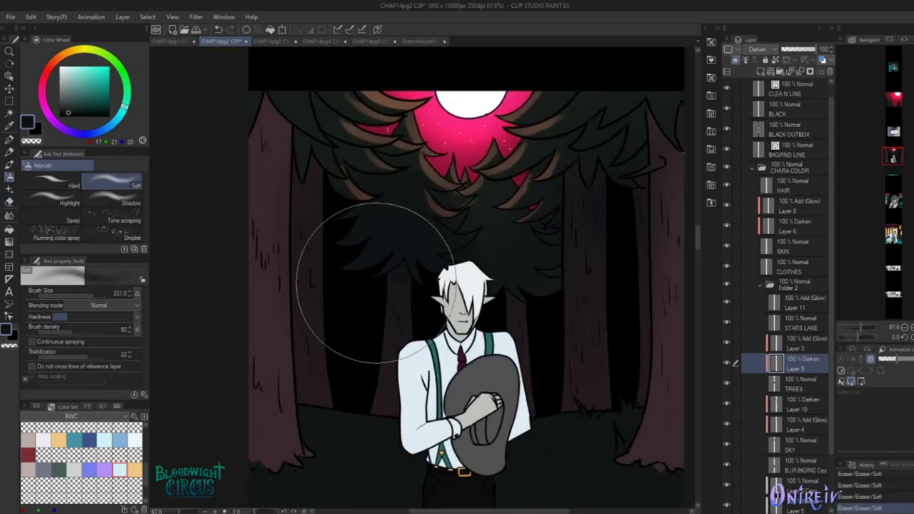
# Airbrush deeper shadows on the trunks beneath the foliage on Layer 9, using a dark tone sampled from the panel
pyautogui.keyDown('alt'); pyautogui.click(286, 198); pyautogui.keyUp('alt')
pyautogui.moveTo(285, 275); pyautogui.dragTo(291, 128)
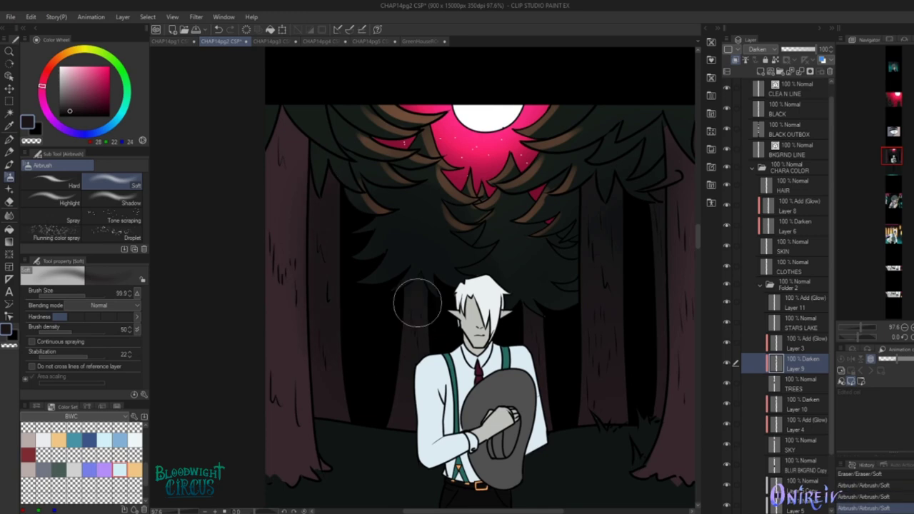
pyautogui.moveTo(604, 194); pyautogui.dragTo(589, 271)
# Paint thin mauve rim highlights along the inner edges of the trunks on Layer 3 with opaque watercolor
pyautogui.hotkey('alt', ']')
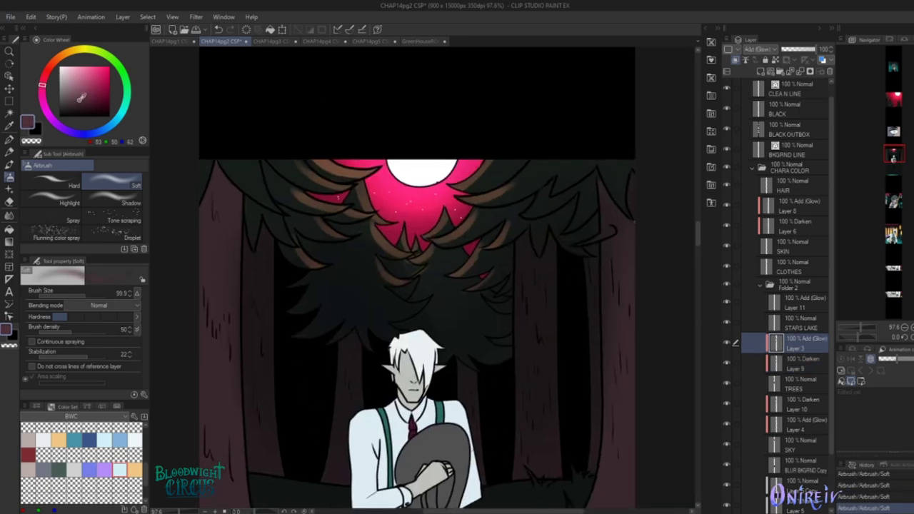
pyautogui.press('b')
pyautogui.moveTo(518, 250); pyautogui.dragTo(517, 341)
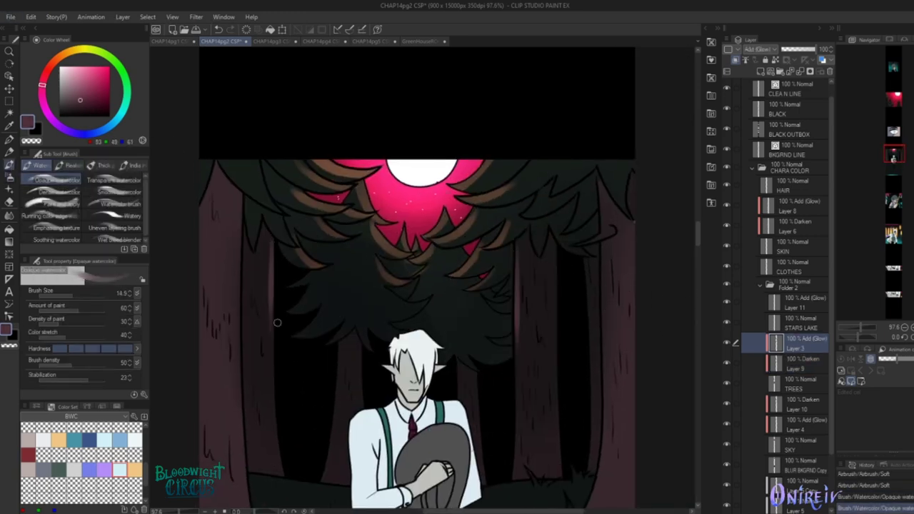
pyautogui.scroll(-1, 604, 264)
pyautogui.scroll(4, 600, 229)
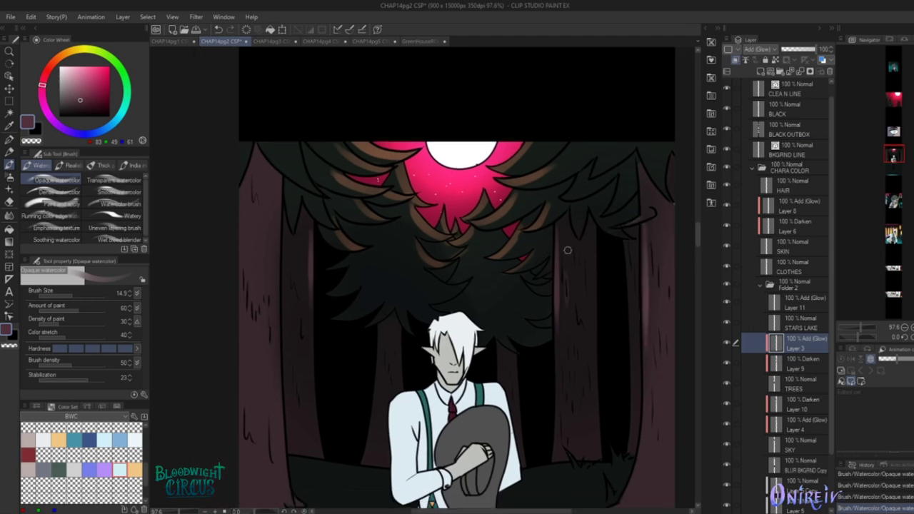
pyautogui.hscroll(-2, 467, 237)
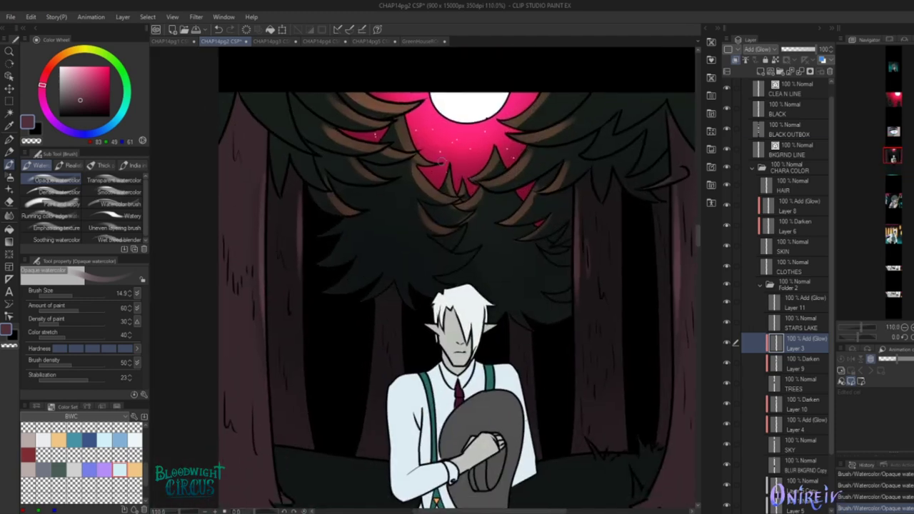
# Draw pairs of tiny crimson eyes in the dark gaps between the trunks on the BLACK layer with the G-pen
pyautogui.keyDown('ctrl'); pyautogui.keyDown('shift'); pyautogui.click(332, 336); pyautogui.keyUp('shift'); pyautogui.keyUp('ctrl')
pyautogui.press('p')
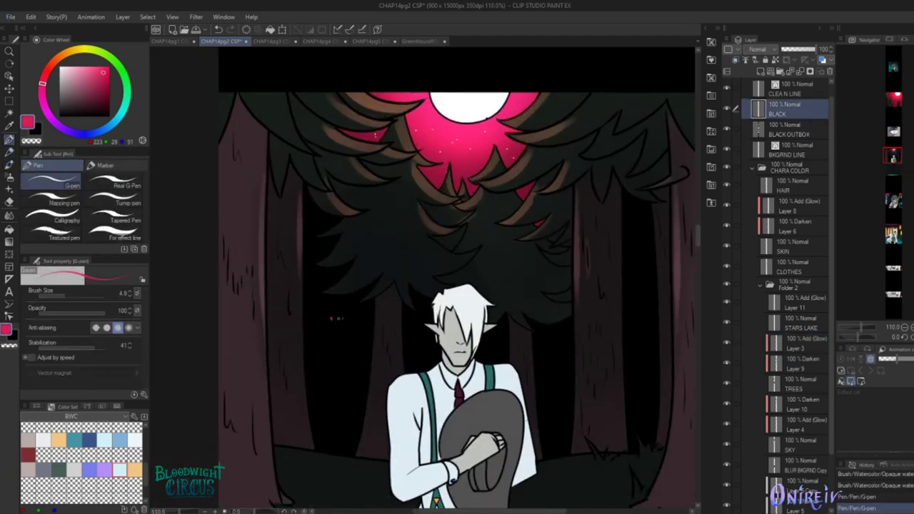
pyautogui.hscroll(3, 375, 303)
pyautogui.scroll(-4, 448, 274)
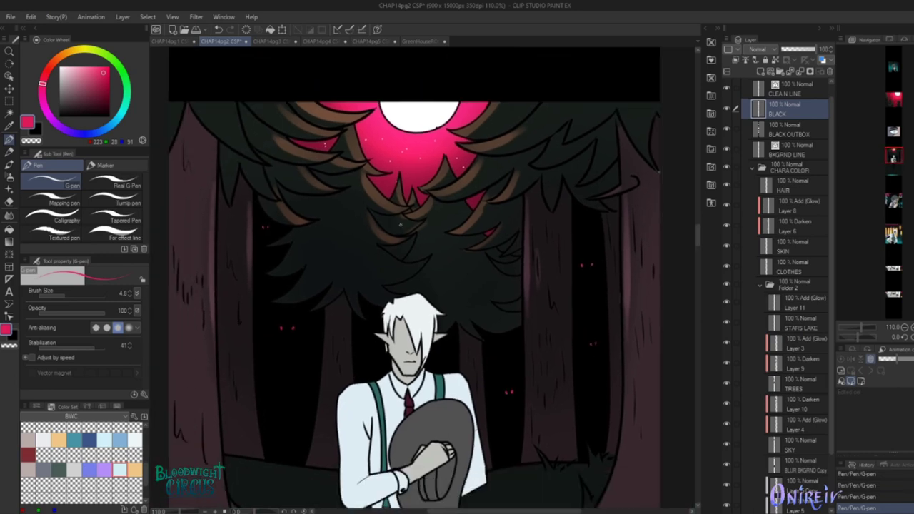
pyautogui.scroll(-2, 410, 323)
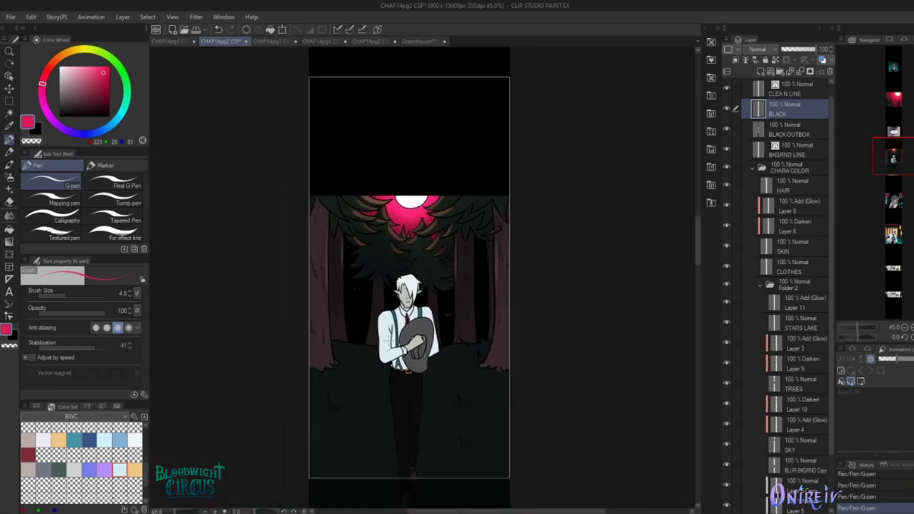
# Airbrush dark shading over the forest ground on Layer 9 and soften it near the tree bases with the soft eraser
pyautogui.scroll(2, 380, 340)
pyautogui.keyDown('ctrl'); pyautogui.keyDown('shift'); pyautogui.click(526, 357); pyautogui.keyUp('shift'); pyautogui.keyUp('ctrl')
pyautogui.keyDown('alt'); pyautogui.click(527, 357); pyautogui.keyUp('alt')
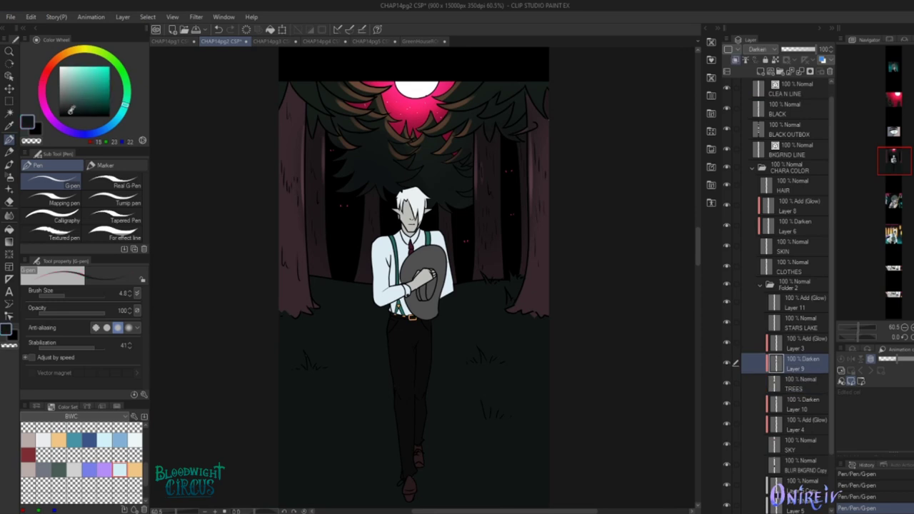
pyautogui.press('b')
pyautogui.moveTo(458, 332); pyautogui.dragTo(463, 355)
pyautogui.moveTo(336, 310); pyautogui.dragTo(574, 395)
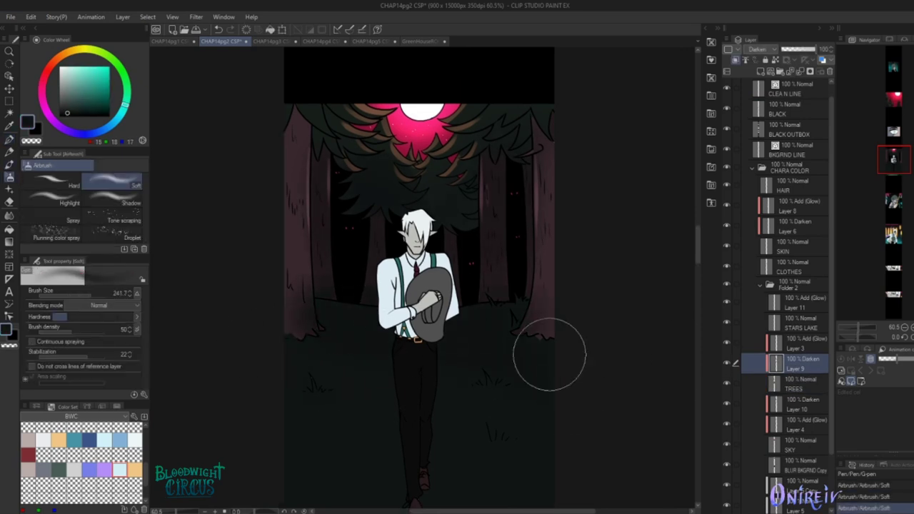
pyautogui.press('e')
pyautogui.scroll(1, 291, 271)
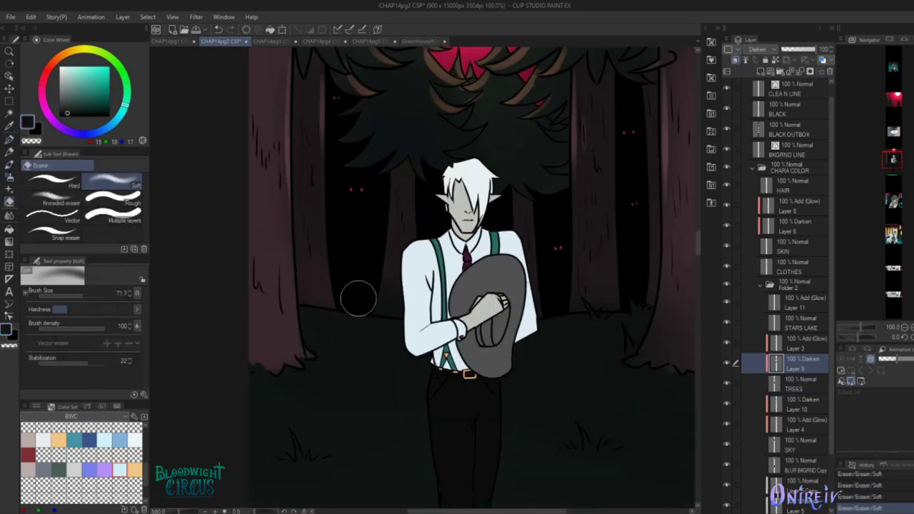
pyautogui.scroll(2, 394, 272)
pyautogui.scroll(-3, 493, 377)
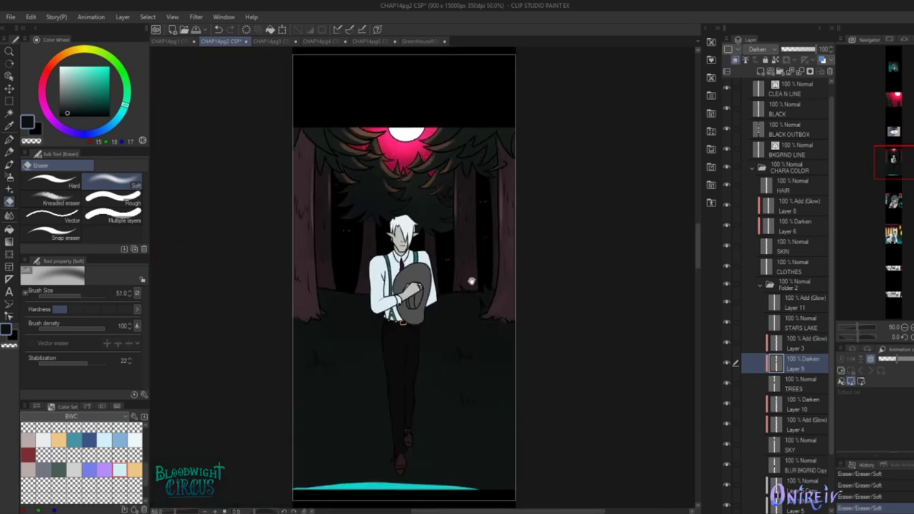
# Airbrush a teal glow over the lower ground around the character's legs on Layer 3, using the lake's colour
pyautogui.press('b')
pyautogui.scroll(1, 483, 336)
pyautogui.hotkey('alt', ']')
pyautogui.moveTo(377, 372)
pyautogui.mouseDown()
pyautogui.moveTo(547, 378)
pyautogui.moveTo(464, 386)
pyautogui.moveTo(495, 387)
pyautogui.moveTo(411, 361)
pyautogui.mouseUp()
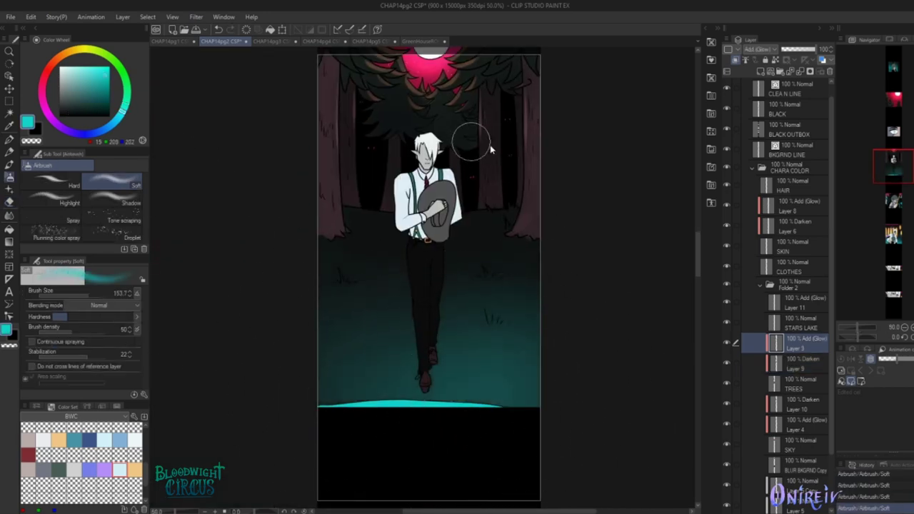
pyautogui.scroll(1, 491, 148)
pyautogui.press('b')
pyautogui.moveTo(276, 293); pyautogui.dragTo(282, 178)
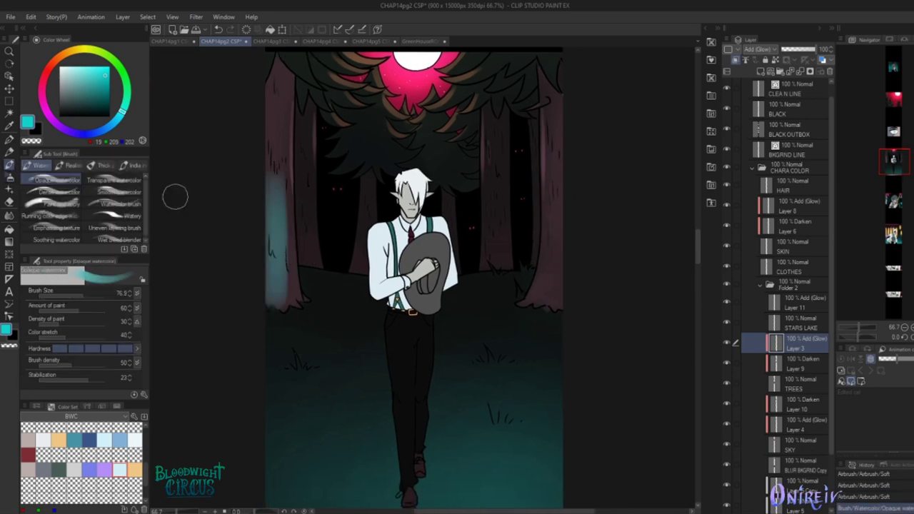
pyautogui.hotkey('ctrl', 'z')
# Erase the teal glow softly around the character's legs and shoes to leave a shadow on the ground
pyautogui.scroll(-3, 357, 271)
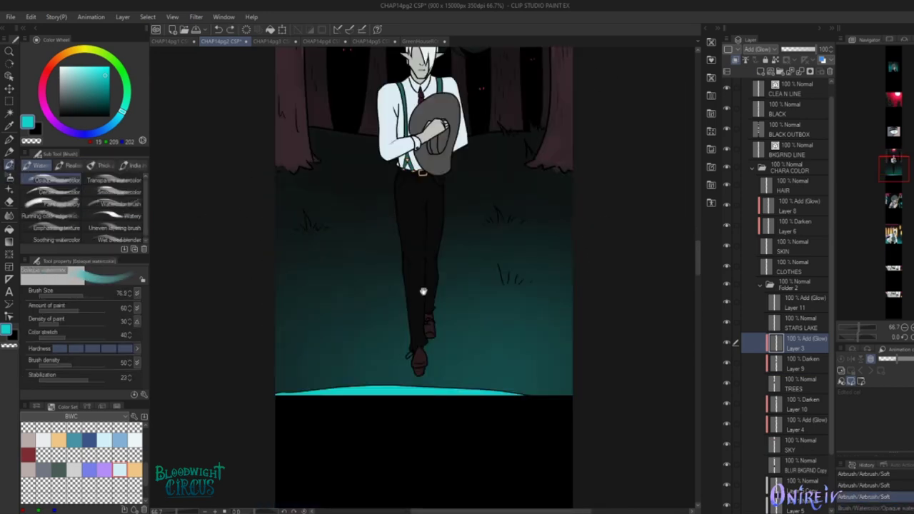
pyautogui.press('e')
pyautogui.moveTo(418, 292); pyautogui.dragTo(424, 284)
pyautogui.scroll(-1, 463, 252)
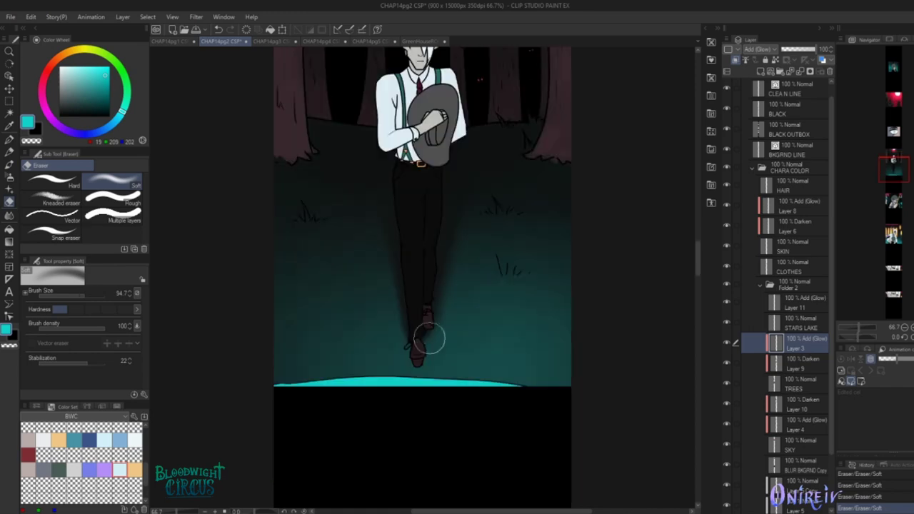
pyautogui.moveTo(427, 332); pyautogui.dragTo(427, 337)
pyautogui.scroll(3, 426, 333)
pyautogui.scroll(-2, 416, 383)
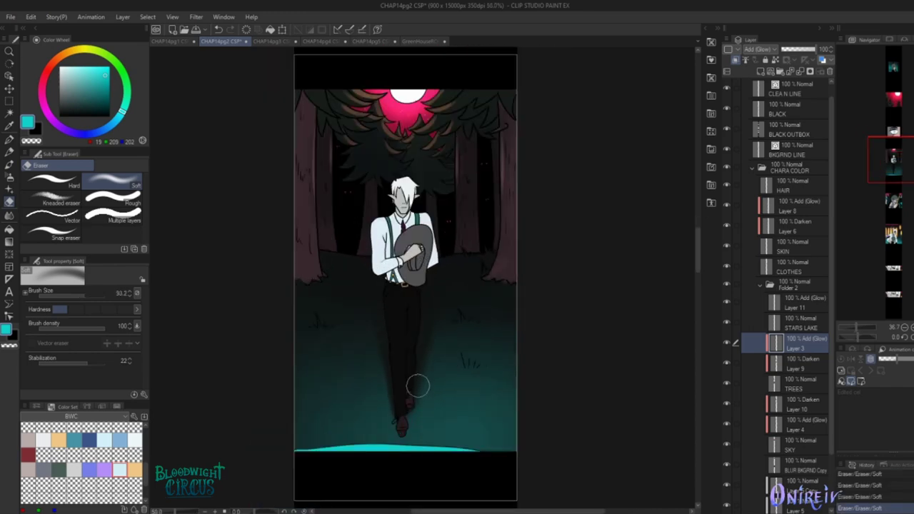
# Airbrush a muted teal glow onto the lower outer trunks and strengthen the glow across the ground on Layer 3
pyautogui.scroll(2, 289, 355)
pyautogui.press('b')
pyautogui.scroll(-1, 429, 285)
pyautogui.press(']')
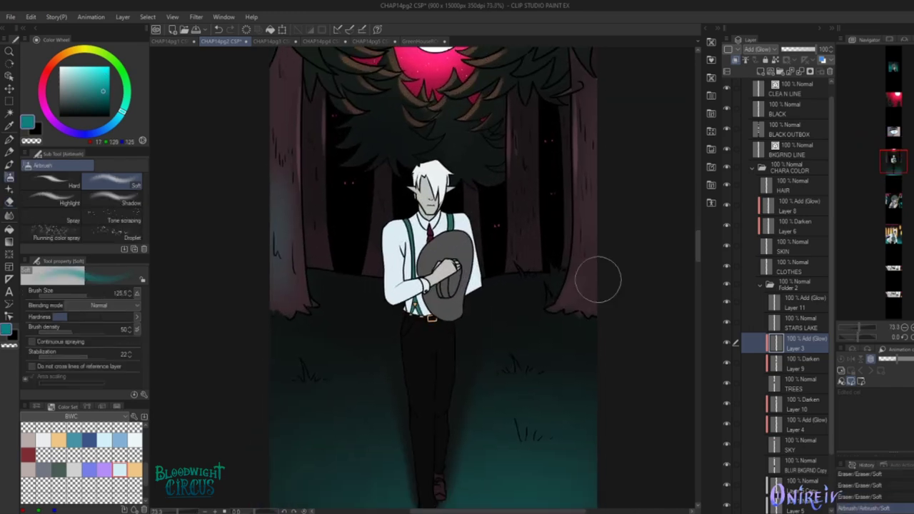
pyautogui.scroll(1, 603, 322)
pyautogui.scroll(-1, 328, 216)
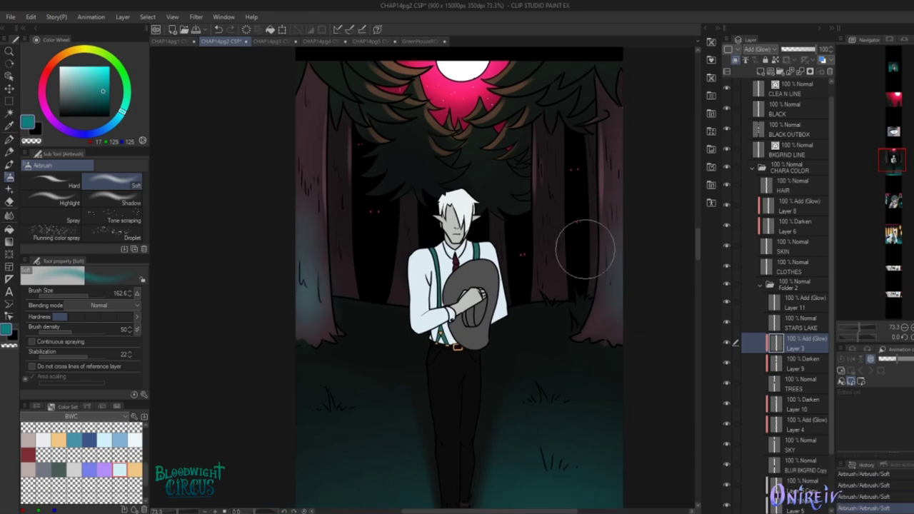
pyautogui.scroll(-1, 469, 336)
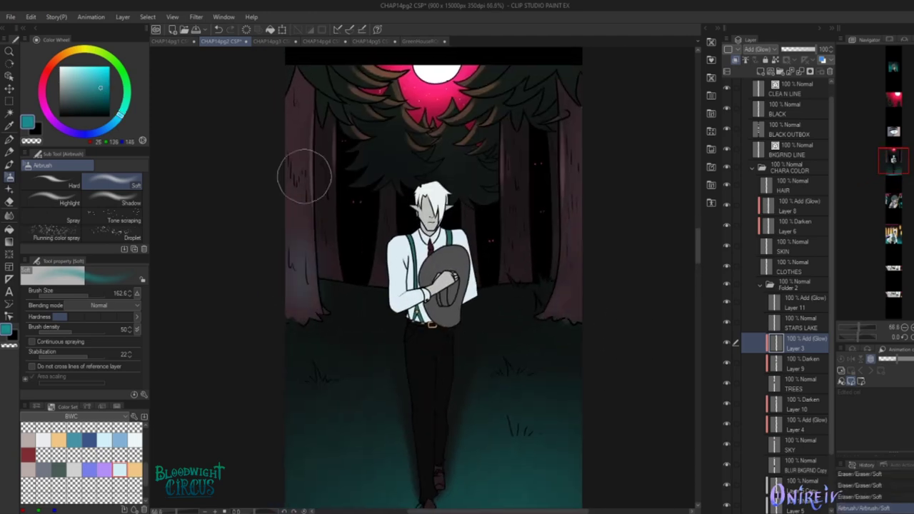
pyautogui.scroll(-2, 424, 347)
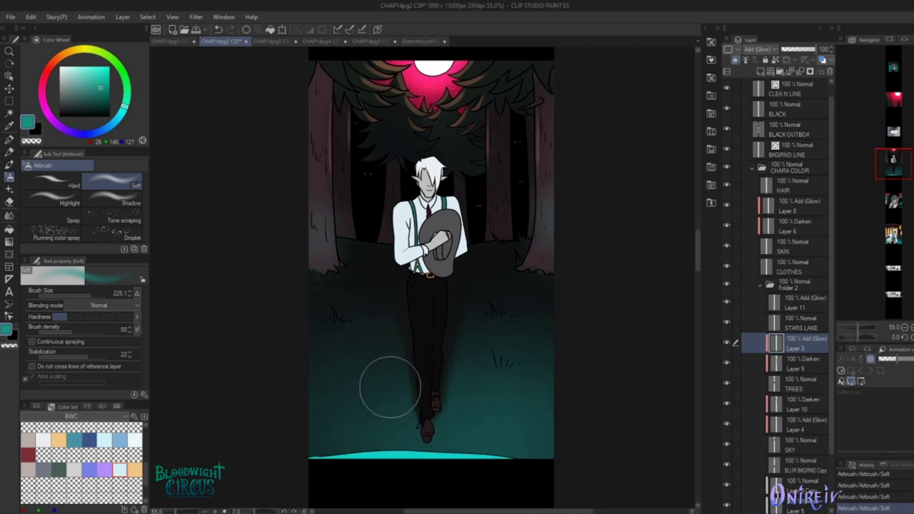
# Paste the teal smoke texture, move its layer above the CHARA COLOR folder and scale it to 130% over the ground
pyautogui.hotkey('ctrl', 'v')
pyautogui.press('k')
pyautogui.moveTo(578, 322); pyautogui.dragTo(578, 304)
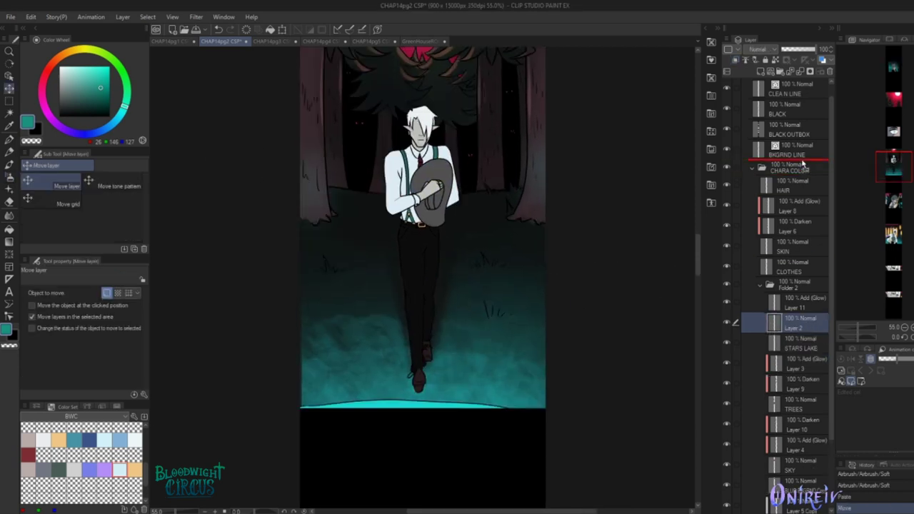
pyautogui.moveTo(803, 167); pyautogui.dragTo(803, 168)
pyautogui.hotkey('ctrl', 't')
pyautogui.moveTo(577, 255); pyautogui.dragTo(569, 172)
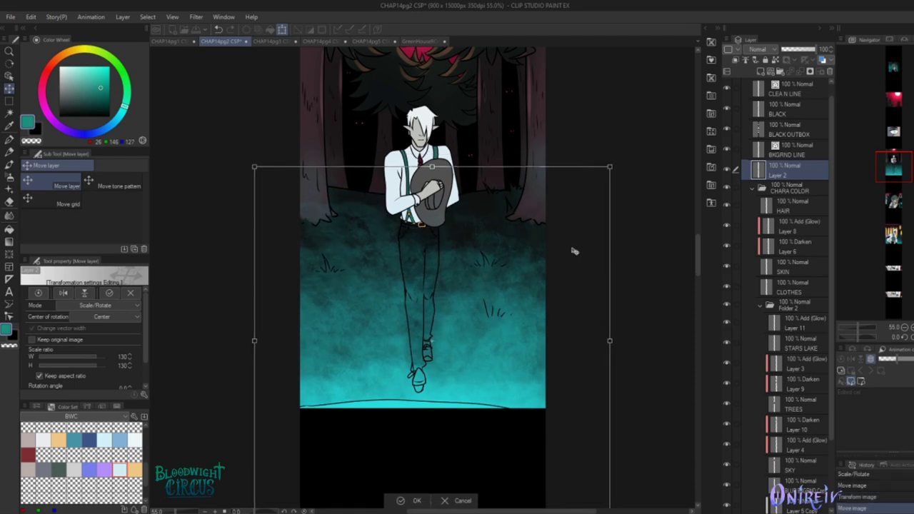
pyautogui.press('Return')
# Rename the pasted layer as SMOKE with 27% opacity, and fade the excess smoke with the soft eraser
pyautogui.click(791, 49)
pyautogui.press('e')
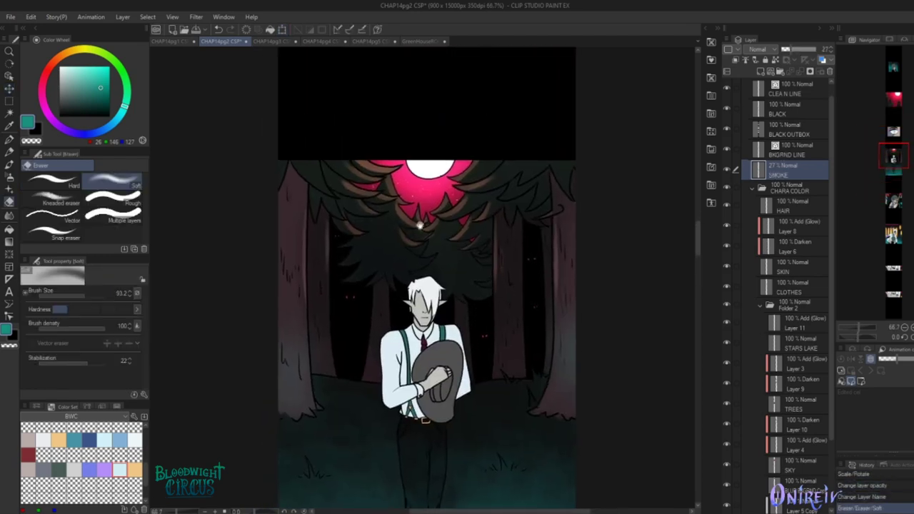
# Fill the hat held by the character with near-black on the CLOTHES layer, cover leftover grey with the G-pen, and add an orange accent
pyautogui.keyDown('ctrl'); pyautogui.click(428, 275); pyautogui.keyUp('ctrl')
pyautogui.scroll(2, 389, 178)
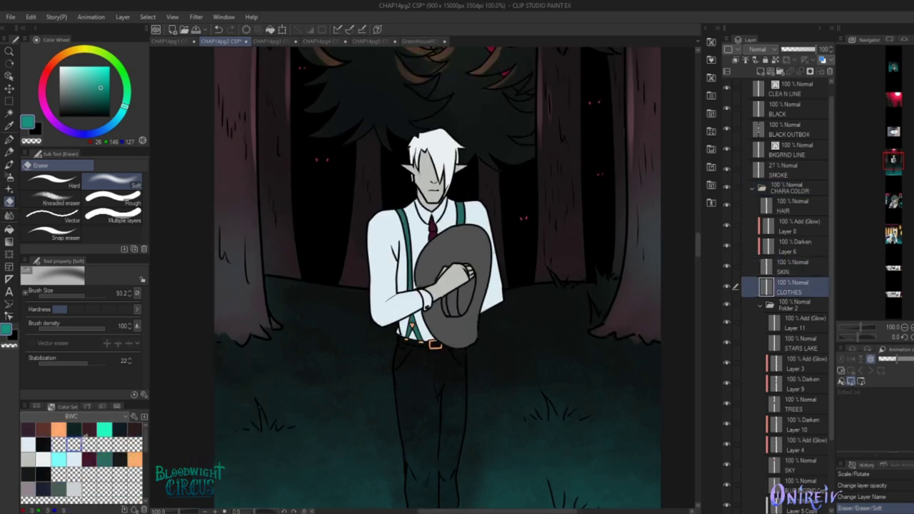
pyautogui.scroll(2, 475, 266)
pyautogui.press('p')
pyautogui.click(457, 238)
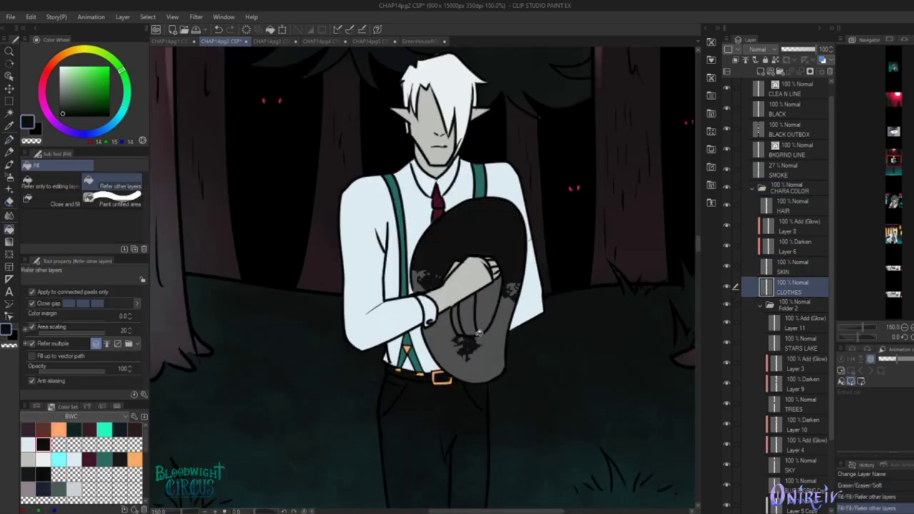
pyautogui.moveTo(493, 328); pyautogui.dragTo(510, 284)
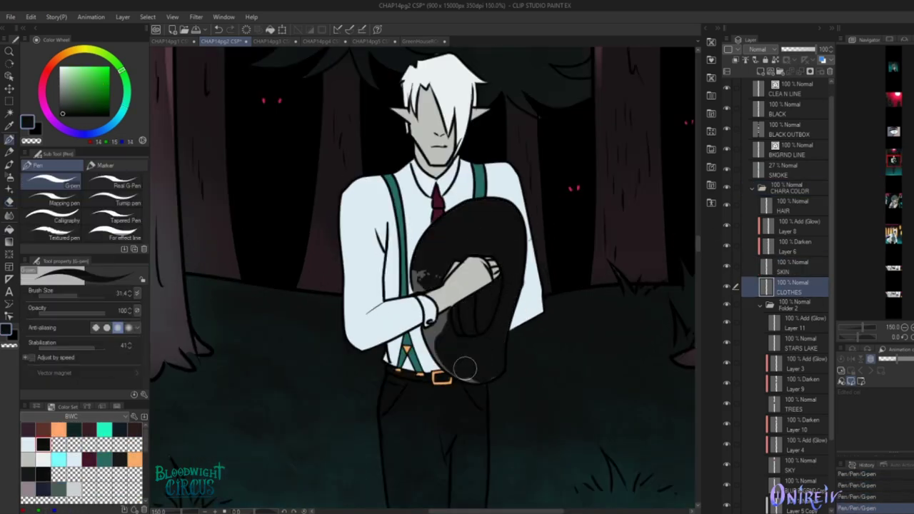
pyautogui.keyDown('ctrl'); pyautogui.keyDown('alt'); pyautogui.moveTo(465, 368); pyautogui.dragTo(451, 368); pyautogui.keyUp('alt'); pyautogui.keyUp('ctrl')
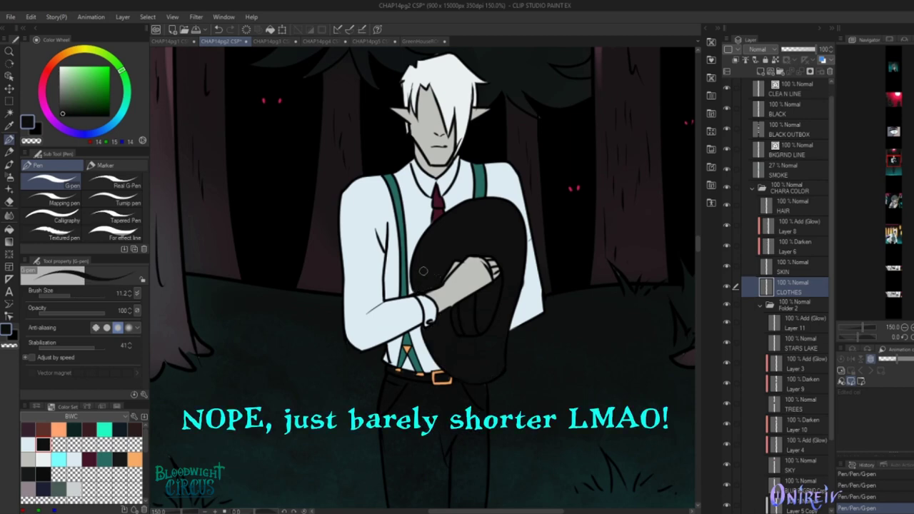
pyautogui.scroll(-5, 457, 325)
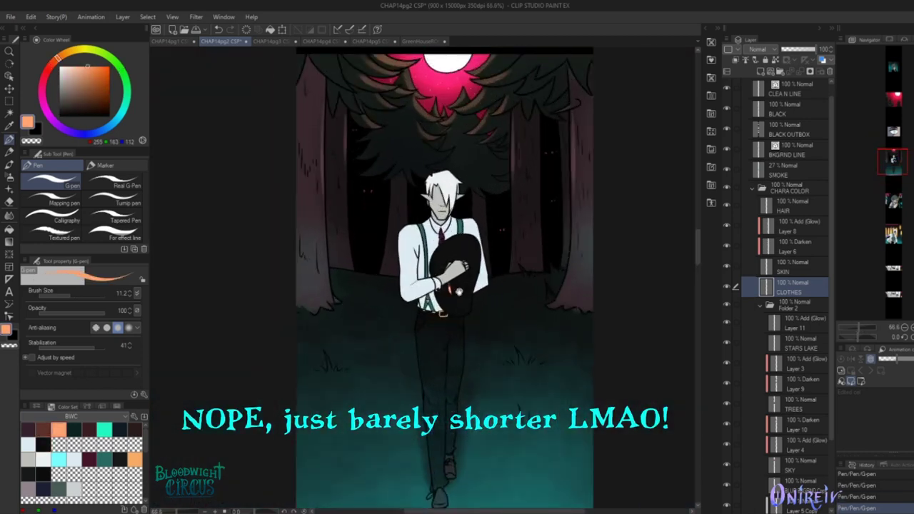
pyautogui.scroll(-5, 445, 280)
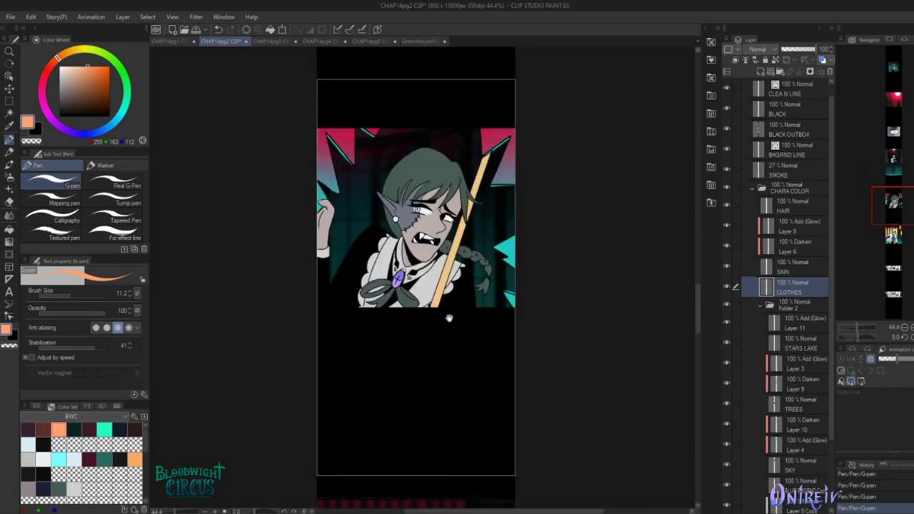
# Draw rust-brown highlights on the foliage tips below the red moon on Layer 3 with the G-pen
pyautogui.scroll(3, 457, 321)
pyautogui.scroll(1, 506, 284)
pyautogui.hotkey('ctrl', 'alt', '0')
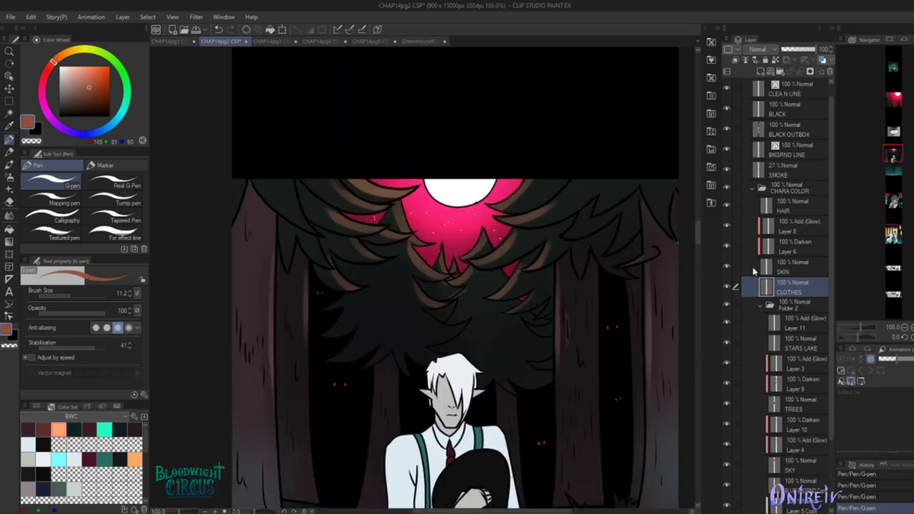
pyautogui.click(794, 363)
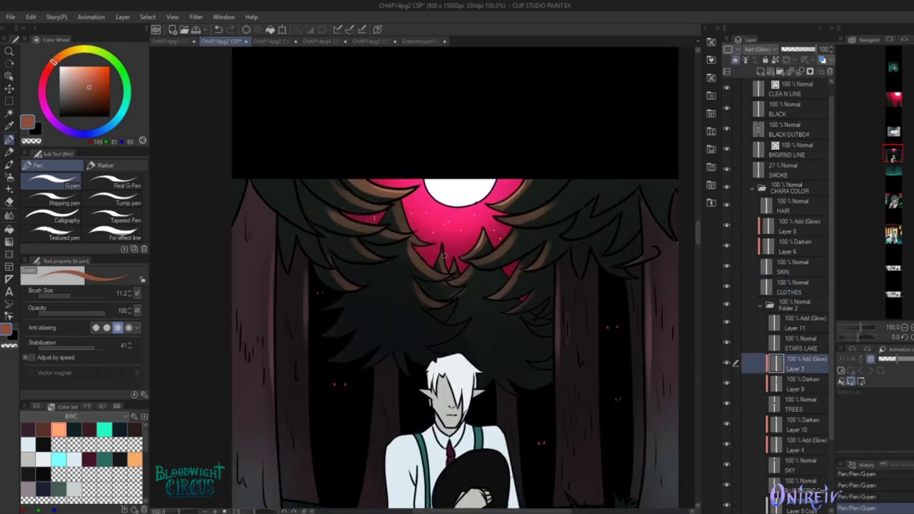
pyautogui.scroll(-5, 457, 278)
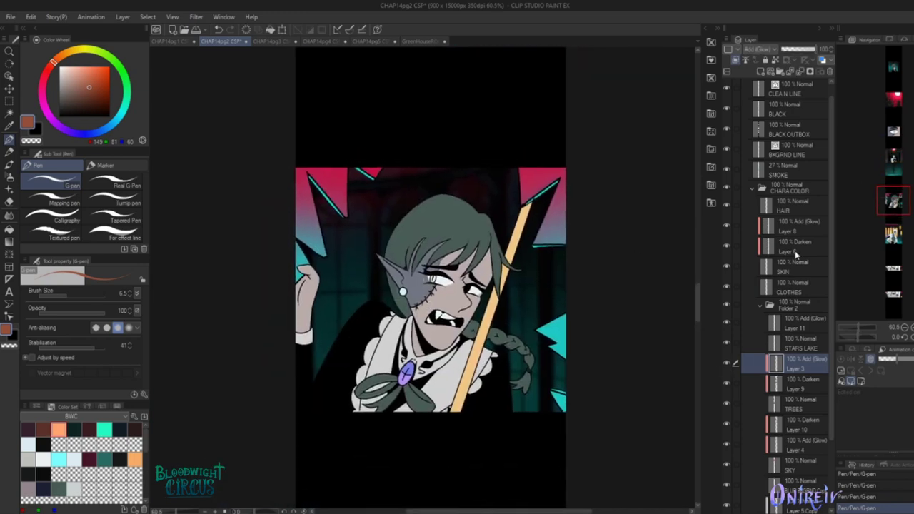
# Try to erase the cyan fill of the glass shard beside the braid on the SKY layer with the soft eraser
pyautogui.scroll(-3, 799, 321)
pyautogui.click(800, 382)
pyautogui.press('m')
pyautogui.moveTo(296, 124); pyautogui.dragTo(565, 440)
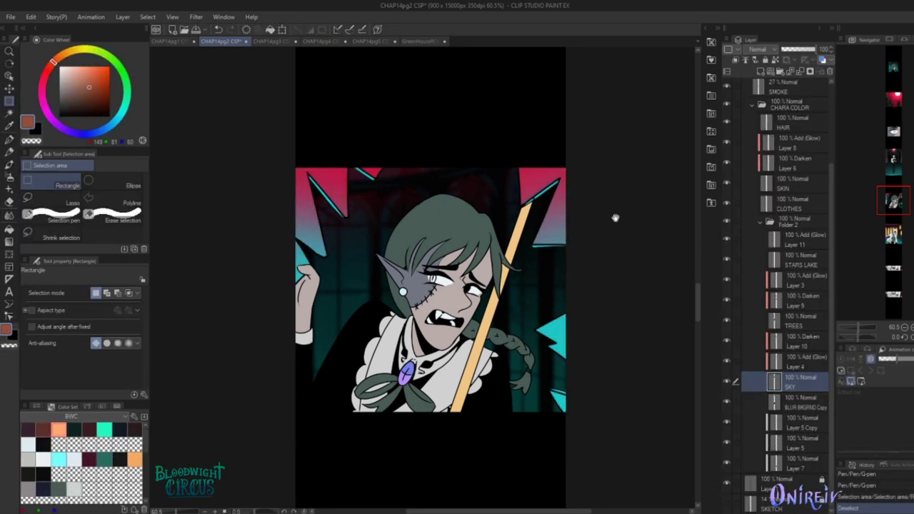
pyautogui.scroll(1, 614, 214)
pyautogui.press('e')
pyautogui.moveTo(564, 332); pyautogui.dragTo(559, 337)
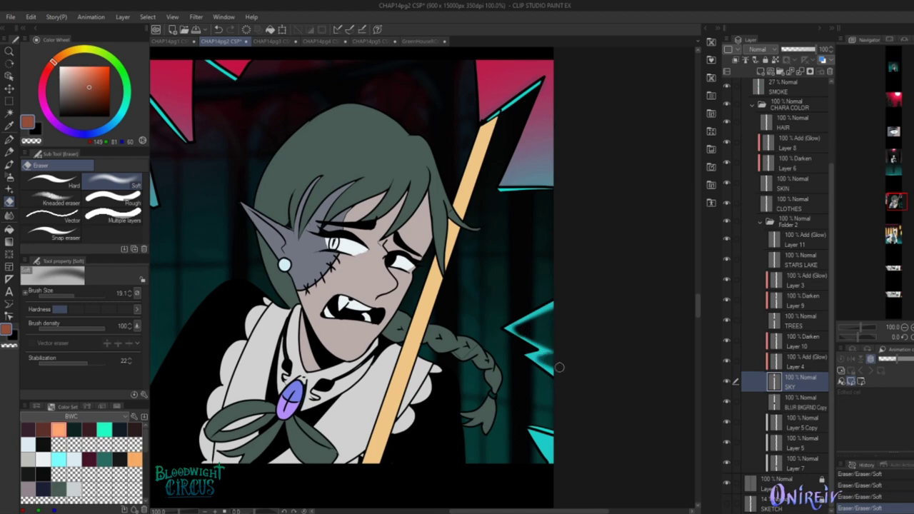
pyautogui.press('[')
pyautogui.hotkey('ctrl', 'z')
pyautogui.moveTo(530, 333); pyautogui.dragTo(532, 325)
# Erase the insides of the glass shards with the hard eraser, keeping thin coloured rims, and paint muted skin tone on the BLUR BKGRND Copy layer
pyautogui.click(54, 179)
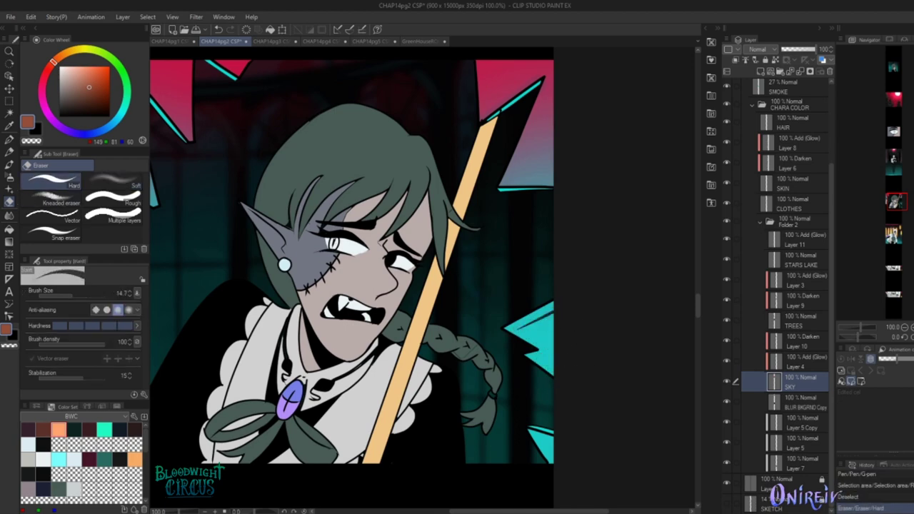
pyautogui.moveTo(551, 337); pyautogui.dragTo(504, 282)
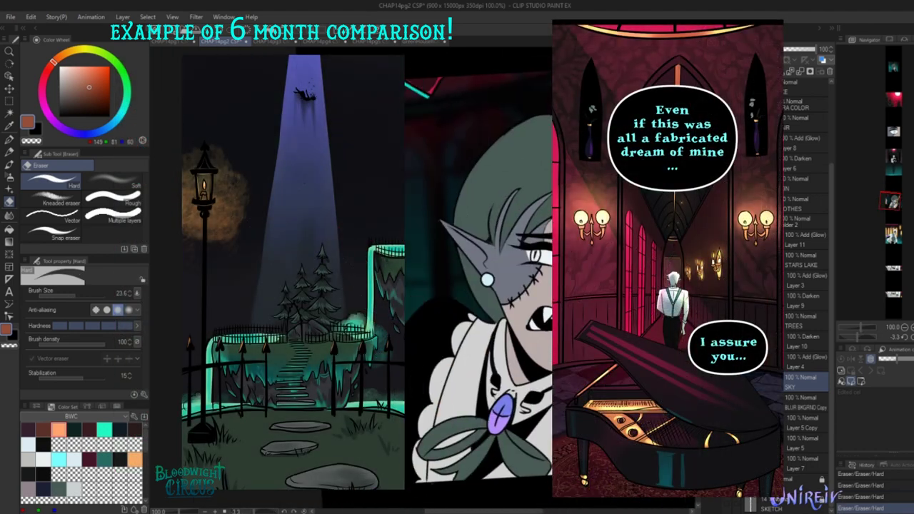
pyautogui.click(8, 165)
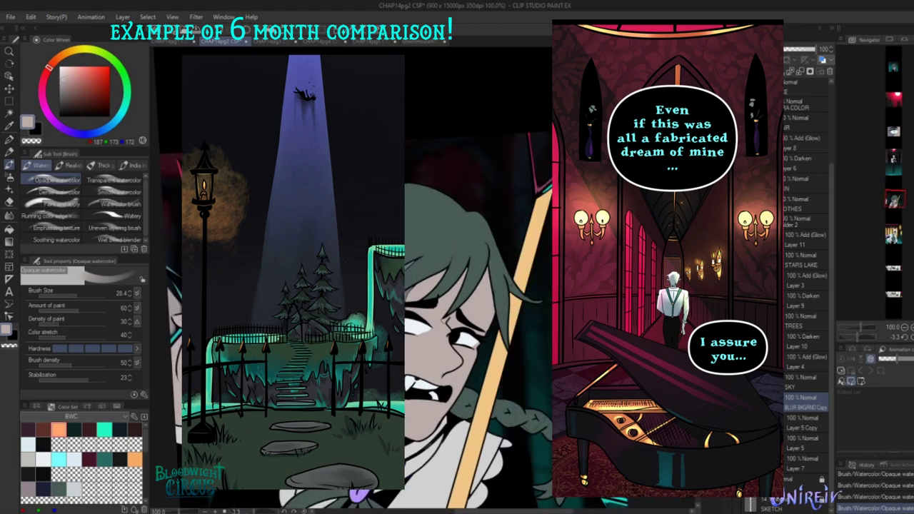
# Lasso the insides of the glass shards on the BLUR BKGRND Copy layer and airbrush them with soft teal shading
pyautogui.press('m')
pyautogui.click(52, 203)
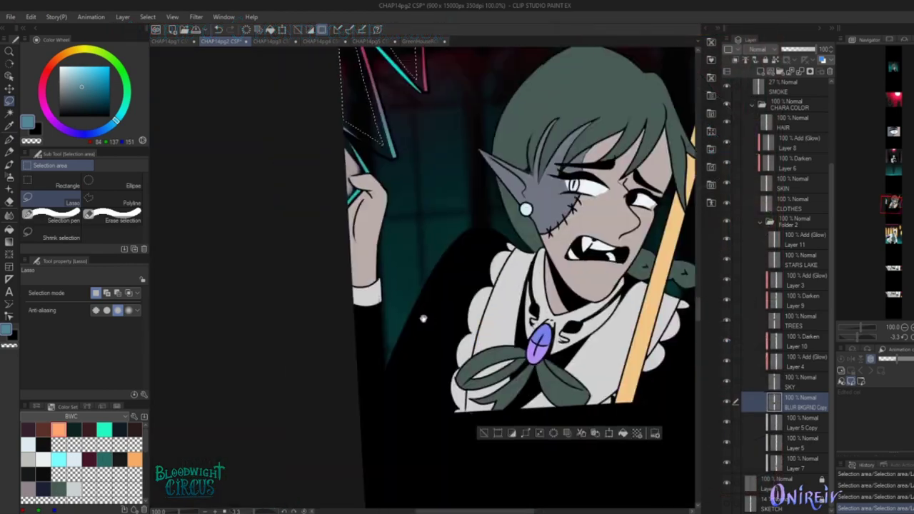
pyautogui.press('b')
pyautogui.scroll(-3, 423, 318)
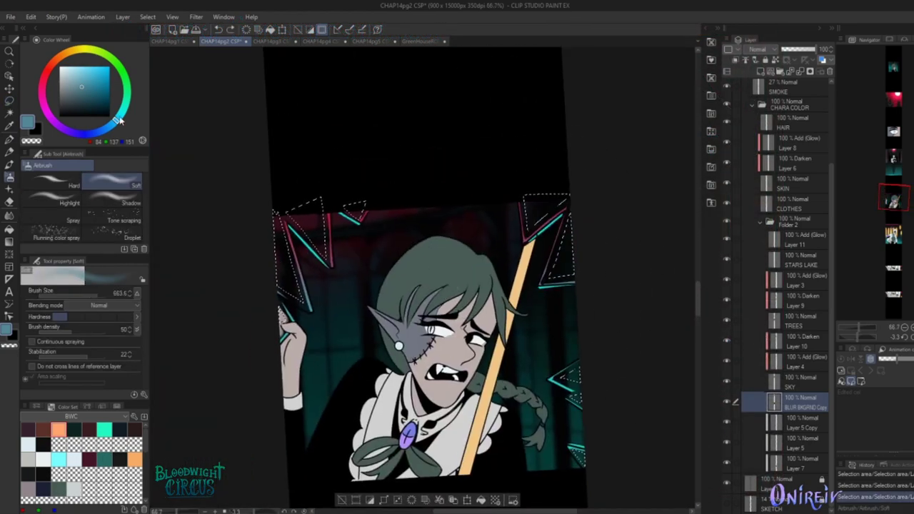
pyautogui.moveTo(628, 428)
pyautogui.mouseDown()
pyautogui.moveTo(675, 350)
pyautogui.moveTo(347, 336)
pyautogui.moveTo(674, 357)
pyautogui.mouseUp()
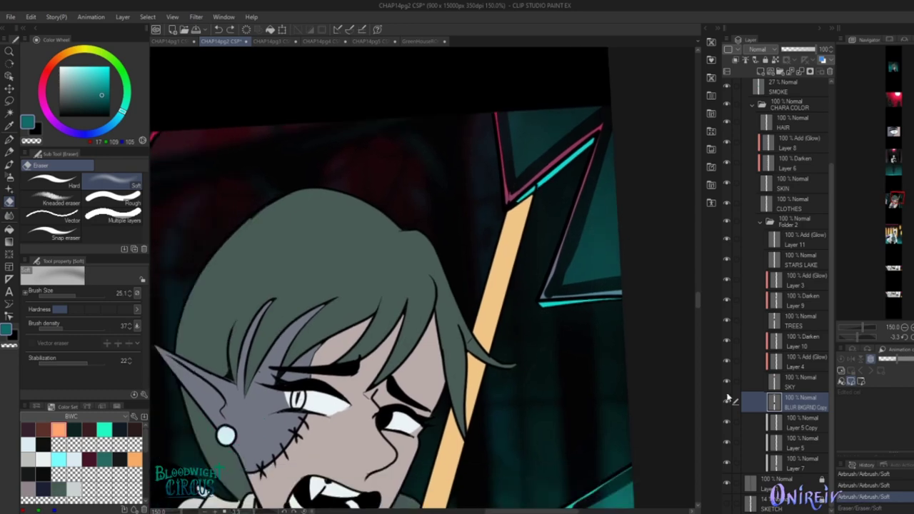
pyautogui.hotkey('ctrl', 'z')
pyautogui.press('b')
pyautogui.moveTo(584, 244); pyautogui.dragTo(589, 245)
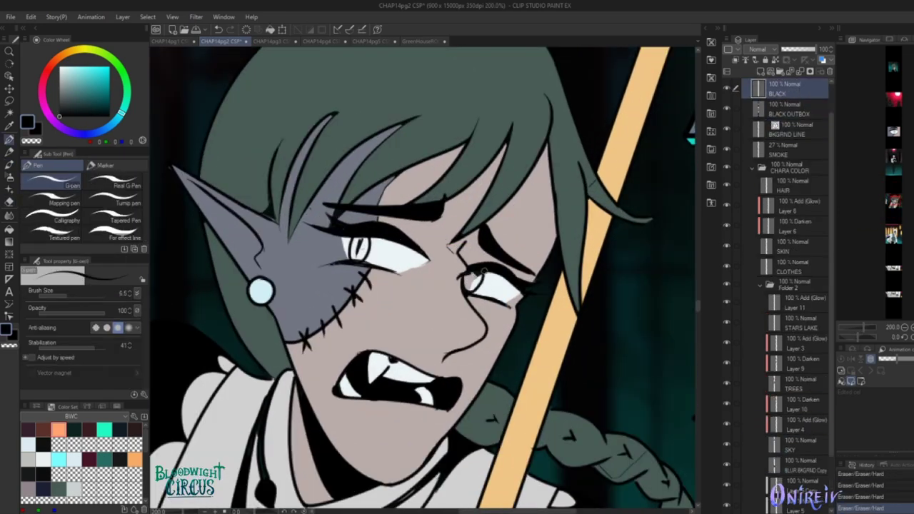
# Erase and redraw the pupil of the eye nearer the staff and tidy the upper fang's line on the BLACK layer
pyautogui.press('e')
pyautogui.moveTo(473, 278); pyautogui.dragTo(483, 274)
pyautogui.hotkey('ctrl', 'y')
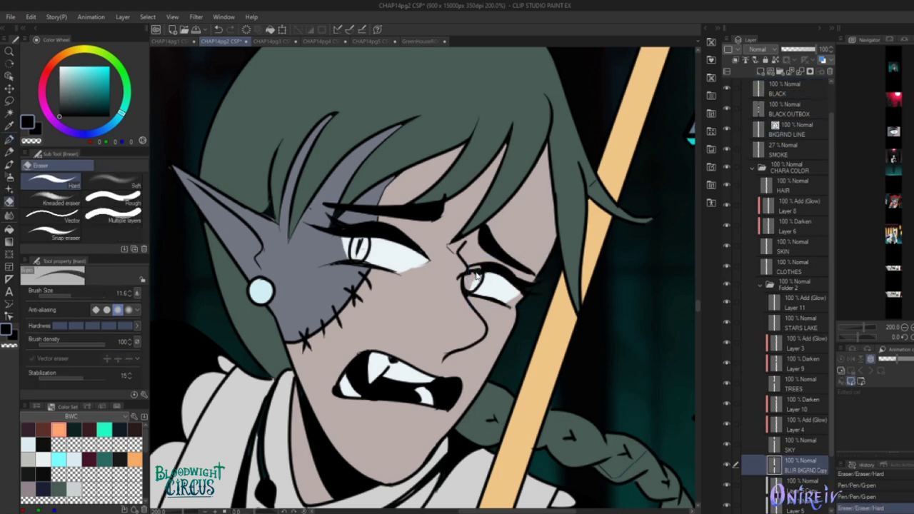
pyautogui.press('p')
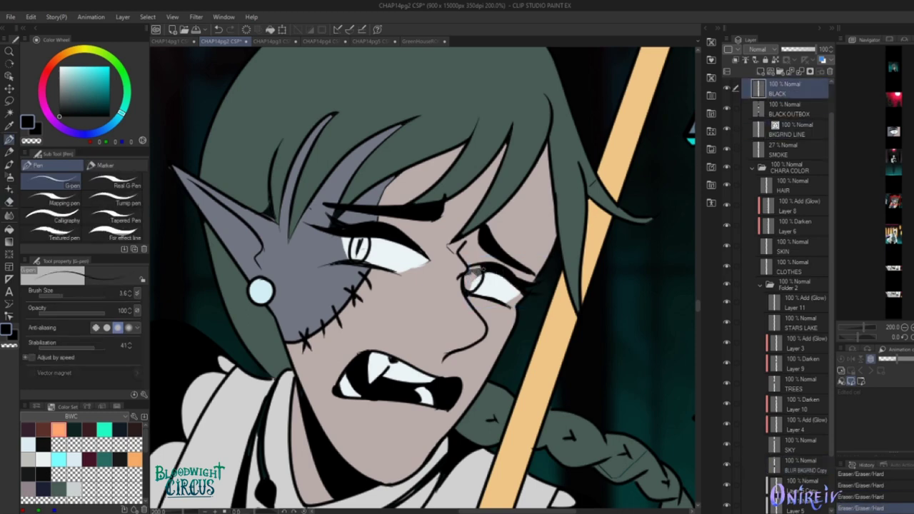
pyautogui.press('e')
pyautogui.moveTo(386, 272); pyautogui.dragTo(394, 277)
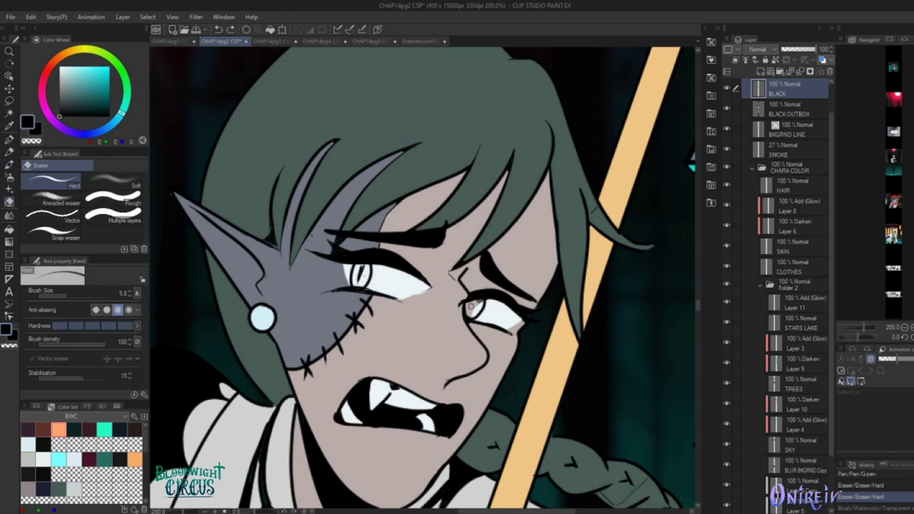
pyautogui.press('p')
pyautogui.moveTo(391, 386); pyautogui.dragTo(397, 390)
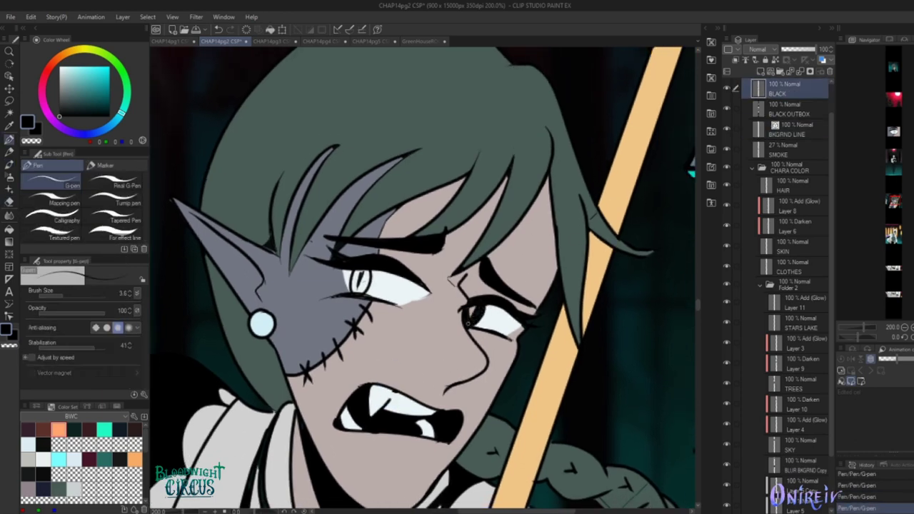
# Touch up the green-haired character's eyes with off-white and pale blue on the SKIN layer using the G-pen
pyautogui.hotkey('ctrl', '0')
pyautogui.scroll(3, 627, 169)
pyautogui.keyDown('ctrl'); pyautogui.click(627, 169); pyautogui.keyUp('ctrl')
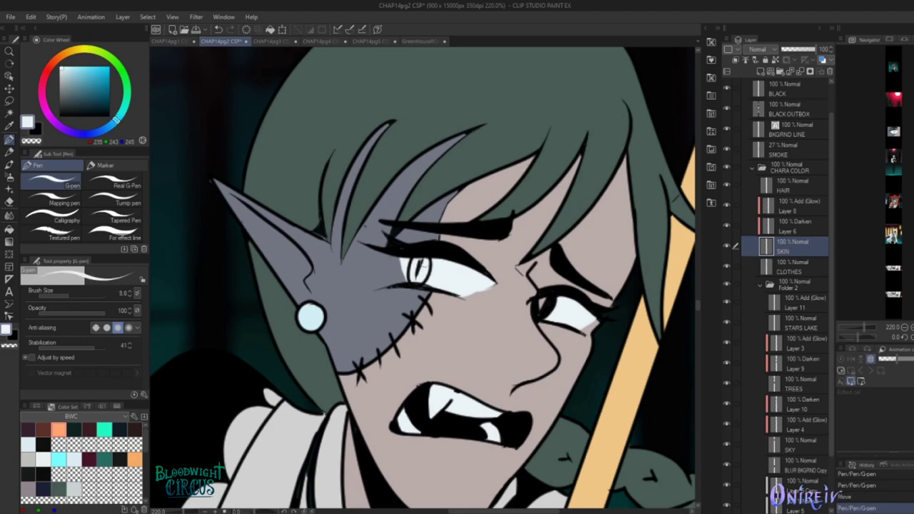
pyautogui.hotkey('ctrl', '0')
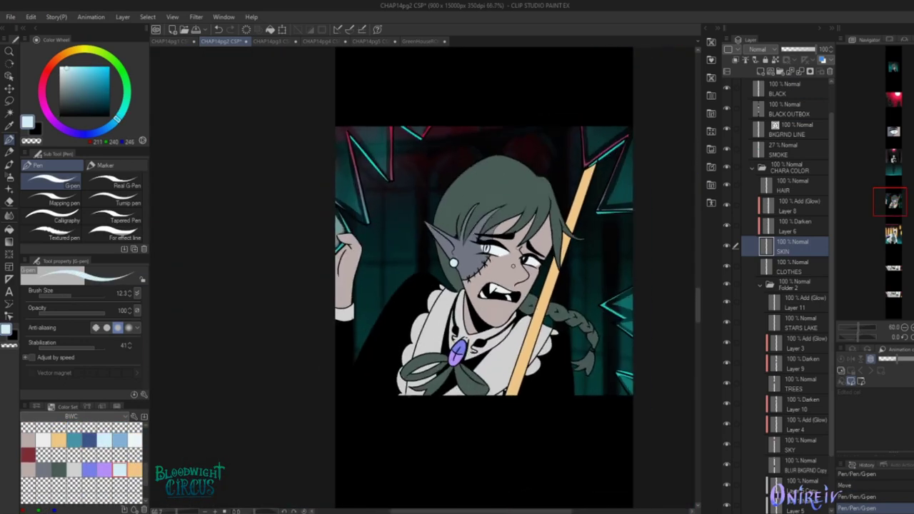
# Touch up the hair near the eyebrow on the stitched side in dark green on the HAIR layer with the G-pen
pyautogui.scroll(5, 499, 249)
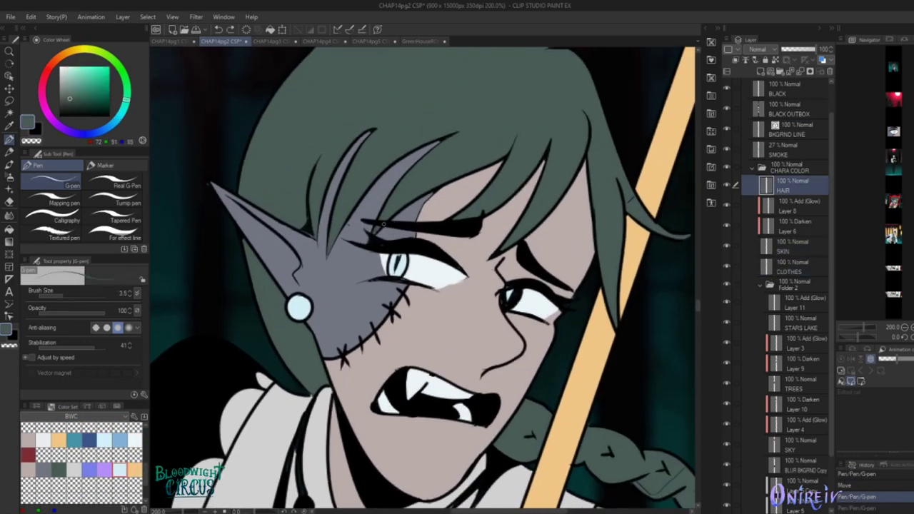
pyautogui.hotkey('ctrl', '0')
pyautogui.press('b')
pyautogui.scroll(2, 521, 359)
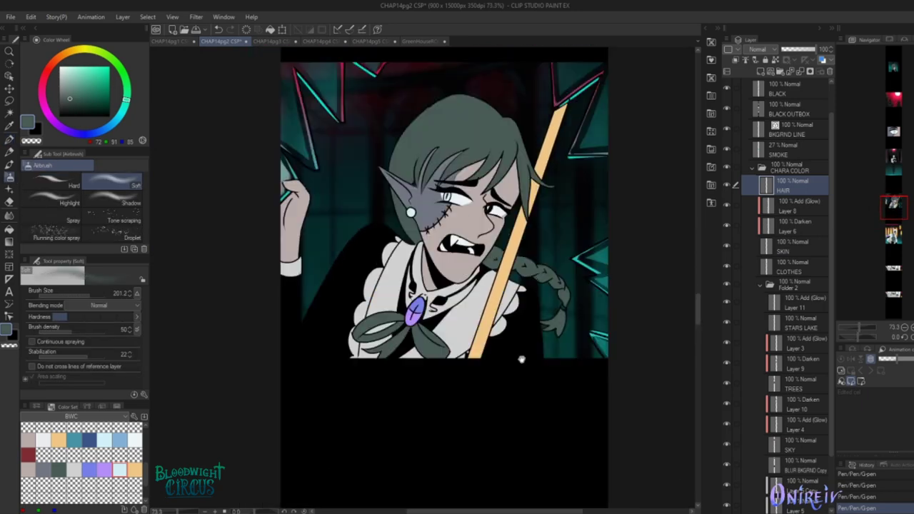
# Airbrush near-black brown along the top edge of the golden-window panel's background on Layer 7 to cover the light line
pyautogui.scroll(-10, 521, 359)
pyautogui.press('p')
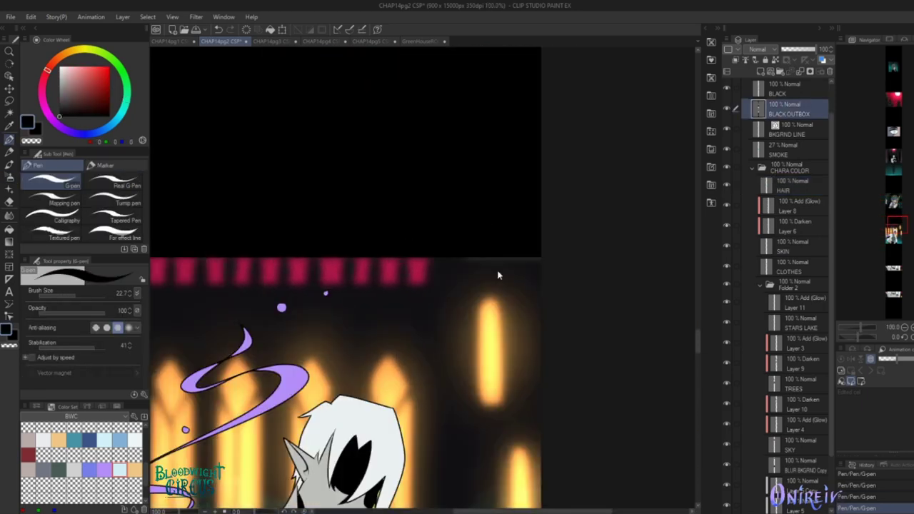
pyautogui.scroll(-3, 793, 357)
pyautogui.click(803, 464)
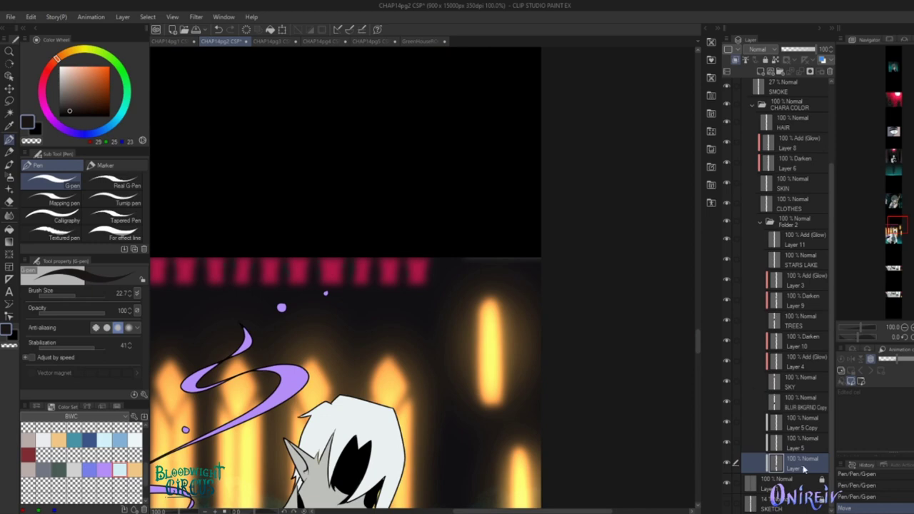
pyautogui.press('b')
pyautogui.scroll(-10, 586, 275)
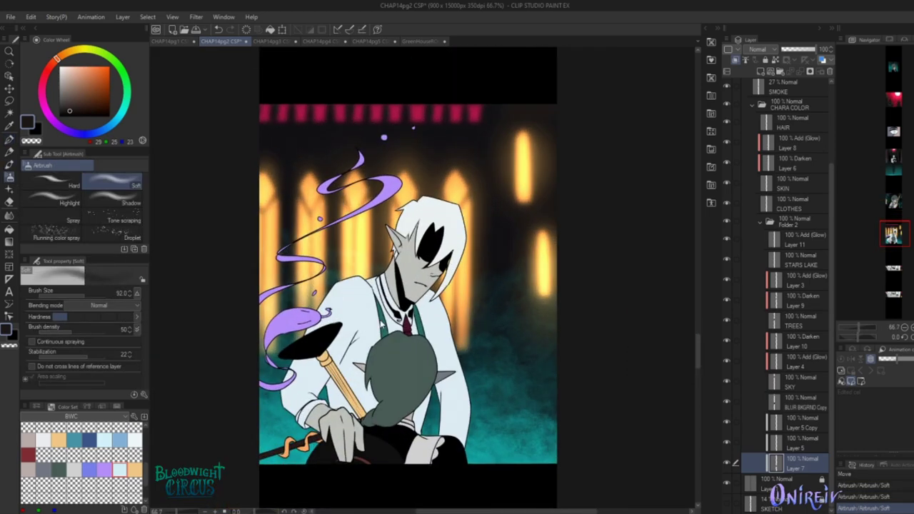
# Paint a faint golden staff reflection inside the glass shard above the staff on the BLUR BKGRND Copy layer with Opaque watercolor
pyautogui.scroll(2, 492, 248)
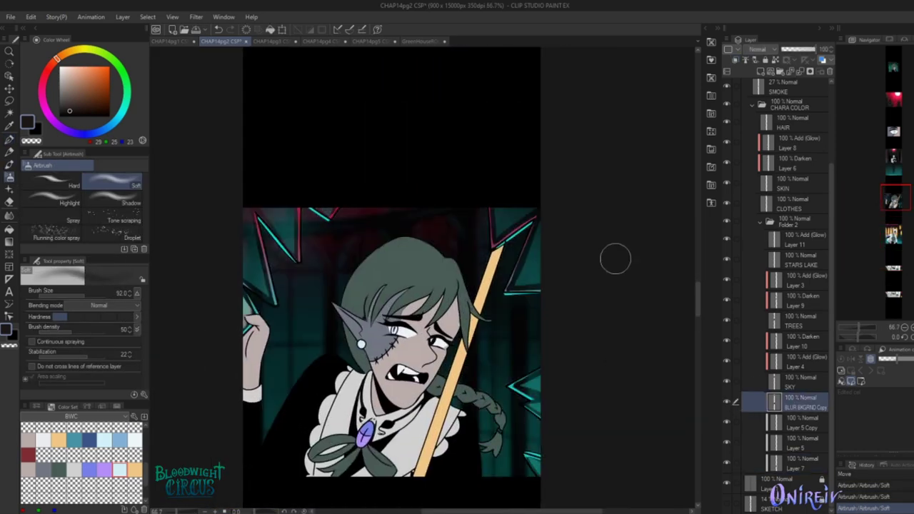
pyautogui.hotkey('ctrl', 'alt', '0')
pyautogui.press('b')
pyautogui.moveTo(569, 194); pyautogui.dragTo(547, 246)
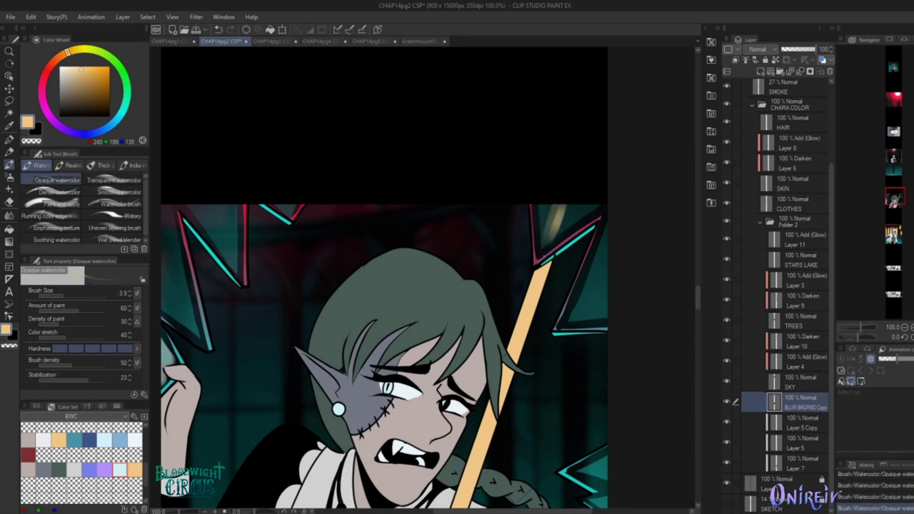
pyautogui.scroll(4, 550, 235)
pyautogui.scroll(-8, 542, 296)
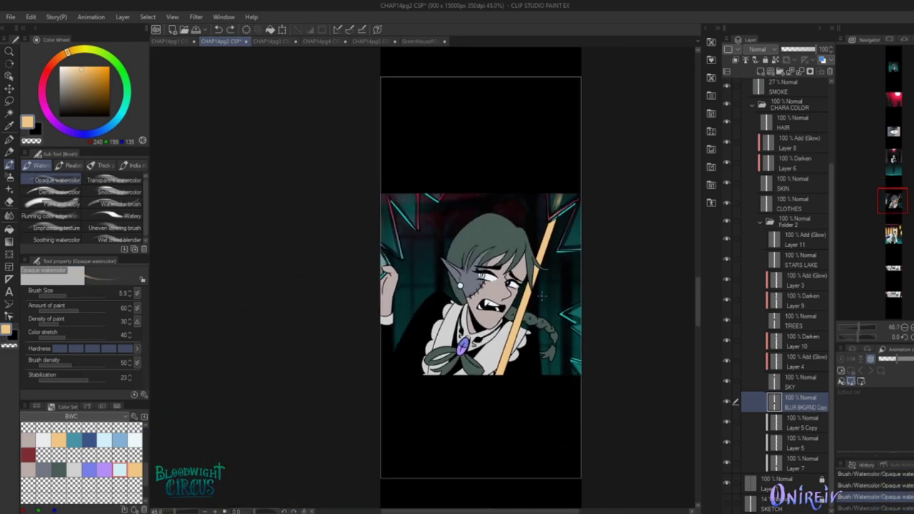
# Sample the gutter's black and paint over the gap below the close-up eyes panel on the BLACK OUTBOX layer
pyautogui.scroll(-15, 542, 296)
pyautogui.scroll(10, 515, 207)
pyautogui.scroll(-6, 493, 387)
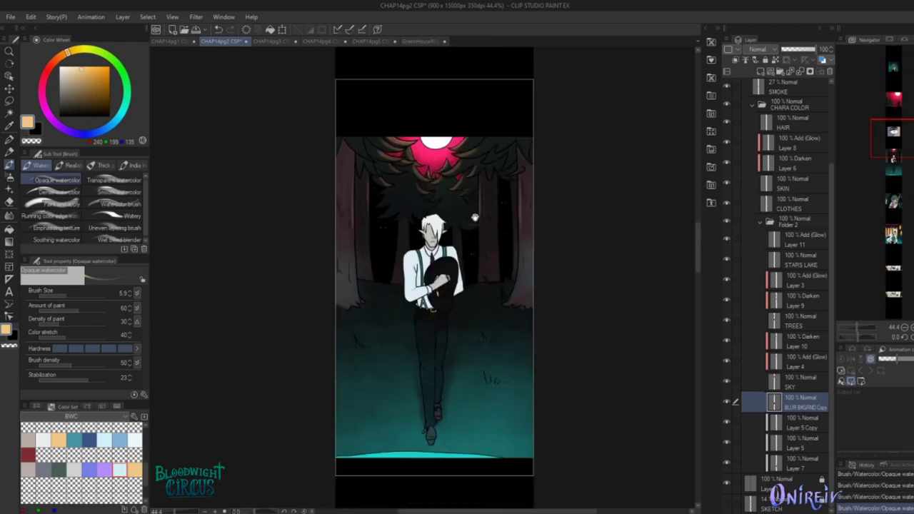
pyautogui.scroll(4, 510, 306)
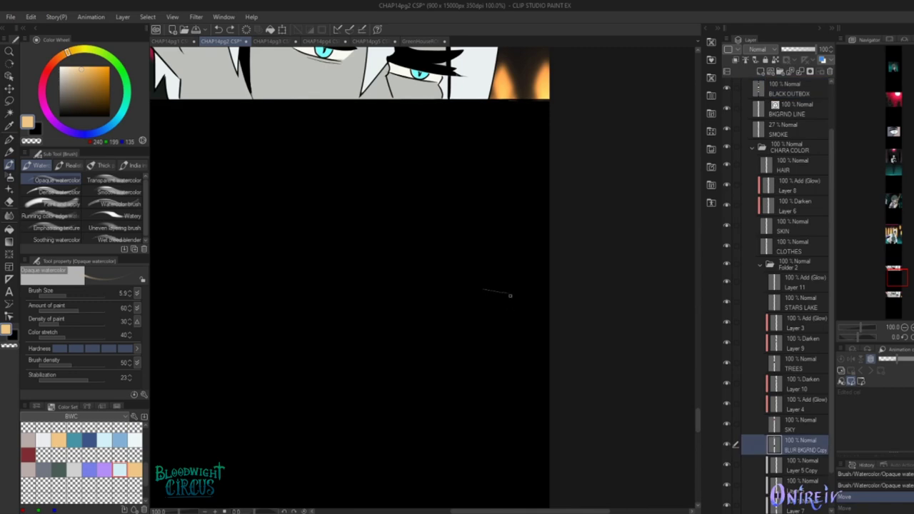
pyautogui.scroll(1, 508, 335)
pyautogui.keyDown('alt'); pyautogui.click(509, 310); pyautogui.keyUp('alt')
pyautogui.keyDown('ctrl'); pyautogui.keyDown('shift'); pyautogui.click(520, 308); pyautogui.keyUp('shift'); pyautogui.keyUp('ctrl')
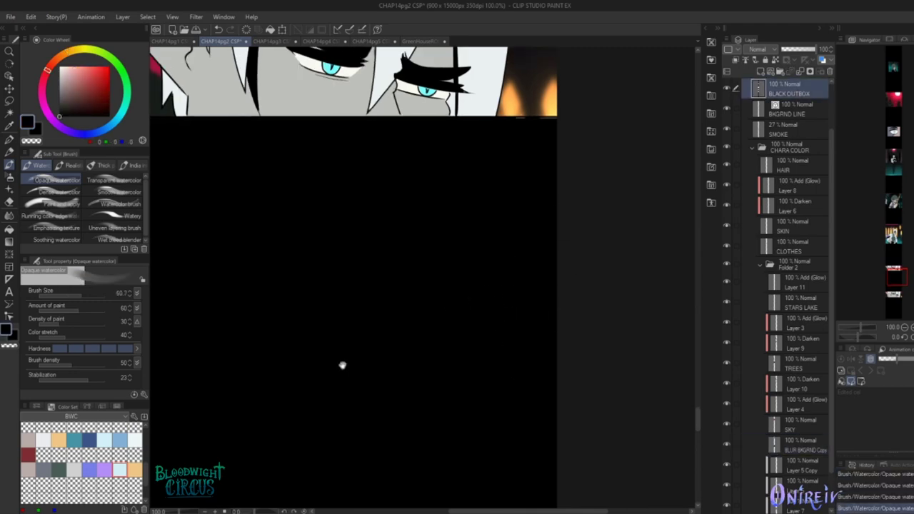
# Switch to the CHAP14pg3 page and touch up the black line along the white-haired man's nose bridge on the BLACK layer with the G-pen
pyautogui.scroll(2, 521, 309)
pyautogui.scroll(-5, 500, 336)
pyautogui.hotkey('ctrl', 'Tab')
pyautogui.scroll(-2, 516, 282)
pyautogui.scroll(2, 517, 282)
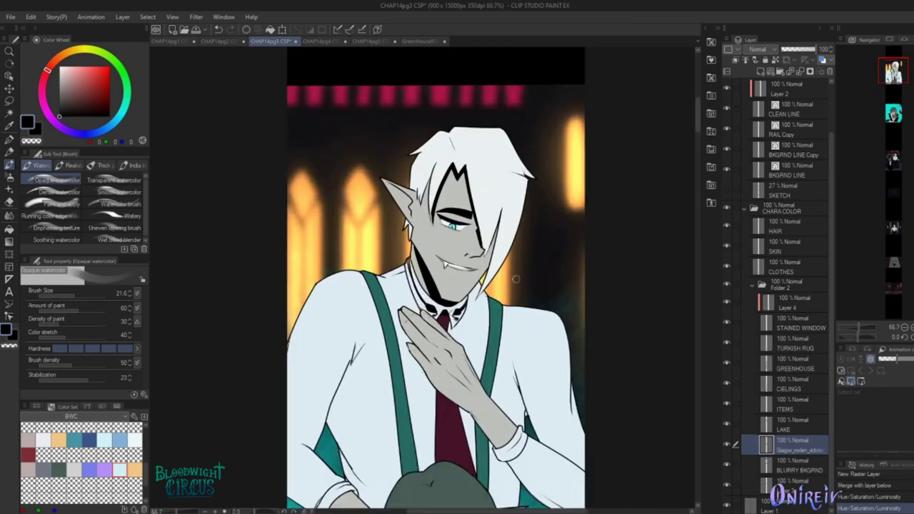
pyautogui.scroll(2, 515, 277)
pyautogui.keyDown('ctrl'); pyautogui.keyDown('shift'); pyautogui.click(499, 282); pyautogui.keyUp('shift'); pyautogui.keyUp('ctrl')
pyautogui.scroll(2, 474, 291)
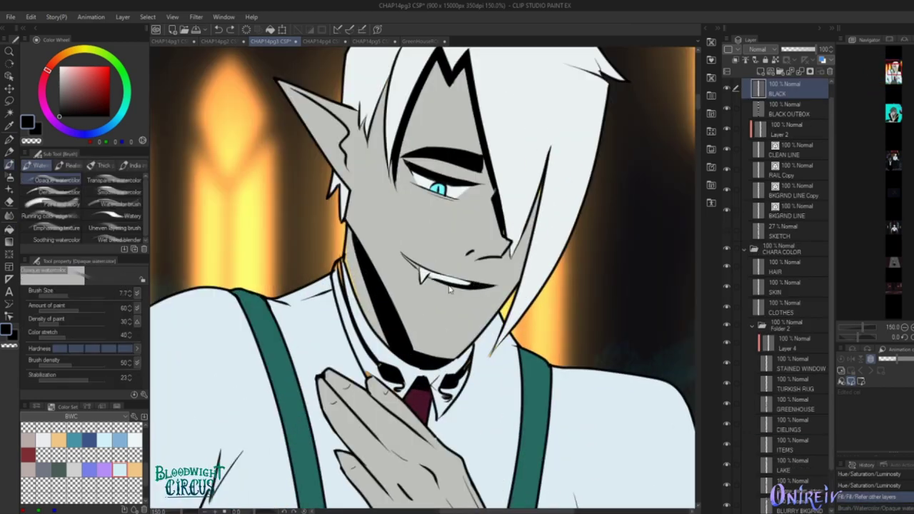
pyautogui.press('p')
pyautogui.scroll(1, 436, 275)
pyautogui.moveTo(511, 202); pyautogui.dragTo(507, 254)
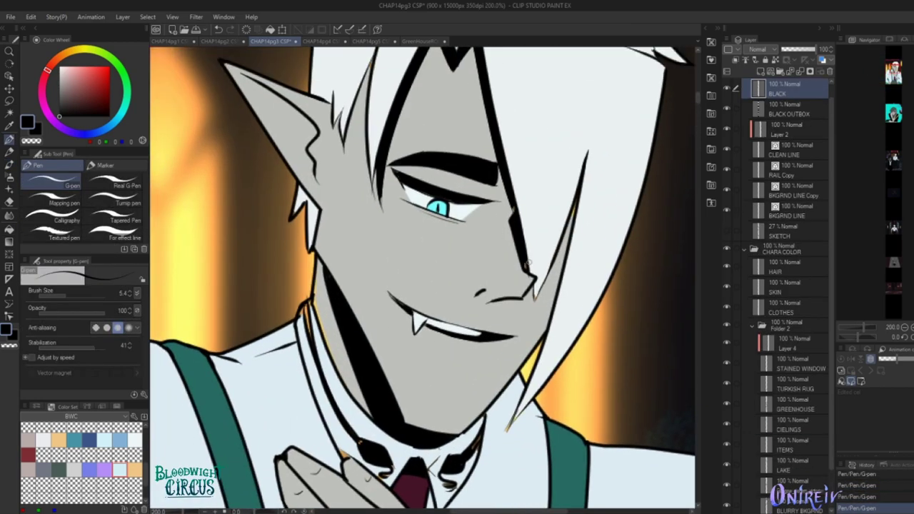
# Cover the golden gaps around the white-haired man's collar, hair tip and neck with sampled shirt, line and skin colours, using the G-pen and Design pencil
pyautogui.moveTo(576, 203); pyautogui.dragTo(499, 368)
pyautogui.keyDown('alt'); pyautogui.click(499, 368); pyautogui.keyUp('alt')
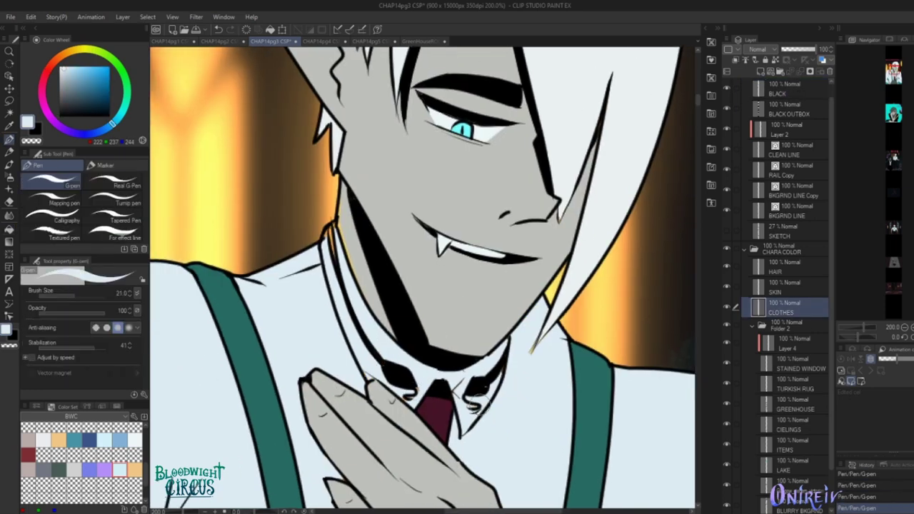
pyautogui.keyDown('alt'); pyautogui.click(336, 248); pyautogui.keyUp('alt')
pyautogui.press('p')
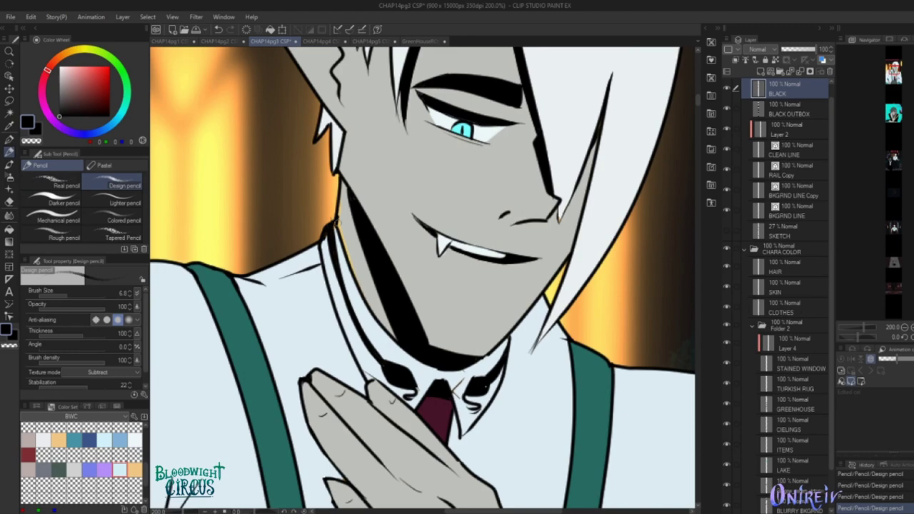
pyautogui.keyDown('alt'); pyautogui.click(532, 268); pyautogui.keyUp('alt')
pyautogui.hotkey('ctrl', '-')
pyautogui.hotkey('ctrl', '-')
pyautogui.hotkey('ctrl', '-')
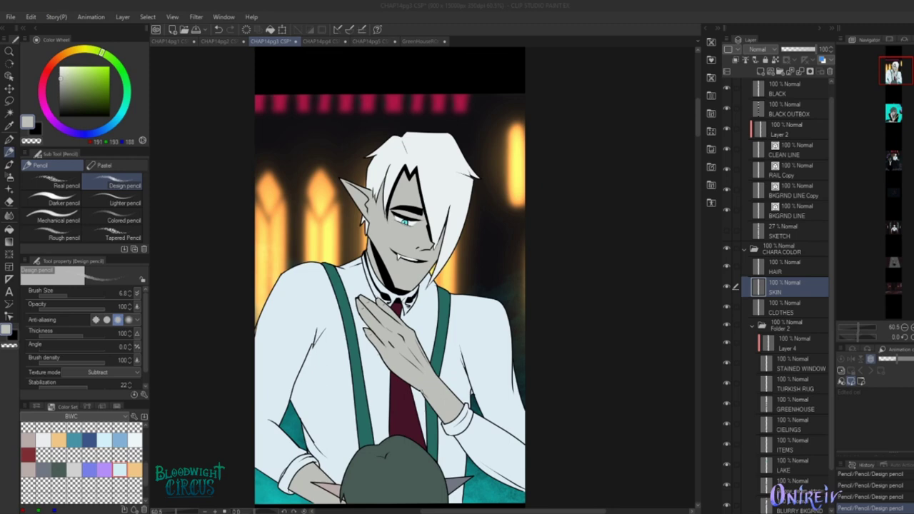
# Paint the whites of both eyes of the braided character in the cyan panel on the SKIN layer with the G-pen
pyautogui.scroll(-5, 390, 275)
pyautogui.scroll(6, 643, 268)
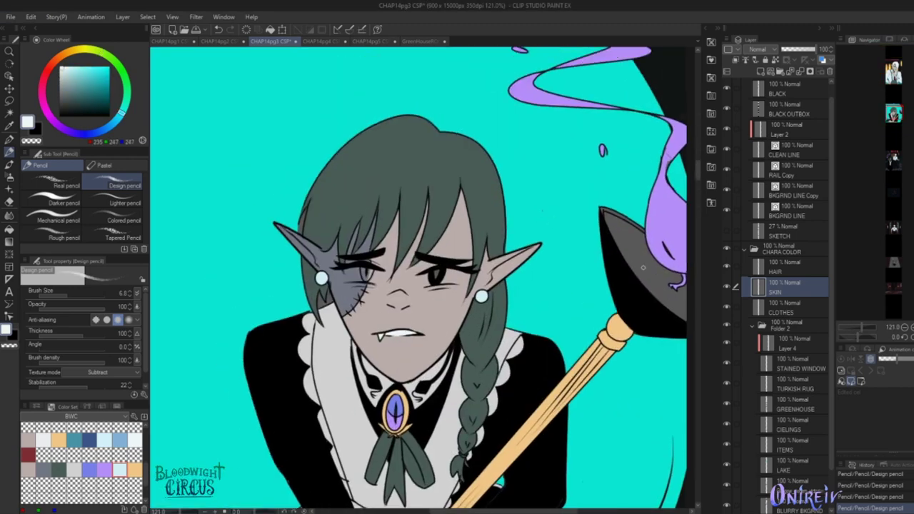
pyautogui.scroll(4, 360, 271)
pyautogui.press('p')
pyautogui.moveTo(341, 269); pyautogui.dragTo(357, 270)
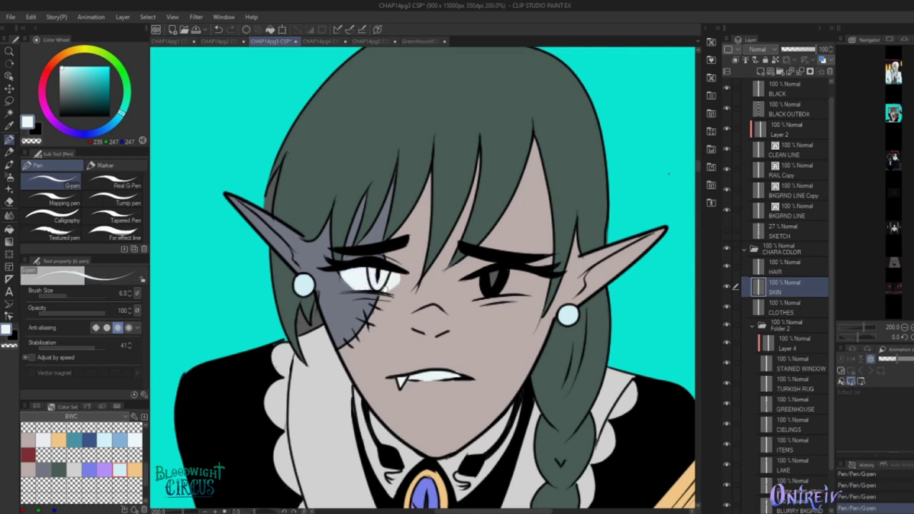
pyautogui.moveTo(486, 281); pyautogui.dragTo(458, 265)
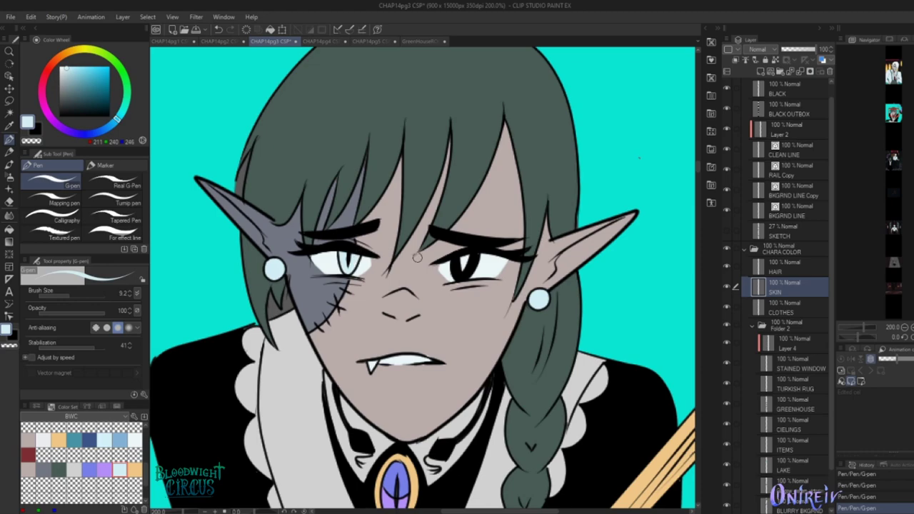
# Adjust the end of the horizontal background line beside the back-view character's hair on the BKGRND LINE vector layer
pyautogui.scroll(-6, 464, 267)
pyautogui.moveTo(464, 322); pyautogui.dragTo(464, 114)
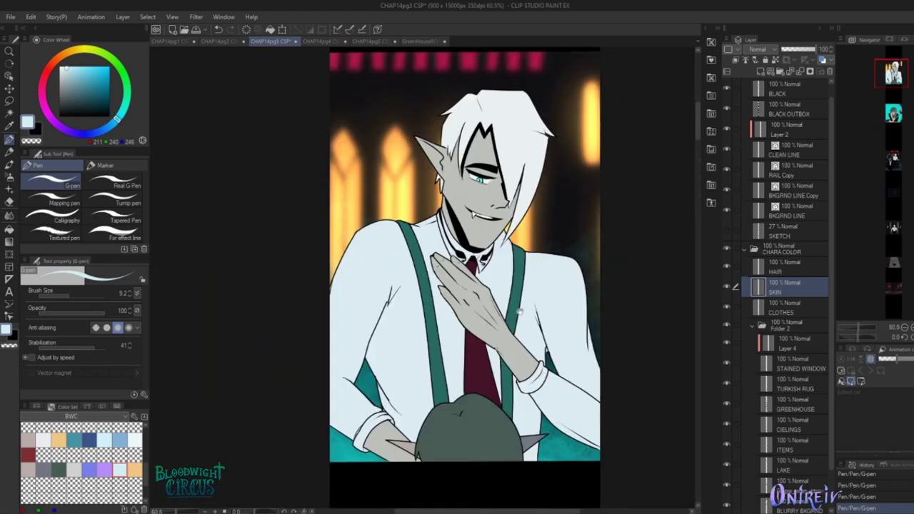
pyautogui.scroll(-15, 464, 285)
pyautogui.scroll(8, 401, 243)
pyautogui.keyDown('ctrl'); pyautogui.keyDown('shift'); pyautogui.click(401, 242); pyautogui.keyUp('shift'); pyautogui.keyUp('ctrl')
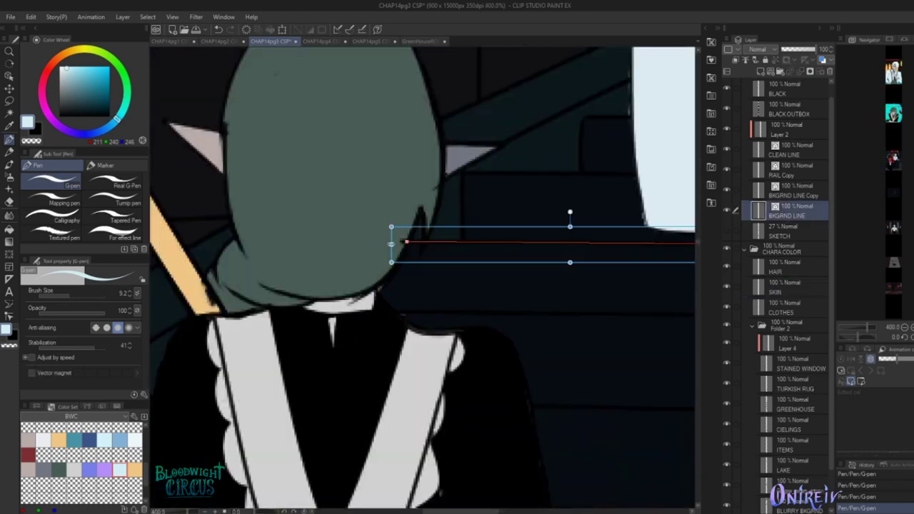
pyautogui.scroll(-8, 386, 244)
# Fill the floor of the greenhouse corridor panel with dark navy on the GREENHOUSE layer
pyautogui.scroll(-10, 464, 321)
pyautogui.scroll(1, 472, 382)
pyautogui.keyDown('ctrl'); pyautogui.keyDown('shift'); pyautogui.click(472, 381); pyautogui.keyUp('shift'); pyautogui.keyUp('ctrl')
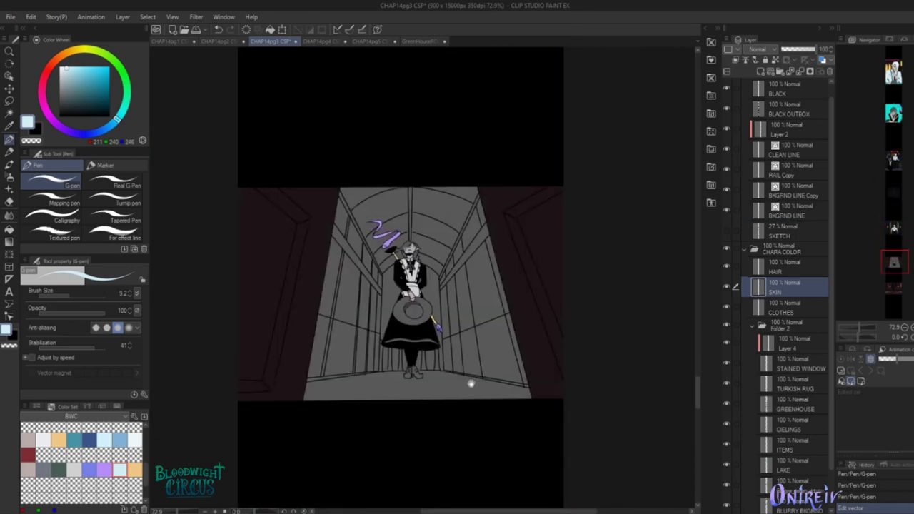
pyautogui.scroll(2, 472, 382)
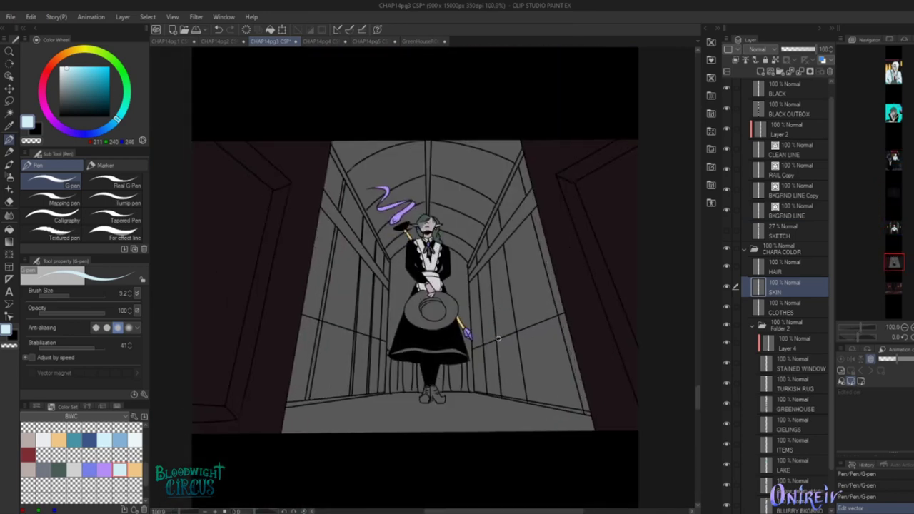
pyautogui.scroll(5, 498, 339)
pyautogui.scroll(-5, 464, 357)
pyautogui.press('g')
pyautogui.keyDown('ctrl'); pyautogui.keyDown('shift'); pyautogui.click(442, 394); pyautogui.keyUp('shift'); pyautogui.keyUp('ctrl')
pyautogui.click(442, 394)
# Colour the corridor's diagonal side beams and central roof beam dark navy on the GREENHOUSE layer, touching up narrow ends with the G-pen
pyautogui.scroll(2, 441, 394)
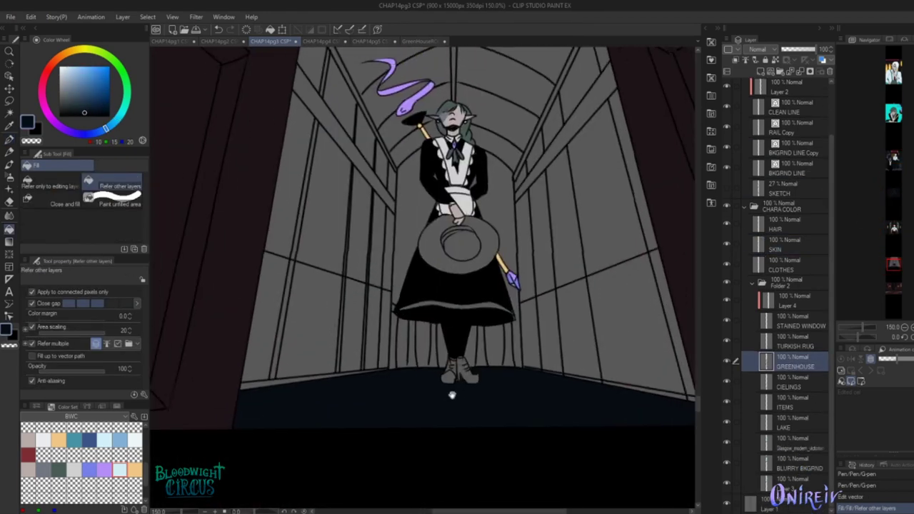
pyautogui.scroll(3, 442, 394)
pyautogui.click(571, 243)
pyautogui.click(336, 235)
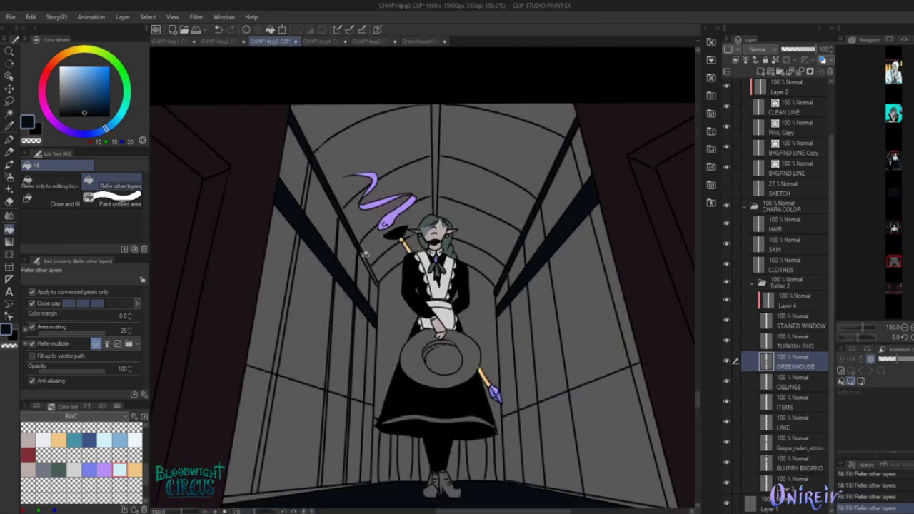
pyautogui.press('p')
pyautogui.moveTo(379, 256); pyautogui.dragTo(383, 277)
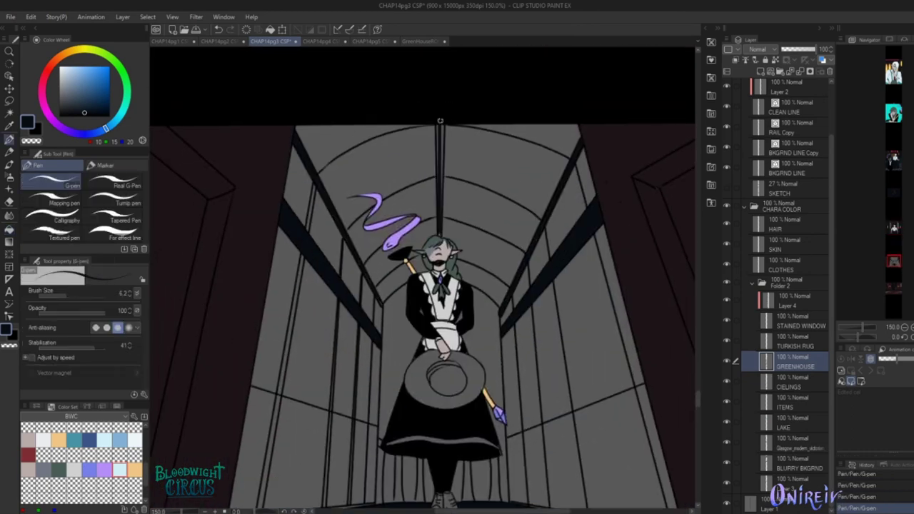
pyautogui.press('g')
pyautogui.scroll(-2, 545, 118)
pyautogui.click(513, 244)
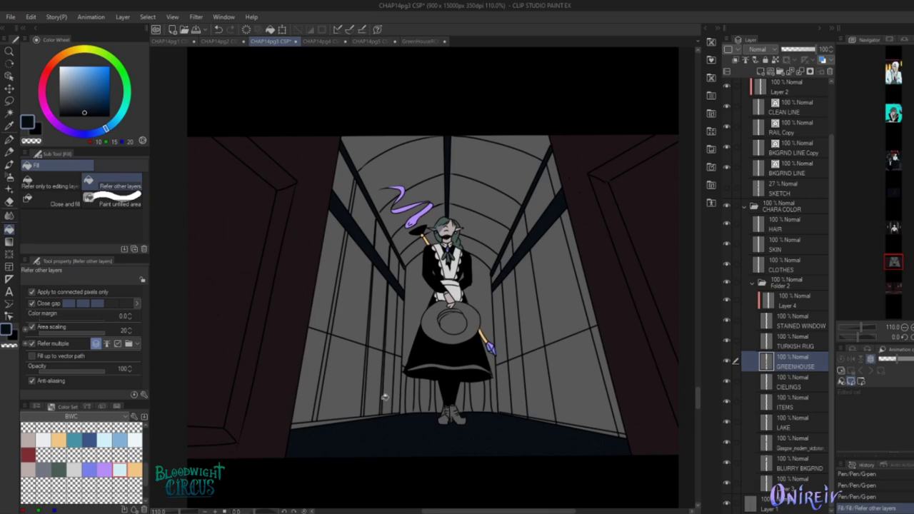
# Paint a crimson sky behind the upper part of the corridor's glass on the BLURRY BKGRND layer with the G-pen
pyautogui.scroll(1, 381, 401)
pyautogui.keyDown('ctrl'); pyautogui.keyDown('shift'); pyautogui.click(420, 209); pyautogui.keyUp('shift'); pyautogui.keyUp('ctrl')
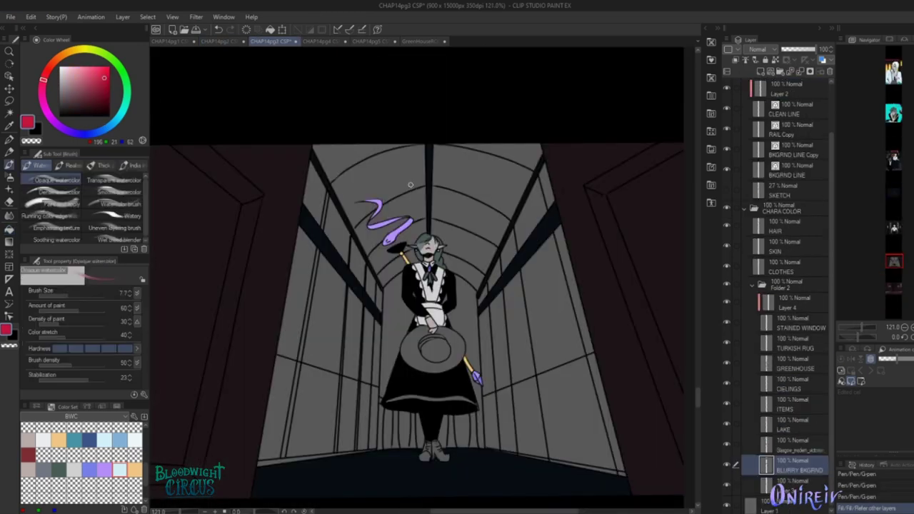
pyautogui.press('p')
pyautogui.moveTo(335, 165)
pyautogui.mouseDown()
pyautogui.moveTo(292, 178)
pyautogui.moveTo(408, 152)
pyautogui.moveTo(567, 285)
pyautogui.mouseUp()
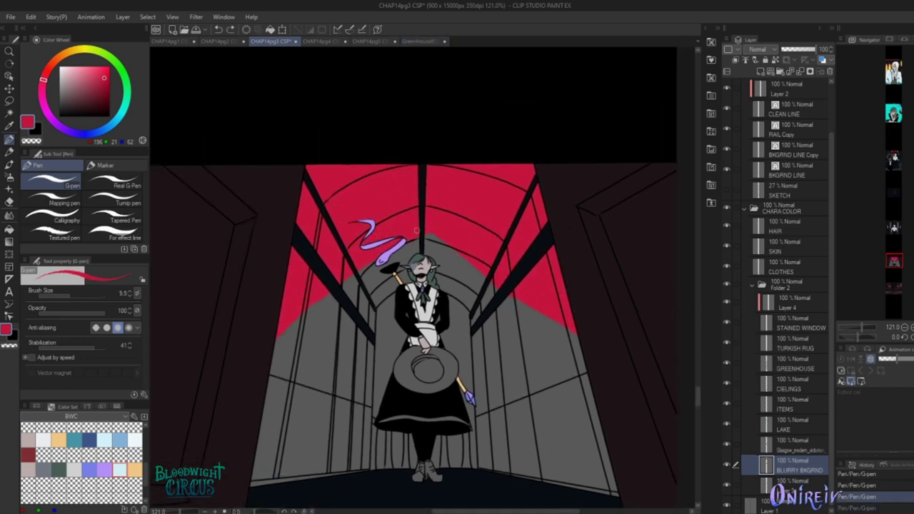
# Add a new layer above BLURRY BKGRND and paint dark purple pine silhouettes against both sides of the crimson sky with the G-pen
pyautogui.click(774, 483)
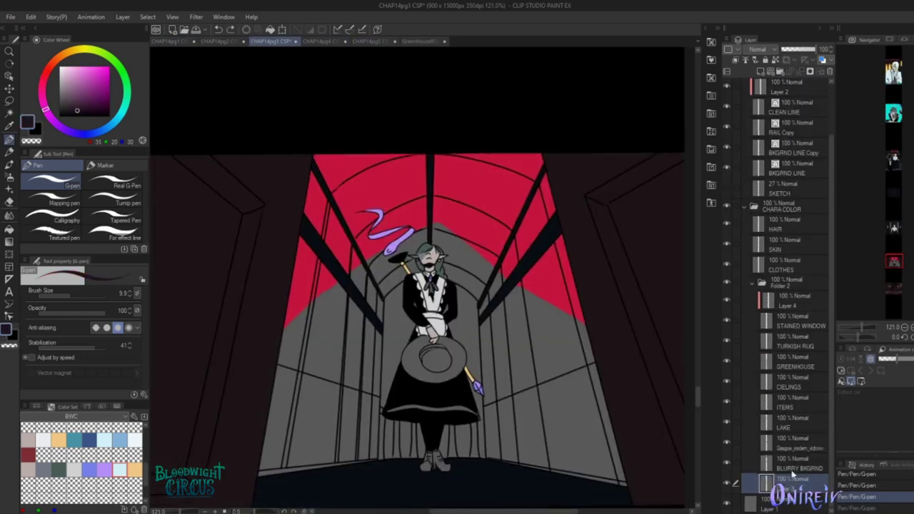
pyautogui.click(792, 472)
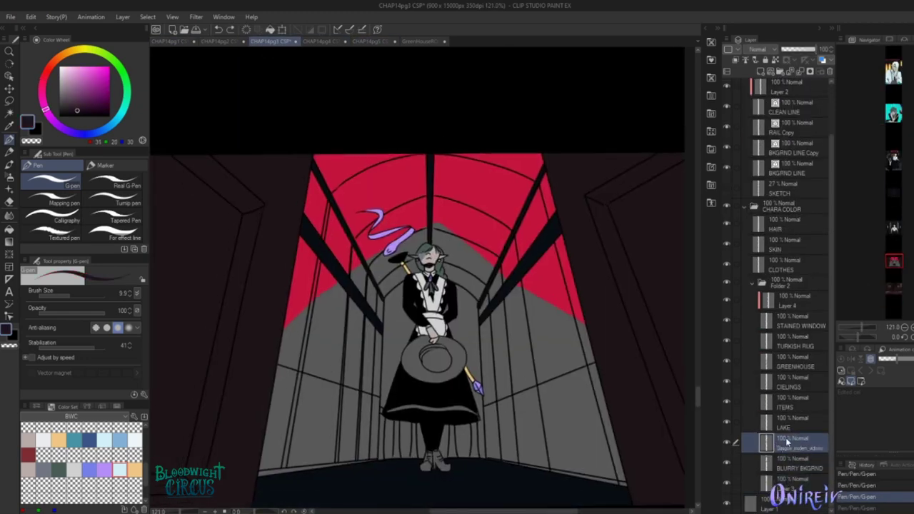
pyautogui.hotkey('ctrl', 'shift', 'n')
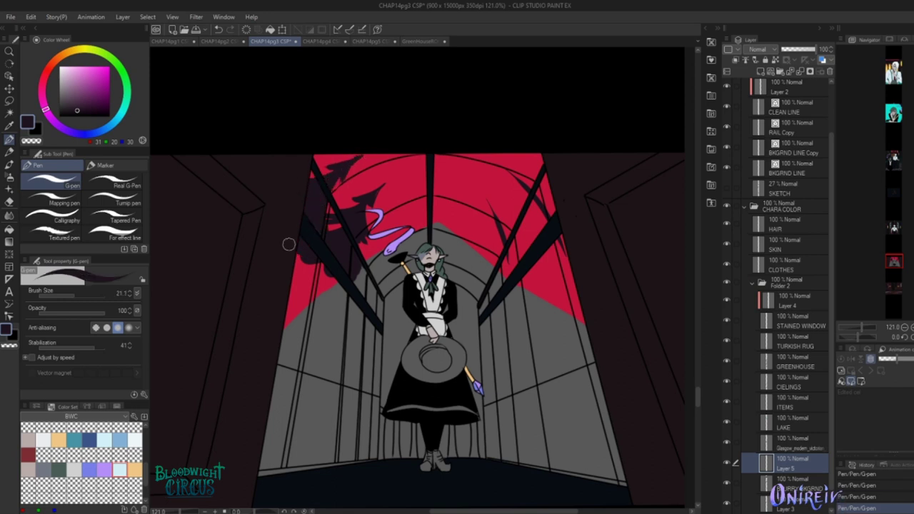
pyautogui.moveTo(485, 200); pyautogui.dragTo(454, 189)
pyautogui.hotkey('ctrl', 'z')
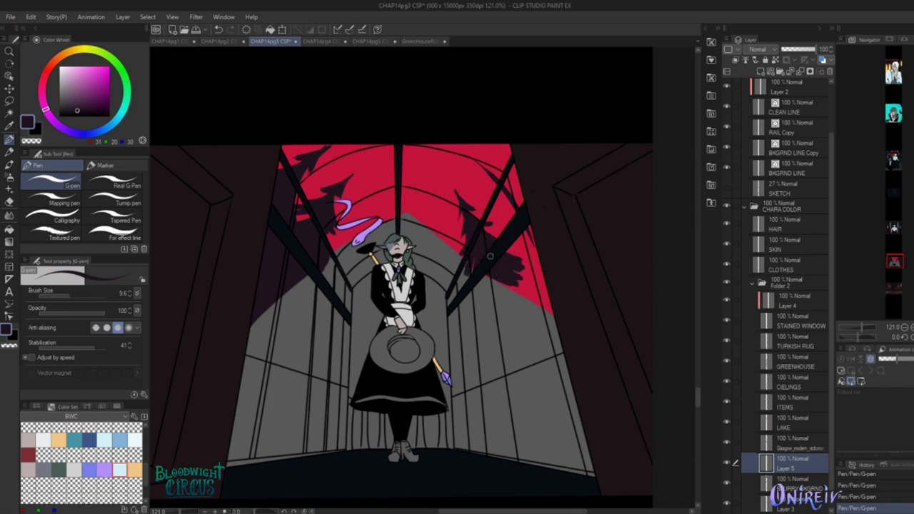
pyautogui.moveTo(512, 274); pyautogui.dragTo(525, 285)
# Paint smaller dark purple pines across the middle of the sky on Layer 5 and fill in the forest mass beneath them
pyautogui.press(']')
pyautogui.moveTo(432, 204); pyautogui.dragTo(429, 241)
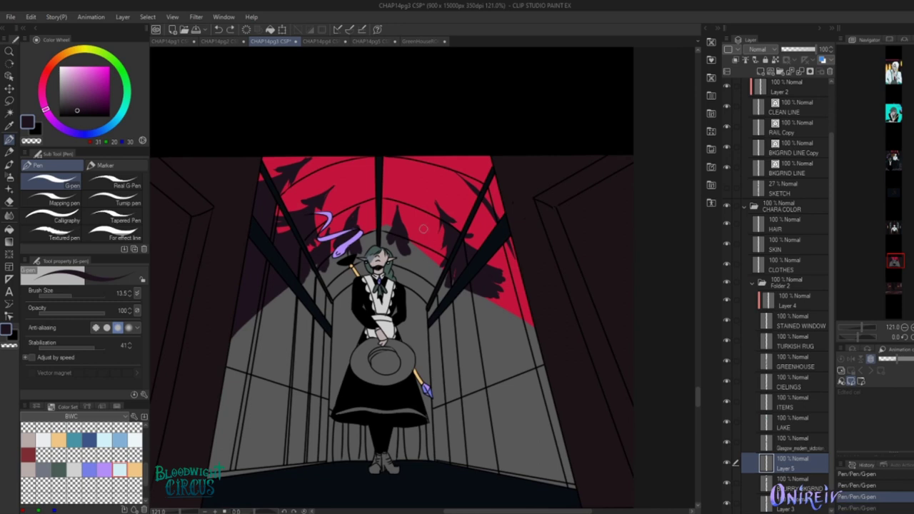
pyautogui.moveTo(428, 225); pyautogui.dragTo(429, 265)
pyautogui.hotkey('ctrl', 'z')
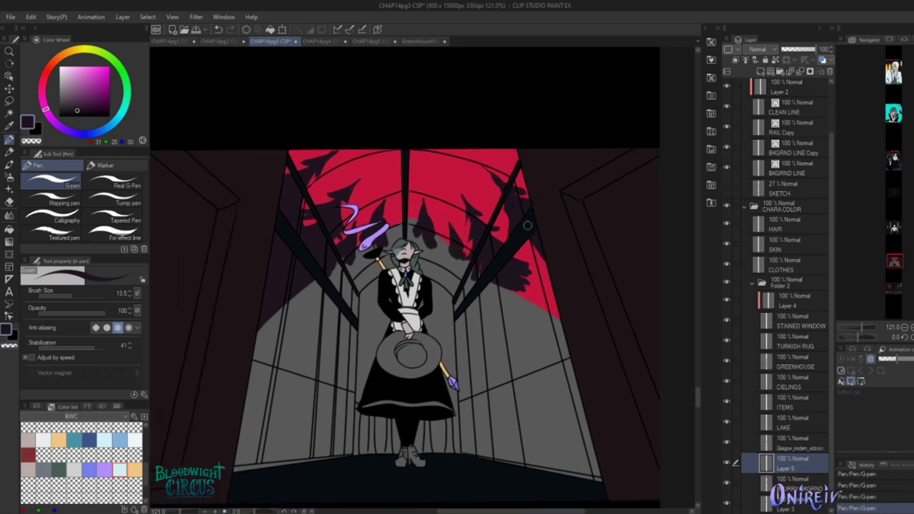
pyautogui.hotkey('ctrl', 'z')
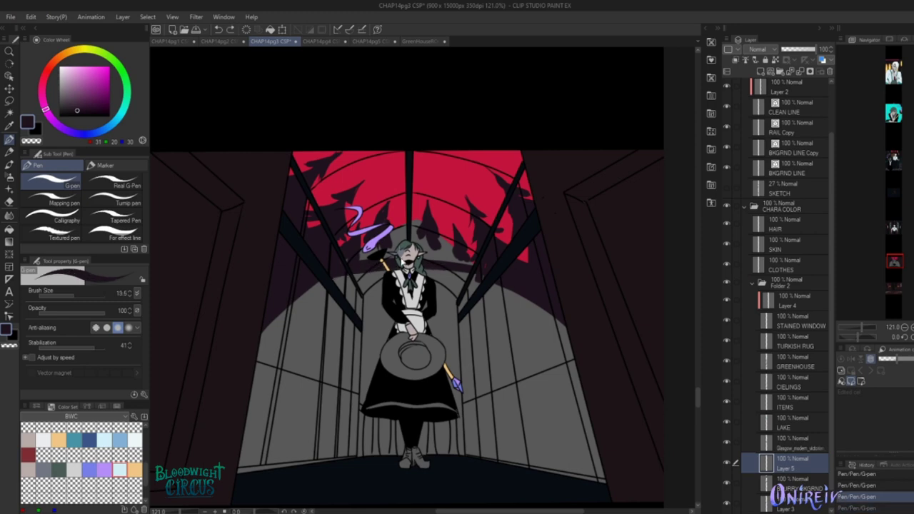
pyautogui.scroll(-4, 303, 281)
pyautogui.scroll(4, 391, 240)
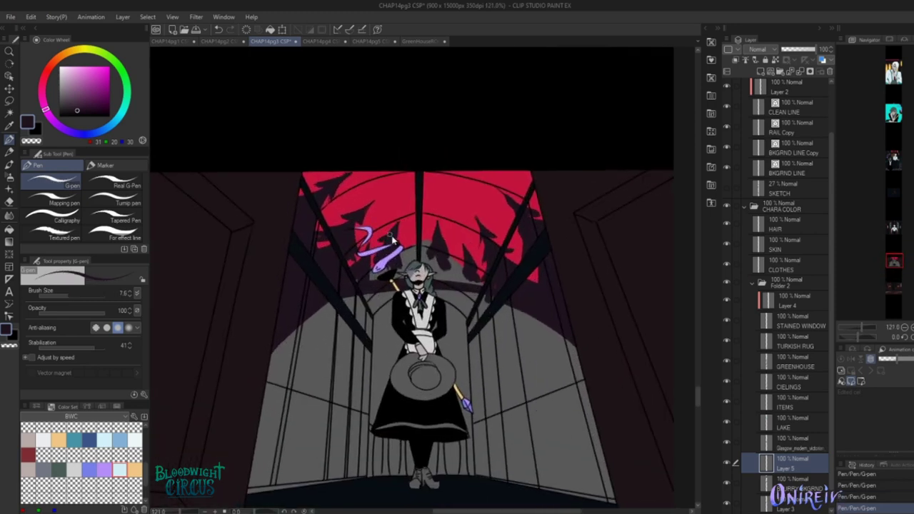
pyautogui.moveTo(370, 267); pyautogui.dragTo(384, 212)
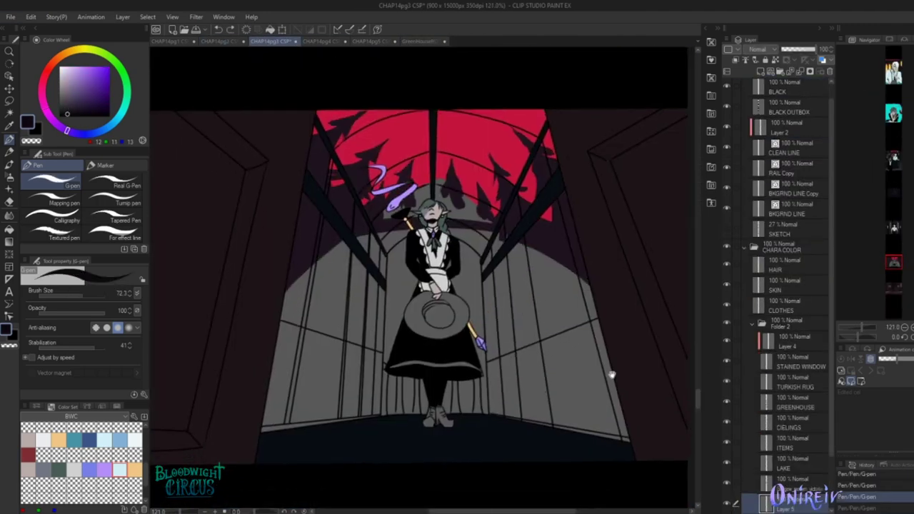
# Set up a HOUSE layer above the trees layer, start a near-black house shape on it and consult the GreenHouseROOM reference image
pyautogui.click(788, 463)
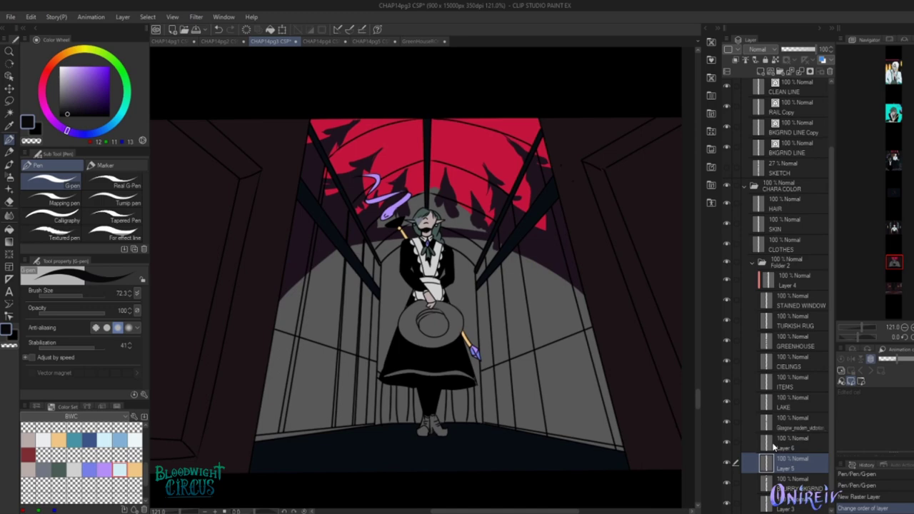
pyautogui.click(773, 446)
pyautogui.moveTo(343, 264); pyautogui.dragTo(407, 300)
pyautogui.moveTo(449, 246); pyautogui.dragTo(528, 285)
pyautogui.moveTo(307, 257); pyautogui.dragTo(287, 339)
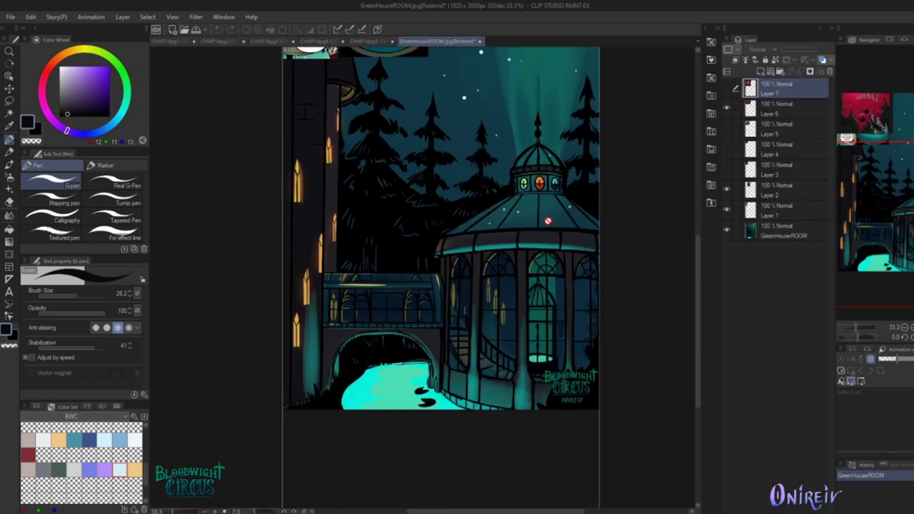
pyautogui.click(428, 40)
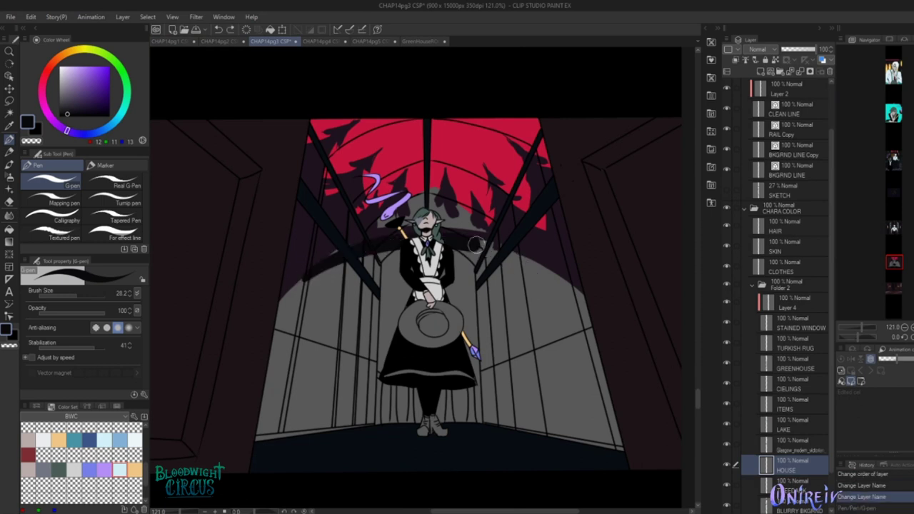
# Block in the near-black house silhouette behind the corridor's left and right glass walls on the HOUSE layer with the G-pen
pyautogui.moveTo(564, 278); pyautogui.dragTo(587, 397)
pyautogui.moveTo(296, 282)
pyautogui.mouseDown()
pyautogui.moveTo(285, 435)
pyautogui.moveTo(328, 271)
pyautogui.moveTo(371, 250)
pyautogui.moveTo(368, 427)
pyautogui.mouseUp()
pyautogui.moveTo(374, 265); pyautogui.dragTo(362, 445)
pyautogui.moveTo(468, 269); pyautogui.dragTo(479, 404)
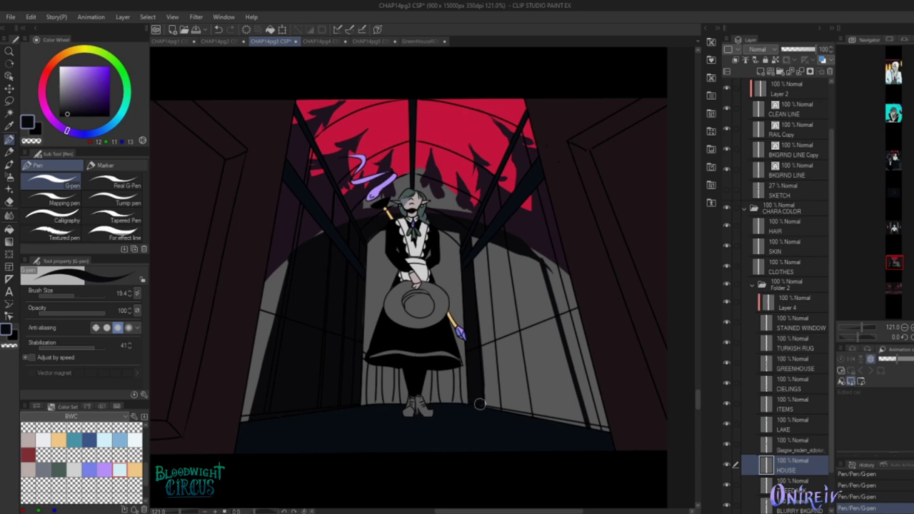
pyautogui.moveTo(464, 227); pyautogui.dragTo(539, 322)
pyautogui.moveTo(521, 257)
pyautogui.mouseDown()
pyautogui.moveTo(526, 404)
pyautogui.moveTo(572, 425)
pyautogui.mouseUp()
pyautogui.moveTo(539, 280); pyautogui.dragTo(571, 421)
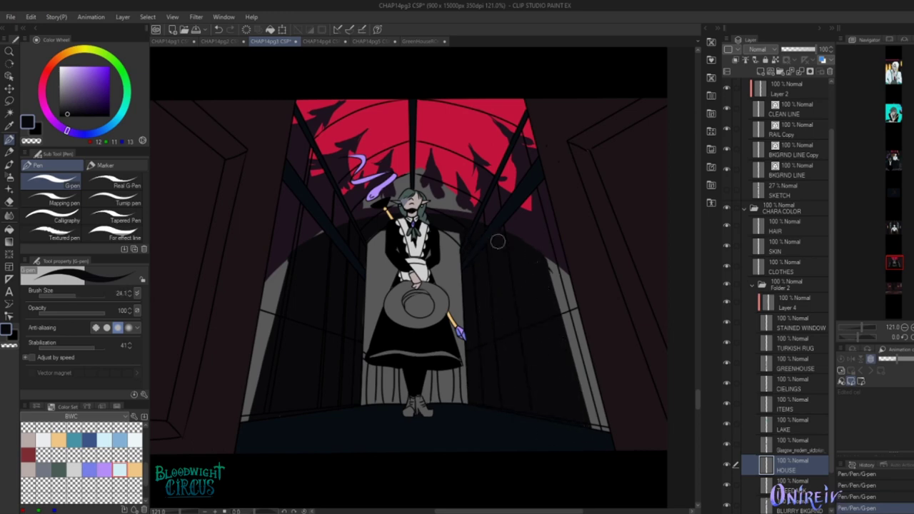
pyautogui.moveTo(493, 241); pyautogui.dragTo(509, 246)
# Clean up the outer edges of the near-black house silhouette on the HOUSE layer with the G-pen and hard eraser
pyautogui.press('[')
pyautogui.press('[')
pyautogui.press('[')
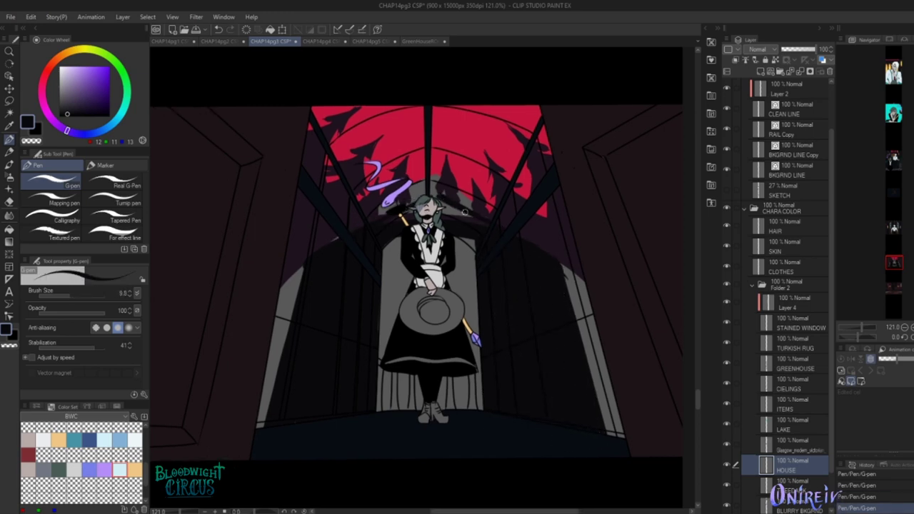
pyautogui.scroll(4, 444, 218)
pyautogui.press('b')
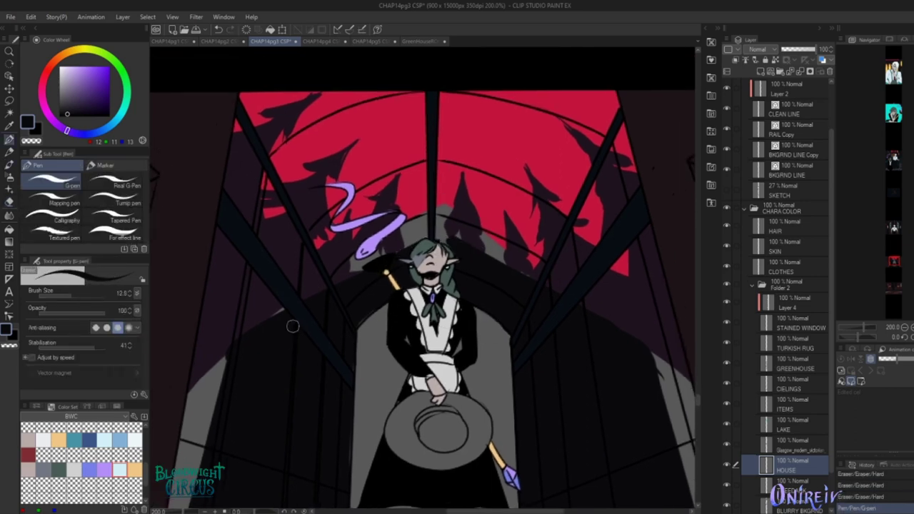
pyautogui.press('e')
pyautogui.moveTo(300, 321)
pyautogui.mouseDown()
pyautogui.moveTo(441, 254)
pyautogui.moveTo(429, 293)
pyautogui.mouseUp()
# Draw a near-black domed tower behind the character's head and touch up the house outline with the G-pen
pyautogui.hotkey('ctrl', '@')
pyautogui.press('p')
pyautogui.moveTo(592, 298)
pyautogui.mouseDown()
pyautogui.moveTo(600, 282)
pyautogui.moveTo(648, 299)
pyautogui.moveTo(663, 346)
pyautogui.mouseUp()
pyautogui.moveTo(400, 238); pyautogui.dragTo(404, 202)
pyautogui.moveTo(403, 204); pyautogui.dragTo(449, 198)
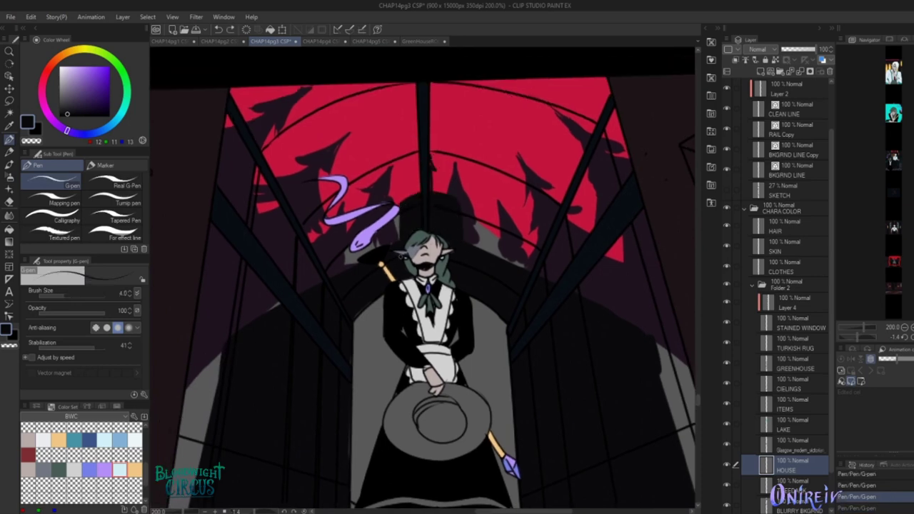
# Fill the remaining grey gaps around the house with dark purple on the TREEDARK layer
pyautogui.moveTo(212, 374)
pyautogui.mouseDown()
pyautogui.moveTo(245, 309)
pyautogui.moveTo(247, 273)
pyautogui.moveTo(316, 373)
pyautogui.moveTo(619, 467)
pyautogui.moveTo(495, 229)
pyautogui.mouseUp()
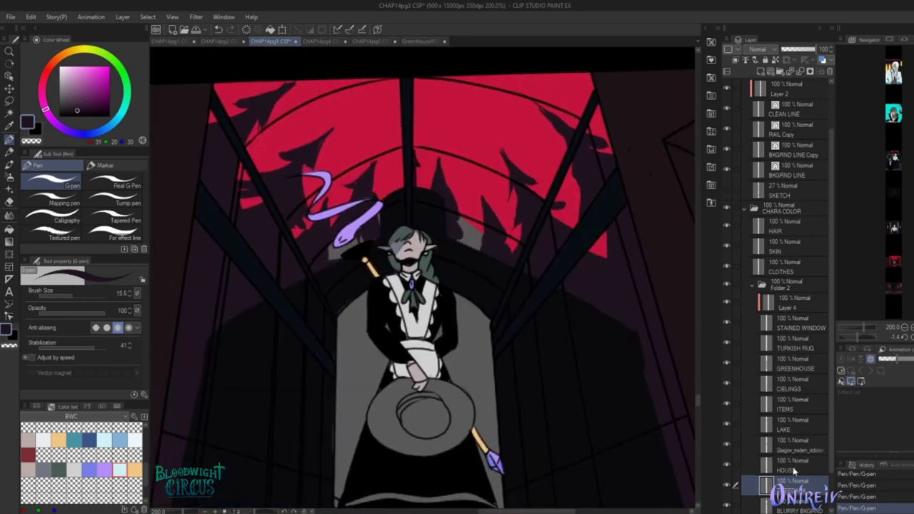
pyautogui.scroll(-1, 807, 446)
pyautogui.moveTo(409, 238); pyautogui.dragTo(428, 254)
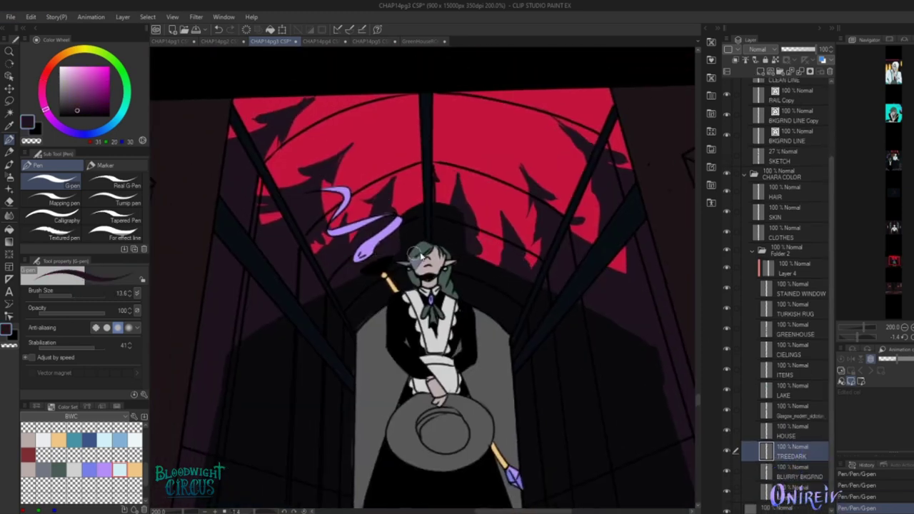
# Add a clipped Add (Glow) layer beneath TREEDARK and airbrush a soft crimson glow over the sky with the Soft airbrush
pyautogui.scroll(-3, 428, 254)
pyautogui.hotkey('ctrl', 'shift', 'n')
pyautogui.hotkey('ctrl', 'alt', 'g')
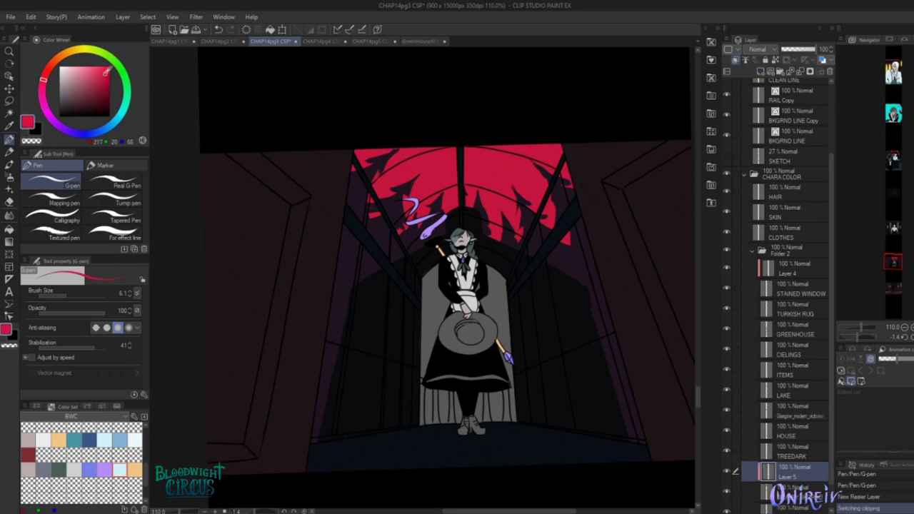
pyautogui.press('b')
pyautogui.moveTo(575, 160)
pyautogui.mouseDown()
pyautogui.moveTo(590, 187)
pyautogui.moveTo(588, 179)
pyautogui.mouseUp()
pyautogui.moveTo(571, 143); pyautogui.dragTo(587, 133)
pyautogui.scroll(-6, 587, 134)
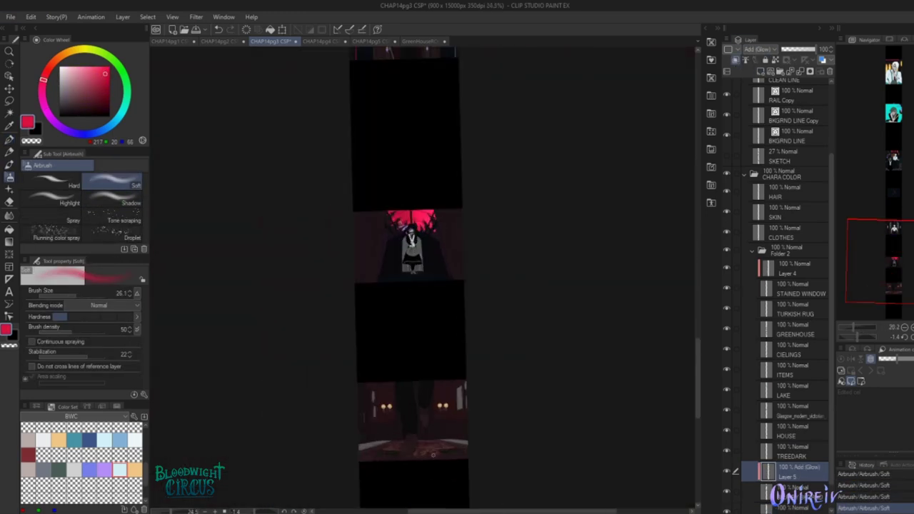
pyautogui.scroll(7, 379, 253)
pyautogui.press(']')
pyautogui.scroll(-2, 492, 289)
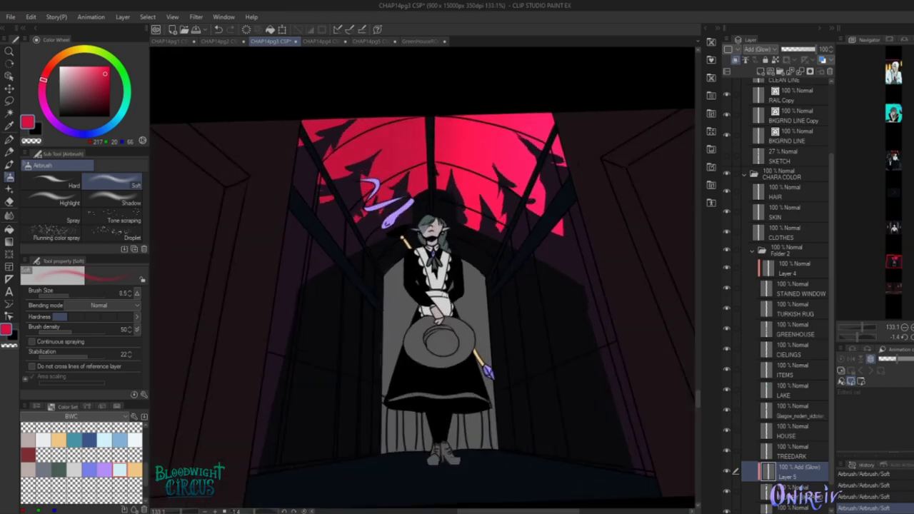
# Airbrush a soft cyan gradient over the lower parts of the dark trees on both sides of the TREEDARK layer
pyautogui.click(771, 452)
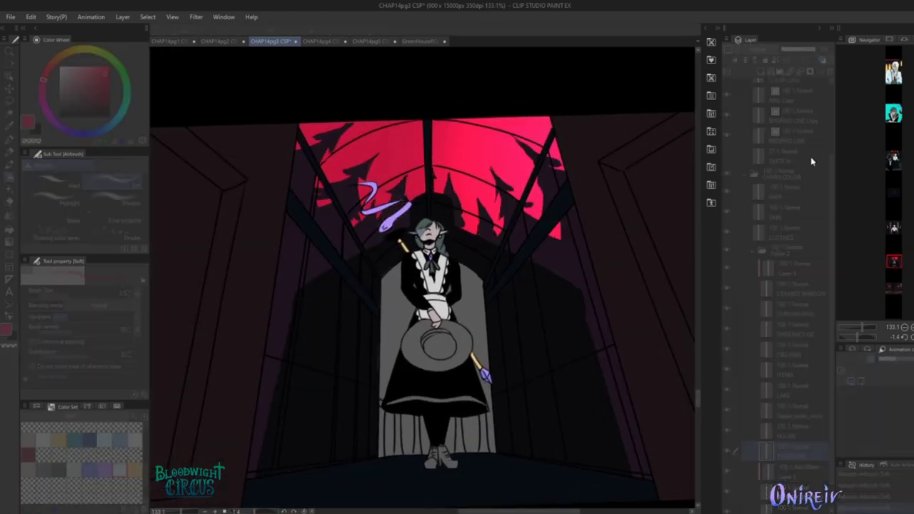
pyautogui.scroll(-1, 429, 182)
pyautogui.click(114, 182)
pyautogui.click(321, 41)
pyautogui.click(270, 41)
pyautogui.moveTo(606, 357); pyautogui.dragTo(625, 411)
pyautogui.moveTo(264, 386)
pyautogui.mouseDown()
pyautogui.moveTo(286, 449)
pyautogui.moveTo(336, 307)
pyautogui.mouseUp()
pyautogui.scroll(1, 357, 295)
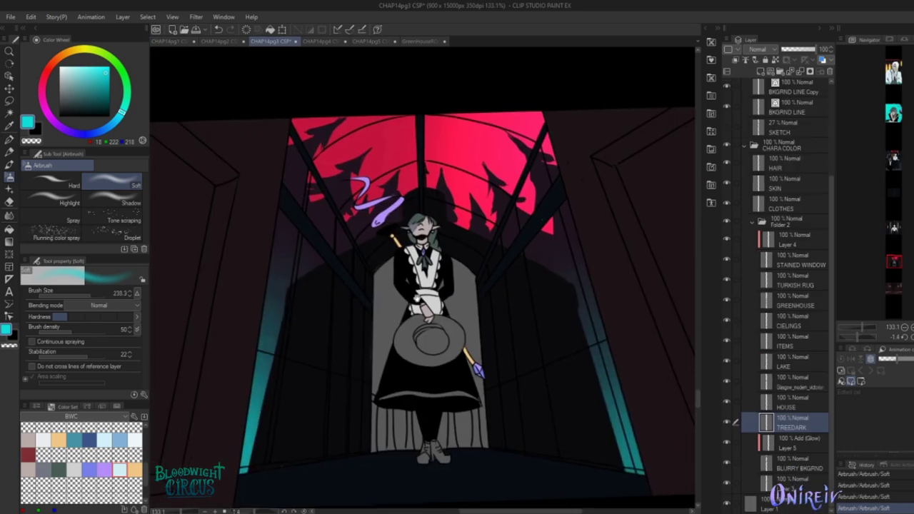
pyautogui.scroll(1, 602, 363)
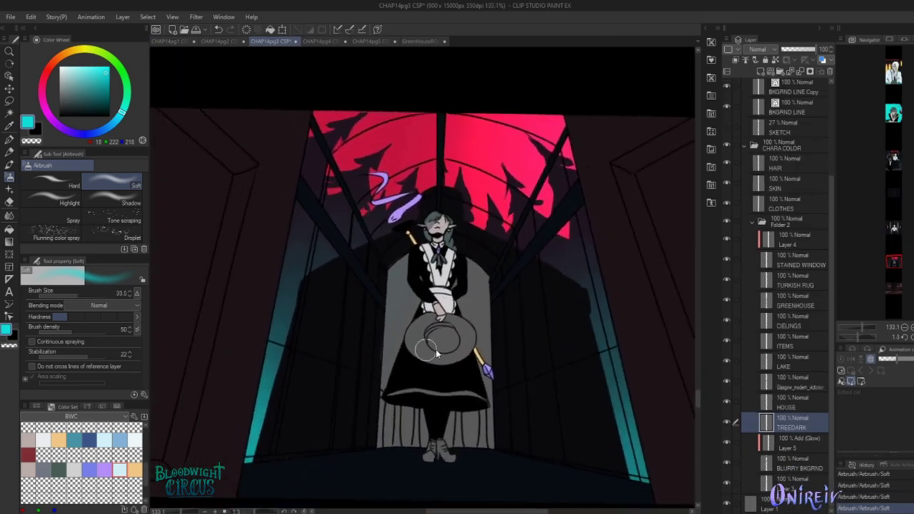
# Add a clipped layer above HOUSE and paint a lighter dark-grey band along the top of the house walls with Opaque watercolor
pyautogui.keyDown('ctrl'); pyautogui.keyDown('shift'); pyautogui.click(354, 401); pyautogui.keyUp('shift'); pyautogui.keyUp('ctrl')
pyautogui.keyDown('alt'); pyautogui.click(355, 400); pyautogui.keyUp('alt')
pyautogui.hotkey('ctrl', 'Tab')
pyautogui.hotkey('ctrl', 'shift', 'Tab')
pyautogui.click(761, 73)
pyautogui.press('b')
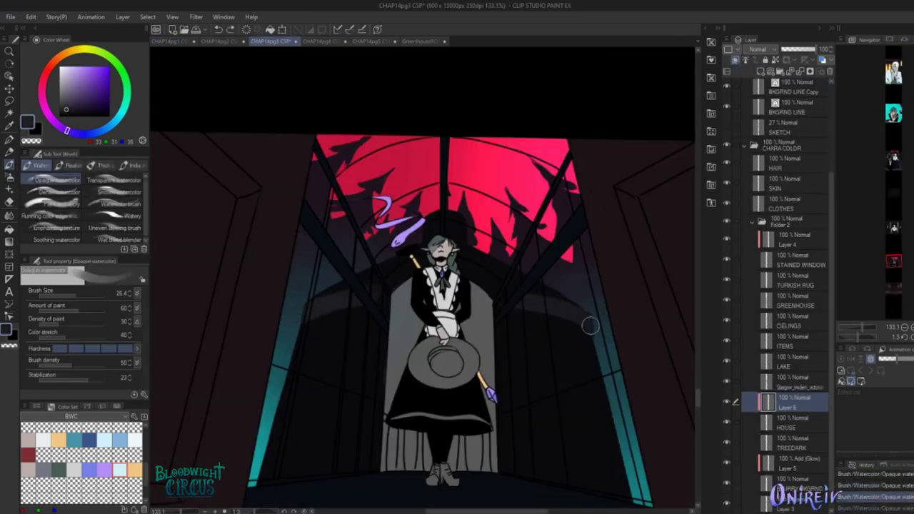
pyautogui.moveTo(551, 306); pyautogui.dragTo(554, 294)
# Paint the house roof crimson on both sides of the character, then touch up its lower edge with dark grey
pyautogui.keyDown('alt'); pyautogui.click(404, 258); pyautogui.keyUp('alt')
pyautogui.moveTo(403, 258); pyautogui.dragTo(359, 275)
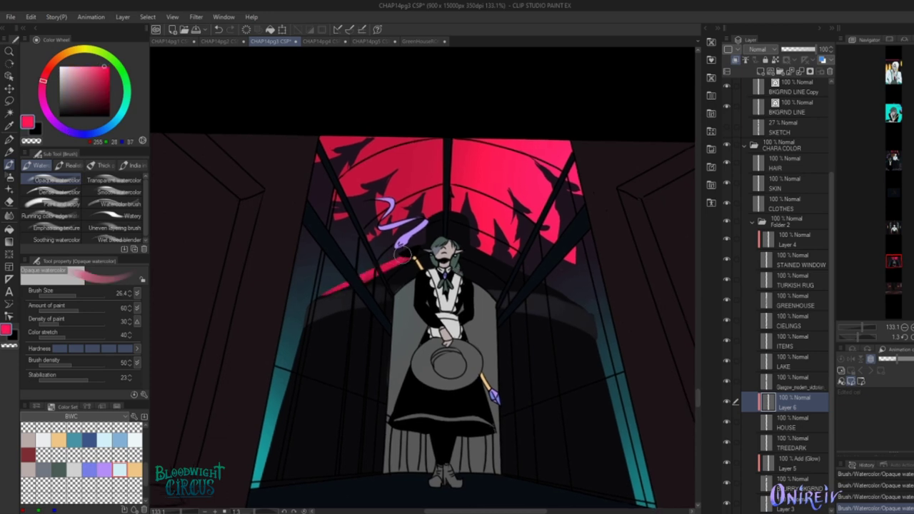
pyautogui.moveTo(486, 268); pyautogui.dragTo(449, 264)
pyautogui.moveTo(543, 293); pyautogui.dragTo(449, 264)
pyautogui.moveTo(471, 214); pyautogui.dragTo(449, 264)
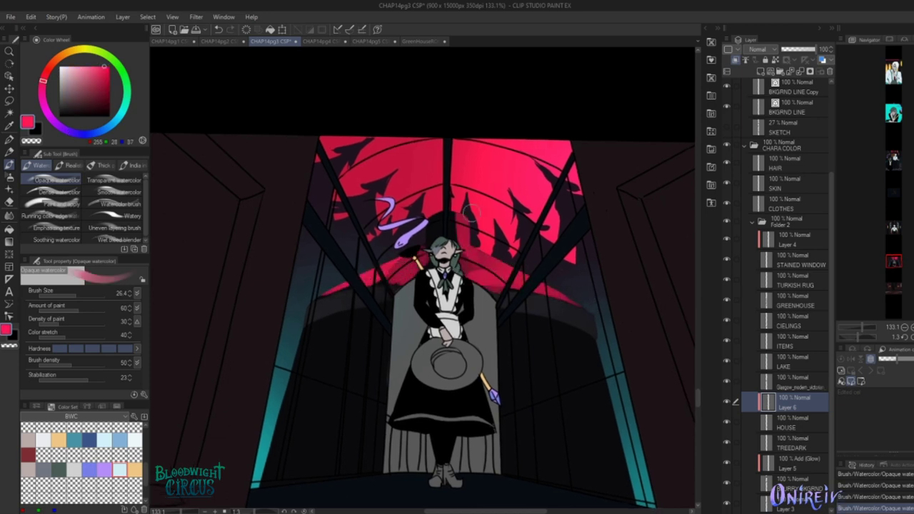
pyautogui.moveTo(500, 236); pyautogui.dragTo(446, 249)
pyautogui.keyDown('alt'); pyautogui.click(550, 316); pyautogui.keyUp('alt')
pyautogui.moveTo(497, 294); pyautogui.dragTo(489, 281)
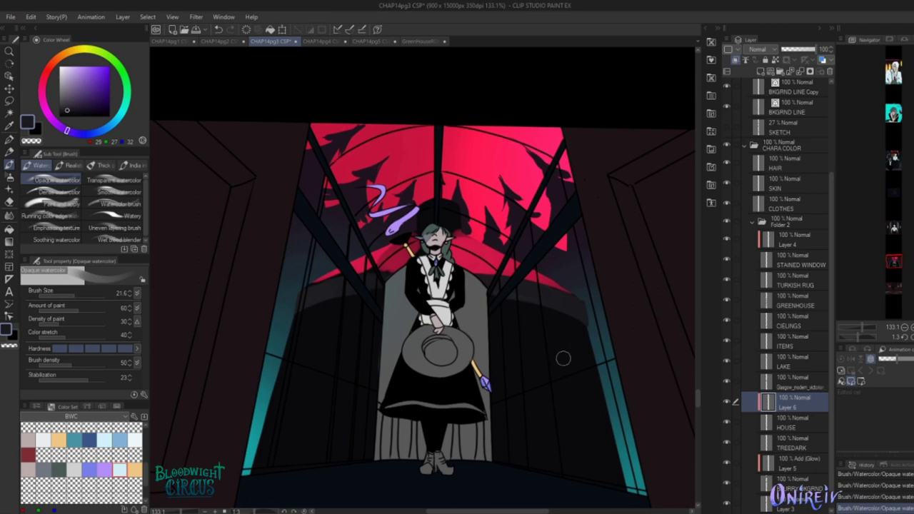
# Paint tall teal arched windows on the house's left and right walls with the Opaque watercolor brush
pyautogui.keyDown('alt'); pyautogui.click(575, 342); pyautogui.keyUp('alt')
pyautogui.moveTo(575, 341); pyautogui.dragTo(588, 416)
pyautogui.moveTo(542, 324)
pyautogui.mouseDown()
pyautogui.moveTo(549, 386)
pyautogui.moveTo(536, 481)
pyautogui.moveTo(585, 424)
pyautogui.moveTo(525, 332)
pyautogui.mouseUp()
pyautogui.moveTo(350, 349)
pyautogui.mouseDown()
pyautogui.moveTo(330, 492)
pyautogui.moveTo(357, 307)
pyautogui.moveTo(308, 350)
pyautogui.moveTo(302, 341)
pyautogui.mouseUp()
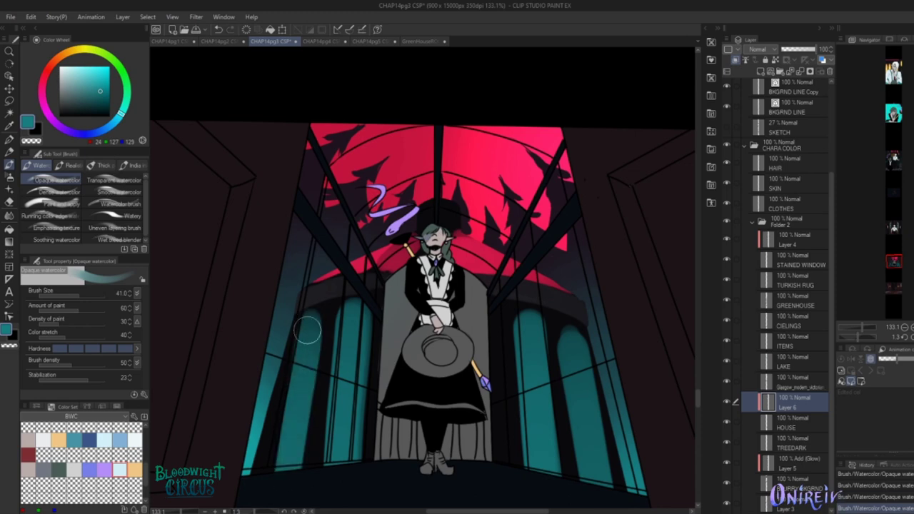
pyautogui.scroll(-1, 314, 333)
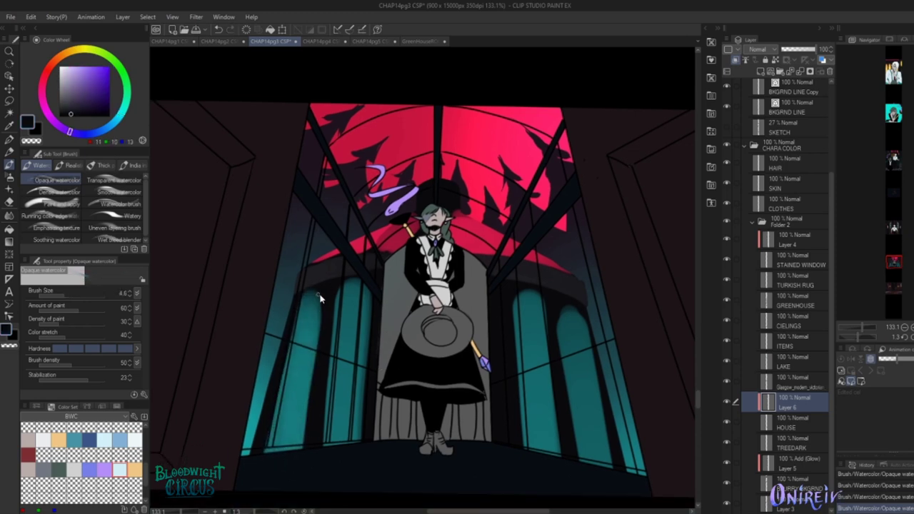
# Draw near-black arched tracery and crossbars over the teal windows with the G-pen at size 5.4
pyautogui.press('p')
pyautogui.moveTo(310, 300)
pyautogui.mouseDown()
pyautogui.moveTo(286, 449)
pyautogui.moveTo(307, 314)
pyautogui.mouseUp()
pyautogui.scroll(-1, 300, 322)
pyautogui.hotkey('ctrl', 'z')
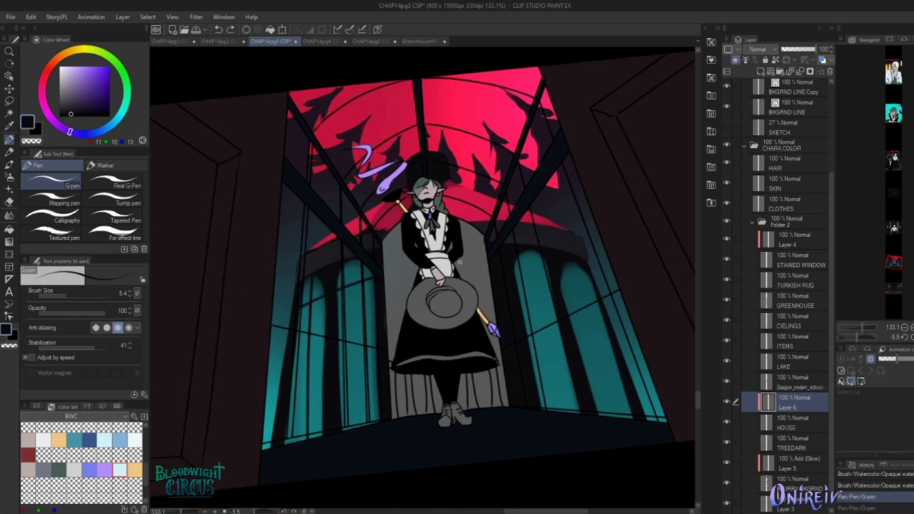
pyautogui.hotkey('ctrl', 'y')
pyautogui.moveTo(319, 296)
pyautogui.mouseDown()
pyautogui.moveTo(457, 286)
pyautogui.moveTo(595, 307)
pyautogui.moveTo(617, 410)
pyautogui.mouseUp()
pyautogui.moveTo(309, 284); pyautogui.dragTo(318, 268)
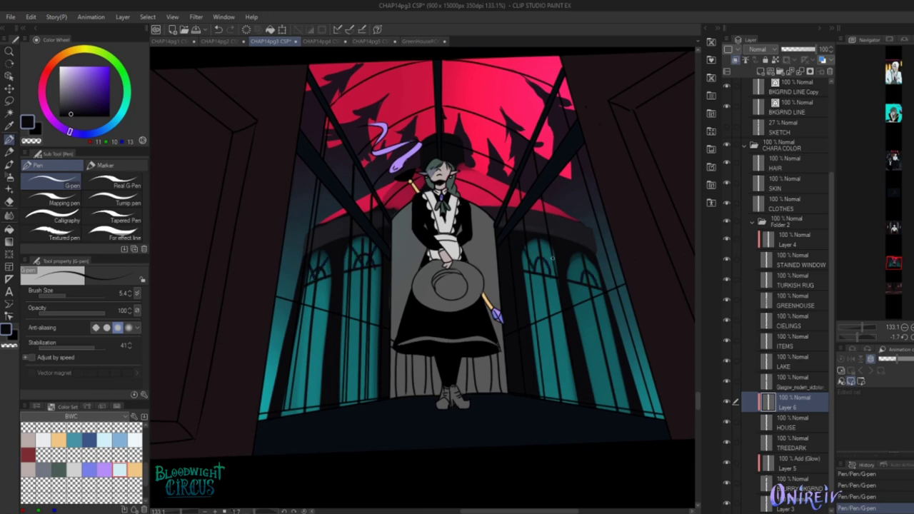
pyautogui.scroll(1, 554, 312)
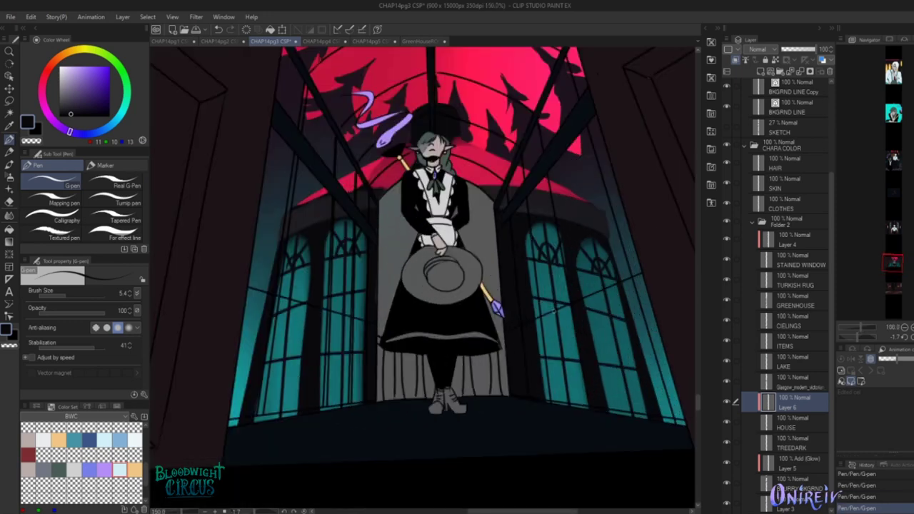
pyautogui.scroll(3, 553, 309)
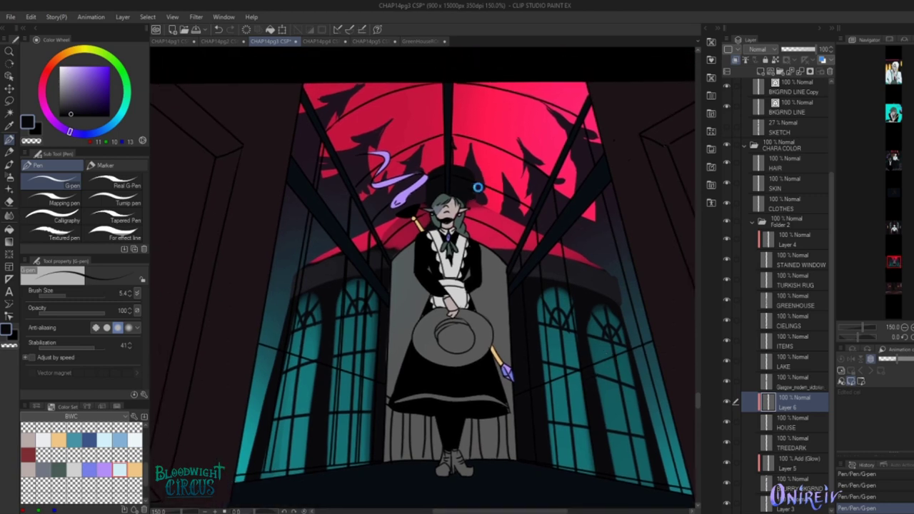
# Spray small pale stars across the crimson sky on Layer 5 using the Tone scraping airbrush at particle size 1.0
pyautogui.scroll(1, 478, 187)
pyautogui.scroll(2, 480, 202)
pyautogui.press('b')
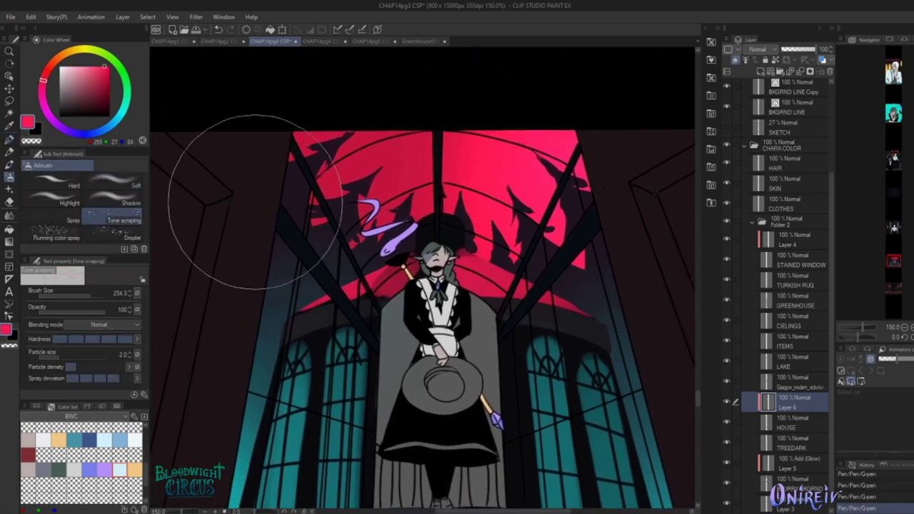
pyautogui.scroll(-3, 642, 411)
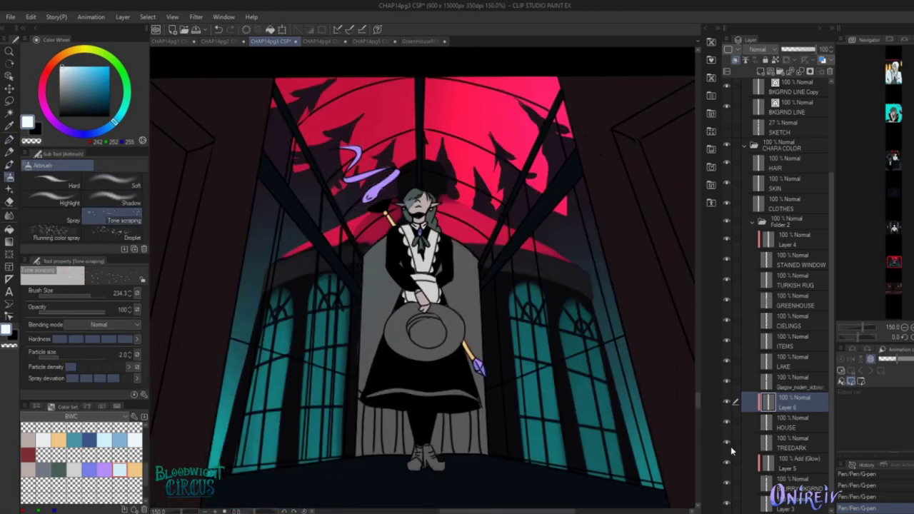
pyautogui.click(786, 462)
pyautogui.moveTo(557, 107); pyautogui.dragTo(368, 92)
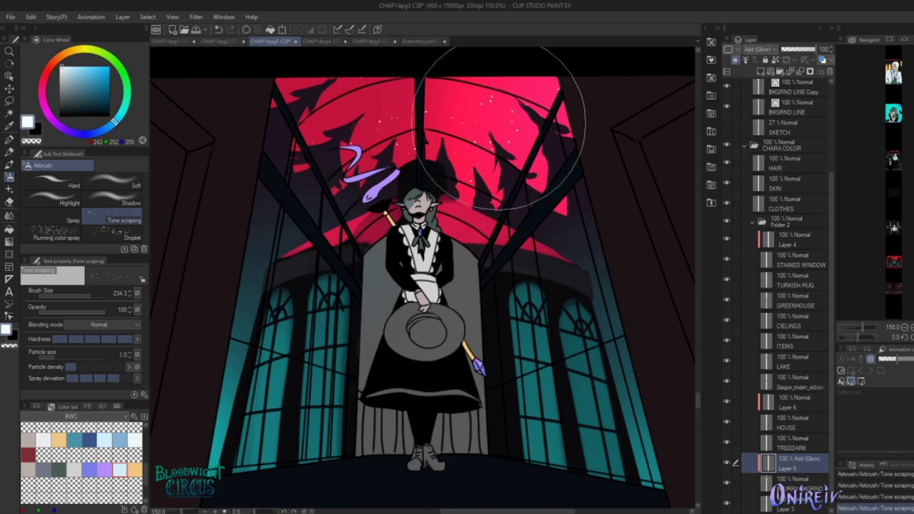
pyautogui.press('e')
pyautogui.scroll(3, 464, 214)
pyautogui.scroll(-3, 429, 285)
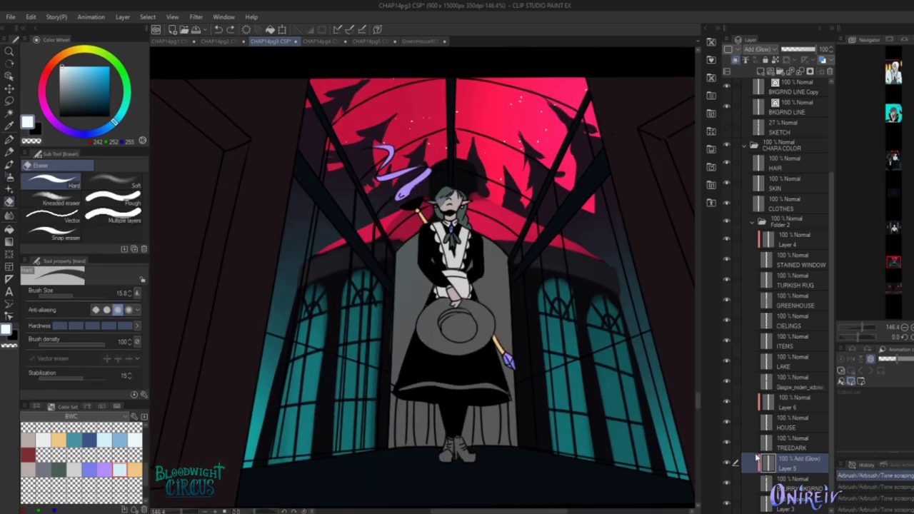
# Merge the house details into the HOUSE layer and add a new clipped layer above it set to Add (Glow)
pyautogui.click(788, 419)
pyautogui.click(783, 404)
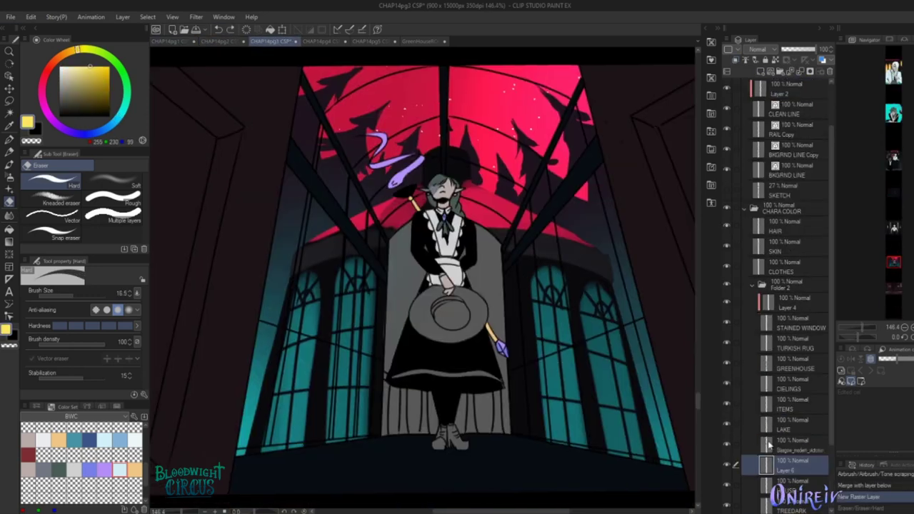
pyautogui.hotkey('ctrl', 'alt', 'g')
pyautogui.press('b')
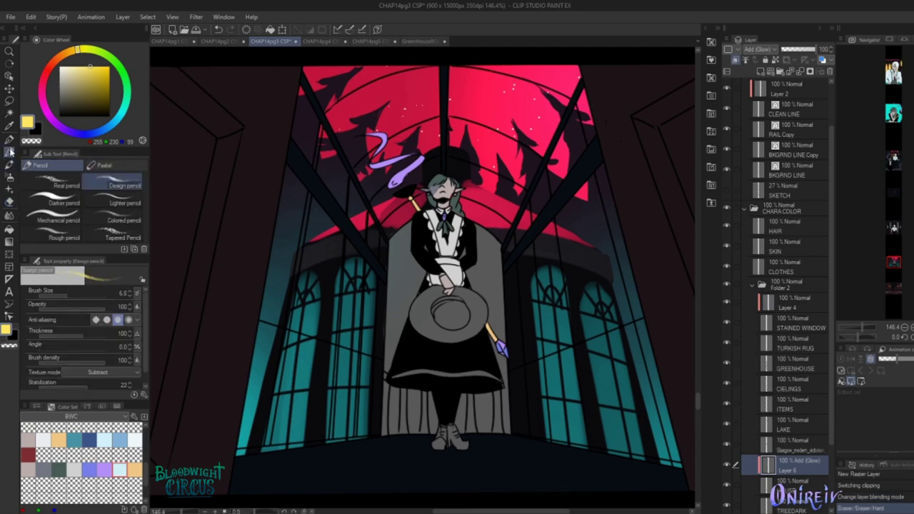
# Paint short glowing yellow light streaks inside the left and right house windows with the Opaque watercolor brush
pyautogui.moveTo(563, 319); pyautogui.dragTo(568, 384)
pyautogui.moveTo(593, 350)
pyautogui.mouseDown()
pyautogui.moveTo(600, 394)
pyautogui.moveTo(634, 451)
pyautogui.mouseUp()
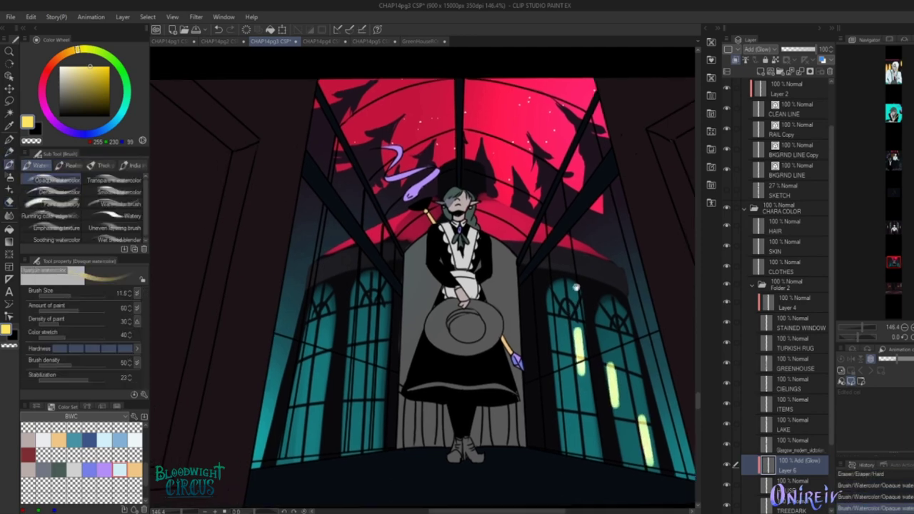
pyautogui.moveTo(321, 358); pyautogui.dragTo(321, 399)
pyautogui.moveTo(318, 290); pyautogui.dragTo(319, 330)
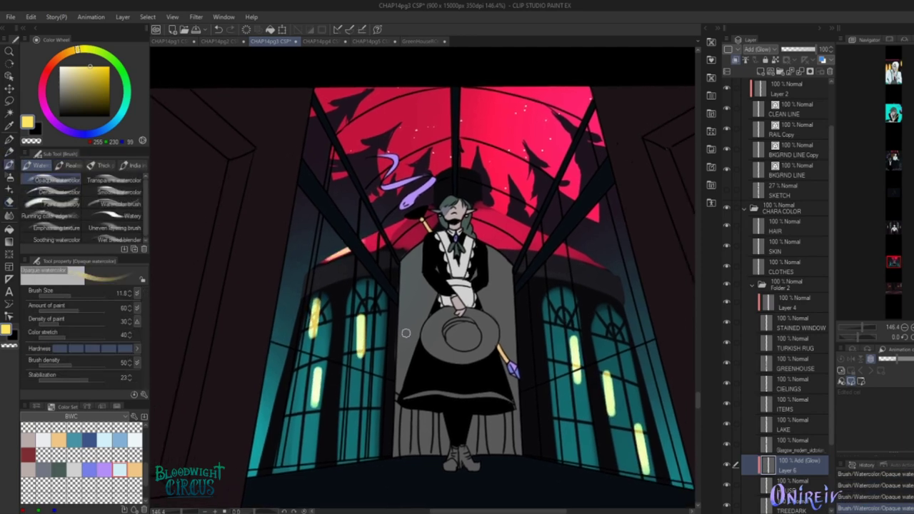
pyautogui.moveTo(350, 438); pyautogui.dragTo(350, 458)
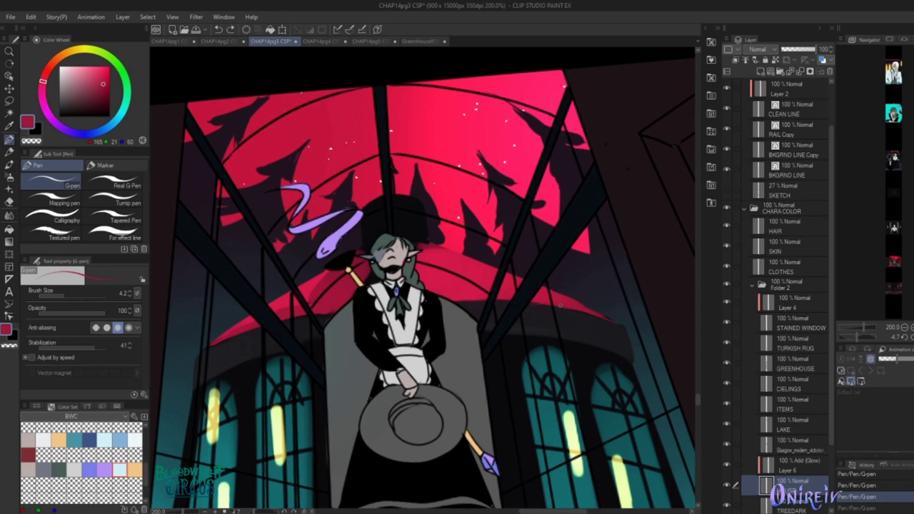
# Clean up the house roof's edges with the hard eraser and adjust the lassoed roof area's Hue/Saturation/Luminosity
pyautogui.press('e')
pyautogui.keyDown('shift'); pyautogui.click(434, 244); pyautogui.keyUp('shift')
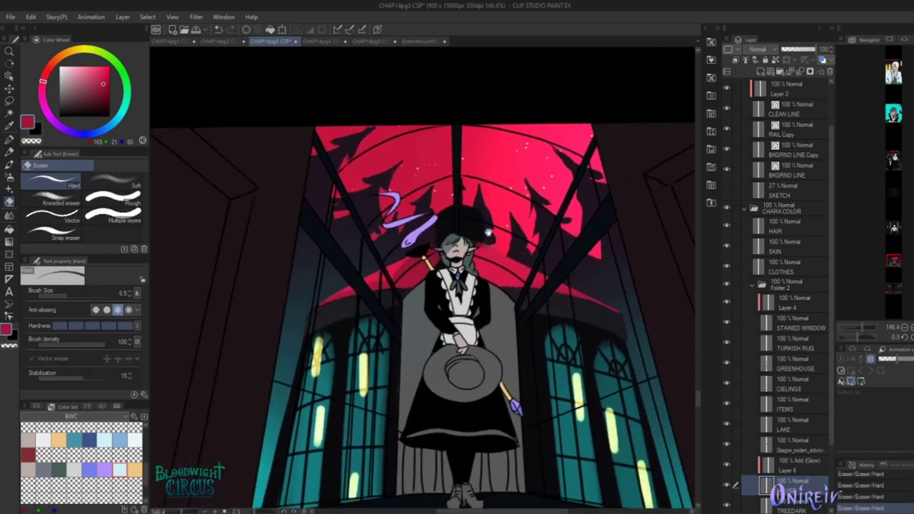
pyautogui.press('m')
pyautogui.scroll(1, 303, 303)
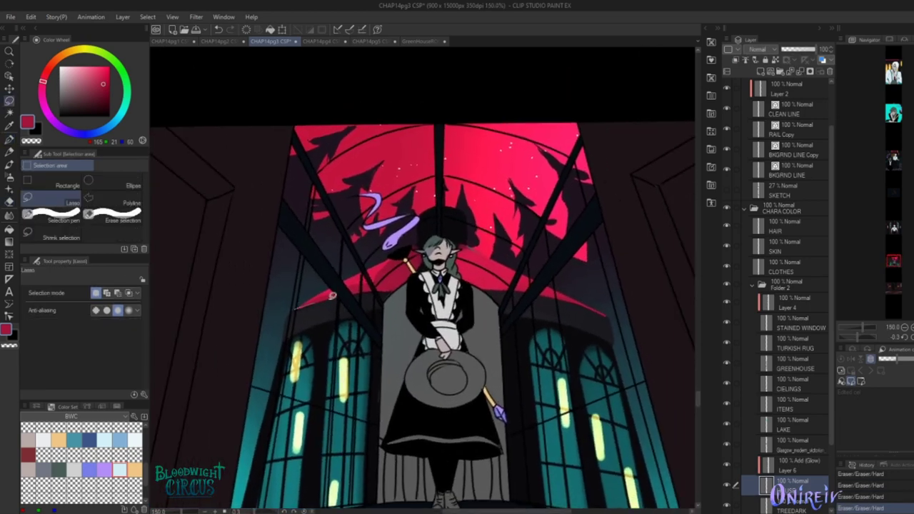
pyautogui.moveTo(614, 315); pyautogui.dragTo(321, 257)
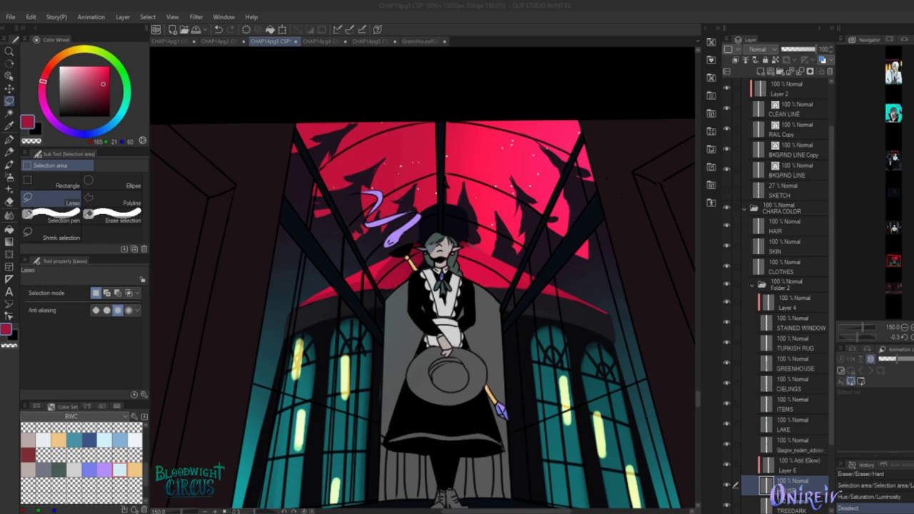
pyautogui.press('e')
pyautogui.moveTo(307, 289)
pyautogui.mouseDown()
pyautogui.moveTo(332, 300)
pyautogui.moveTo(266, 323)
pyautogui.mouseUp()
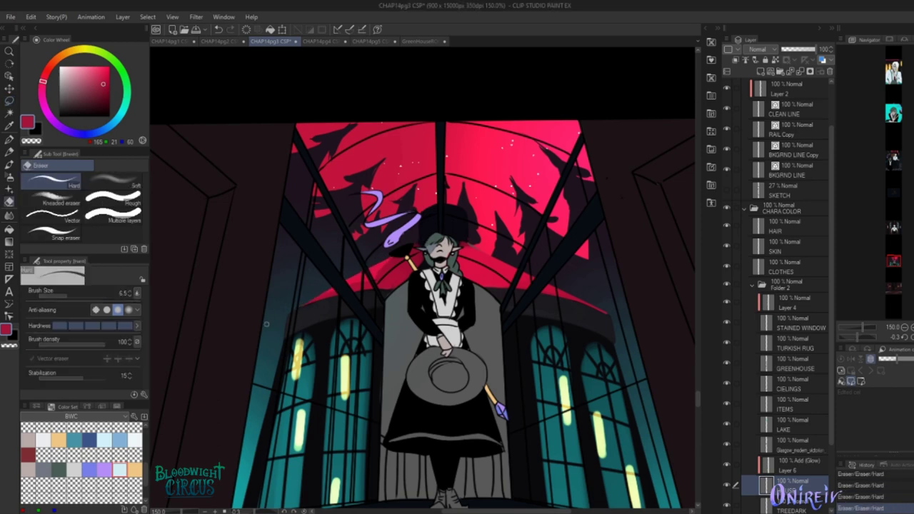
# Retouch the right end of the house's roof edge with the G-pen in the sampled crimson
pyautogui.press('p')
pyautogui.scroll(2, 395, 287)
pyautogui.press('-')
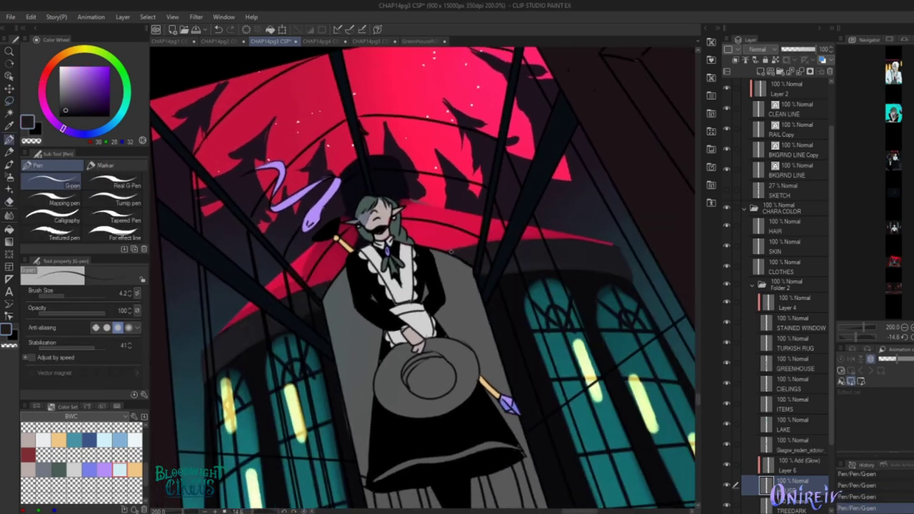
pyautogui.keyDown('alt'); pyautogui.click(592, 245); pyautogui.keyUp('alt')
pyautogui.moveTo(544, 238); pyautogui.dragTo(617, 246)
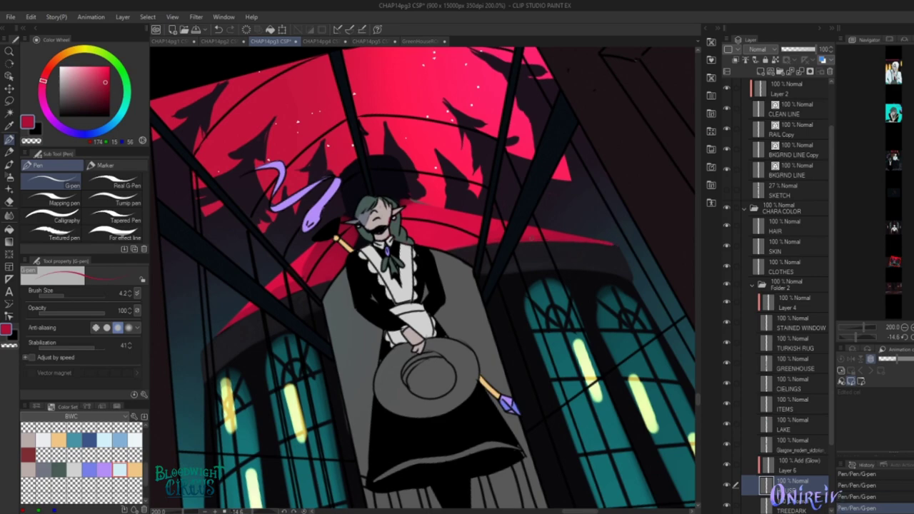
# Tidy the house walls' outer edges beside the windows using the sampled dark wall colour and the hard eraser
pyautogui.press('^')
pyautogui.press('^')
pyautogui.press('^')
pyautogui.press('^')
pyautogui.keyDown('alt'); pyautogui.click(311, 283); pyautogui.keyUp('alt')
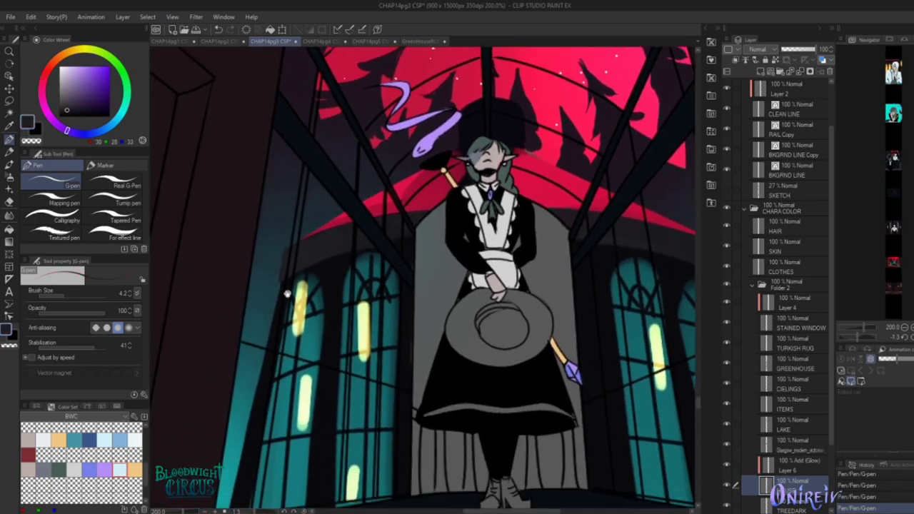
pyautogui.press('e')
pyautogui.moveTo(311, 283); pyautogui.dragTo(352, 173)
pyautogui.moveTo(543, 214); pyautogui.dragTo(307, 186)
pyautogui.moveTo(548, 199); pyautogui.dragTo(564, 231)
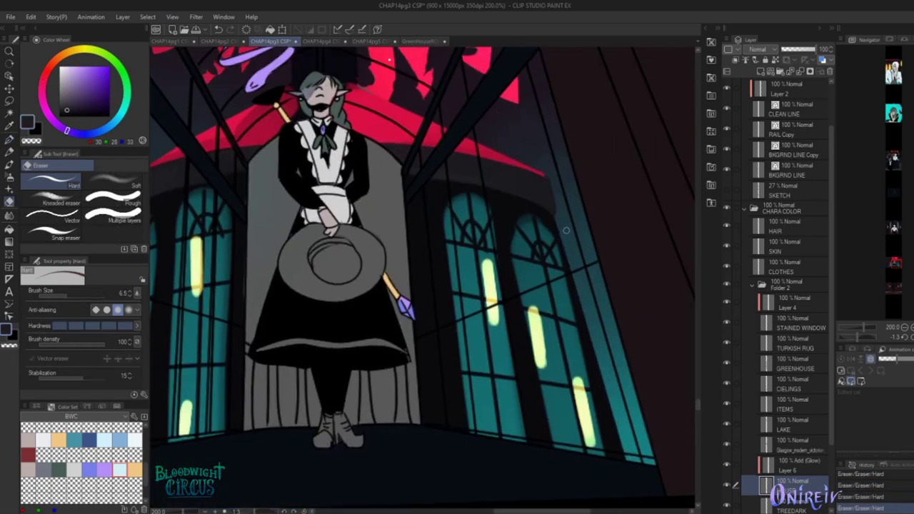
# Paint narrow crimson openings between the bars of the roof cupola behind the character's head with a fine G-pen
pyautogui.press('p')
pyautogui.scroll(-2, 564, 230)
pyautogui.scroll(4, 428, 235)
pyautogui.click(735, 489)
pyautogui.moveTo(492, 166); pyautogui.dragTo(495, 229)
pyautogui.moveTo(475, 165); pyautogui.dragTo(456, 230)
pyautogui.moveTo(428, 158)
pyautogui.mouseDown()
pyautogui.moveTo(394, 181)
pyautogui.moveTo(413, 238)
pyautogui.mouseUp()
pyautogui.press('[')
pyautogui.press('[')
pyautogui.press('[')
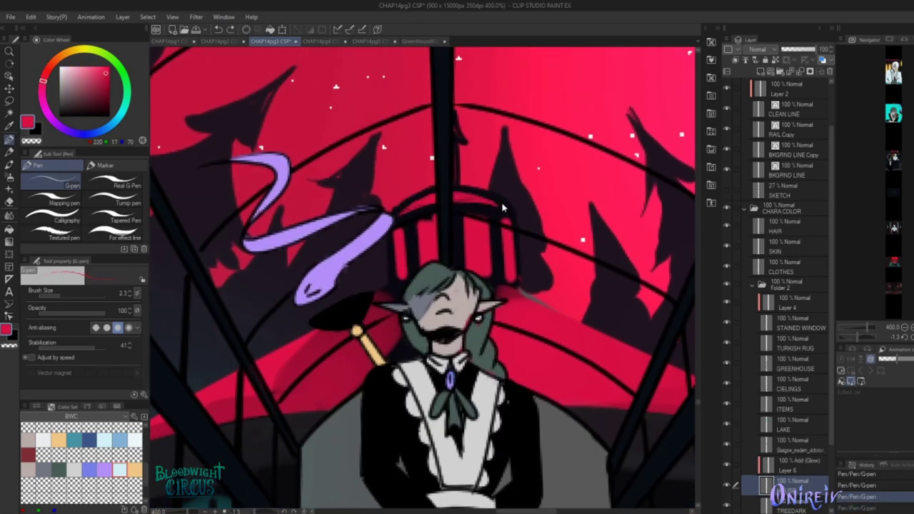
pyautogui.scroll(-4, 498, 212)
pyautogui.press('e')
pyautogui.scroll(2, 497, 212)
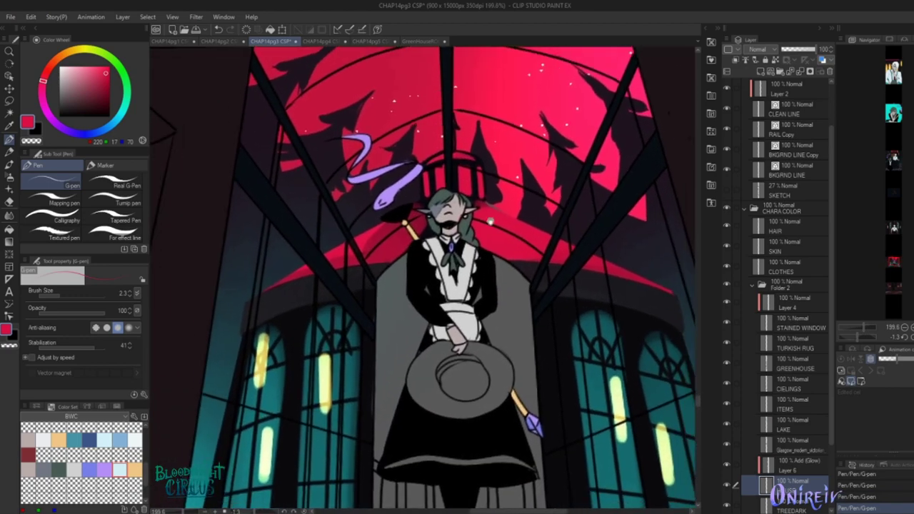
pyautogui.scroll(-3, 497, 212)
pyautogui.scroll(2, 492, 286)
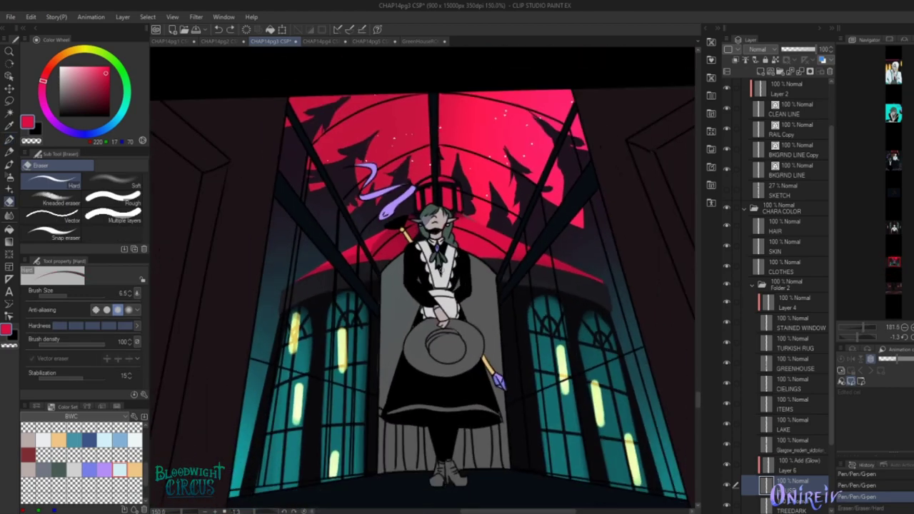
# Merge the window glow and HOUSE layers into TREEDARK and soften the result with a Gaussian blur
pyautogui.scroll(-3, 482, 365)
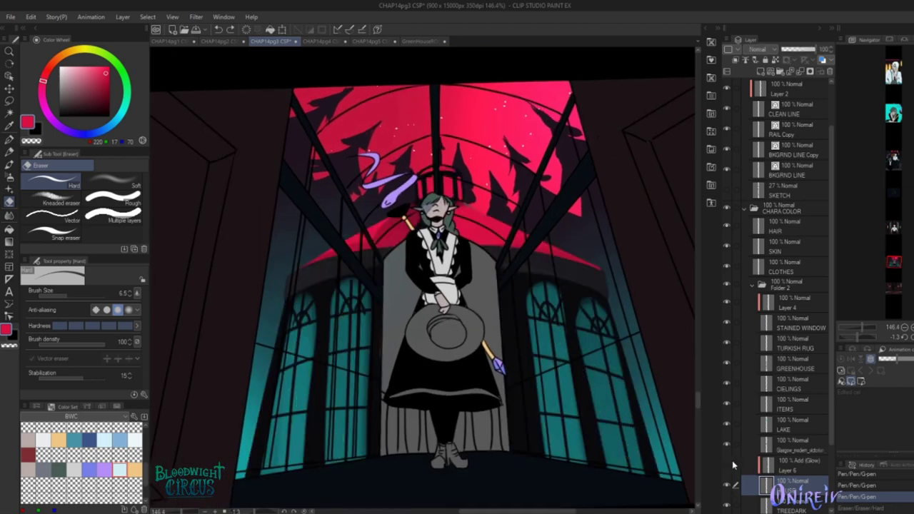
pyautogui.hotkey('ctrl', 'e')
pyautogui.hotkey('ctrl', 'e')
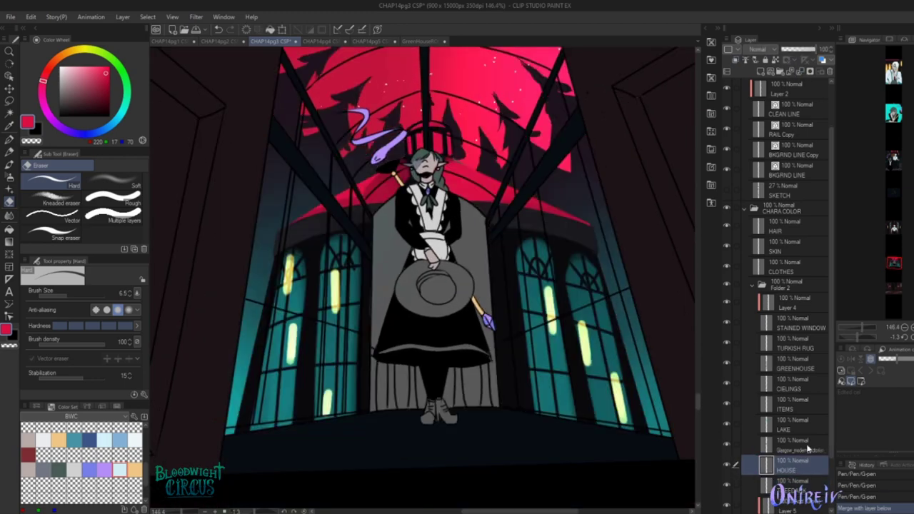
pyautogui.hotkey('ctrl', 'z')
pyautogui.hotkey('ctrl', 'z')
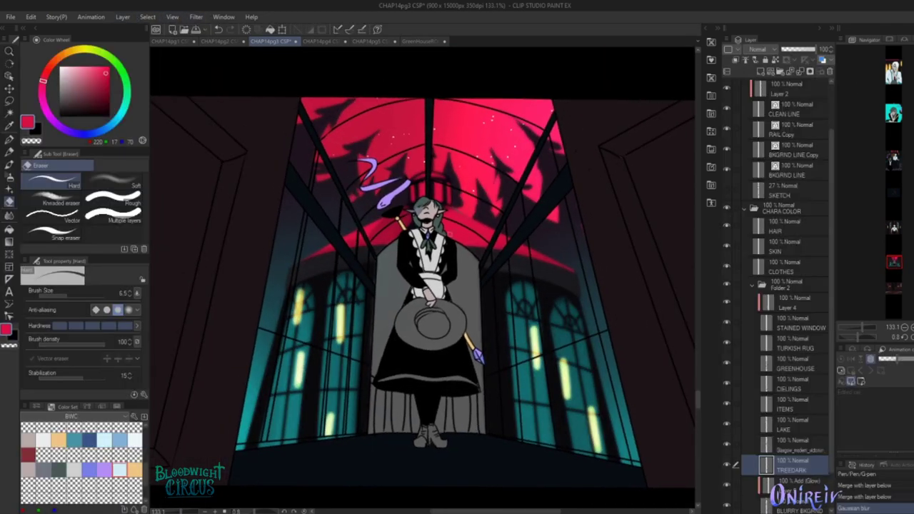
pyautogui.scroll(-3, 421, 285)
pyautogui.scroll(4, 422, 285)
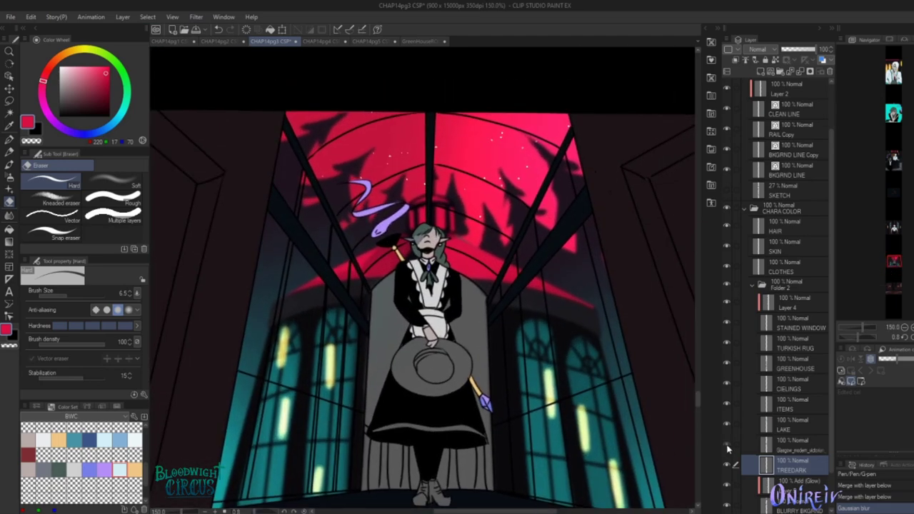
pyautogui.press('m')
pyautogui.hotkey('ctrl', 'alt', '0')
pyautogui.moveTo(179, 110)
pyautogui.mouseDown()
pyautogui.moveTo(658, 340)
pyautogui.moveTo(658, 353)
pyautogui.mouseUp()
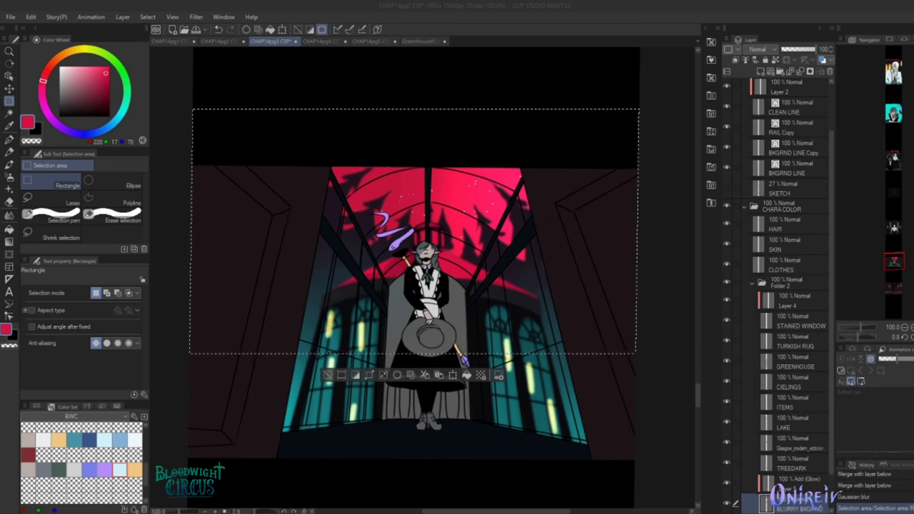
pyautogui.press('k')
pyautogui.scroll(-2, 393, 258)
pyautogui.scroll(1, 392, 259)
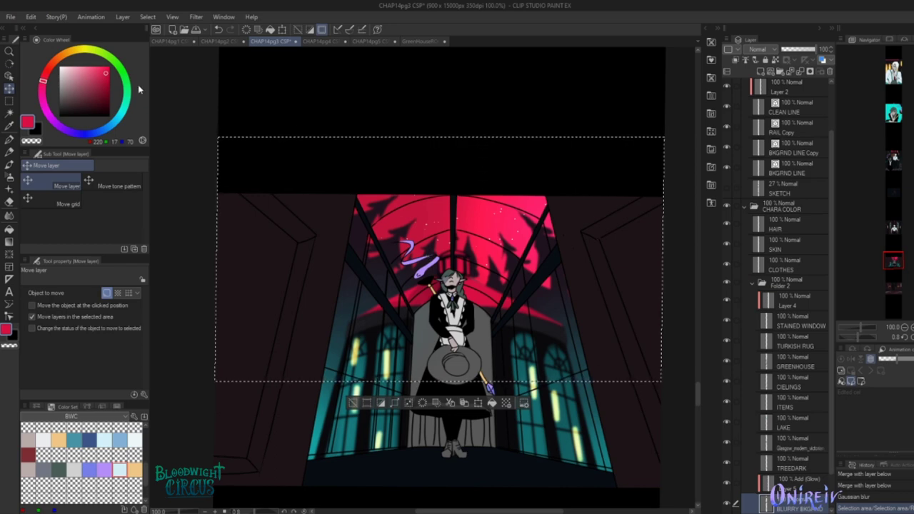
pyautogui.hotkey('ctrl', 'd')
pyautogui.scroll(-1, 464, 234)
pyautogui.scroll(2, 464, 234)
pyautogui.scroll(-2, 464, 234)
pyautogui.scroll(4, 464, 234)
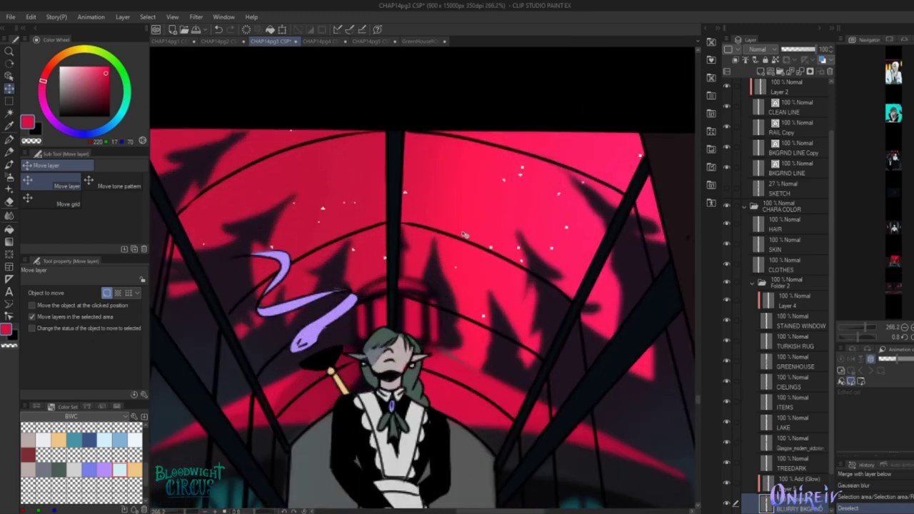
pyautogui.scroll(-2, 464, 234)
pyautogui.scroll(-1, 733, 385)
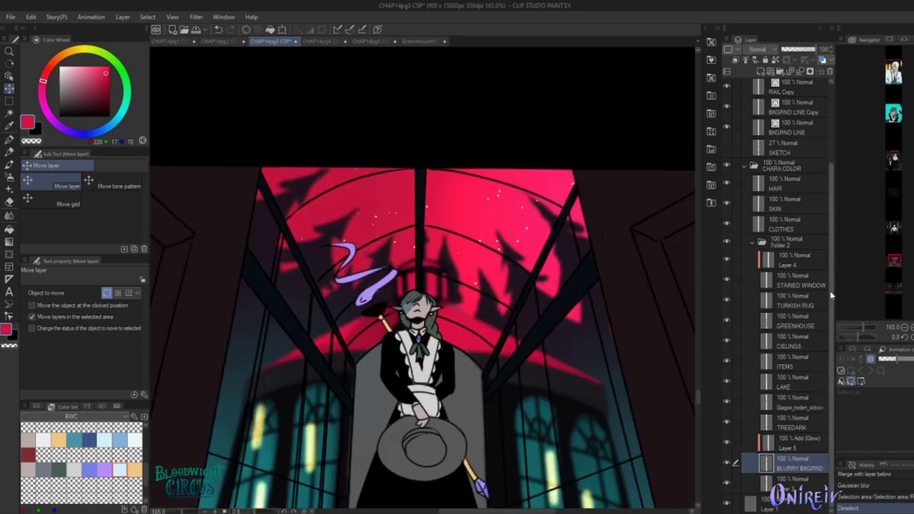
# Select a rectangle around the sky on Layer 5, apply a Gaussian blur to the stars and clear the selection
pyautogui.click(789, 443)
pyautogui.scroll(2, 830, 371)
pyautogui.scroll(-2, 830, 371)
pyautogui.click(785, 423)
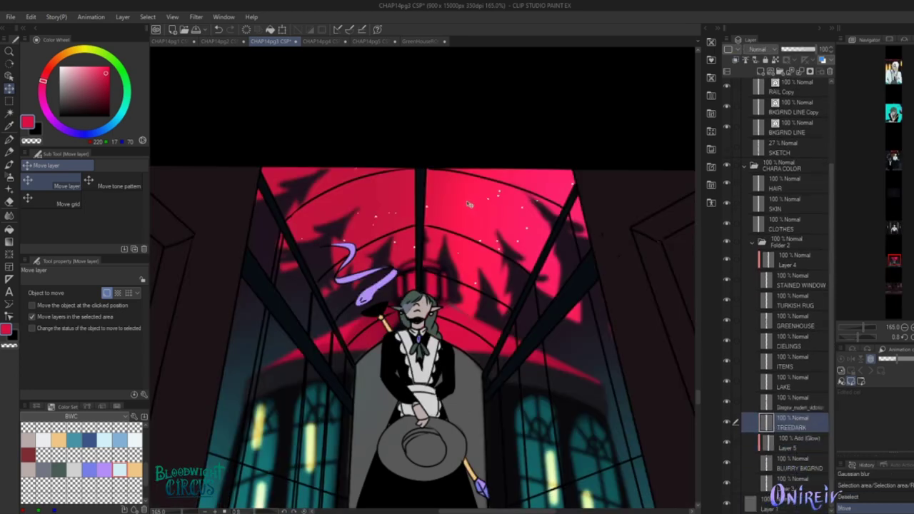
pyautogui.click(771, 443)
pyautogui.press('m')
pyautogui.moveTo(622, 362); pyautogui.dragTo(241, 132)
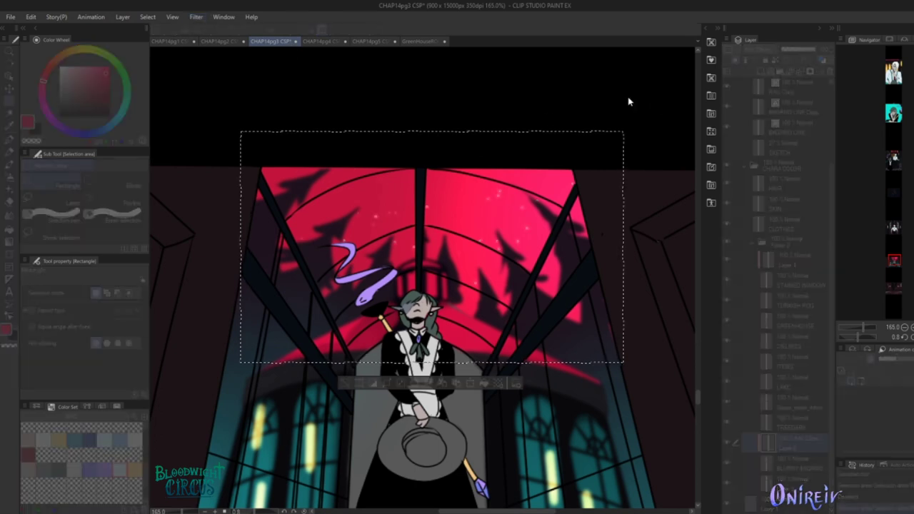
pyautogui.press('Return')
pyautogui.scroll(-4, 428, 286)
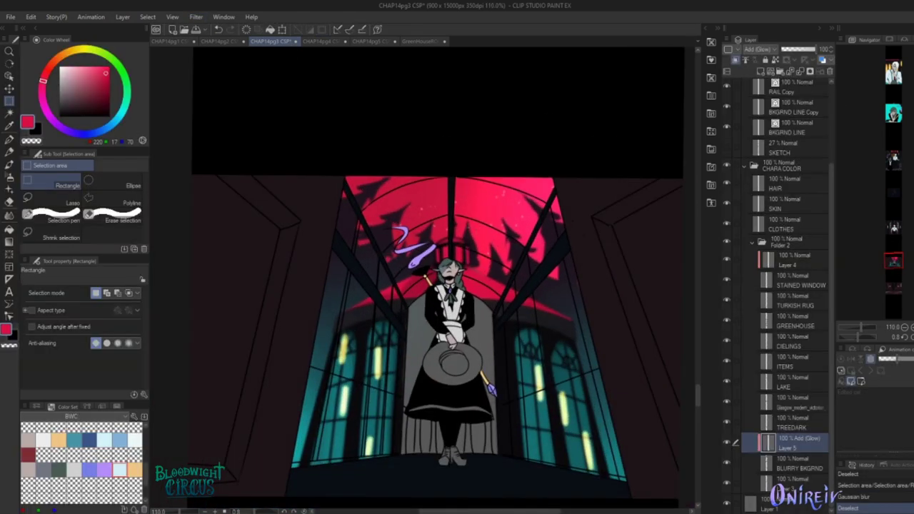
pyautogui.scroll(-2, 438, 272)
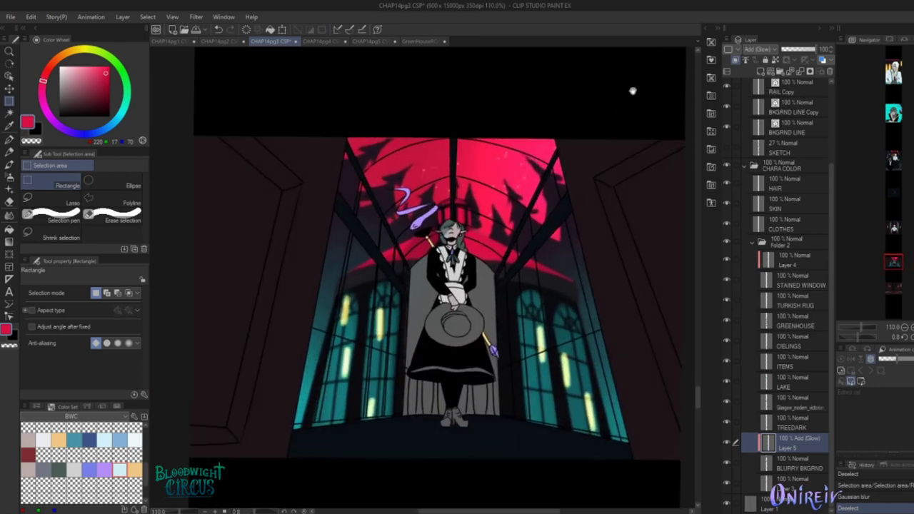
pyautogui.moveTo(861, 326); pyautogui.dragTo(854, 326)
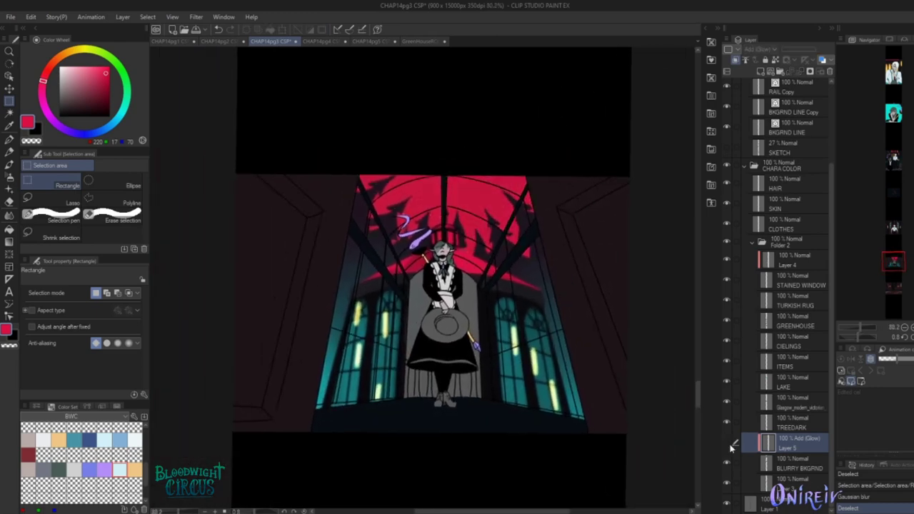
# Examine the GreenHouseROOM reference and the finished CHAP14pg2 panels, and return to the CHAP14pg3 page
pyautogui.scroll(3, 400, 400)
pyautogui.press('p')
pyautogui.click(792, 443)
pyautogui.press('g')
pyautogui.scroll(2, 544, 255)
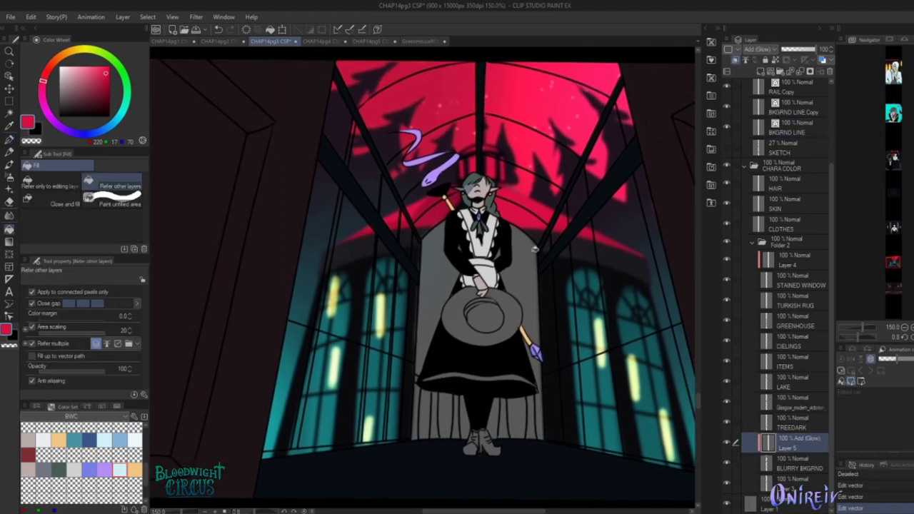
pyautogui.click(369, 40)
pyautogui.click(415, 41)
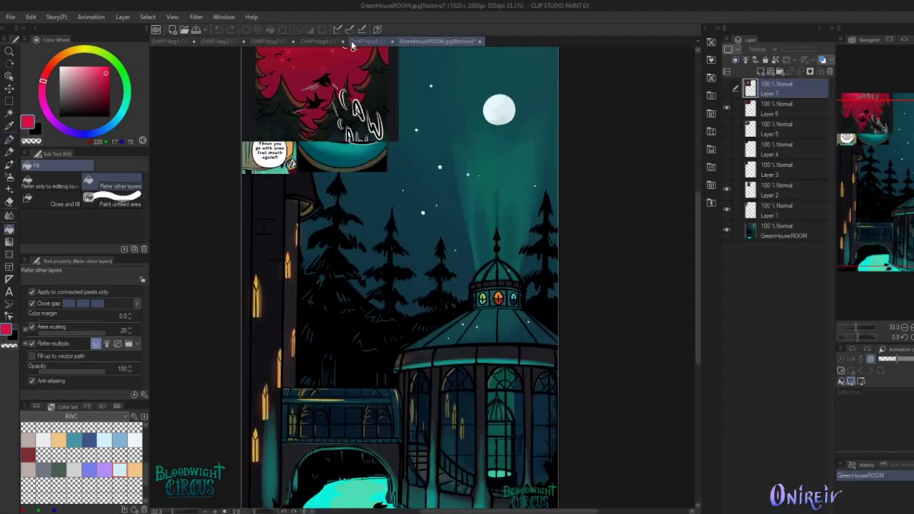
pyautogui.click(271, 41)
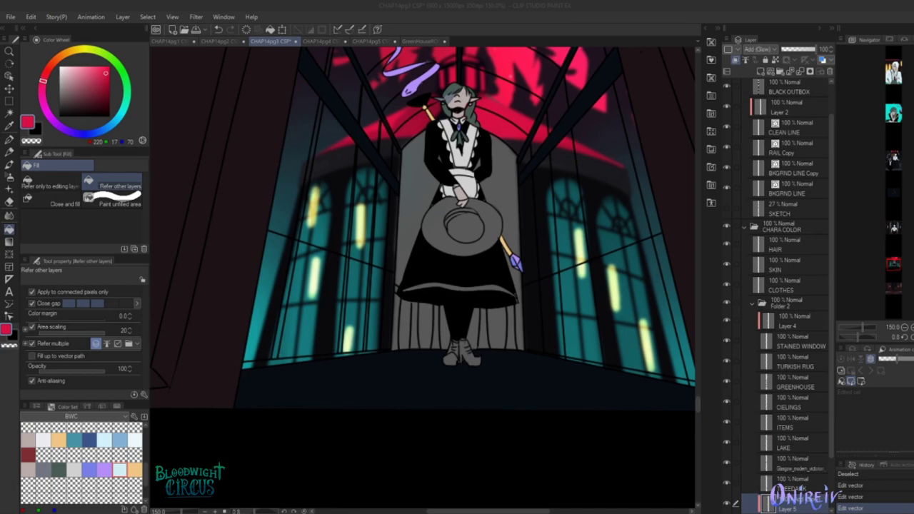
pyautogui.click(221, 40)
pyautogui.moveTo(893, 205); pyautogui.dragTo(891, 238)
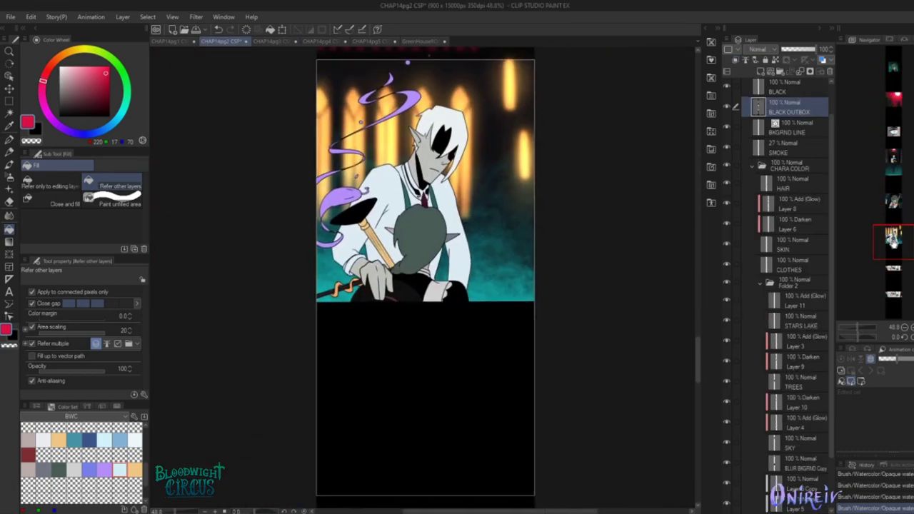
pyautogui.click(272, 41)
pyautogui.moveTo(502, 372); pyautogui.dragTo(503, 229)
pyautogui.scroll(-15, 502, 228)
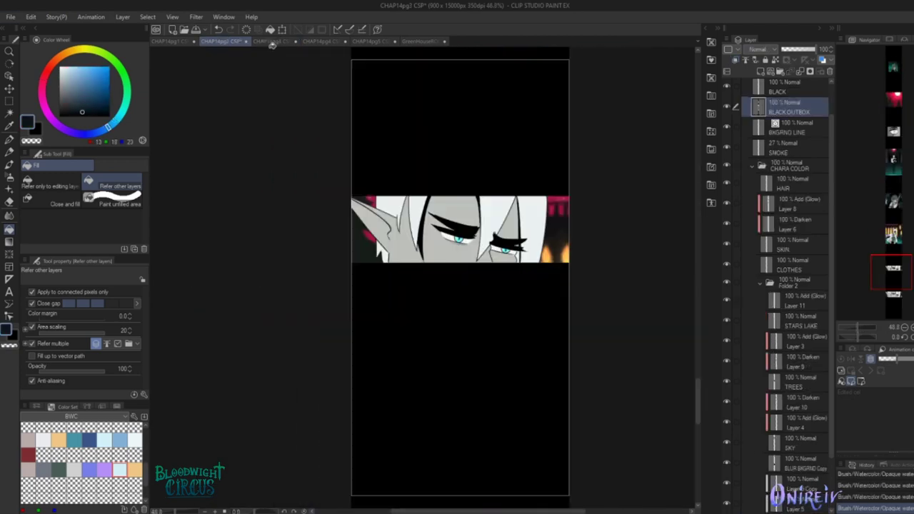
# Fill the vertical railing slats behind the character's legs with dark navy using the Refer other layers fill
pyautogui.scroll(3, 632, 289)
pyautogui.click(468, 346)
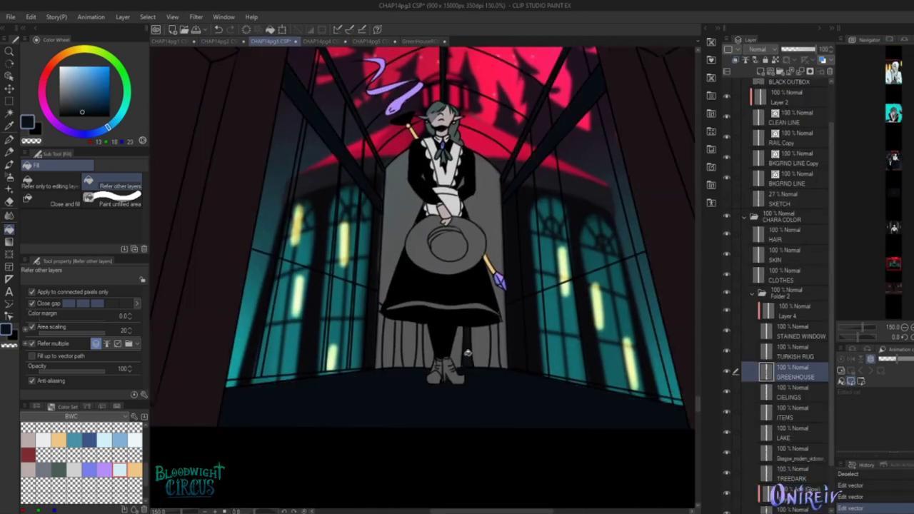
pyautogui.click(495, 345)
pyautogui.click(399, 343)
pyautogui.click(416, 345)
# Draw a thick dark horizontal band across the grey doorway at hat height with the G-pen on the CIELINGS layer
pyautogui.press('p')
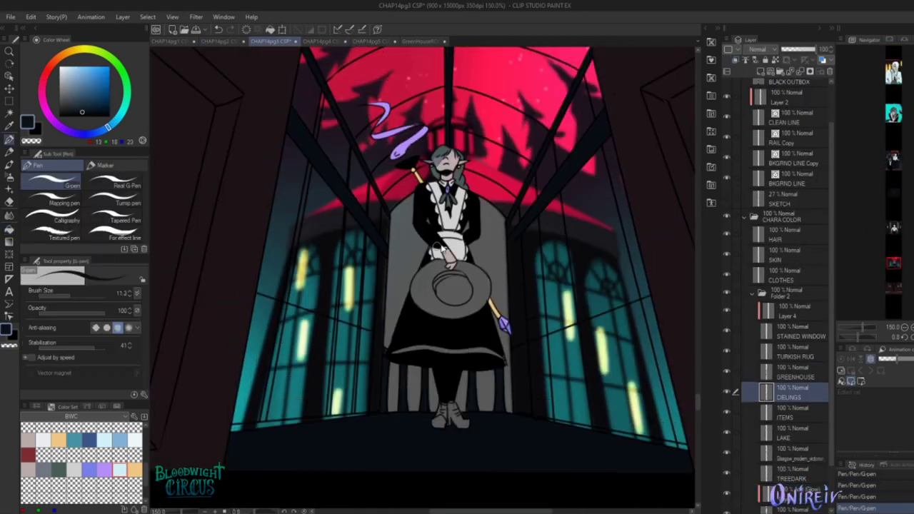
pyautogui.hotkey('ctrl', 'y')
pyautogui.hotkey('ctrl', 'z')
pyautogui.hotkey('ctrl', 'y')
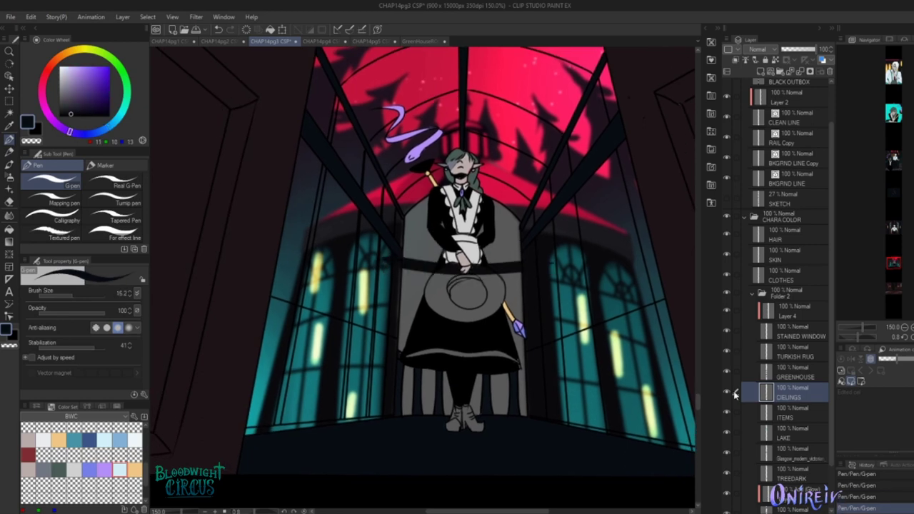
# Erase the dark band where it overlaps the hat and hands, redoing the strokes with a smaller hard eraser
pyautogui.press('e')
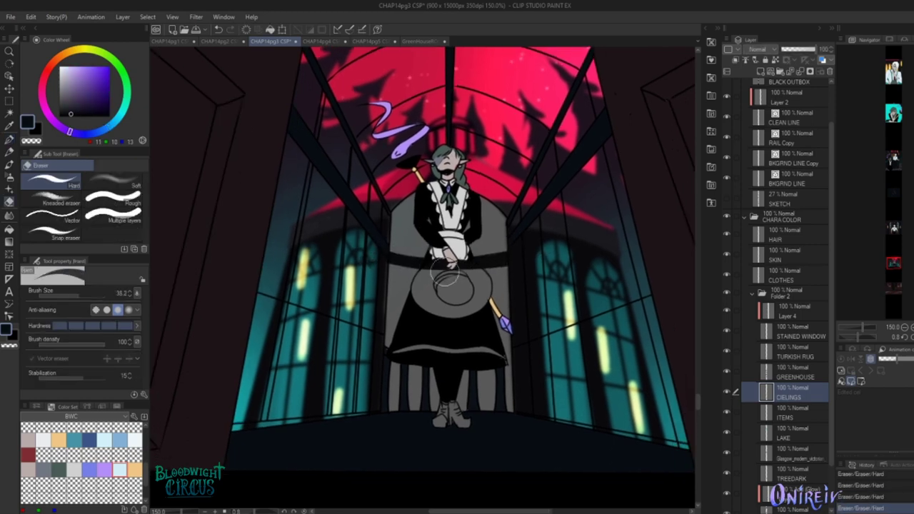
pyautogui.moveTo(464, 275); pyautogui.dragTo(451, 248)
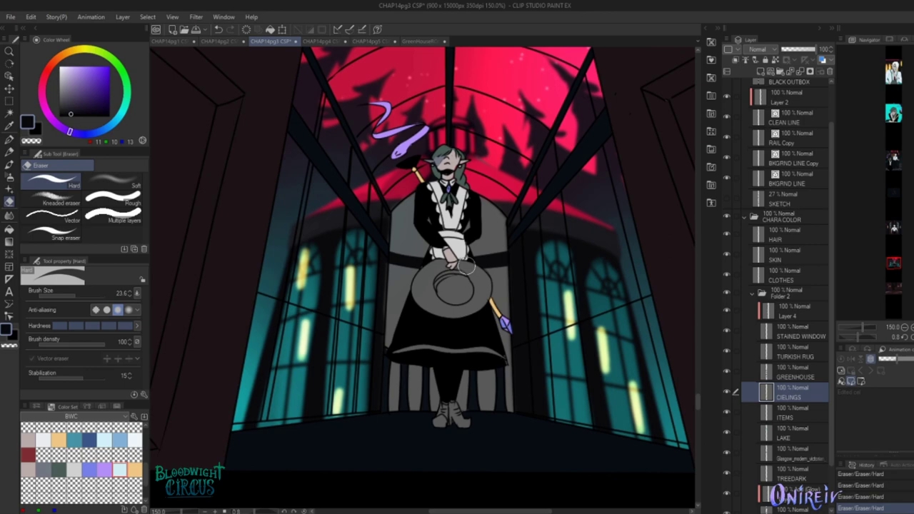
pyautogui.hotkey('ctrl', 'z')
pyautogui.hotkey('ctrl', 'z')
pyautogui.hotkey('ctrl', 'z')
pyautogui.press('[')
pyautogui.press('[')
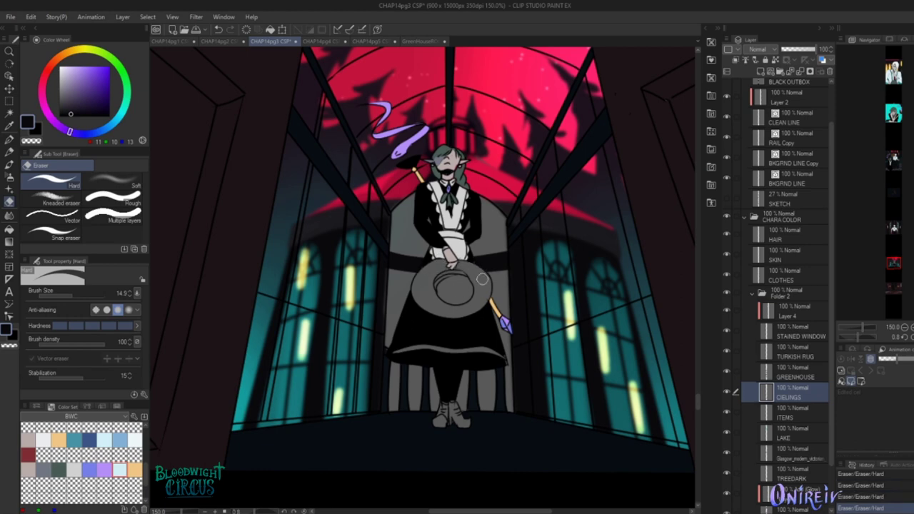
# Add a new layer beneath CIELINGS and paint the doorway area above the dark band deep purple with the G-pen
pyautogui.scroll(1, 478, 276)
pyautogui.hotkey('ctrl', 'shift', 'n')
pyautogui.press('p')
pyautogui.moveTo(410, 279)
pyautogui.mouseDown()
pyautogui.moveTo(434, 264)
pyautogui.moveTo(421, 307)
pyautogui.mouseUp()
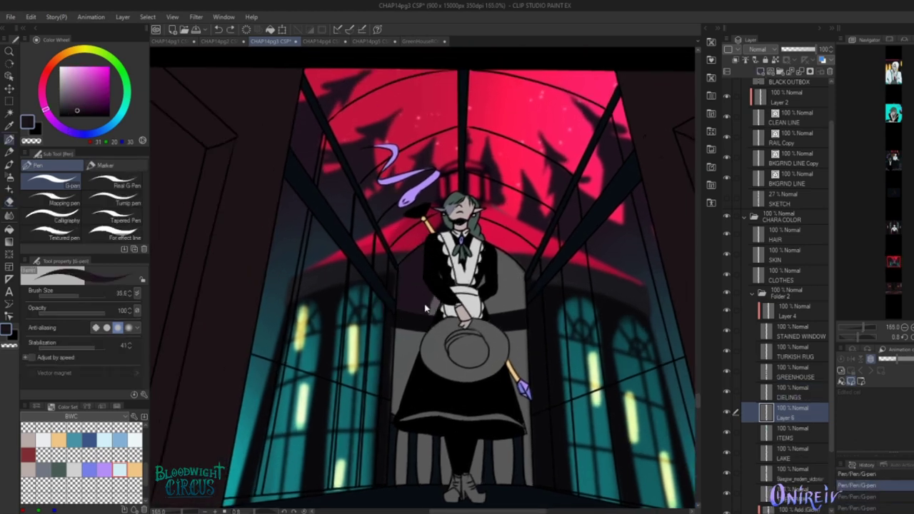
pyautogui.press('[')
pyautogui.press('[')
pyautogui.press('[')
pyautogui.press('[')
pyautogui.press('[')
pyautogui.press('[')
pyautogui.press('[')
pyautogui.press('[')
pyautogui.press('e')
# Fill the skirt's hem stripe light grey on the CLOTHES layer and cover the stray patch beneath it with black
pyautogui.scroll(2, 521, 296)
pyautogui.hotkey('ctrl', 'z')
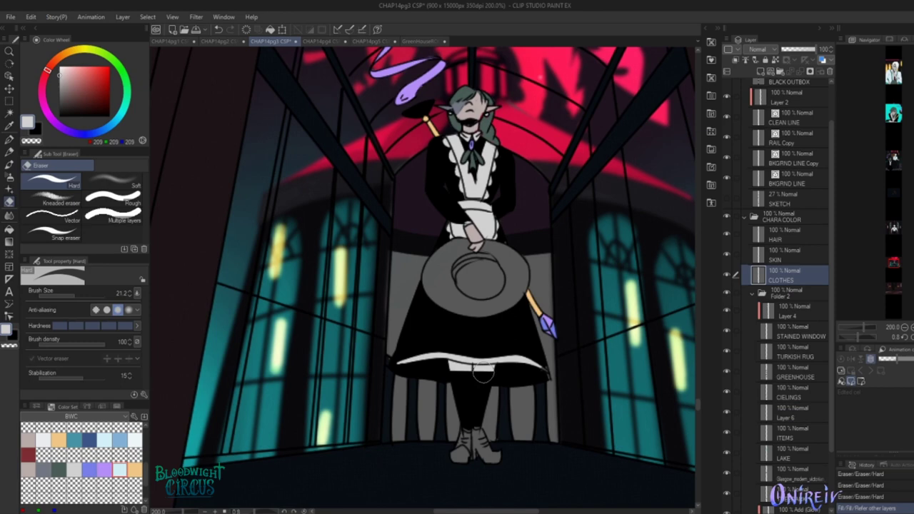
pyautogui.press('p')
pyautogui.press('x')
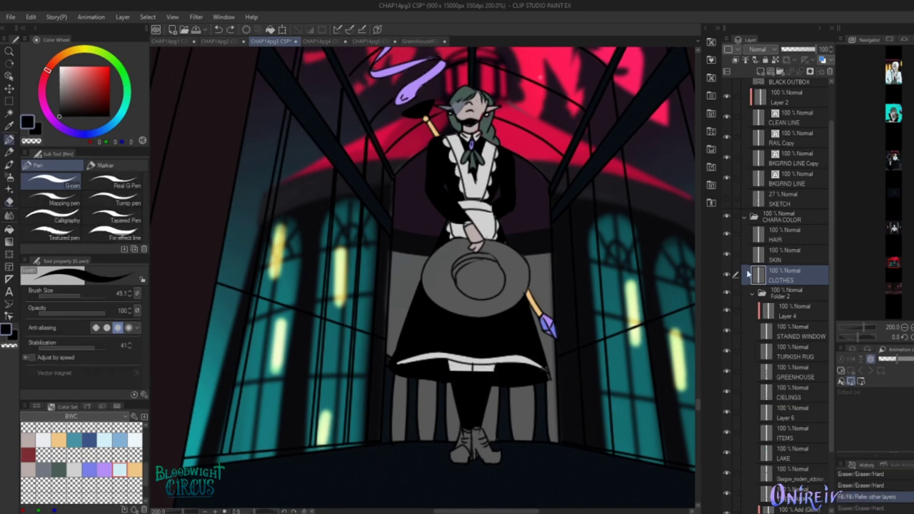
pyautogui.moveTo(457, 372)
pyautogui.mouseDown()
pyautogui.moveTo(485, 372)
pyautogui.moveTo(468, 372)
pyautogui.mouseUp()
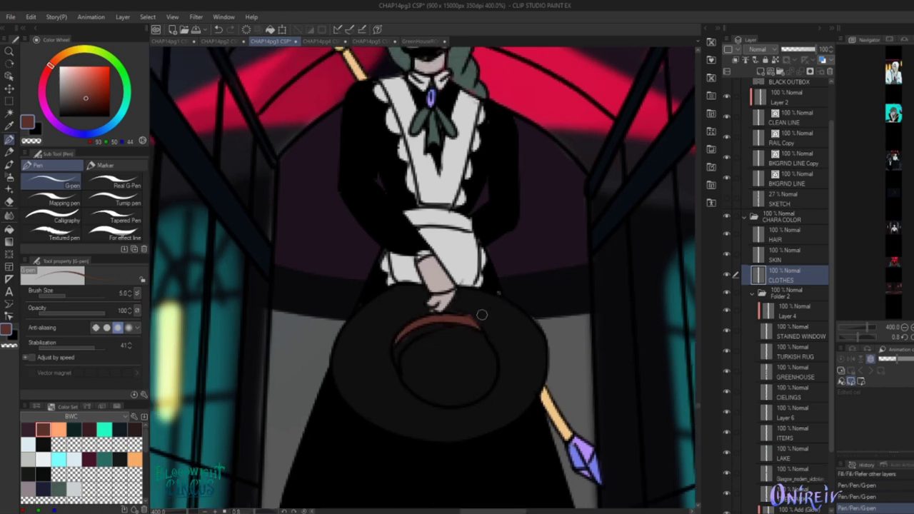
# Paint the maid's grey boots near-black on the CLOTHES layer with the G-pen, reducing the brush size to 4.6 for the toes
pyautogui.scroll(-5, 482, 314)
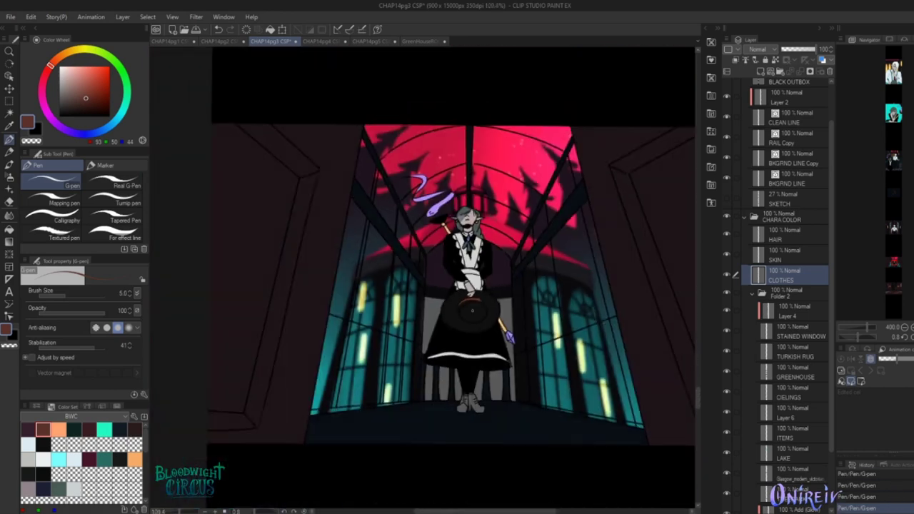
pyautogui.scroll(3, 428, 278)
pyautogui.click(43, 443)
pyautogui.scroll(4, 454, 403)
pyautogui.moveTo(450, 360)
pyautogui.mouseDown()
pyautogui.moveTo(471, 410)
pyautogui.moveTo(489, 371)
pyautogui.moveTo(500, 385)
pyautogui.moveTo(473, 382)
pyautogui.mouseUp()
pyautogui.press('[')
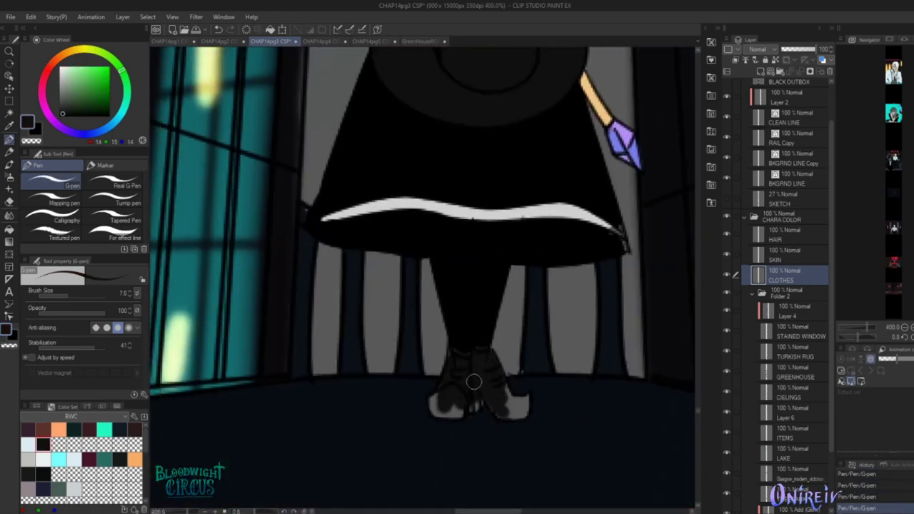
pyautogui.press('[')
pyautogui.moveTo(432, 403)
pyautogui.mouseDown()
pyautogui.moveTo(465, 411)
pyautogui.moveTo(439, 419)
pyautogui.mouseUp()
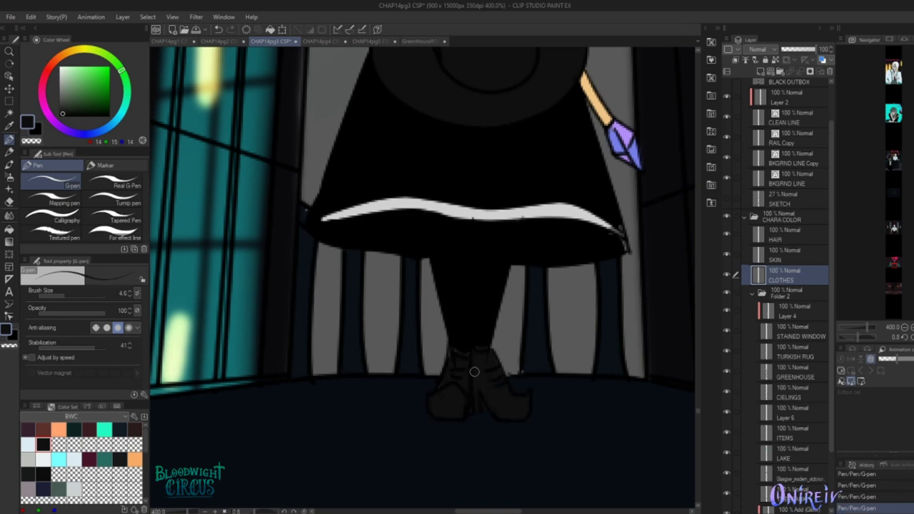
pyautogui.scroll(-4, 474, 371)
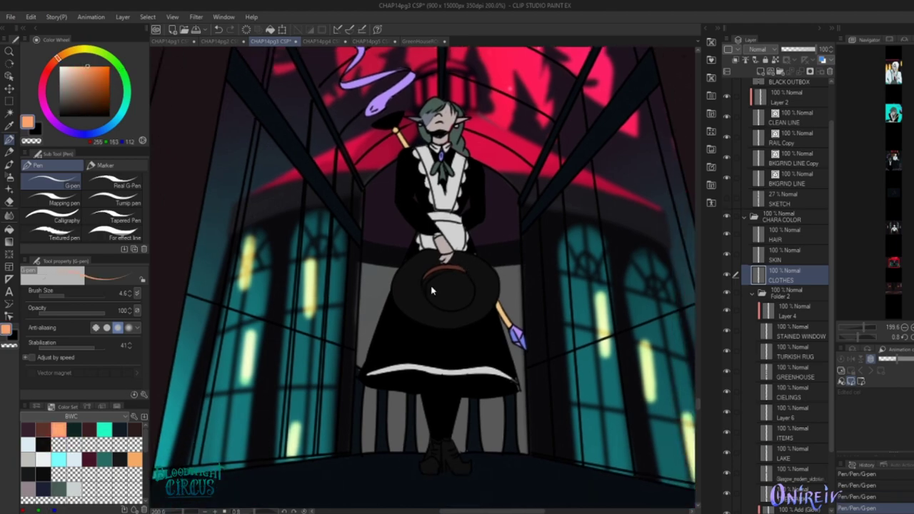
# Add a thin light orange highlight along the hat's band with the G-pen at brush size 2.8
pyautogui.scroll(5, 449, 233)
pyautogui.moveTo(477, 227); pyautogui.dragTo(424, 224)
pyautogui.scroll(-5, 449, 233)
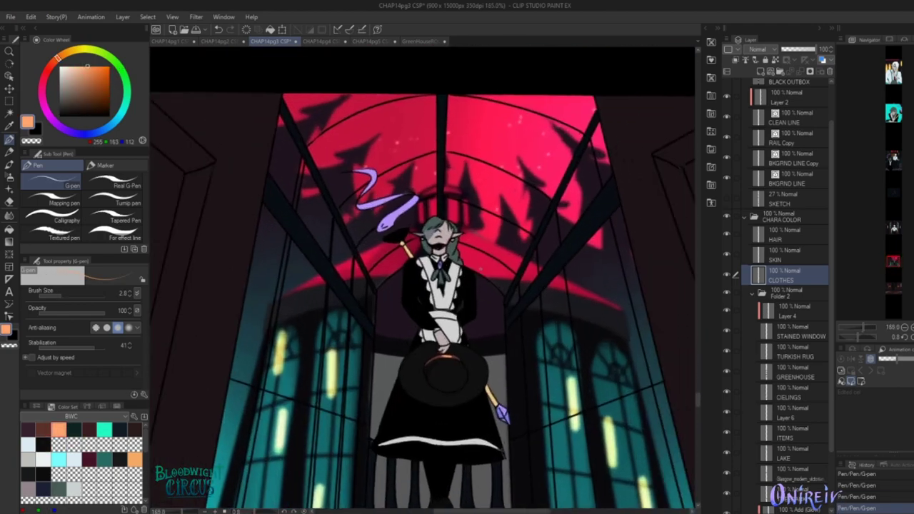
# Airbrush a soft bright pink glow along the lower edges of the red roof behind the maid, on the background layer beneath
pyautogui.scroll(2, 482, 363)
pyautogui.click(41, 93)
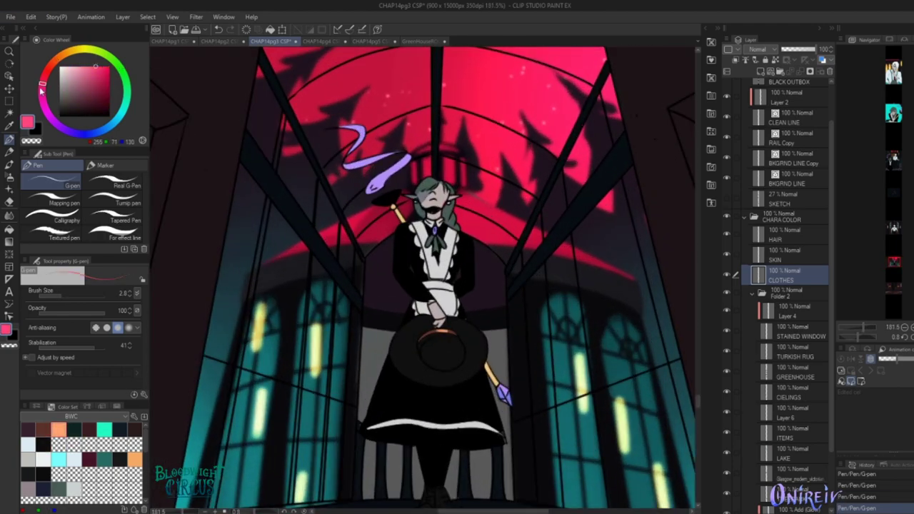
pyautogui.click(793, 494)
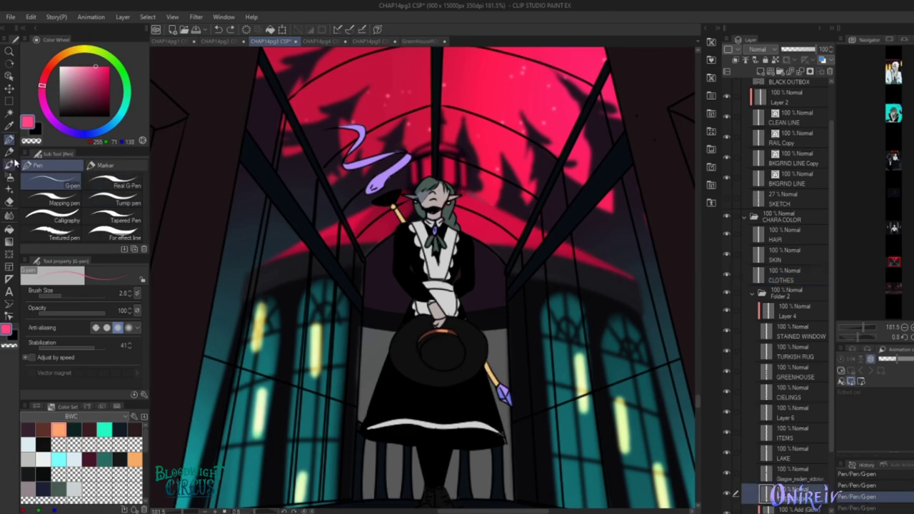
pyautogui.press('b')
pyautogui.moveTo(619, 270)
pyautogui.mouseDown()
pyautogui.moveTo(585, 263)
pyautogui.moveTo(499, 289)
pyautogui.mouseUp()
pyautogui.moveTo(349, 257); pyautogui.dragTo(372, 275)
pyautogui.scroll(-3, 500, 290)
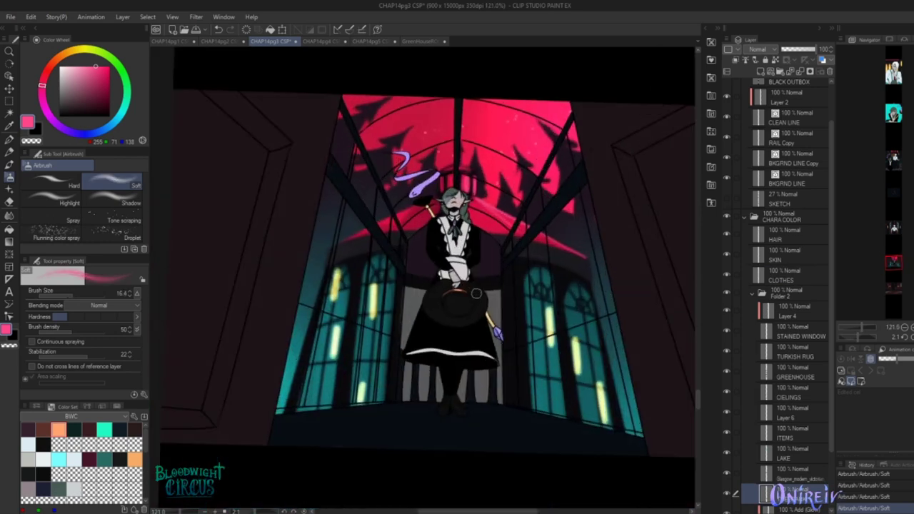
# Touch up the corridor's frame along the base and sides of the glass walls with dark G-pen strokes on the GREENHOUSE layer
pyautogui.scroll(3, 400, 436)
pyautogui.keyDown('alt'); pyautogui.click(327, 413); pyautogui.keyUp('alt')
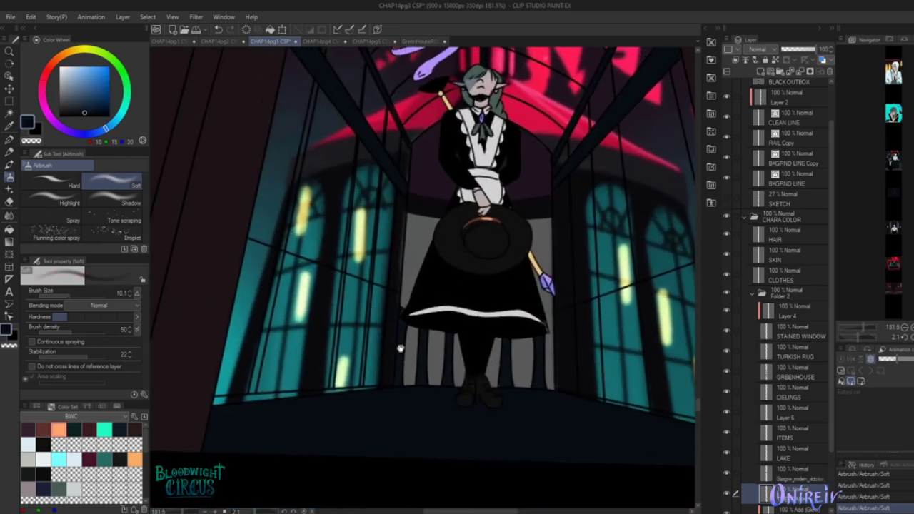
pyautogui.keyDown('ctrl'); pyautogui.keyDown('shift'); pyautogui.click(327, 413); pyautogui.keyUp('shift'); pyautogui.keyUp('ctrl')
pyautogui.press('p')
pyautogui.moveTo(218, 399); pyautogui.dragTo(246, 399)
pyautogui.moveTo(507, 366); pyautogui.dragTo(497, 318)
pyautogui.moveTo(640, 299); pyautogui.dragTo(623, 339)
pyautogui.scroll(-3, 429, 249)
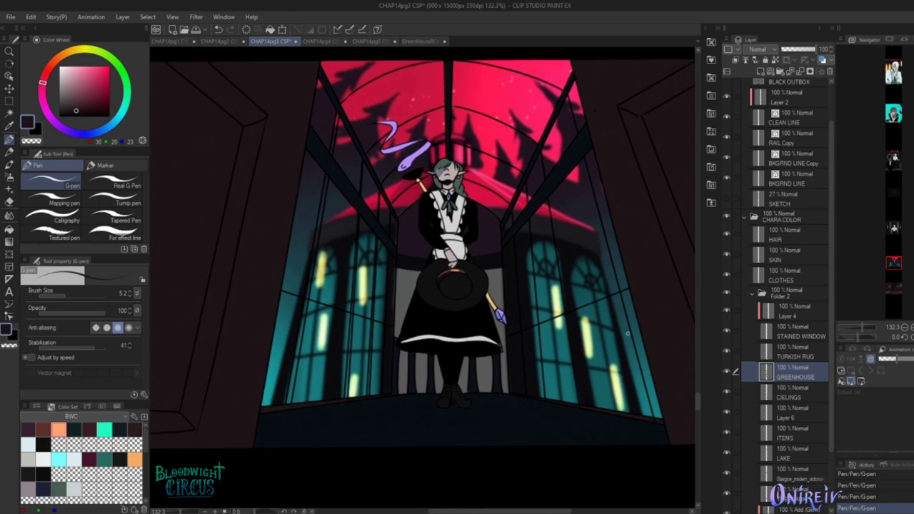
# Draw teal G-pen highlights along the two lower diagonal beams of the greenhouse frame on the GREENHOUSE layer
pyautogui.hotkey('ctrl', 'z')
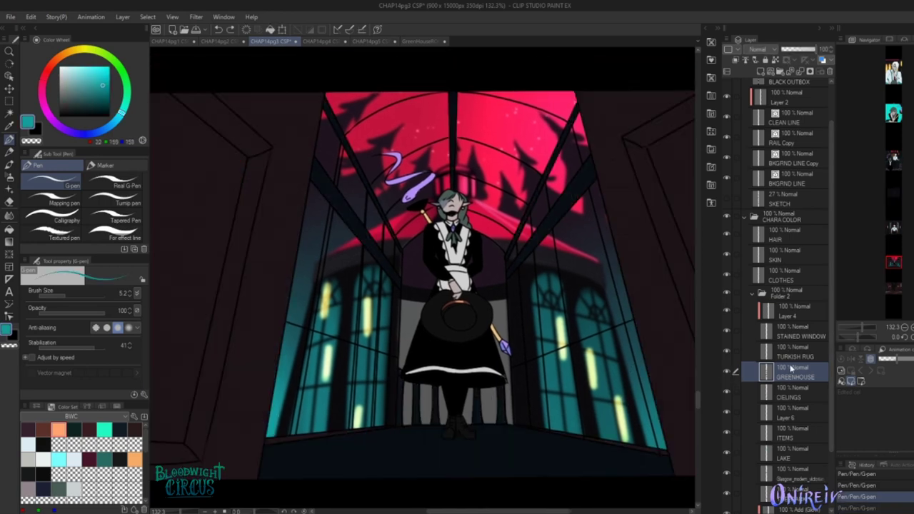
pyautogui.scroll(3, 556, 192)
pyautogui.moveTo(557, 193); pyautogui.dragTo(447, 335)
pyautogui.hotkey('ctrl', 'z')
pyautogui.moveTo(557, 192)
pyautogui.mouseDown()
pyautogui.moveTo(447, 335)
pyautogui.moveTo(593, 385)
pyautogui.mouseUp()
pyautogui.moveTo(274, 278); pyautogui.dragTo(396, 401)
pyautogui.keyDown('alt'); pyautogui.click(269, 264); pyautogui.keyUp('alt')
pyautogui.scroll(-2, 321, 264)
pyautogui.scroll(2, 363, 261)
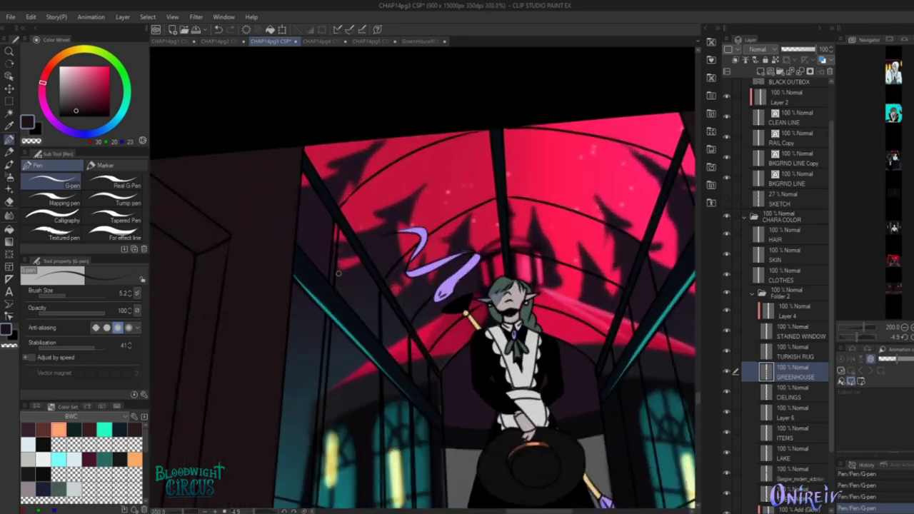
pyautogui.scroll(1, 363, 261)
pyautogui.keyDown('alt'); pyautogui.click(325, 212); pyautogui.keyUp('alt')
pyautogui.moveTo(325, 212); pyautogui.dragTo(403, 332)
pyautogui.hotkey('ctrl', 'z')
pyautogui.moveTo(323, 207); pyautogui.dragTo(396, 312)
pyautogui.hotkey('ctrl', 'z')
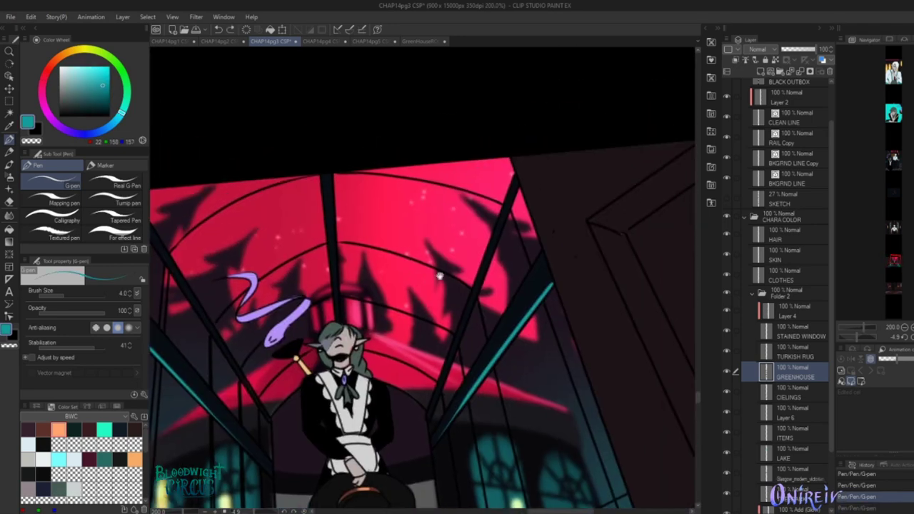
# Paint soft teal highlights along the upper diagonal beams and the central roof beam with the Soft airbrush
pyautogui.hscroll(-5, 400, 235)
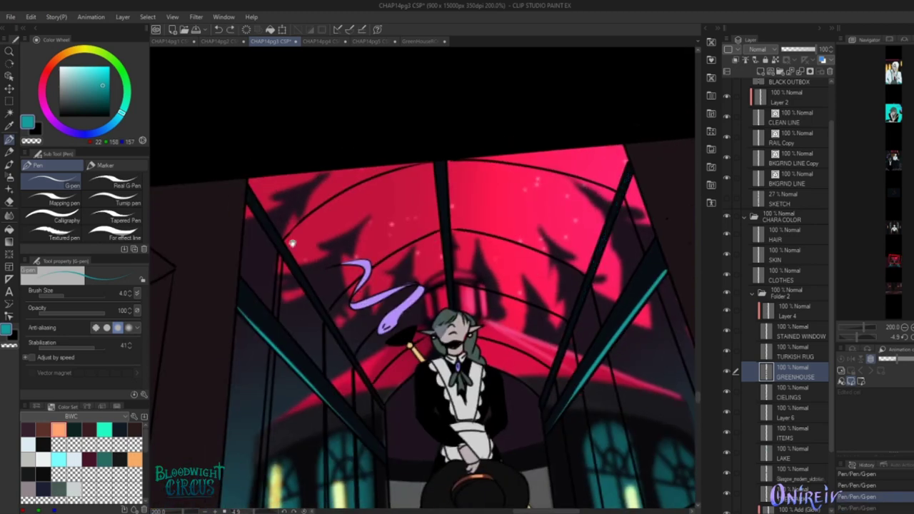
pyautogui.press('b')
pyautogui.moveTo(341, 264); pyautogui.dragTo(418, 385)
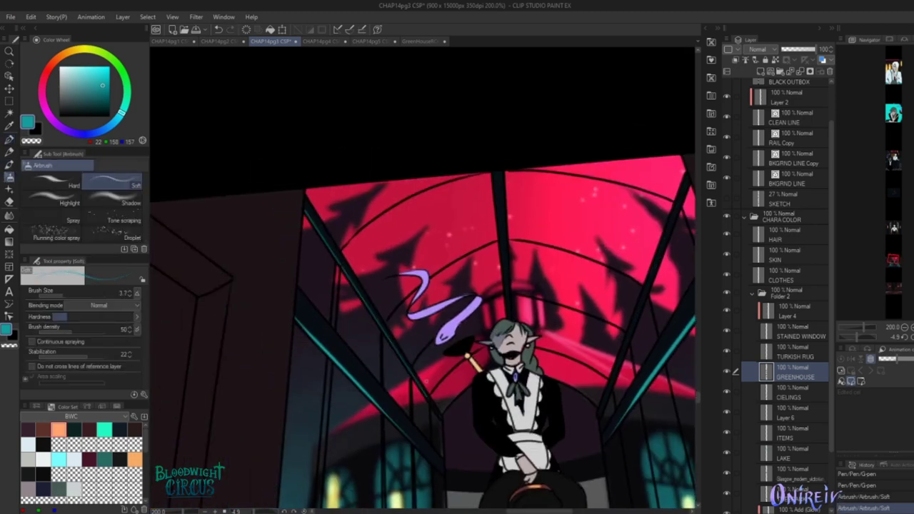
pyautogui.scroll(-3, 400, 235)
pyautogui.moveTo(514, 114); pyautogui.dragTo(571, 293)
pyautogui.hscroll(2, 399, 236)
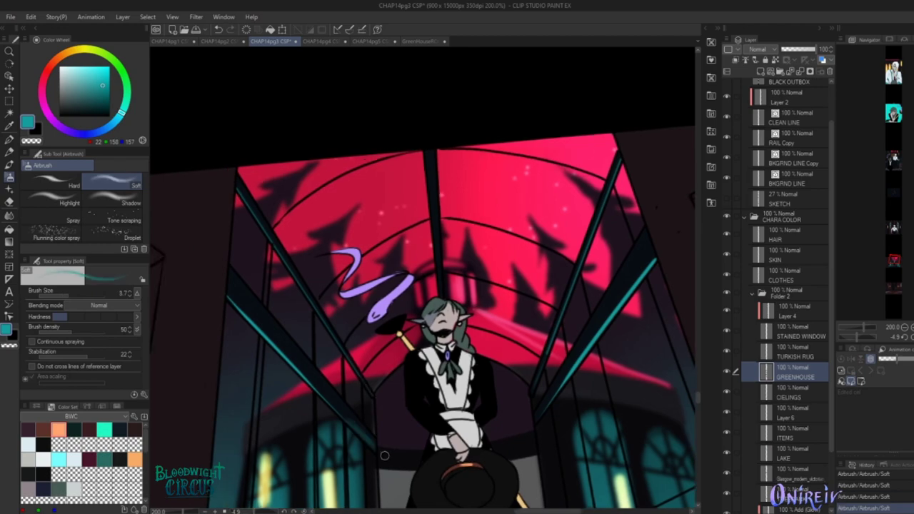
pyautogui.scroll(-3, 472, 232)
pyautogui.scroll(3, 473, 232)
pyautogui.moveTo(474, 232); pyautogui.dragTo(474, 282)
pyautogui.scroll(-4, 474, 282)
pyautogui.scroll(4, 443, 279)
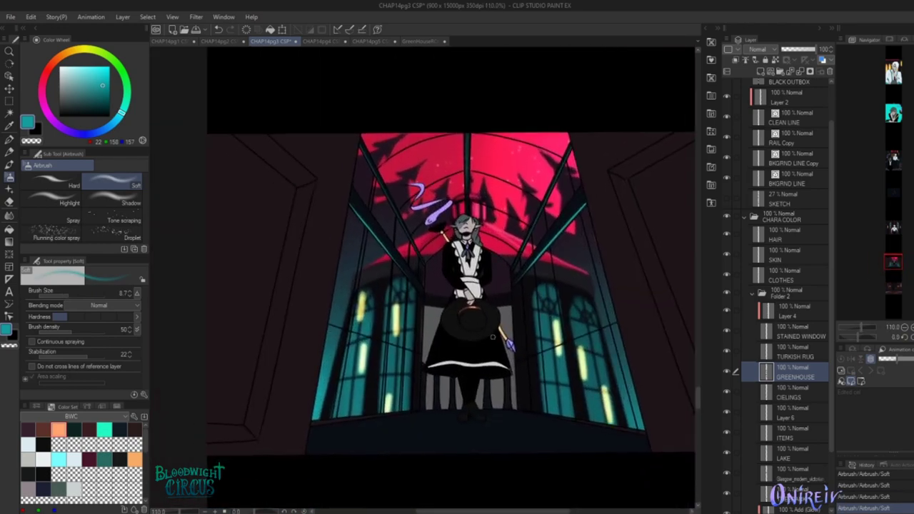
# Cover the grey area behind the character with dark G-pen strokes, continuing the background building's dark band across the archway
pyautogui.click(792, 413)
pyautogui.press('p')
pyautogui.moveTo(563, 336); pyautogui.dragTo(560, 417)
pyautogui.moveTo(412, 272)
pyautogui.mouseDown()
pyautogui.moveTo(504, 372)
pyautogui.moveTo(537, 360)
pyautogui.moveTo(470, 379)
pyautogui.moveTo(526, 349)
pyautogui.moveTo(450, 330)
pyautogui.moveTo(537, 323)
pyautogui.moveTo(578, 339)
pyautogui.moveTo(593, 321)
pyautogui.mouseUp()
pyautogui.press('[')
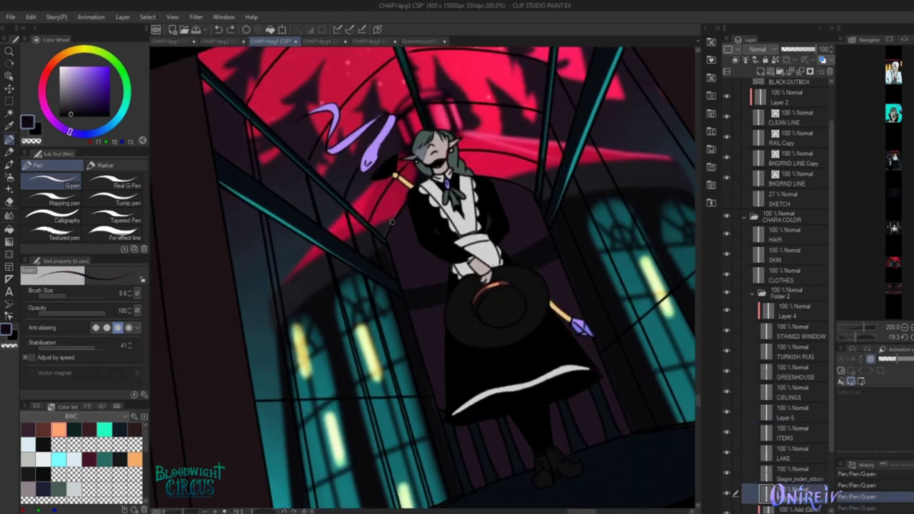
pyautogui.scroll(-4, 392, 222)
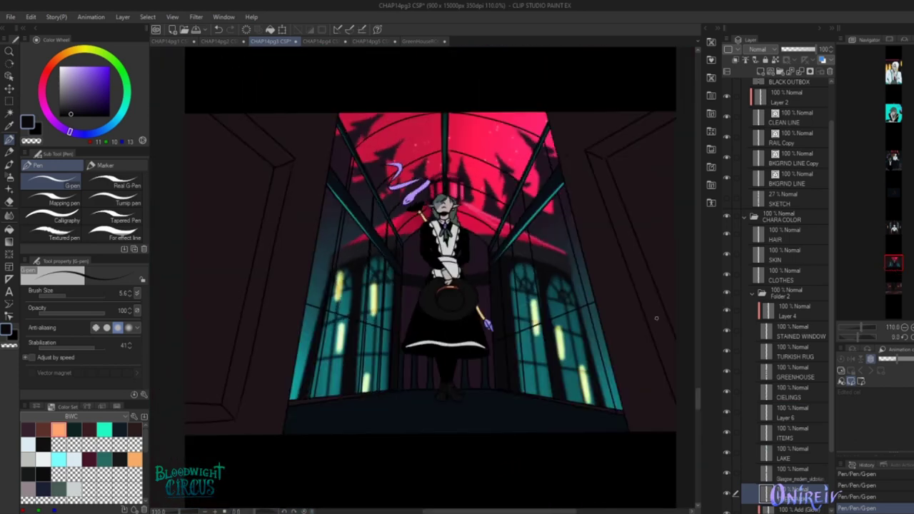
# Add a new raster layer clipped to Layer 6 and brush dark teal behind the skirt with Opaque watercolor
pyautogui.scroll(3, 397, 277)
pyautogui.hotkey('ctrl', 'shift', 'n')
pyautogui.hotkey('ctrl', 'alt', 'g')
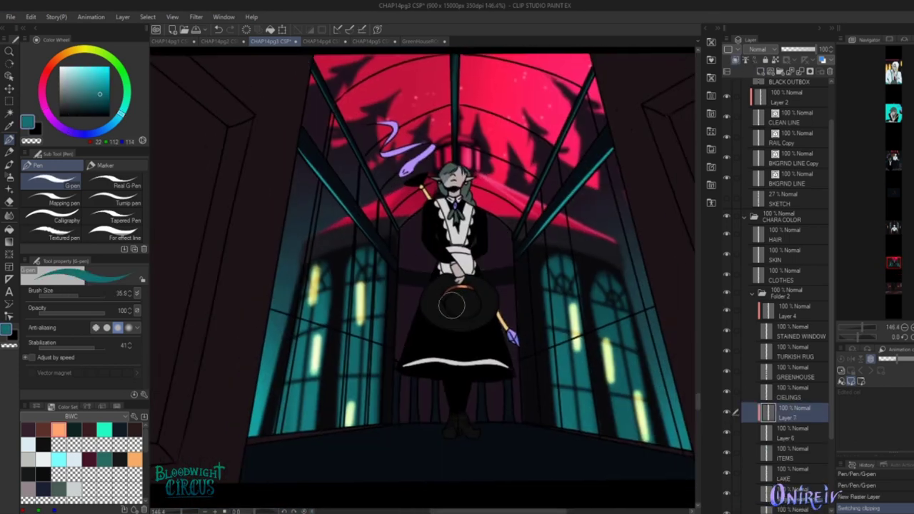
pyautogui.press('b')
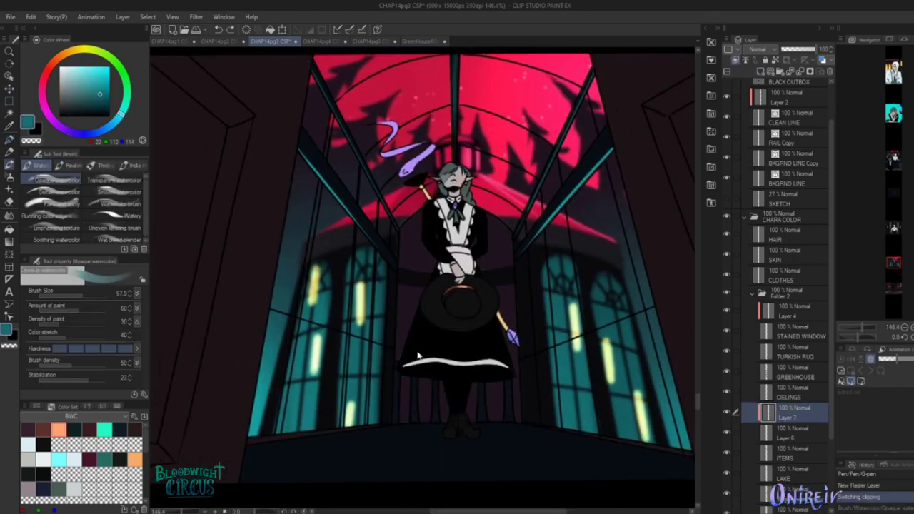
pyautogui.moveTo(407, 360); pyautogui.dragTo(465, 377)
# Build up brighter teal window shapes behind the character's skirt and the railing with the Opaque watercolor brush
pyautogui.press('[')
pyautogui.press('[')
pyautogui.press('[')
pyautogui.moveTo(528, 327); pyautogui.dragTo(526, 333)
pyautogui.press('[')
pyautogui.press('[')
pyautogui.press('[')
pyautogui.scroll(1, 421, 271)
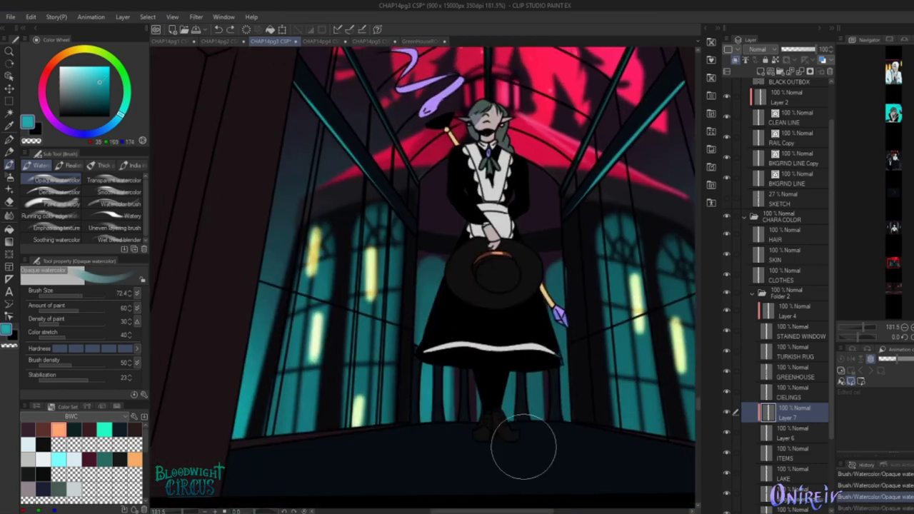
pyautogui.press('[')
pyautogui.press('[')
pyautogui.press('[')
pyautogui.scroll(-3, 456, 314)
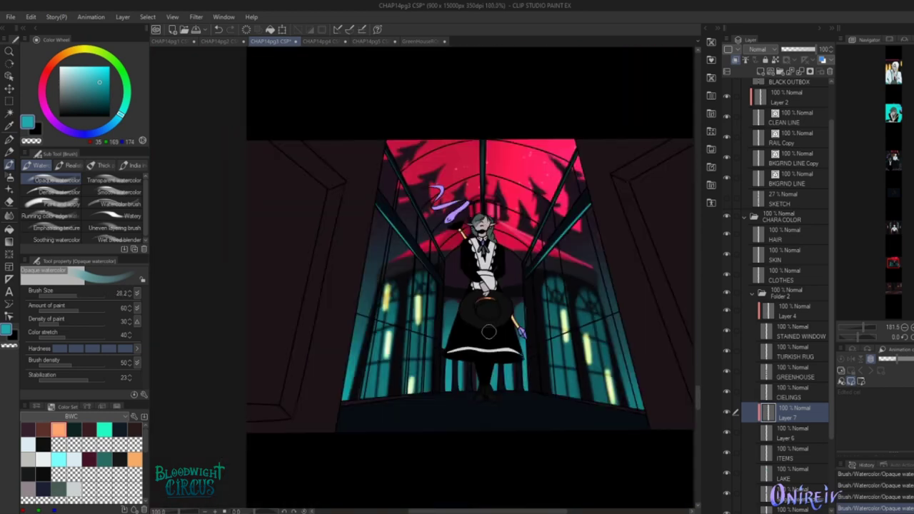
pyautogui.scroll(3, 489, 291)
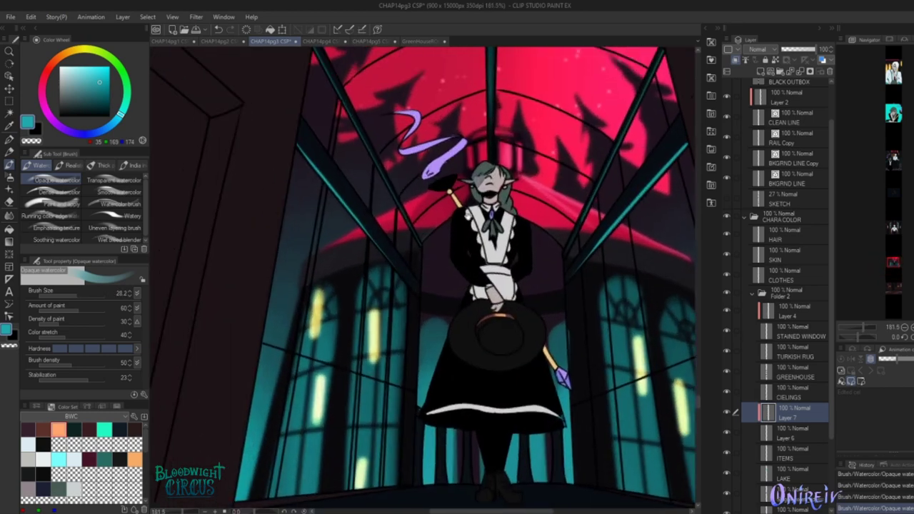
# Brush sampled crimson tones into the archway behind the character's torso with Opaque watercolor, varying the brush size
pyautogui.keyDown('alt'); pyautogui.click(343, 198); pyautogui.keyUp('alt')
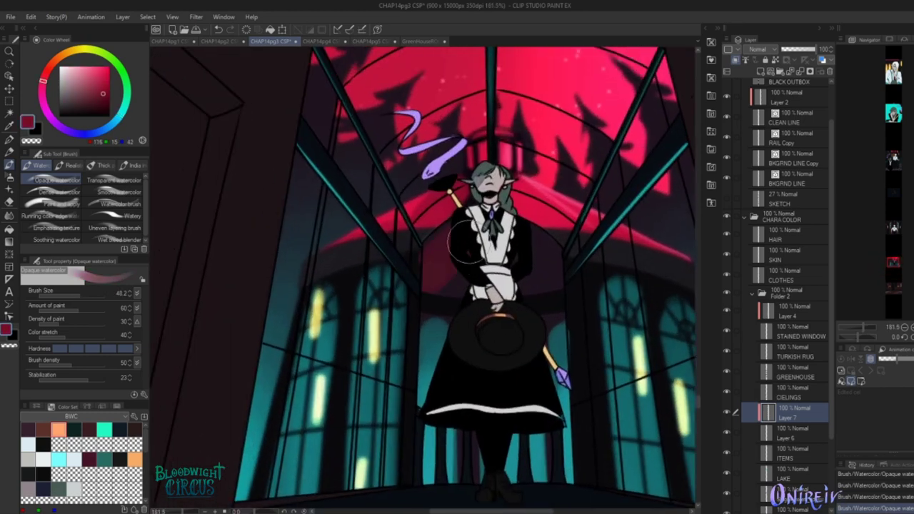
pyautogui.press(']')
pyautogui.press(']')
pyautogui.press(']')
pyautogui.scroll(1, 540, 282)
pyautogui.scroll(2, 540, 282)
pyautogui.press('[')
pyautogui.press('[')
pyautogui.press('[')
pyautogui.press('[')
pyautogui.keyDown('alt'); pyautogui.click(450, 247); pyautogui.keyUp('alt')
pyautogui.press('[')
pyautogui.scroll(-4, 543, 299)
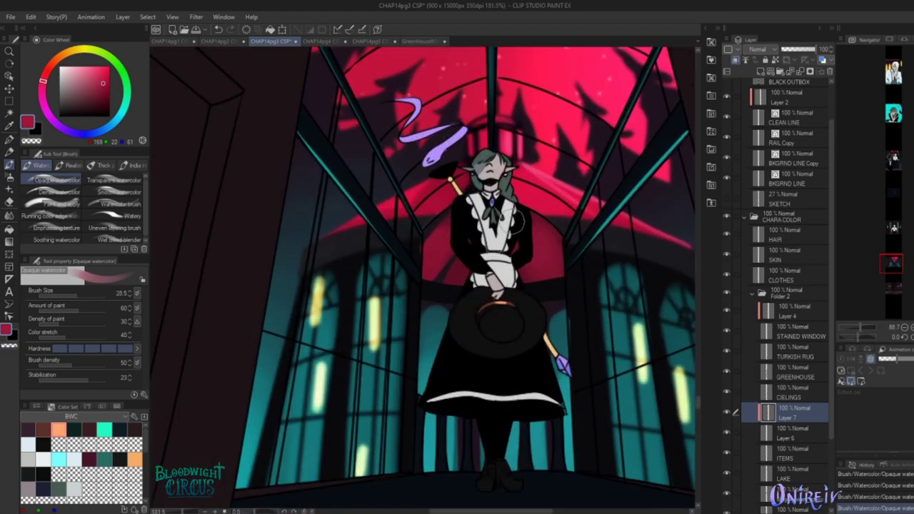
# Paint thin dark window bars over the teal windows behind the character with the Soft airbrush in a sampled near-black
pyautogui.scroll(4, 529, 330)
pyautogui.keyDown('alt'); pyautogui.click(435, 303); pyautogui.keyUp('alt')
pyautogui.press('b')
pyautogui.click(435, 310)
pyautogui.moveTo(444, 317)
pyautogui.mouseDown()
pyautogui.moveTo(444, 353)
pyautogui.moveTo(454, 332)
pyautogui.moveTo(445, 361)
pyautogui.moveTo(455, 321)
pyautogui.mouseUp()
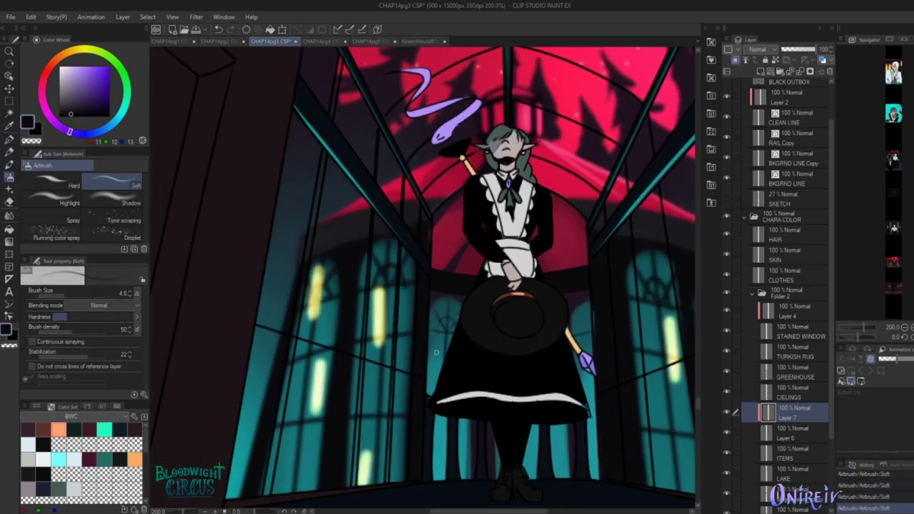
pyautogui.moveTo(516, 393); pyautogui.dragTo(488, 380)
pyautogui.moveTo(437, 432); pyautogui.dragTo(414, 417)
pyautogui.moveTo(496, 359); pyautogui.dragTo(539, 329)
pyautogui.scroll(-4, 542, 329)
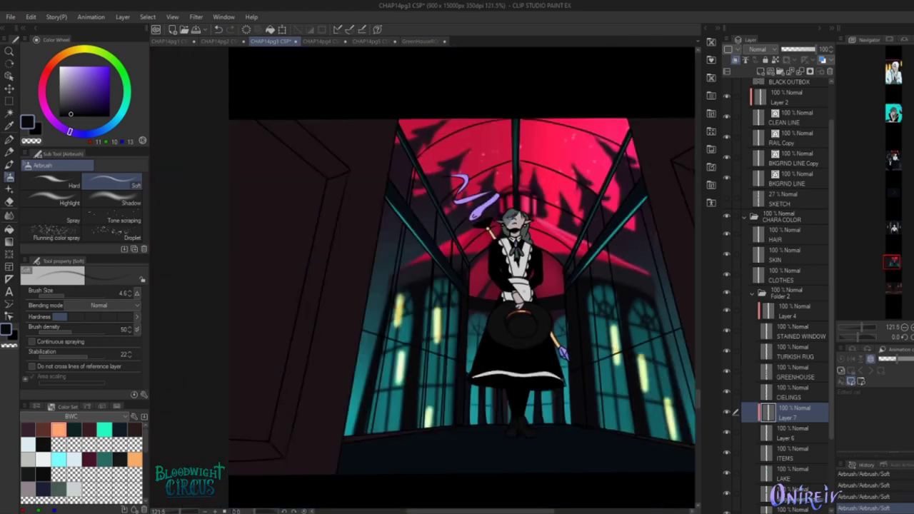
pyautogui.scroll(1, 531, 309)
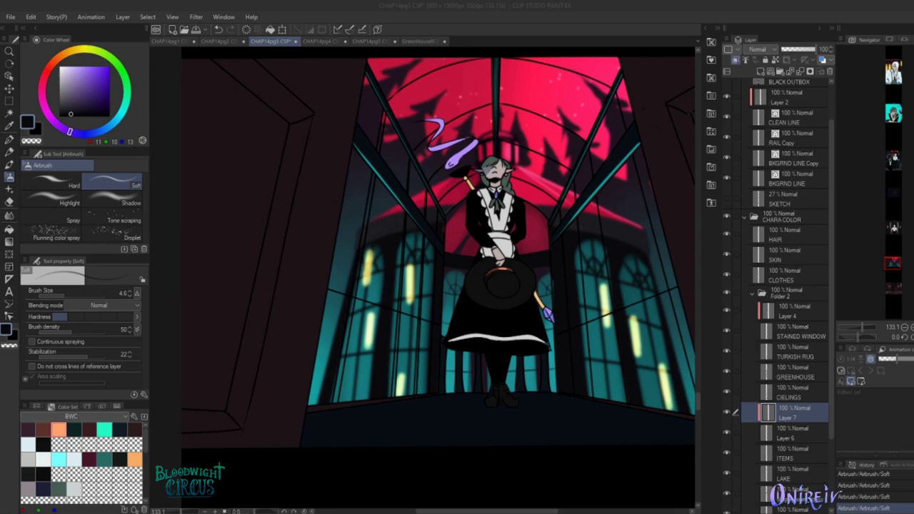
pyautogui.scroll(-3, 609, 280)
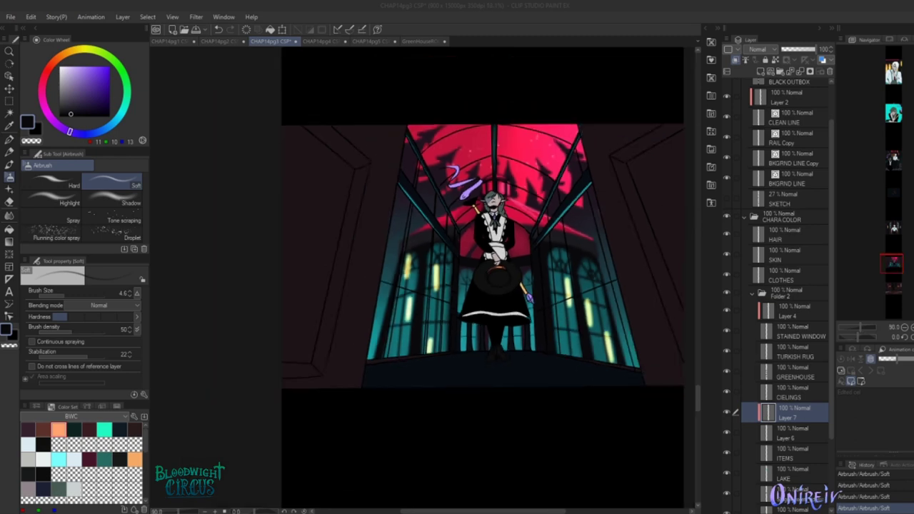
pyautogui.hscroll(-1, 594, 332)
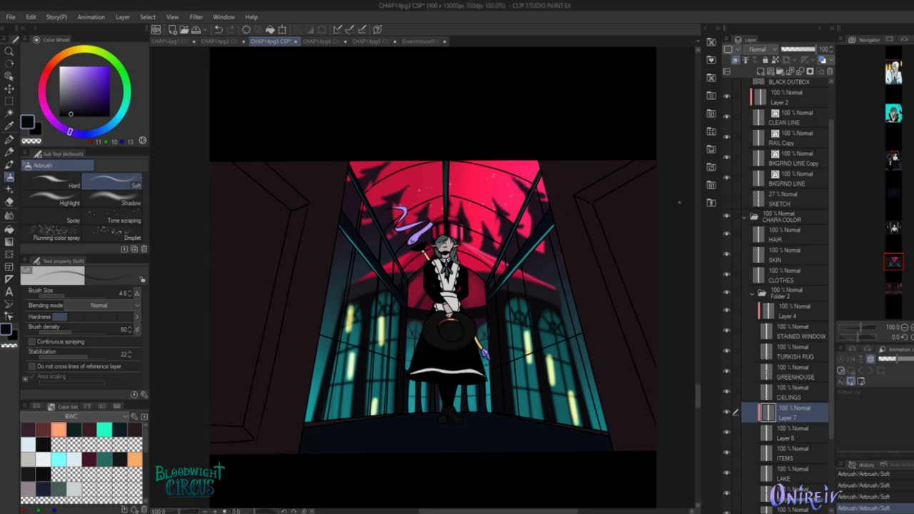
# Lasso the curved ceiling and side wall outside the red-edged arch in the double-door panel
pyautogui.scroll(-5, 443, 279)
pyautogui.scroll(-5, 578, 386)
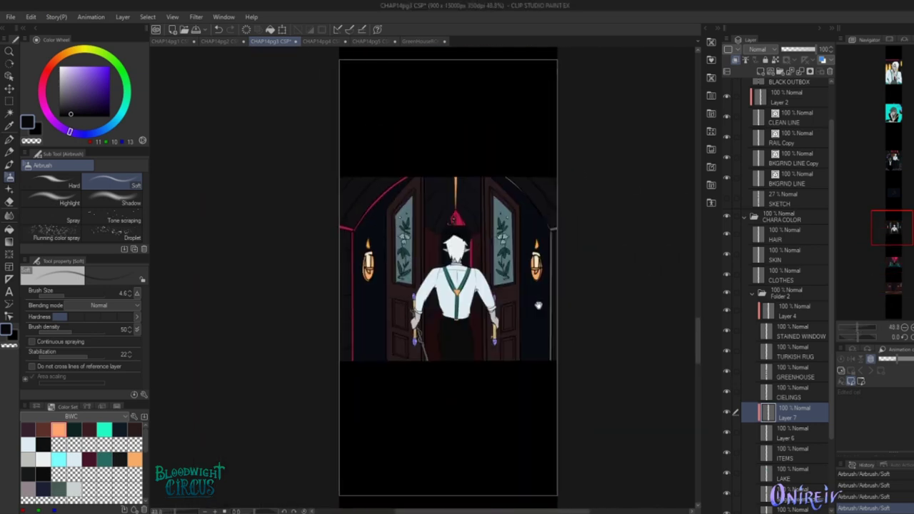
pyautogui.press('m')
pyautogui.scroll(-3, 785, 285)
pyautogui.scroll(3, 546, 238)
pyautogui.scroll(2, 453, 172)
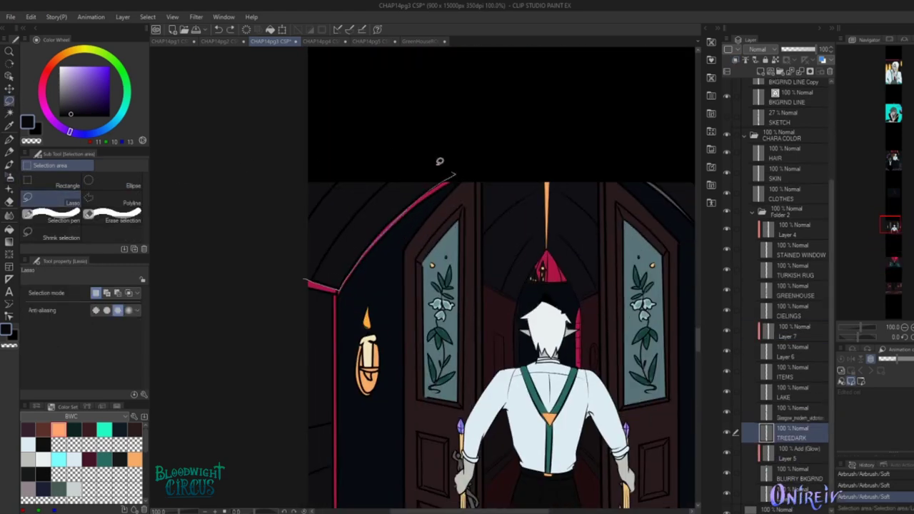
pyautogui.moveTo(458, 172)
pyautogui.mouseDown()
pyautogui.moveTo(355, 209)
pyautogui.moveTo(272, 210)
pyautogui.mouseUp()
# Airbrush sampled crimson over the selected ceiling and wall on a new layer above GREENHOUSE, and clear the selection
pyautogui.press('b')
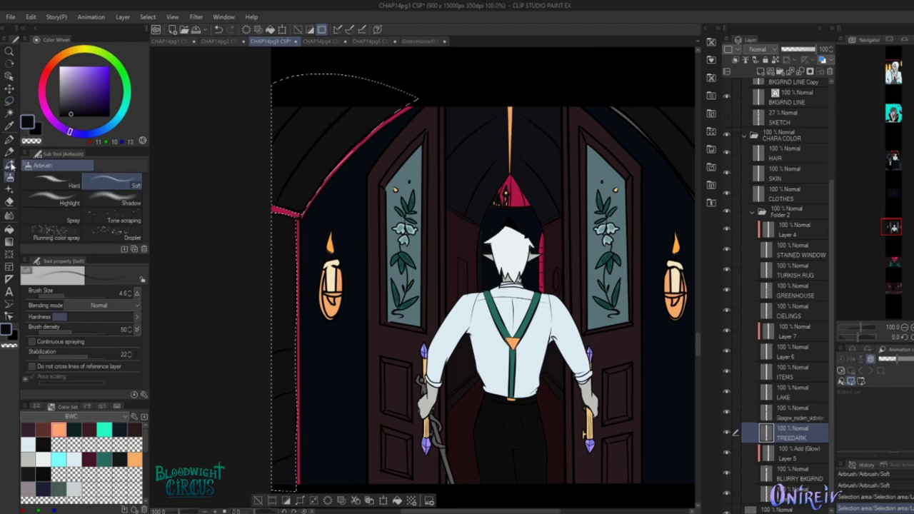
pyautogui.keyDown('alt'); pyautogui.click(326, 174); pyautogui.keyUp('alt')
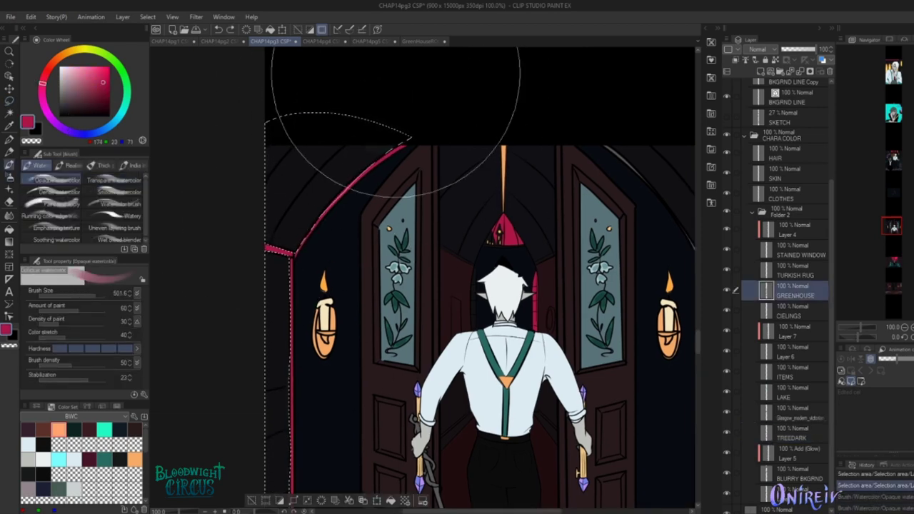
pyautogui.click(425, 40)
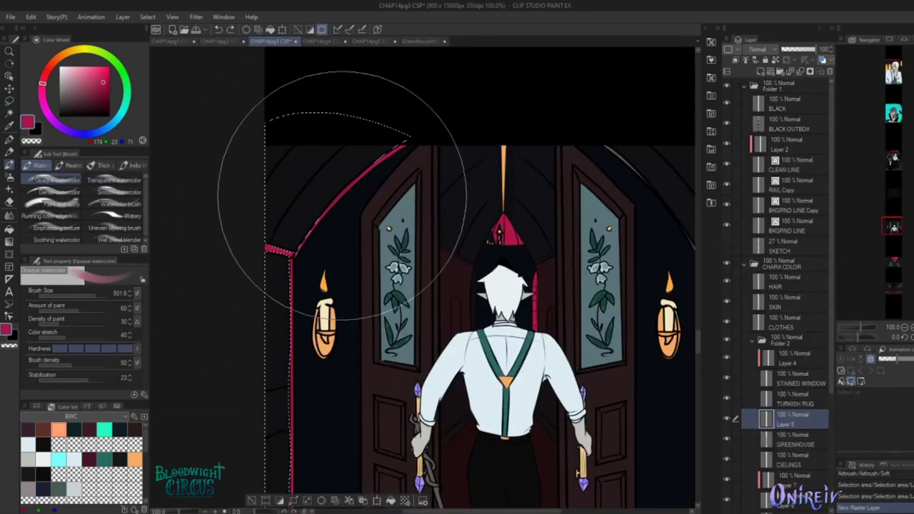
pyautogui.press('p')
pyautogui.press('b')
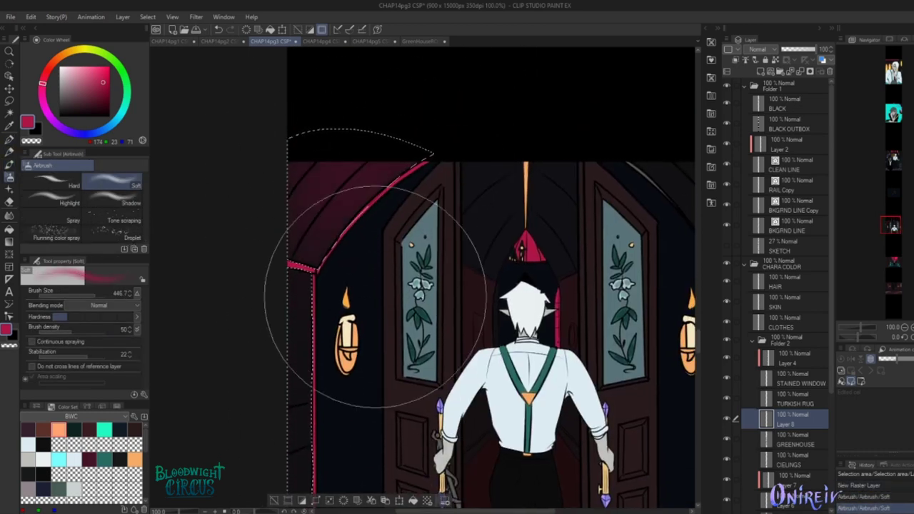
pyautogui.hotkey('ctrl', 'd')
pyautogui.press('e')
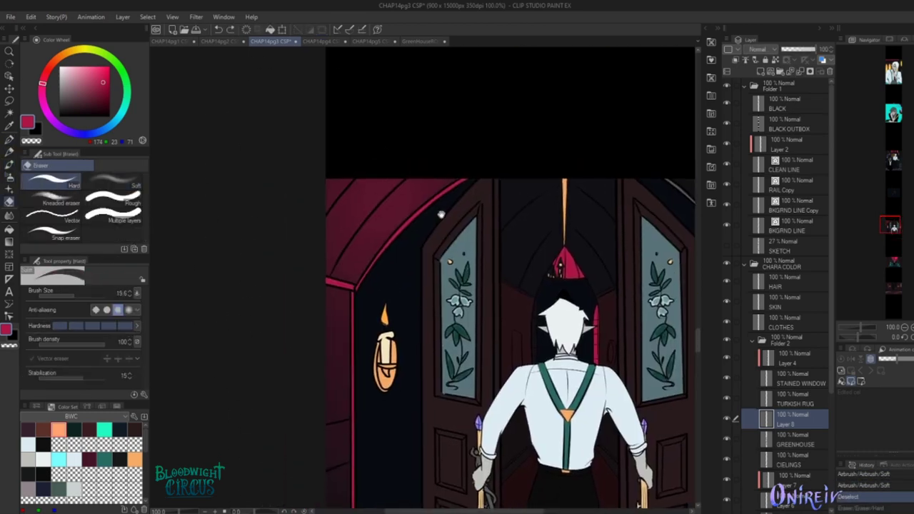
pyautogui.scroll(-3, 440, 207)
pyautogui.scroll(3, 441, 206)
# Add an Add (Glow) layer above ITEMS and airbrush warm orange light onto the red arch trim near the candle
pyautogui.click(763, 73)
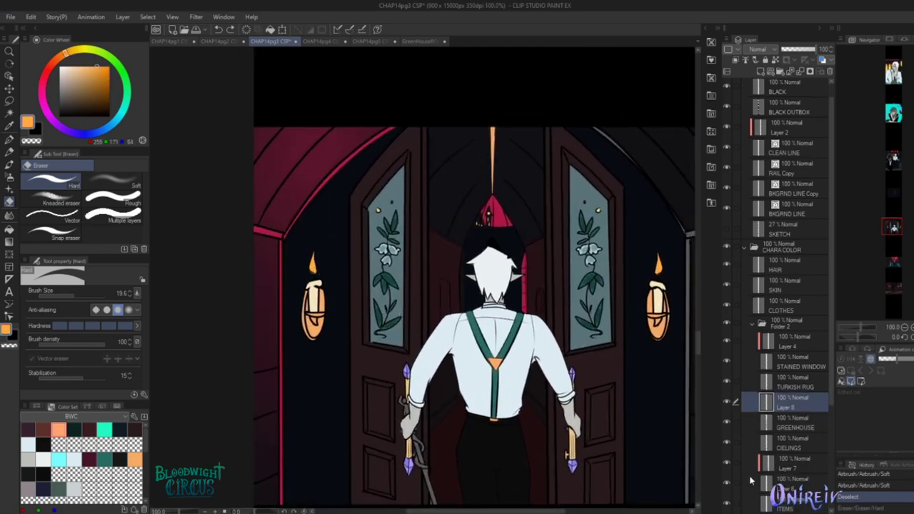
pyautogui.scroll(-2, 291, 288)
pyautogui.scroll(-5, 785, 286)
pyautogui.click(302, 153)
pyautogui.click(302, 153)
pyautogui.press('b')
pyautogui.press('b')
pyautogui.moveTo(362, 230); pyautogui.dragTo(425, 230)
# Create an Add (Glow) layer above Folder 2 and airbrush a warm orange glow around the wall candles
pyautogui.click(785, 221)
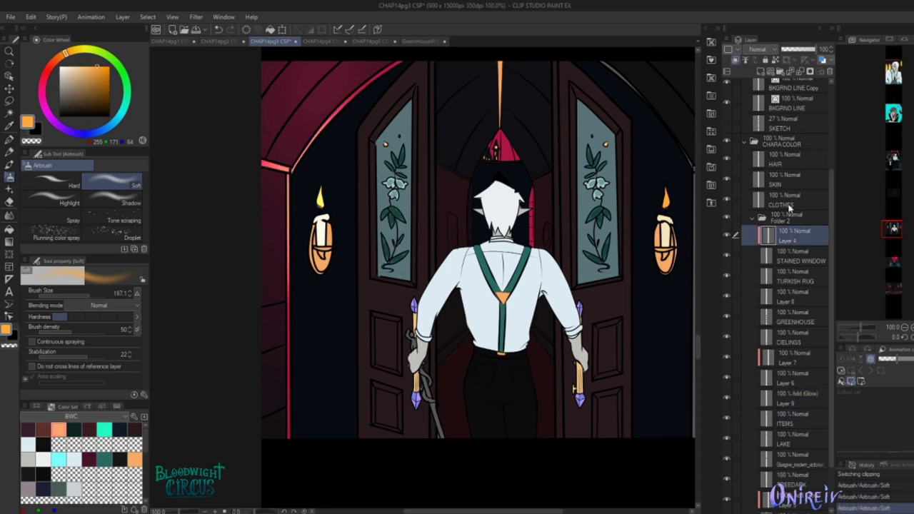
pyautogui.hotkey('ctrl', 'shift', 'n')
pyautogui.keyDown('alt'); pyautogui.click(320, 195); pyautogui.keyUp('alt')
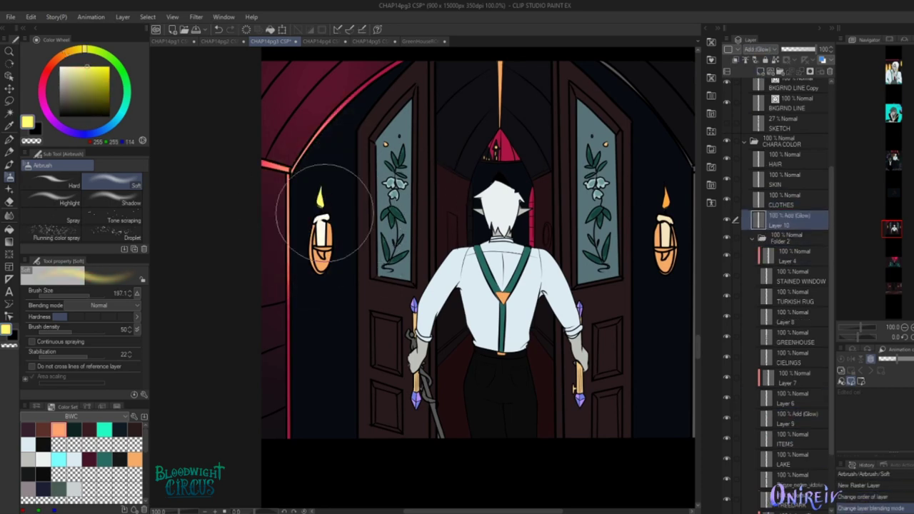
pyautogui.keyDown('alt'); pyautogui.click(321, 246); pyautogui.keyUp('alt')
pyautogui.moveTo(333, 190)
pyautogui.mouseDown()
pyautogui.moveTo(383, 214)
pyautogui.moveTo(375, 249)
pyautogui.moveTo(357, 174)
pyautogui.mouseUp()
# Intensify the light on both candles' flames and holders with orange strokes of the Shadow airbrush at varying sizes
pyautogui.click(112, 203)
pyautogui.moveTo(666, 228); pyautogui.dragTo(571, 207)
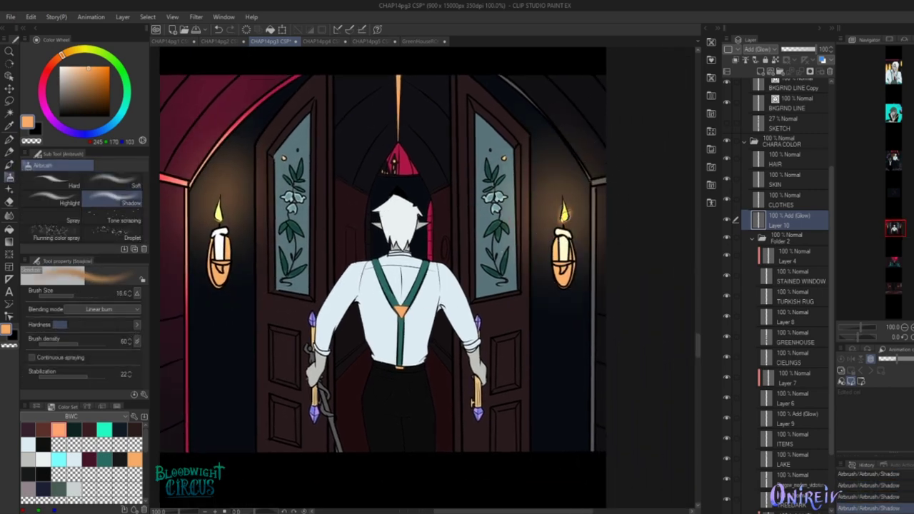
pyautogui.press(']')
pyautogui.press(']')
pyautogui.moveTo(221, 236); pyautogui.dragTo(236, 238)
pyautogui.press('[')
pyautogui.press('[')
pyautogui.moveTo(233, 239); pyautogui.dragTo(237, 250)
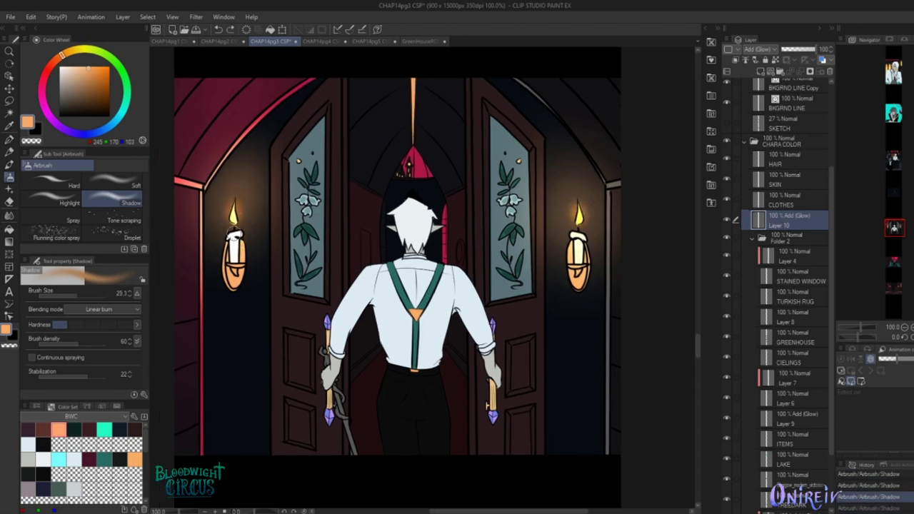
pyautogui.press('[')
pyautogui.moveTo(568, 234); pyautogui.dragTo(574, 246)
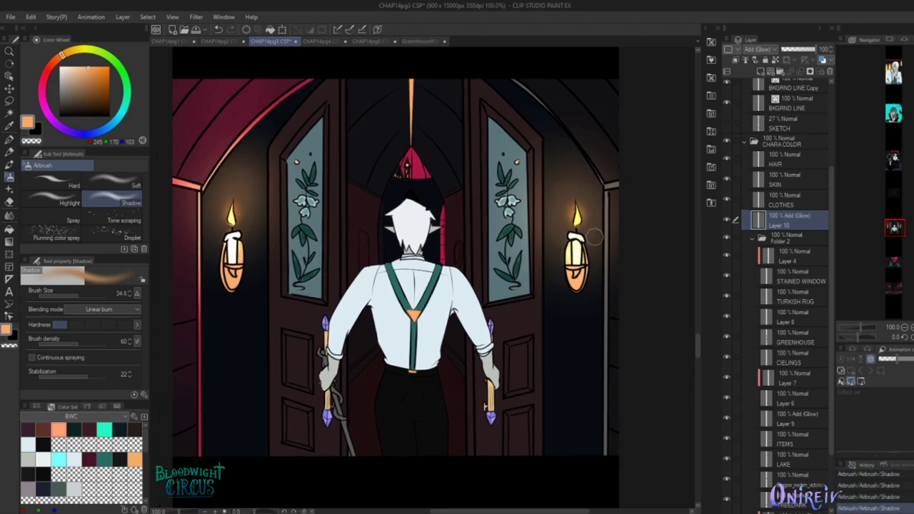
pyautogui.scroll(-5, 580, 257)
pyautogui.scroll(4, 471, 178)
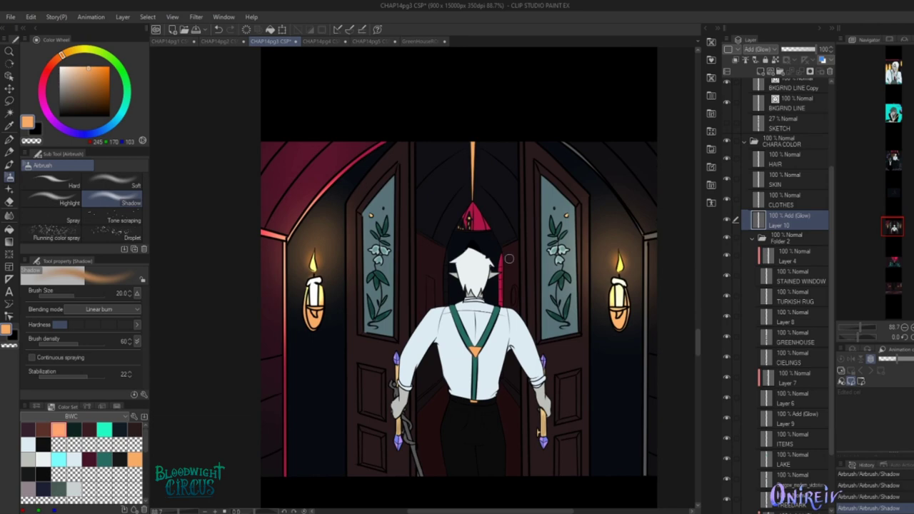
# Create a raster layer clipped to the GREENHOUSE layer and make GREENHOUSE the active layer
pyautogui.scroll(-4, 522, 315)
pyautogui.scroll(5, 522, 314)
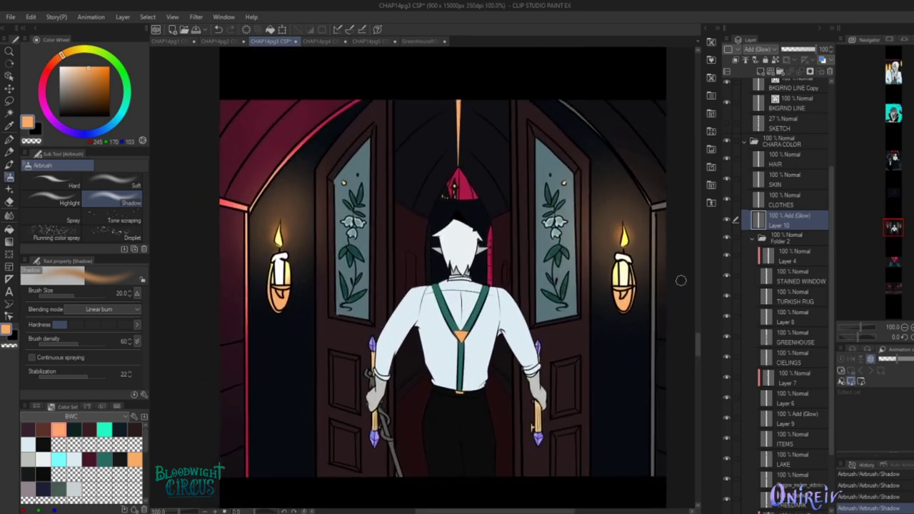
pyautogui.click(793, 337)
pyautogui.click(768, 73)
pyautogui.click(736, 60)
pyautogui.press('m')
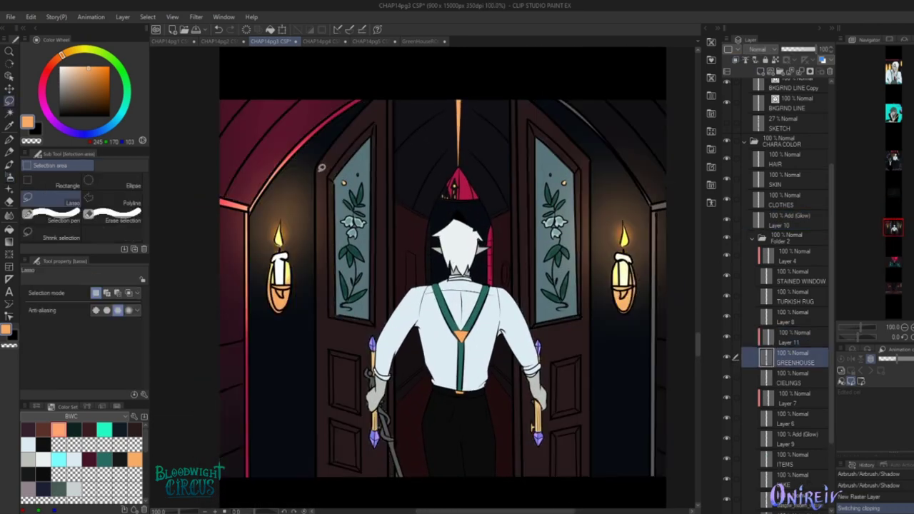
# Paint orange candlelight along the wooden frames beside the door windows with the Opaque watercolor brush
pyautogui.press('b')
pyautogui.moveTo(324, 290); pyautogui.dragTo(400, 236)
pyautogui.hotkey('ctrl', 'z')
pyautogui.moveTo(321, 215); pyautogui.dragTo(323, 314)
pyautogui.scroll(2, 314, 275)
pyautogui.hotkey('ctrl', 'z')
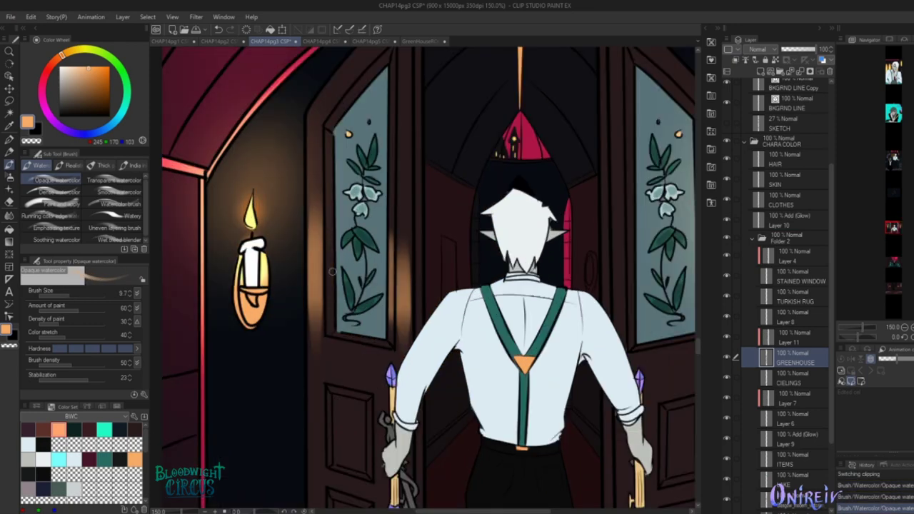
pyautogui.moveTo(328, 309); pyautogui.dragTo(315, 260)
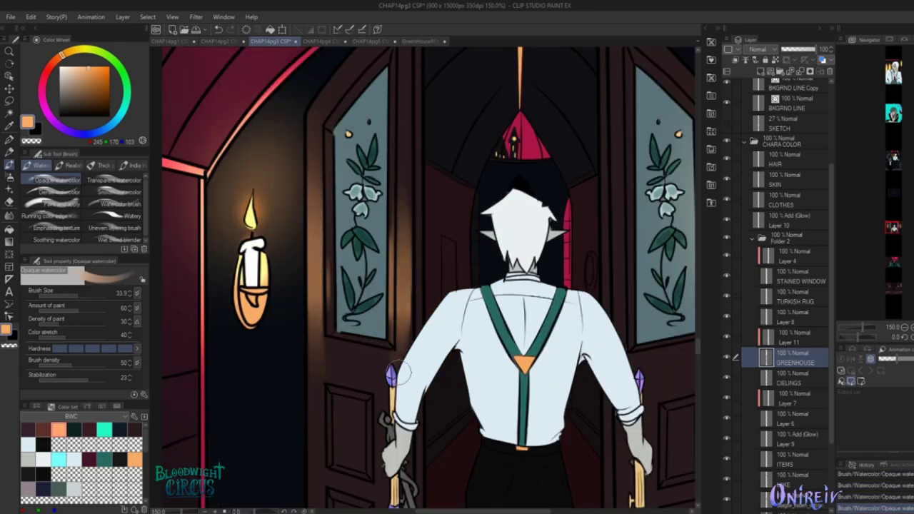
pyautogui.hscroll(3, 403, 249)
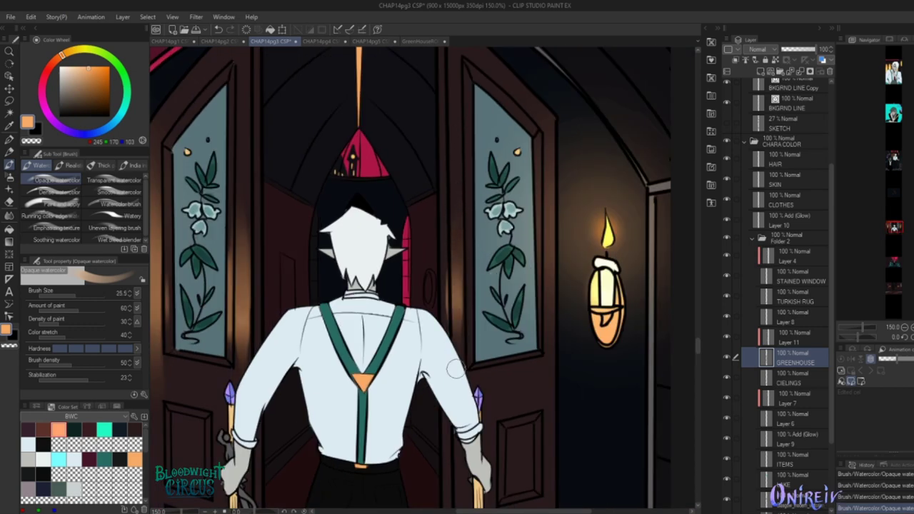
# Refine the candlelight on both door frames with the Opaque watercolor brush, using sampled dark brown and candle orange at varying sizes
pyautogui.press('e')
pyautogui.scroll(-5, 464, 257)
pyautogui.scroll(4, 500, 272)
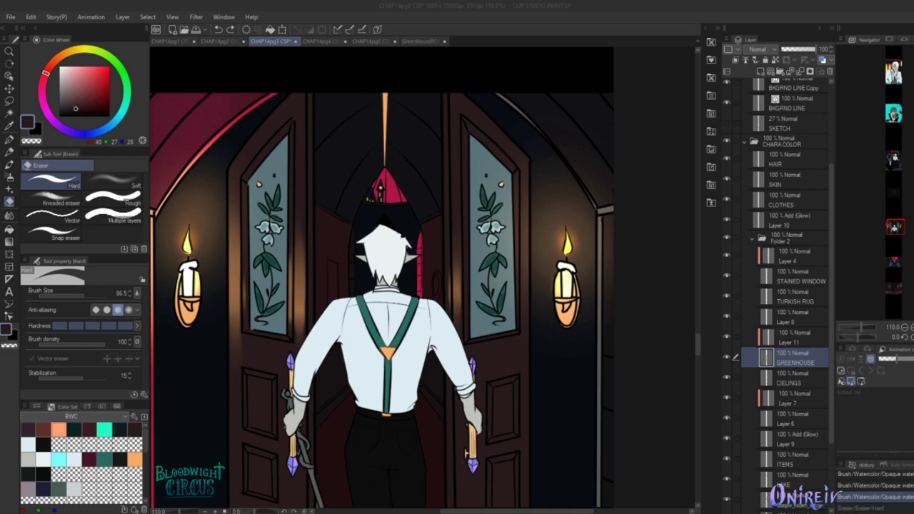
pyautogui.scroll(-2, 488, 252)
pyautogui.press('b')
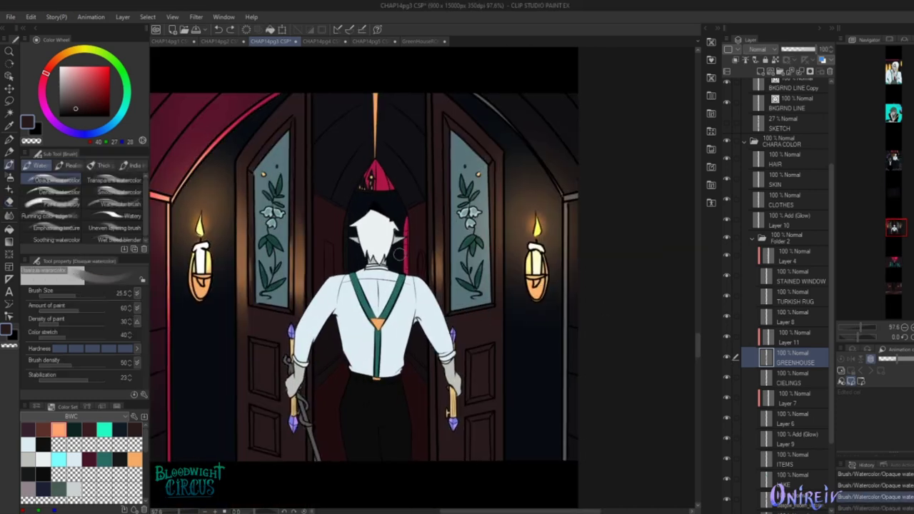
pyautogui.keyDown('alt'); pyautogui.click(537, 227); pyautogui.keyUp('alt')
pyautogui.hotkey('ctrl', 'z')
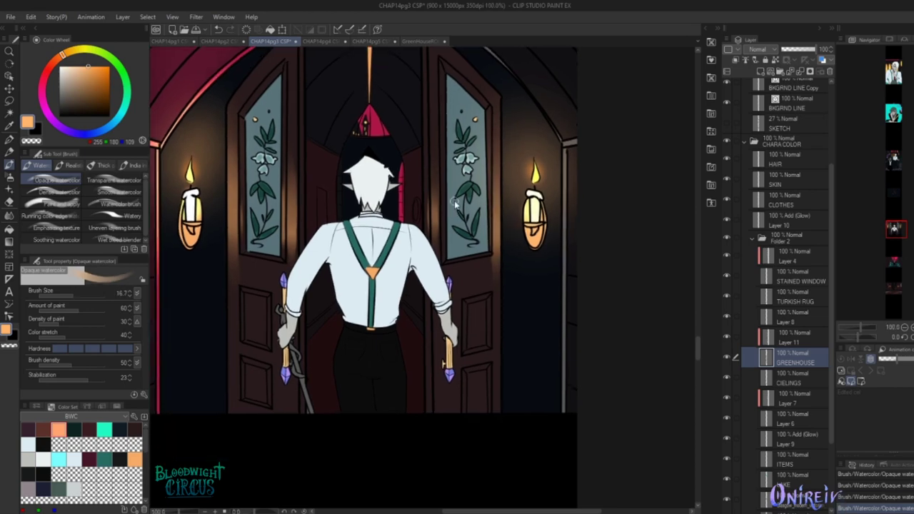
pyautogui.scroll(3, 452, 210)
pyautogui.moveTo(419, 202); pyautogui.dragTo(601, 266)
pyautogui.moveTo(389, 211); pyautogui.dragTo(388, 250)
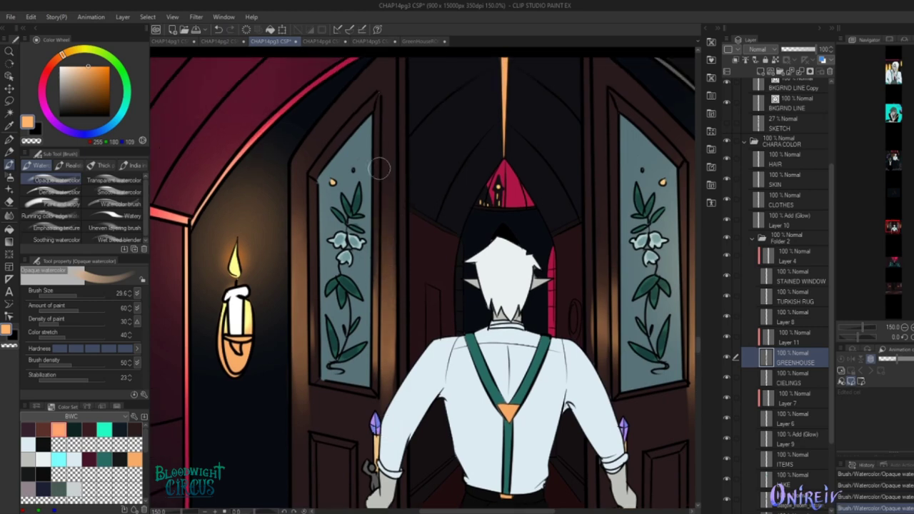
pyautogui.scroll(-5, 381, 302)
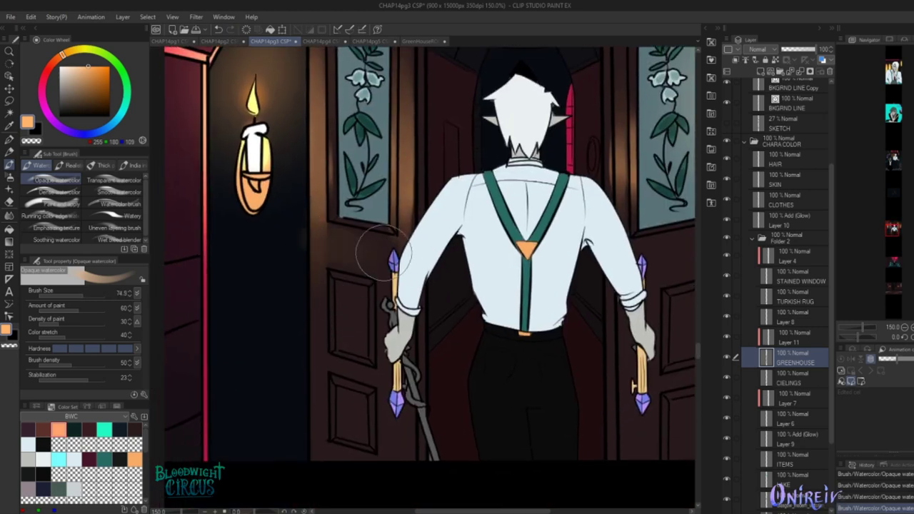
# Lasso the left door's area beneath the window and spread warm orange light over both doors with the Soft airbrush
pyautogui.scroll(3, 398, 264)
pyautogui.press('m')
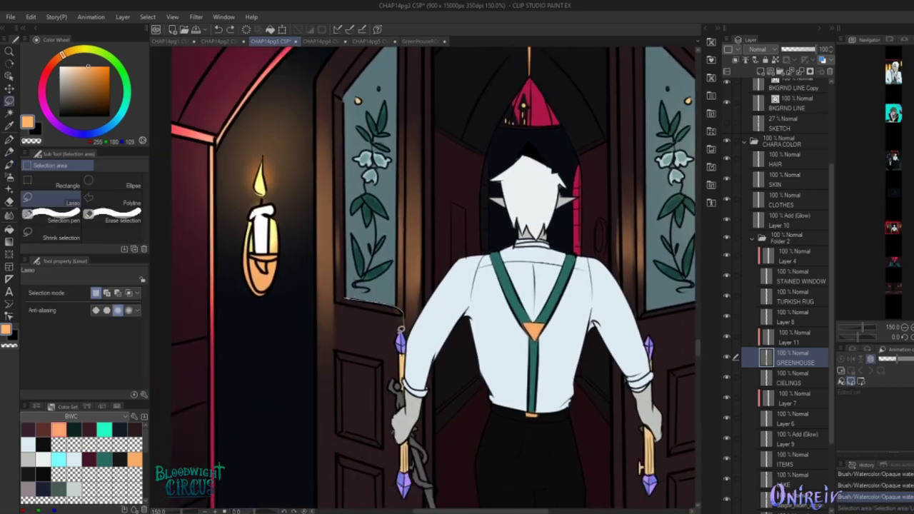
pyautogui.moveTo(336, 347); pyautogui.dragTo(337, 306)
pyautogui.press('b')
pyautogui.moveTo(300, 200); pyautogui.dragTo(381, 286)
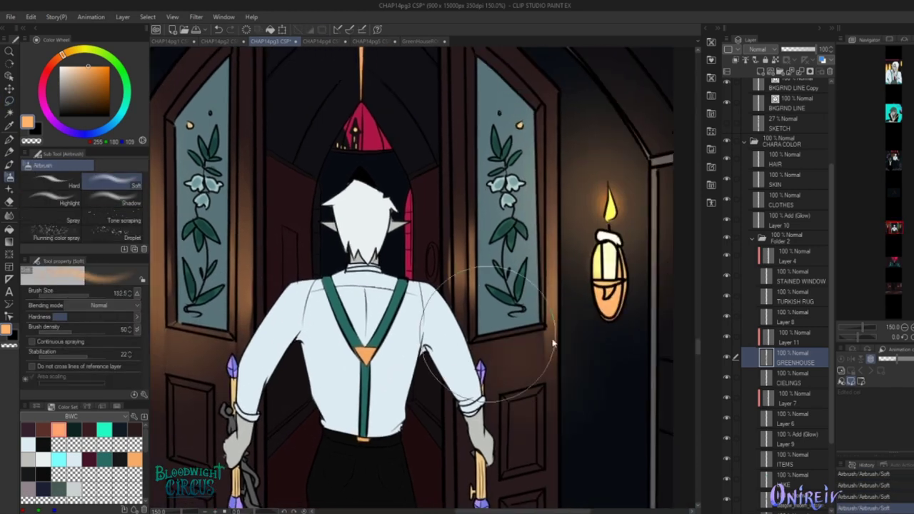
pyautogui.moveTo(509, 307)
pyautogui.mouseDown()
pyautogui.moveTo(534, 337)
pyautogui.moveTo(515, 317)
pyautogui.mouseUp()
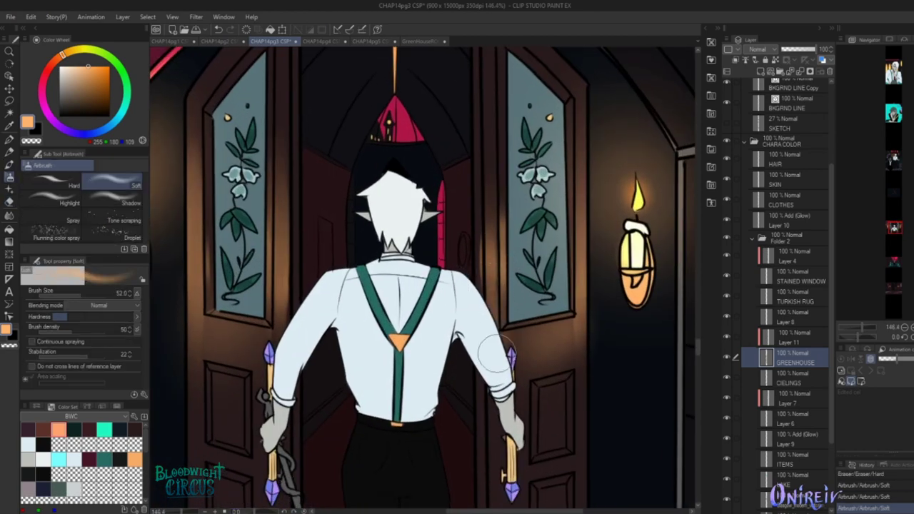
pyautogui.scroll(1, 491, 250)
pyautogui.moveTo(490, 190); pyautogui.dragTo(505, 241)
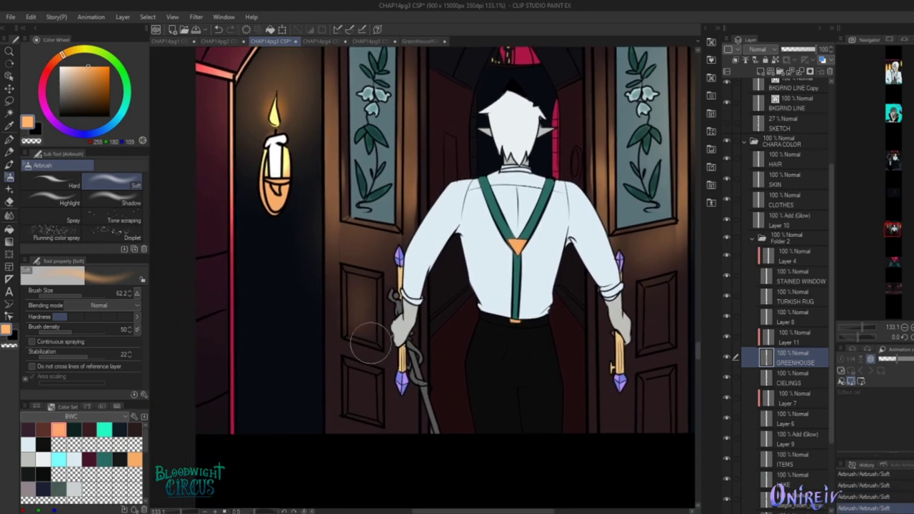
# Lasso the left door's upper inset panel, shade inside it with orange and sampled dark brown, and clear the selection
pyautogui.press('m')
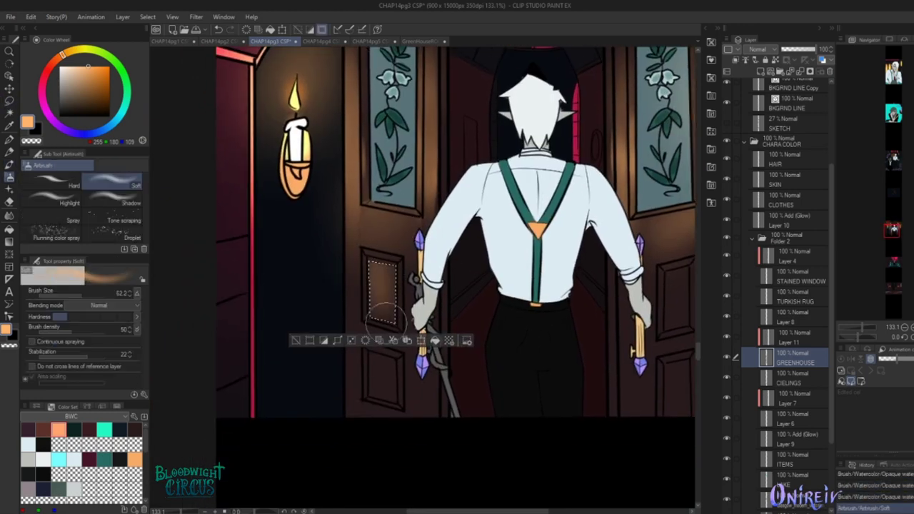
pyautogui.hotkey('ctrl', 'd')
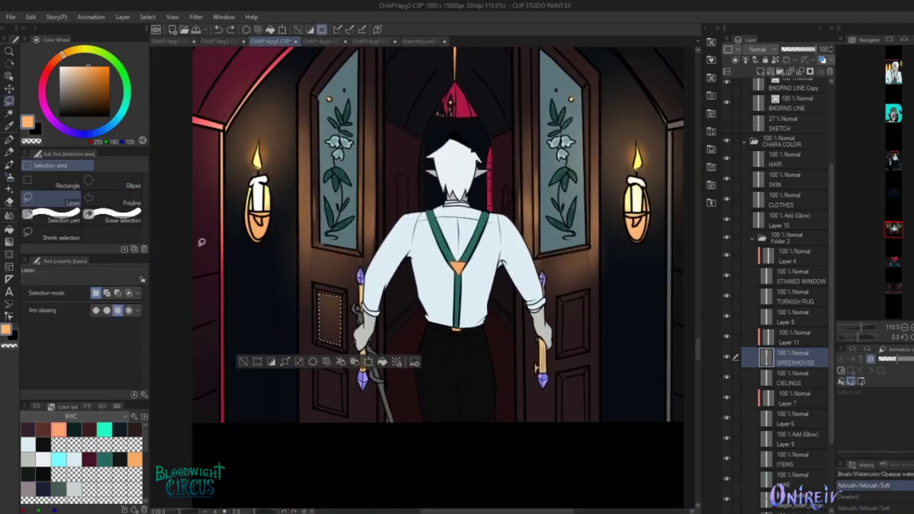
pyautogui.press('e')
pyautogui.keyDown('alt'); pyautogui.click(313, 394); pyautogui.keyUp('alt')
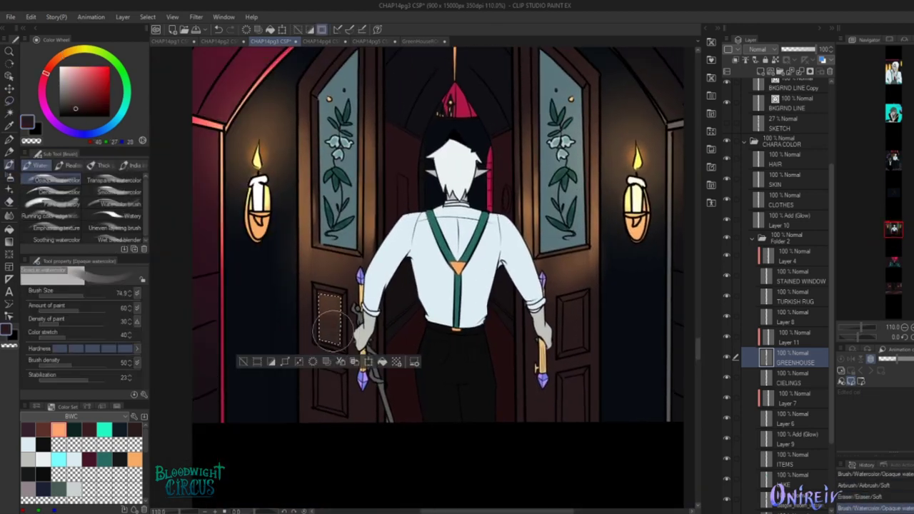
pyautogui.press('b')
pyautogui.hotkey('ctrl', 'd')
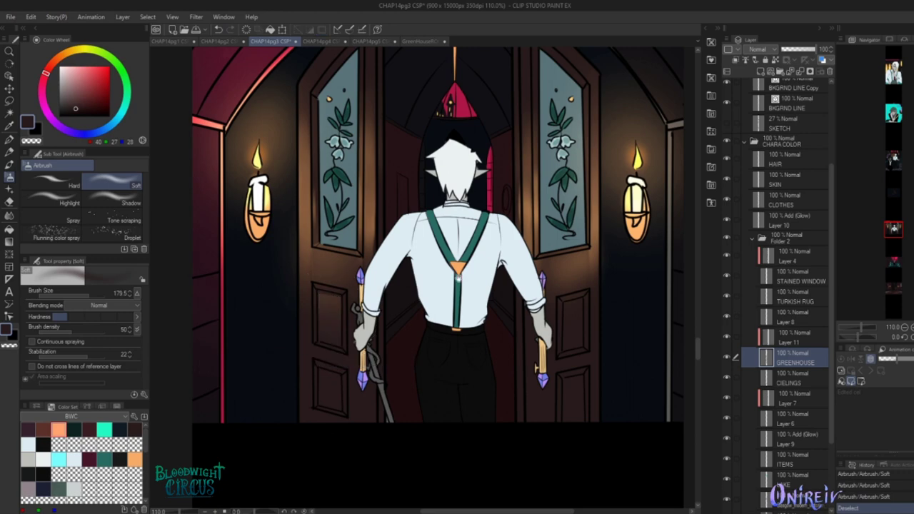
# Lasso the right door's upper inset panel, airbrush sampled light brown inside it, and clear the selection
pyautogui.scroll(5, 480, 282)
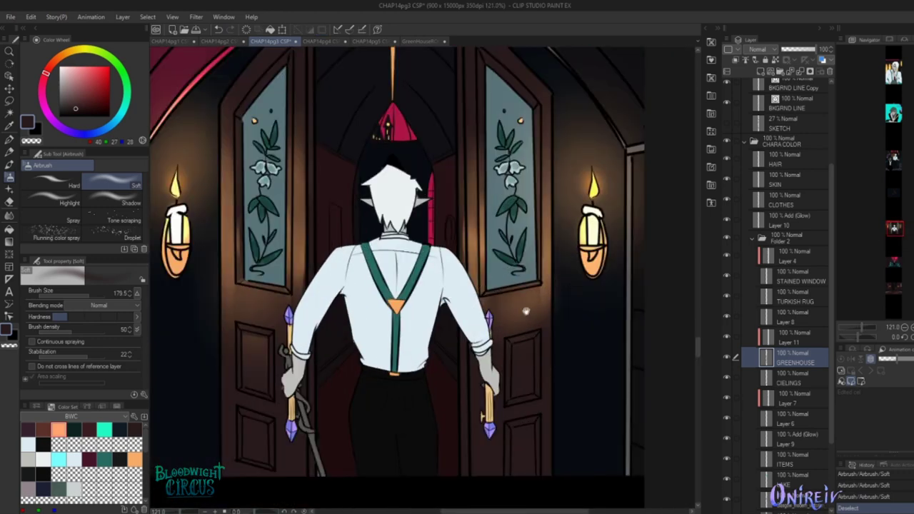
pyautogui.press('m')
pyautogui.moveTo(461, 298); pyautogui.dragTo(497, 287)
pyautogui.moveTo(471, 379); pyautogui.dragTo(461, 383)
pyautogui.press('b')
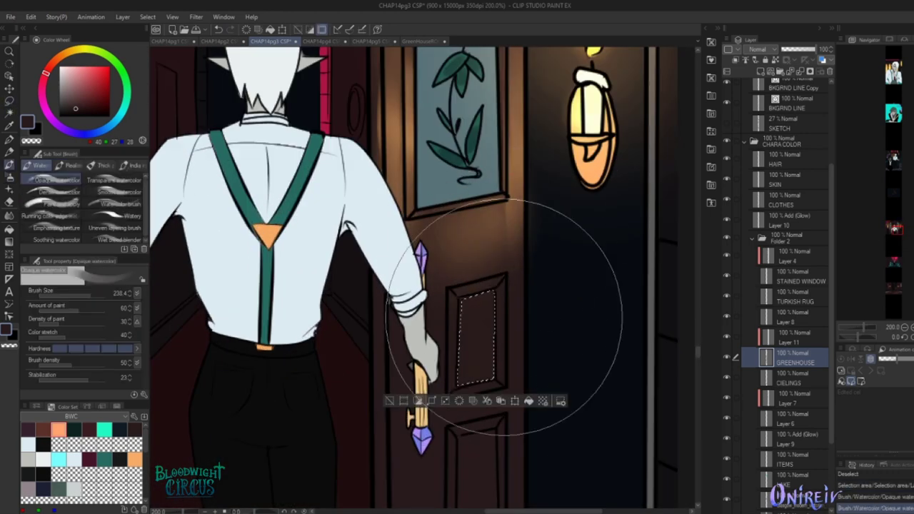
pyautogui.keyDown('alt'); pyautogui.click(436, 228); pyautogui.keyUp('alt')
pyautogui.moveTo(464, 307)
pyautogui.mouseDown()
pyautogui.moveTo(473, 329)
pyautogui.moveTo(479, 240)
pyautogui.mouseUp()
pyautogui.hotkey('ctrl', 'd')
pyautogui.scroll(-5, 479, 240)
pyautogui.scroll(3, 485, 293)
pyautogui.press('e')
pyautogui.scroll(-5, 485, 292)
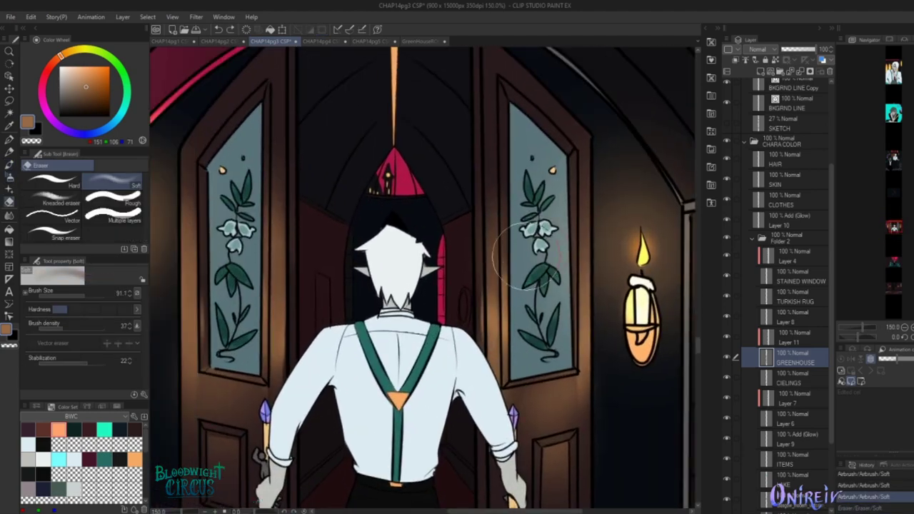
# Try a stroke of sampled candle yellow on the right door's window in the STAINED WINDOW layer
pyautogui.scroll(3, 542, 257)
pyautogui.scroll(2, 421, 278)
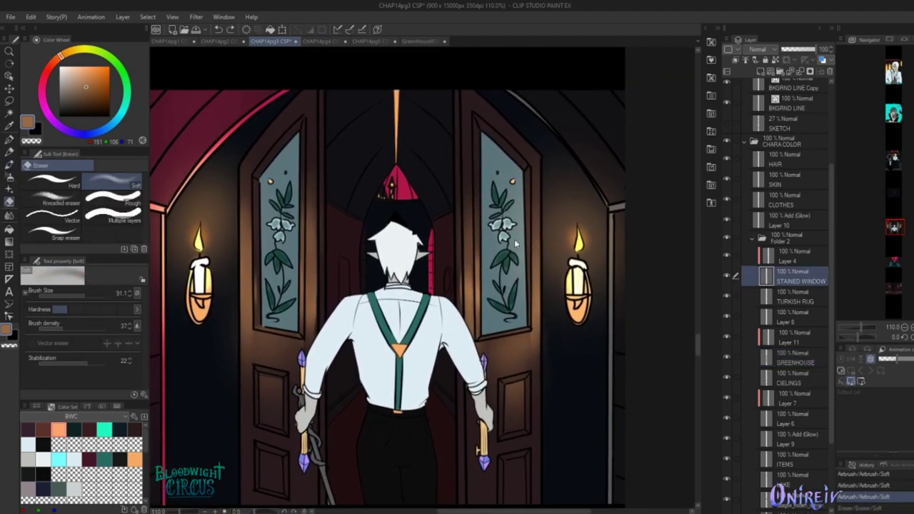
pyautogui.click(729, 281)
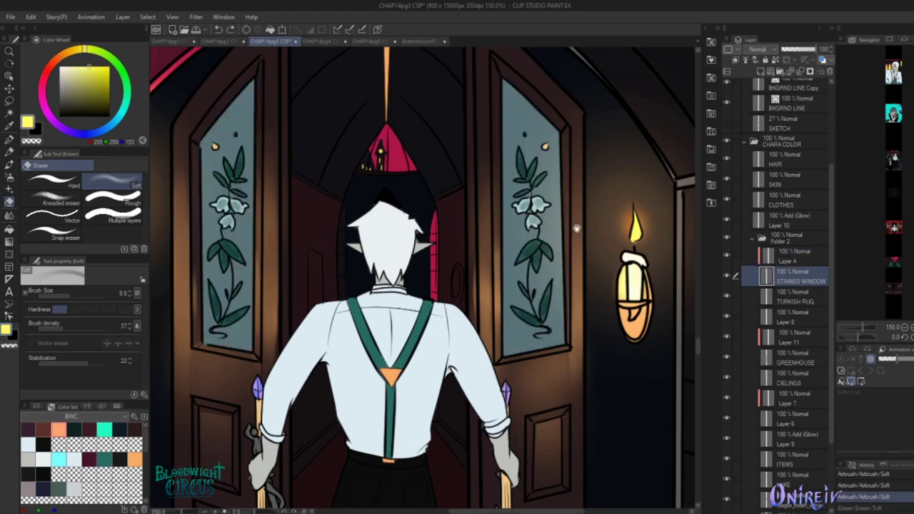
pyautogui.press('b')
pyautogui.moveTo(500, 225); pyautogui.dragTo(510, 232)
pyautogui.hotkey('ctrl', 'z')
pyautogui.scroll(2, 510, 232)
# Set Layer 4 to Add (Glow) and paint soft yellow candle reflections on the right door's window glass
pyautogui.click(792, 256)
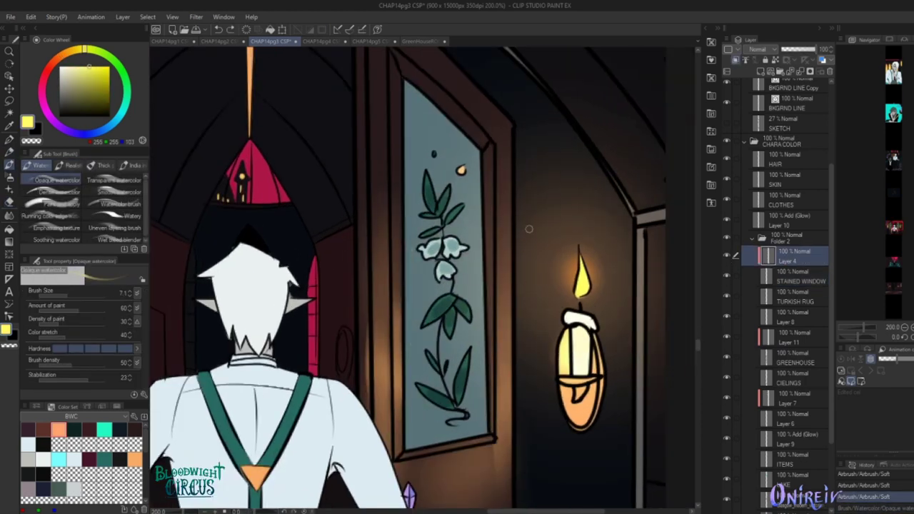
pyautogui.moveTo(469, 274); pyautogui.dragTo(486, 274)
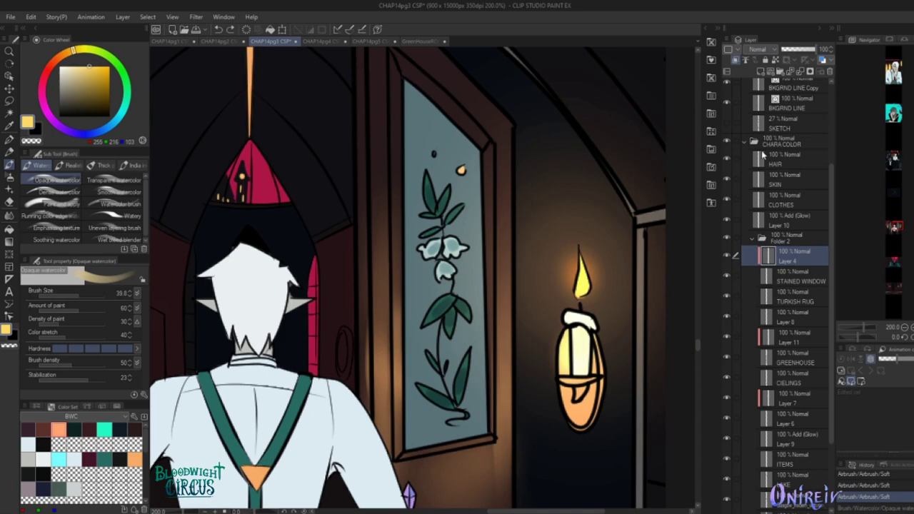
pyautogui.click(756, 49)
pyautogui.click(771, 214)
pyautogui.moveTo(485, 286)
pyautogui.mouseDown()
pyautogui.moveTo(458, 285)
pyautogui.moveTo(437, 246)
pyautogui.mouseUp()
pyautogui.moveTo(437, 289); pyautogui.dragTo(432, 375)
pyautogui.hotkey('ctrl', 'z')
pyautogui.hotkey('ctrl', 'z')
pyautogui.moveTo(439, 298)
pyautogui.mouseDown()
pyautogui.moveTo(421, 389)
pyautogui.moveTo(457, 377)
pyautogui.moveTo(448, 389)
pyautogui.mouseUp()
# Add a Darken layer above Layer 4 and brush sampled brown over the right window's reflections
pyautogui.keyDown('alt'); pyautogui.click(430, 275); pyautogui.keyUp('alt')
pyautogui.click(761, 71)
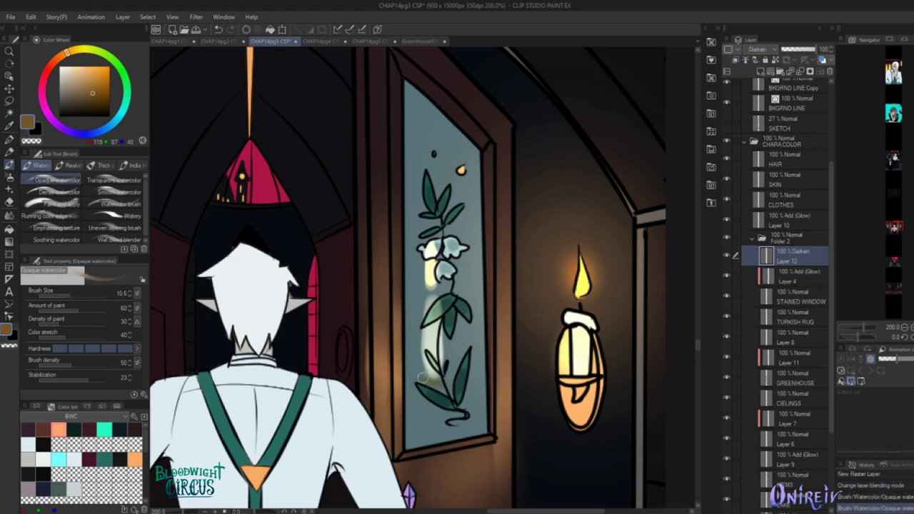
# Paint matching golden-yellow candle reflections on the left door's window glass in Layer 4
pyautogui.scroll(-3, 423, 378)
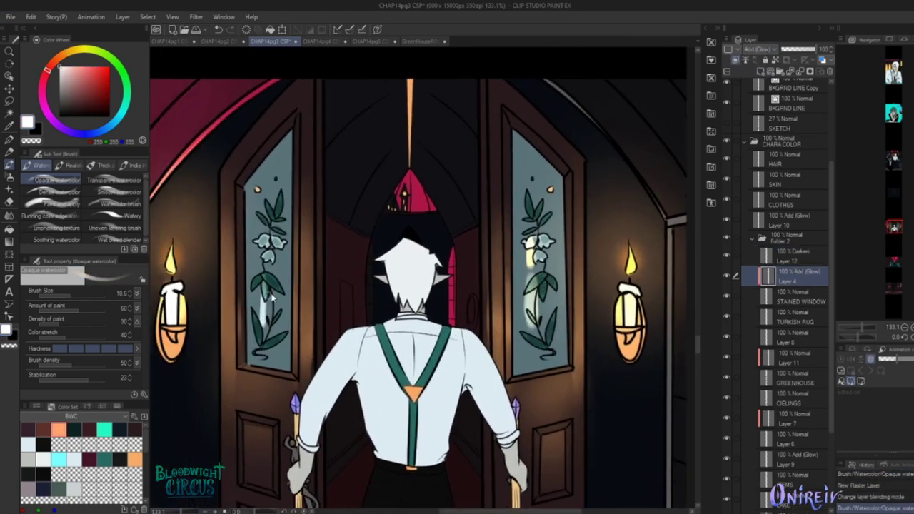
pyautogui.moveTo(271, 299)
pyautogui.mouseDown()
pyautogui.moveTo(280, 297)
pyautogui.moveTo(272, 320)
pyautogui.mouseUp()
pyautogui.hotkey('ctrl', 'z')
pyautogui.hotkey('ctrl', 'z')
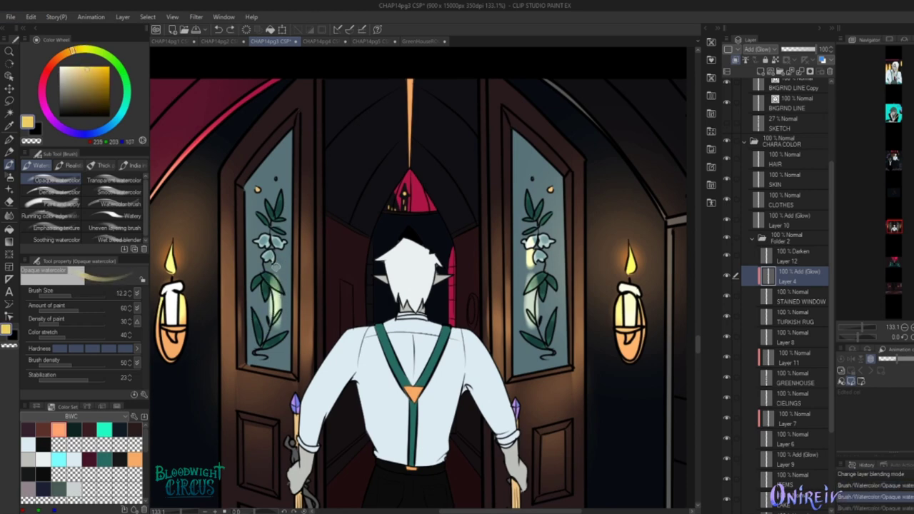
pyautogui.scroll(-2, 395, 194)
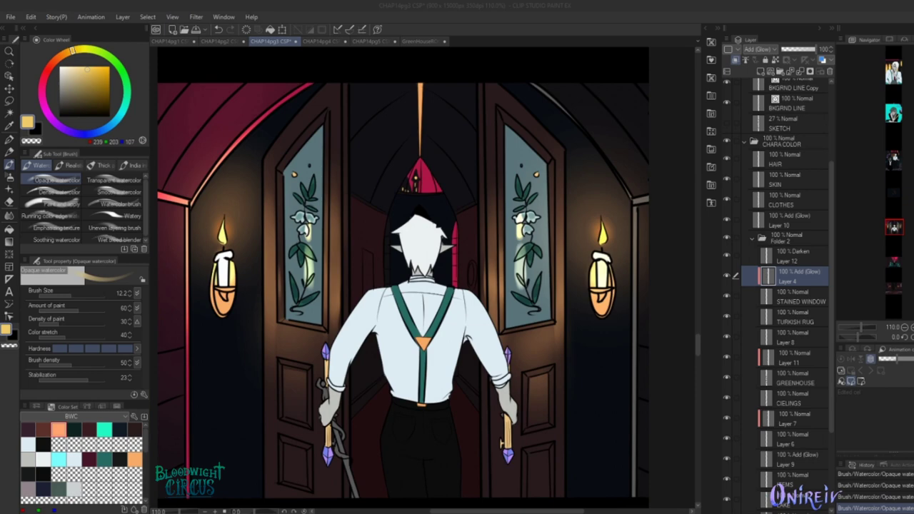
# Lasso both door windows, brush bright crimson over the glass on a new clipped Add (Glow) layer above Layer 4, and deselect
pyautogui.click(10, 100)
pyautogui.moveTo(294, 312); pyautogui.dragTo(292, 314)
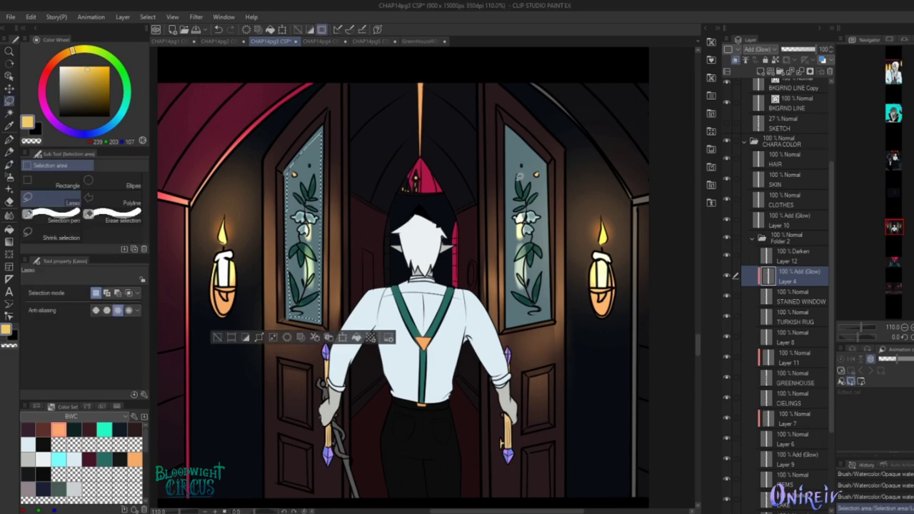
pyautogui.moveTo(542, 154); pyautogui.dragTo(511, 136)
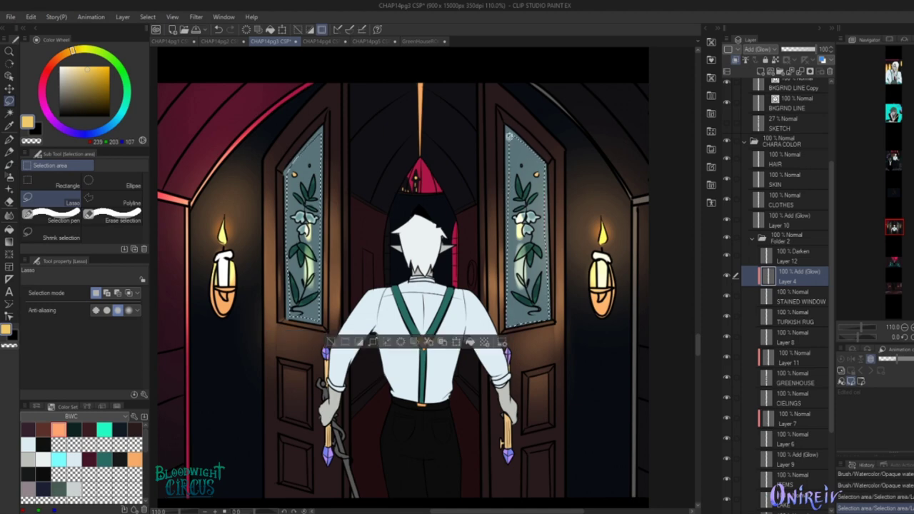
pyautogui.press('p')
pyautogui.click(769, 71)
pyautogui.hotkey('ctrl', 'alt', 'g')
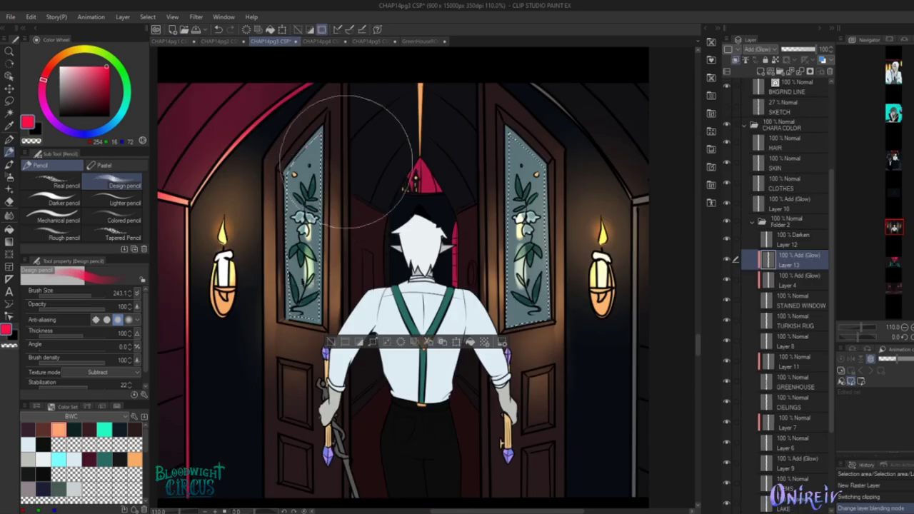
pyautogui.press('b')
pyautogui.moveTo(315, 250)
pyautogui.mouseDown()
pyautogui.moveTo(346, 184)
pyautogui.moveTo(505, 127)
pyautogui.moveTo(546, 279)
pyautogui.mouseUp()
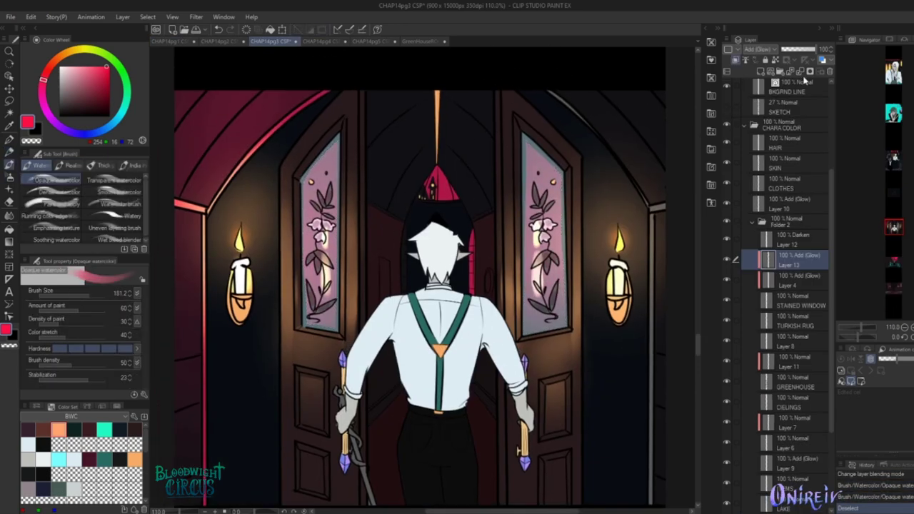
# Shift the glass tint to green with Hue/Saturation/Luminosity, set its layer to 40% opacity and merge it into Layer 4
pyautogui.click(801, 49)
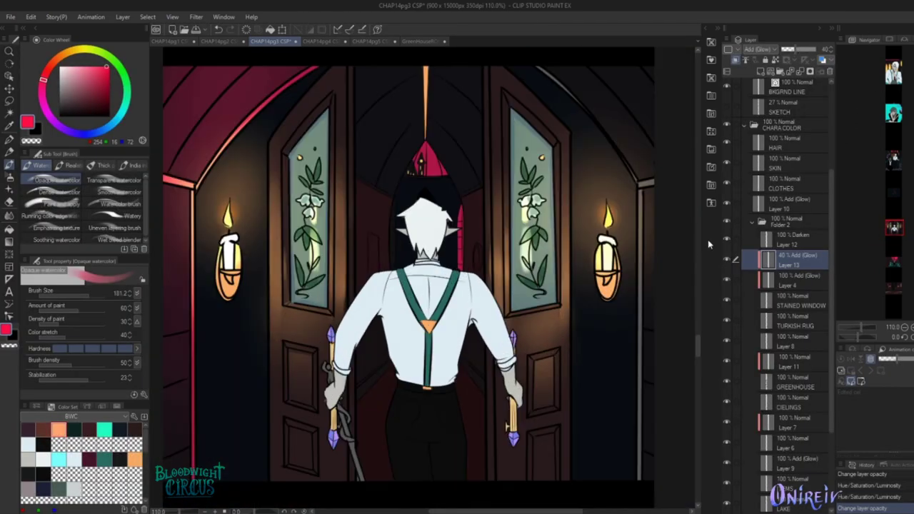
pyautogui.hotkey('ctrl', 'e')
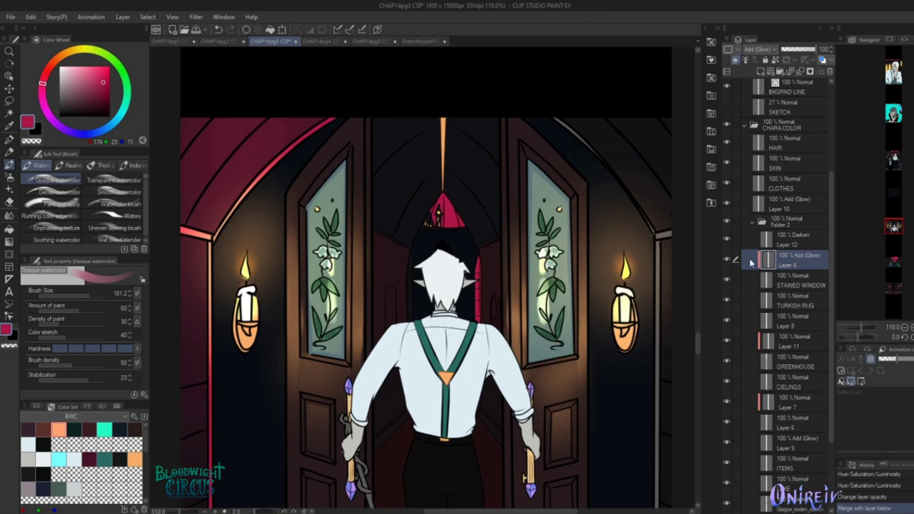
# Merge the glass reflections into STAINED WINDOW and set up a new Add (Glow) layer above the LAKE layer
pyautogui.hotkey('ctrl', 'e')
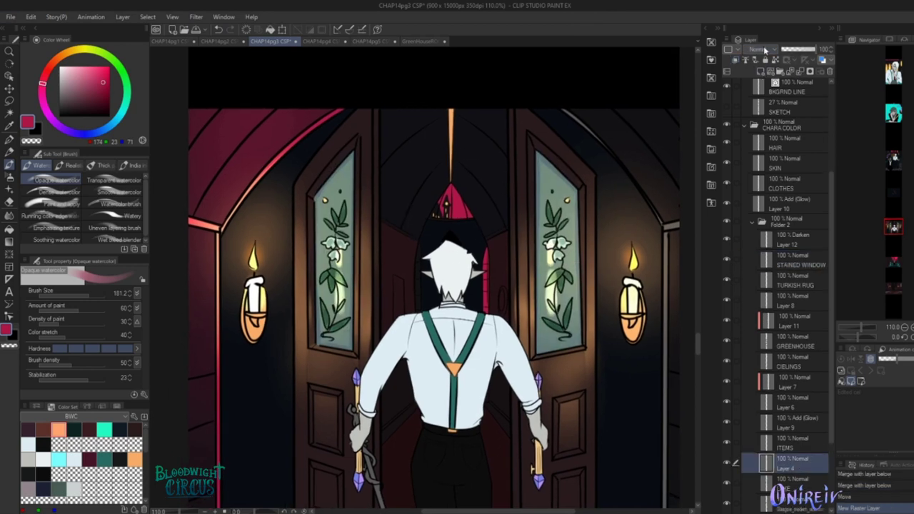
pyautogui.click(744, 60)
pyautogui.click(744, 60)
pyautogui.click(500, 202)
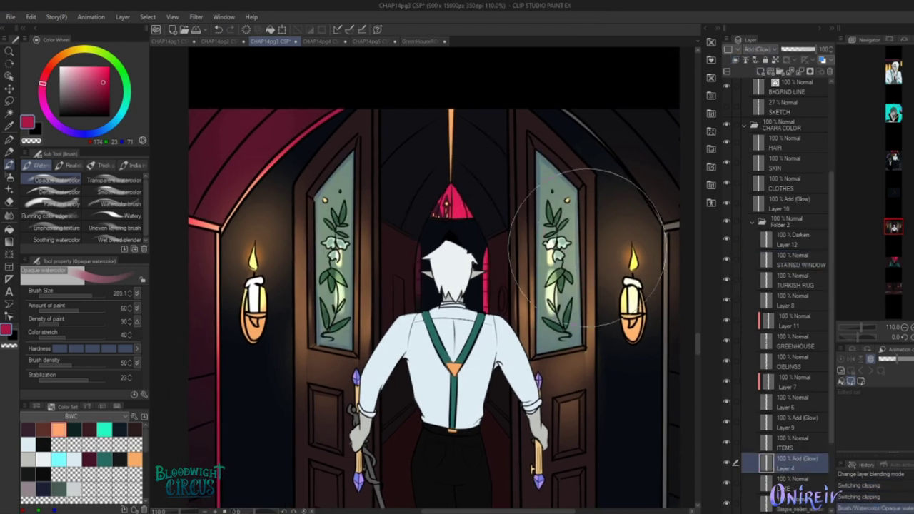
pyautogui.scroll(3, 506, 226)
pyautogui.hotkey('ctrl', 'z')
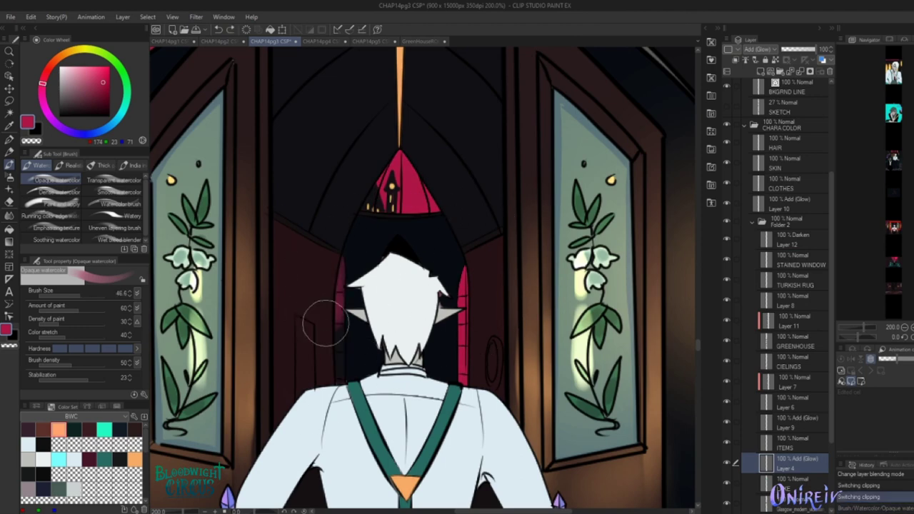
# Brighten the small red arched window with soft airbrushed crimson glow and merge the glow layer into LAKE
pyautogui.press(']')
pyautogui.press(']')
pyautogui.press(']')
pyautogui.press(']')
pyautogui.scroll(-1, 471, 207)
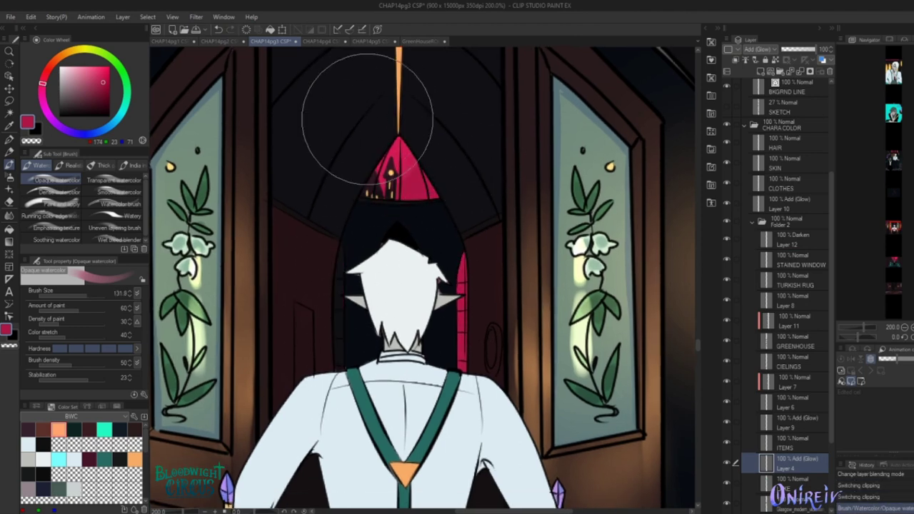
pyautogui.press('b')
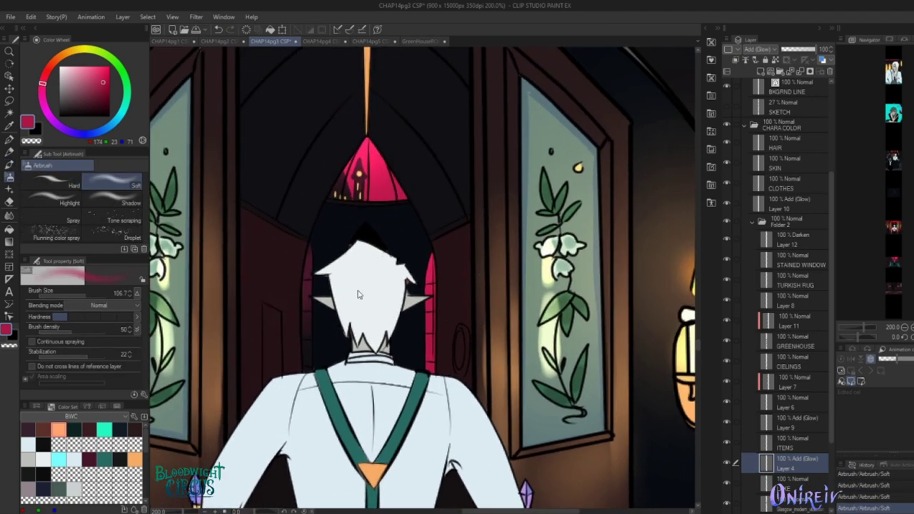
pyautogui.scroll(-4, 428, 122)
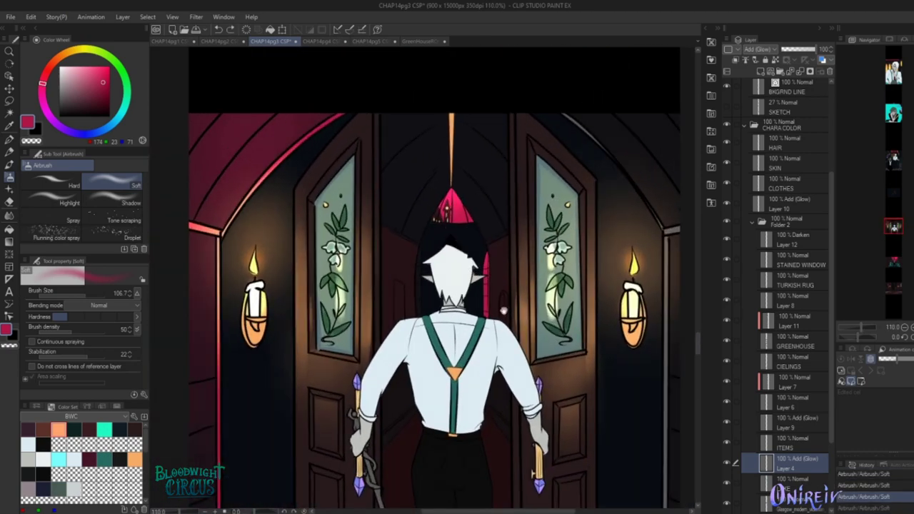
pyautogui.hotkey('ctrl', 'e')
# Airbrush a soft crimson glow around the arched window on a new layer above CIELINGS and erase it from the glass
pyautogui.click(742, 259)
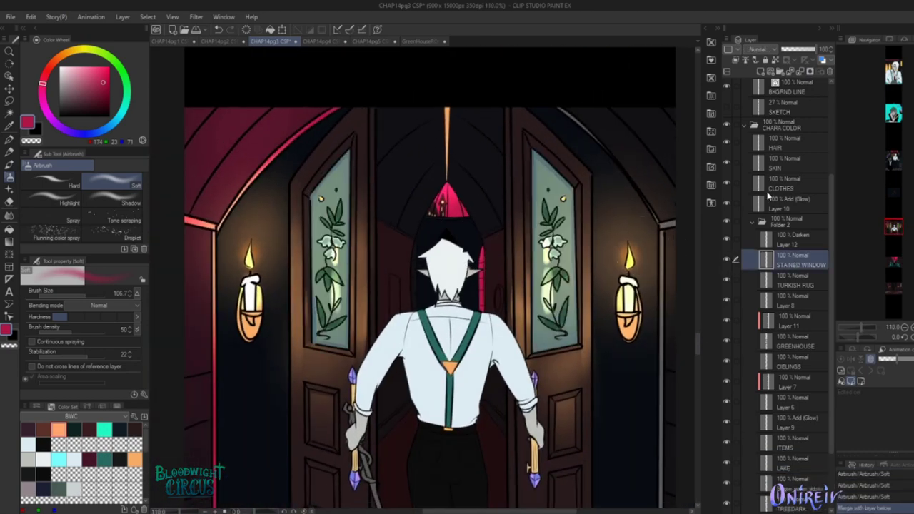
pyautogui.scroll(5, 800, 307)
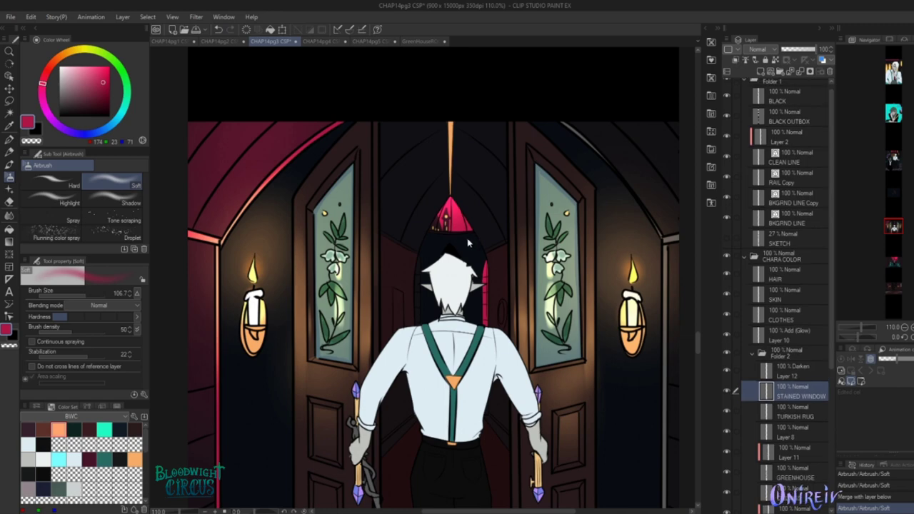
pyautogui.click(788, 493)
pyautogui.moveTo(510, 228); pyautogui.dragTo(432, 282)
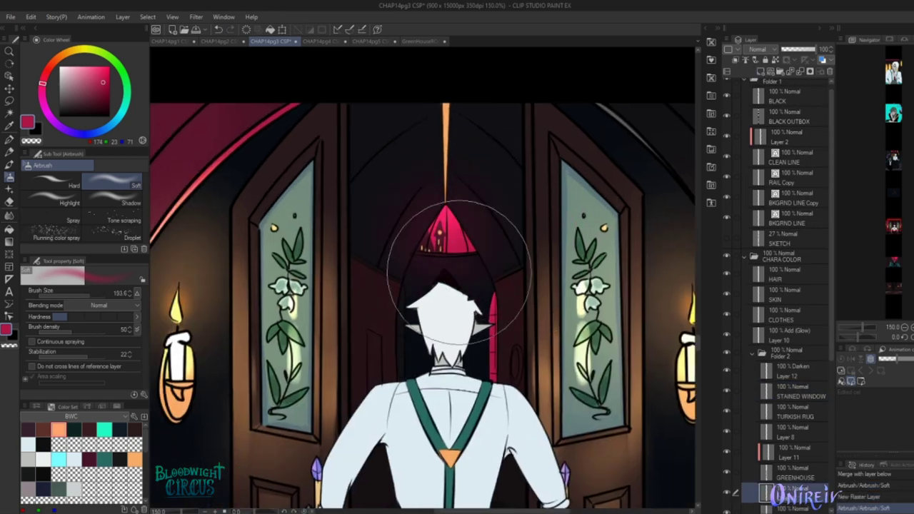
pyautogui.press('e')
pyautogui.scroll(5, 450, 235)
pyautogui.press('e')
pyautogui.moveTo(412, 246)
pyautogui.mouseDown()
pyautogui.moveTo(406, 277)
pyautogui.moveTo(448, 280)
pyautogui.moveTo(407, 277)
pyautogui.mouseUp()
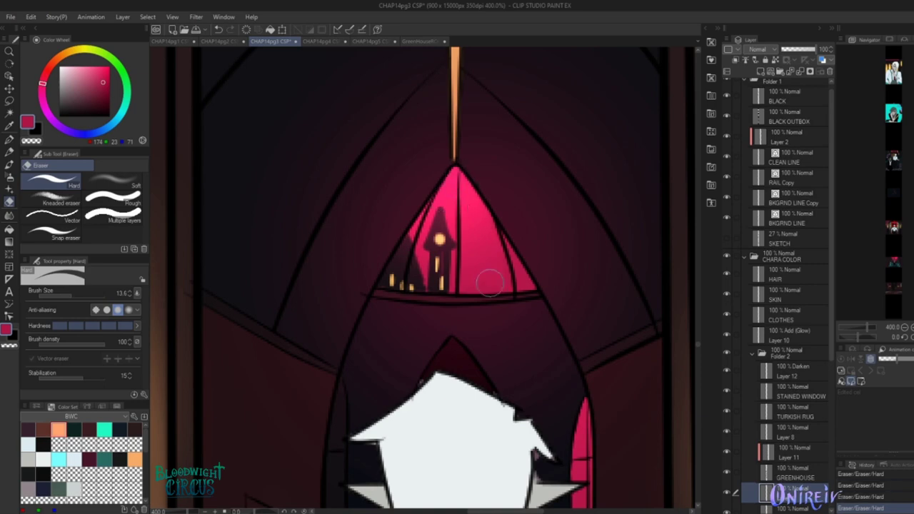
pyautogui.scroll(-7, 461, 243)
pyautogui.scroll(3, 469, 312)
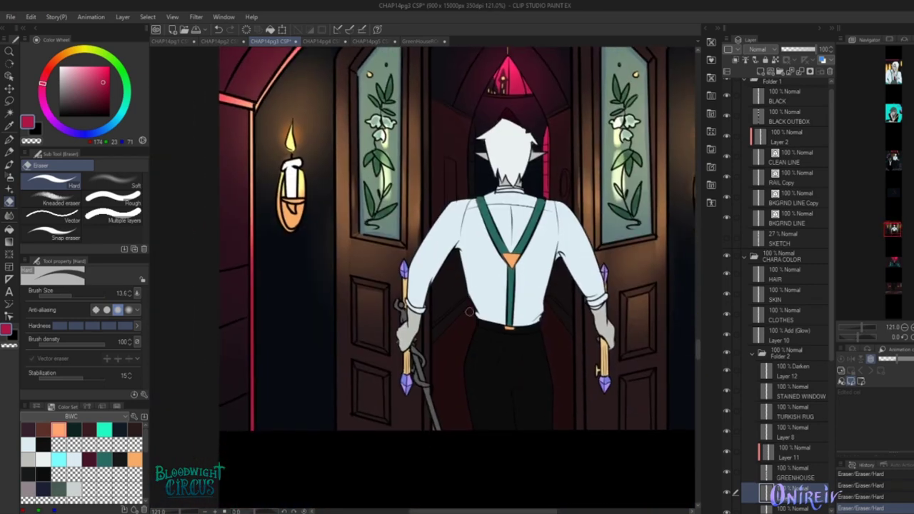
# Color the gray curved ornaments around the left door handle orange on the CLOTHES layer with the G-pen
pyautogui.scroll(2, 469, 311)
pyautogui.click(785, 314)
pyautogui.scroll(2, 685, 321)
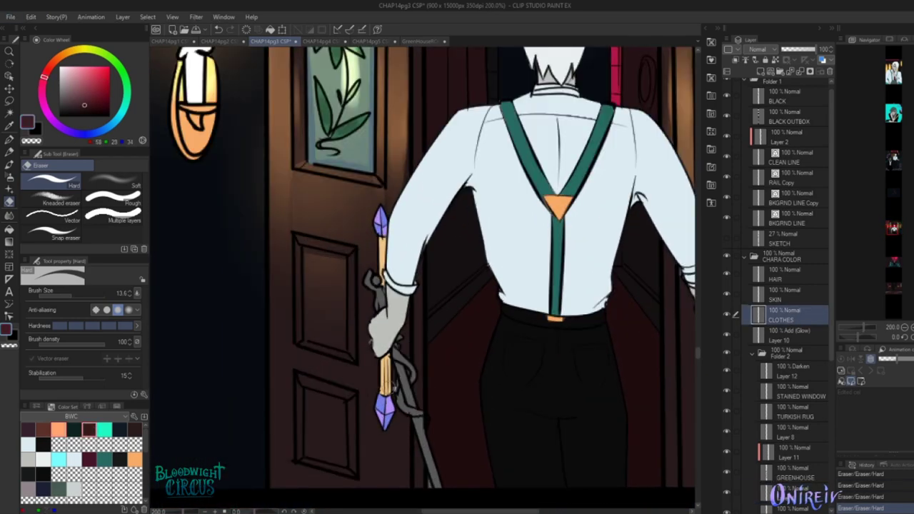
pyautogui.press('p')
pyautogui.scroll(2, 392, 295)
pyautogui.moveTo(377, 286)
pyautogui.mouseDown()
pyautogui.moveTo(382, 319)
pyautogui.moveTo(407, 300)
pyautogui.mouseUp()
pyautogui.keyDown('alt'); pyautogui.click(384, 185); pyautogui.keyUp('alt')
pyautogui.moveTo(357, 235)
pyautogui.mouseDown()
pyautogui.moveTo(379, 269)
pyautogui.moveTo(377, 314)
pyautogui.mouseUp()
pyautogui.scroll(-2, 411, 327)
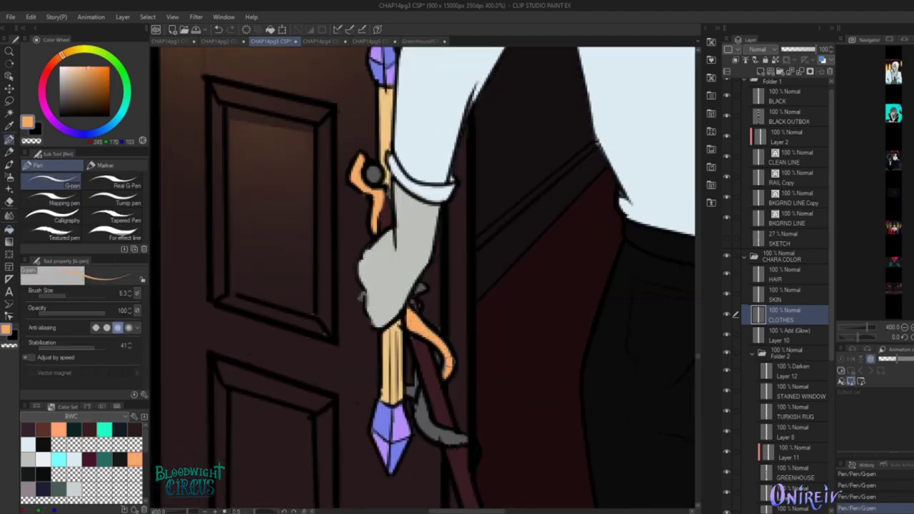
pyautogui.scroll(-1, 443, 360)
pyautogui.moveTo(425, 369); pyautogui.dragTo(444, 412)
pyautogui.scroll(2, 415, 360)
# Color the dark patch beside the left hand light gray and erase the stray gray at the hand's edge on GREENHOUSE
pyautogui.keyDown('alt'); pyautogui.click(413, 357); pyautogui.keyUp('alt')
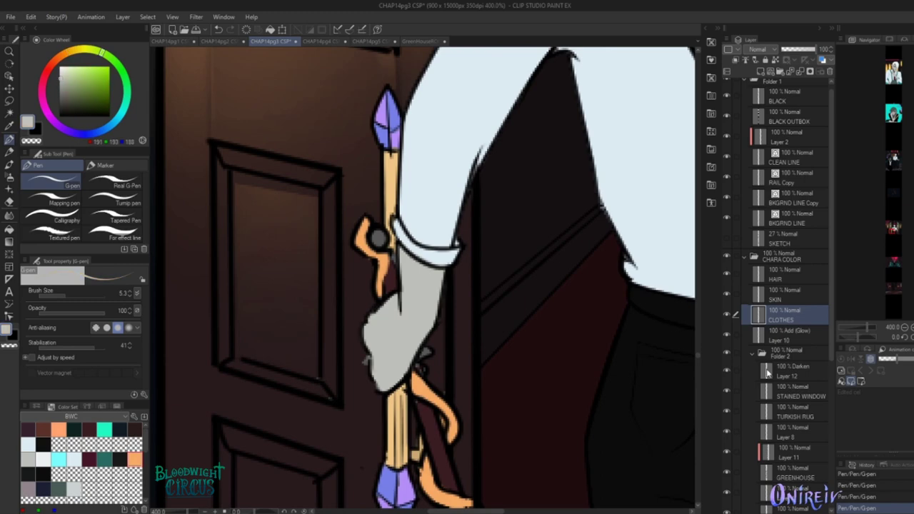
pyautogui.keyDown('ctrl'); pyautogui.keyDown('shift'); pyautogui.click(397, 341); pyautogui.keyUp('shift'); pyautogui.keyUp('ctrl')
pyautogui.press('e')
pyautogui.click(785, 471)
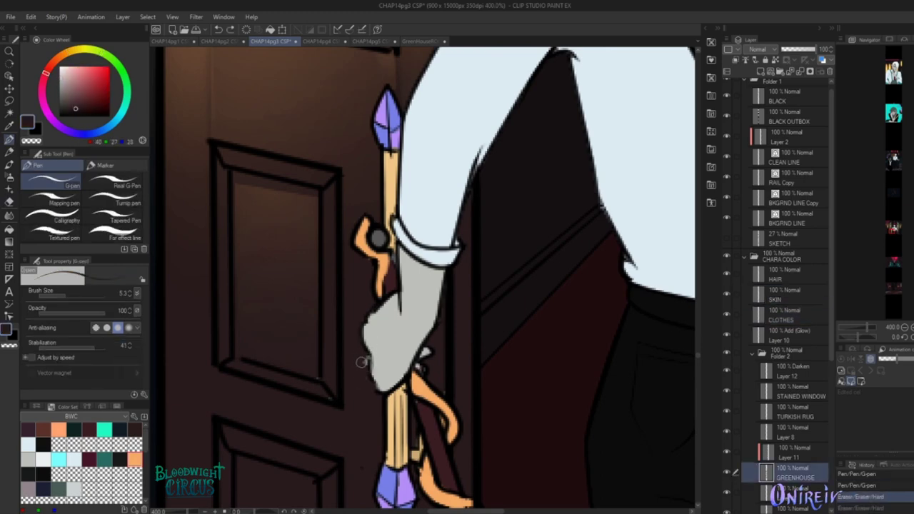
# Color the round gem above the left hand bright crimson with the G-pen
pyautogui.press('p')
pyautogui.click(88, 457)
pyautogui.click(107, 73)
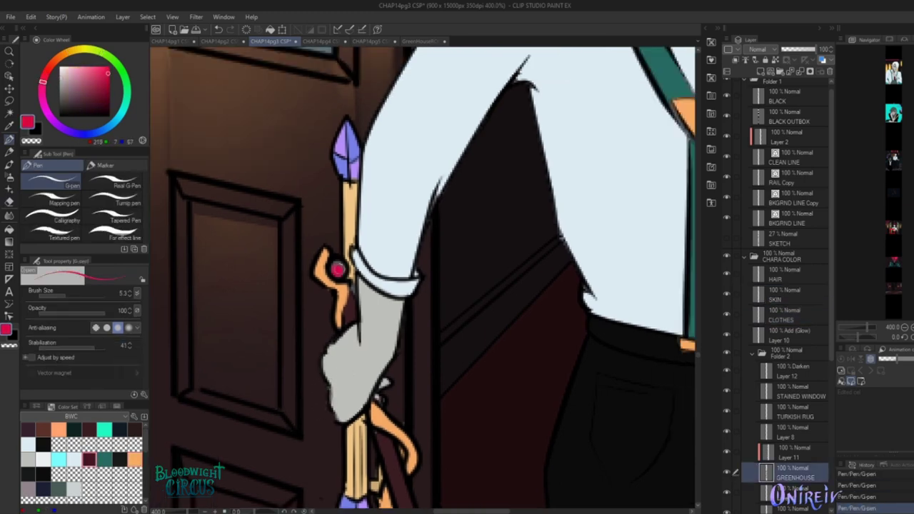
pyautogui.hotkey('ctrl', '0')
# Add an Add (Glow) layer above CLOTHES and brush sampled orange highlights onto the curved ornaments by the left hand
pyautogui.scroll(2, 404, 303)
pyautogui.keyDown('ctrl'); pyautogui.keyDown('shift'); pyautogui.click(404, 302); pyautogui.keyUp('shift'); pyautogui.keyUp('ctrl')
pyautogui.scroll(-1, 404, 302)
pyautogui.scroll(5, 404, 303)
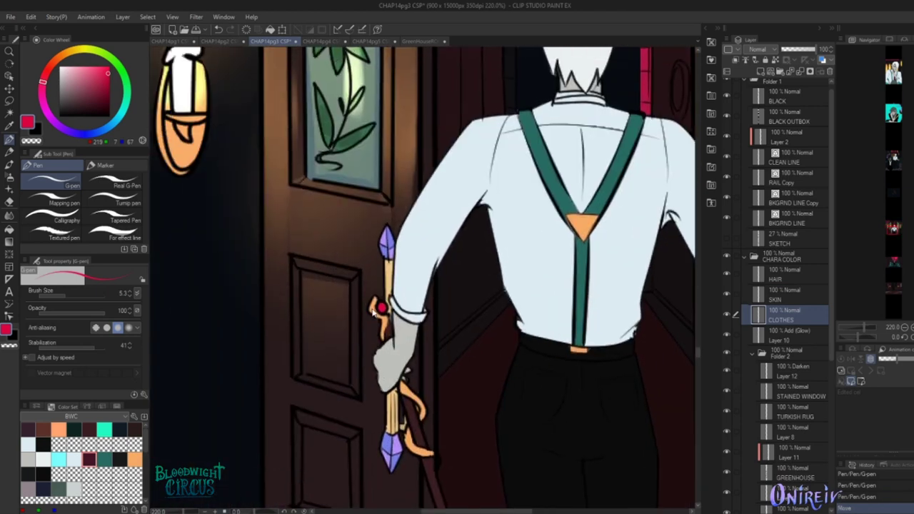
pyautogui.click(766, 61)
pyautogui.click(764, 48)
pyautogui.keyDown('alt'); pyautogui.click(318, 282); pyautogui.keyUp('alt')
pyautogui.press('b')
pyautogui.moveTo(314, 272); pyautogui.dragTo(341, 341)
pyautogui.scroll(-2, 422, 279)
pyautogui.moveTo(379, 418); pyautogui.dragTo(391, 449)
pyautogui.moveTo(371, 336); pyautogui.dragTo(397, 285)
pyautogui.scroll(-8, 397, 286)
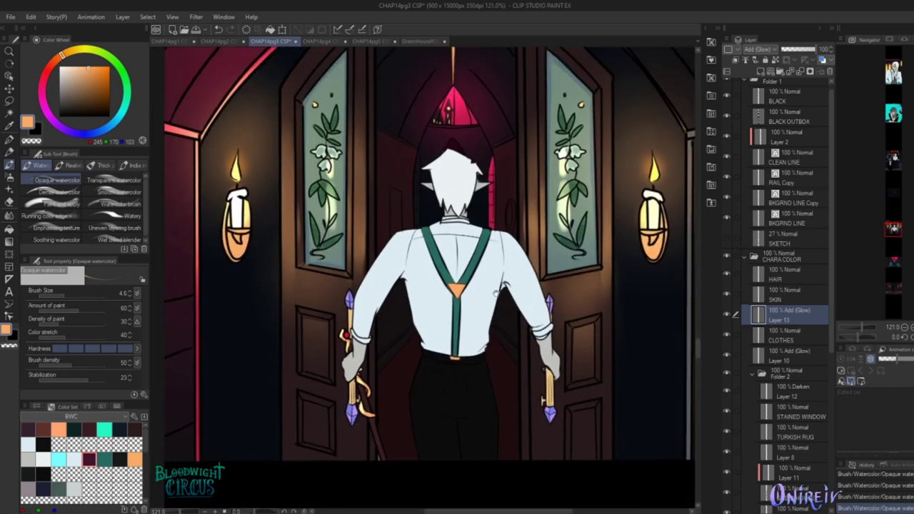
# Add an Add (Glow) layer above ITEMS and brush purple and pale yellow highlights onto both door handles' crystals and bars
pyautogui.scroll(3, 397, 286)
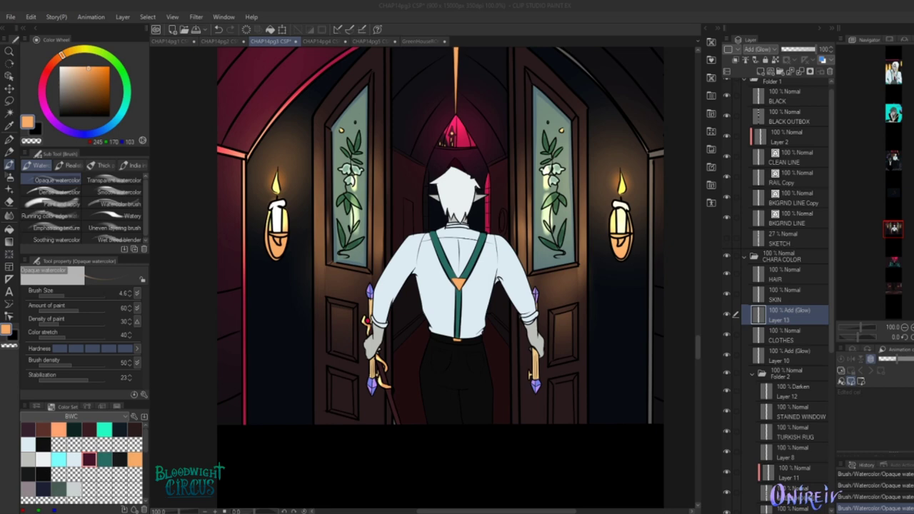
pyautogui.scroll(2, 436, 280)
pyautogui.hotkey('ctrl', 'shift', 'n')
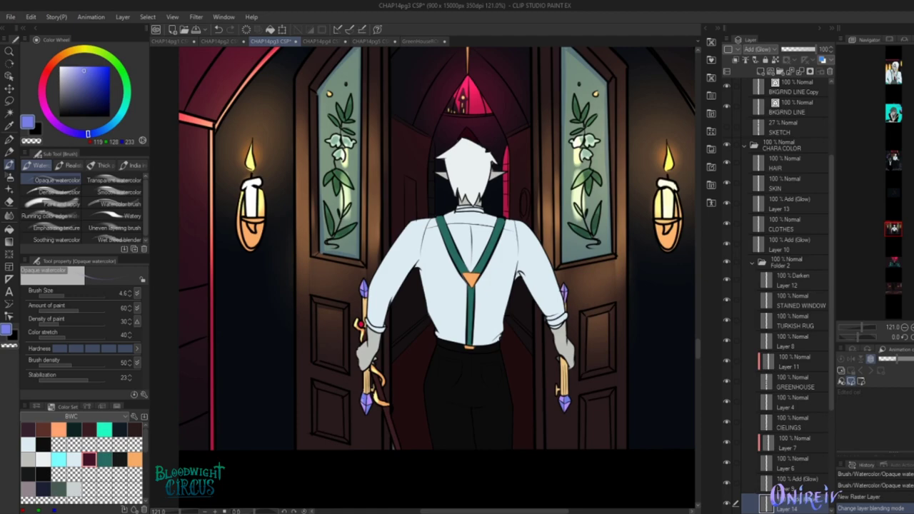
pyautogui.scroll(3, 428, 286)
pyautogui.scroll(1, 428, 285)
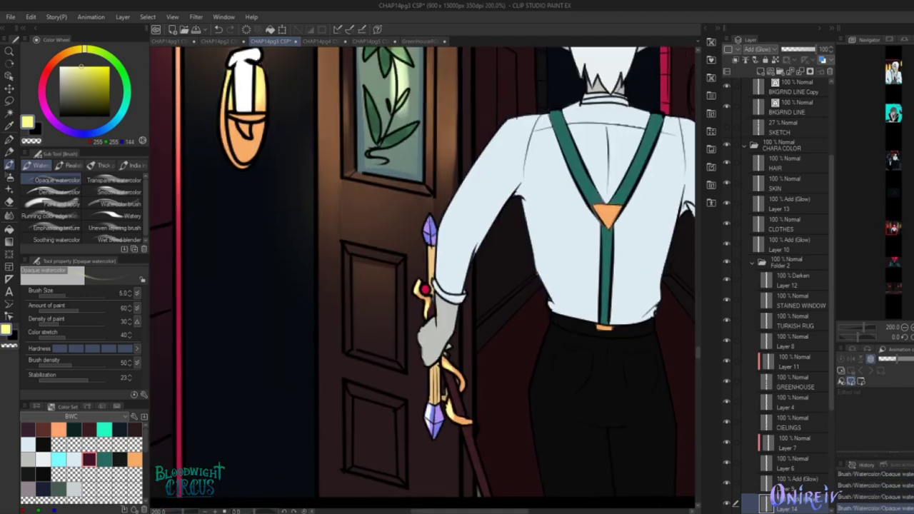
pyautogui.press('h')
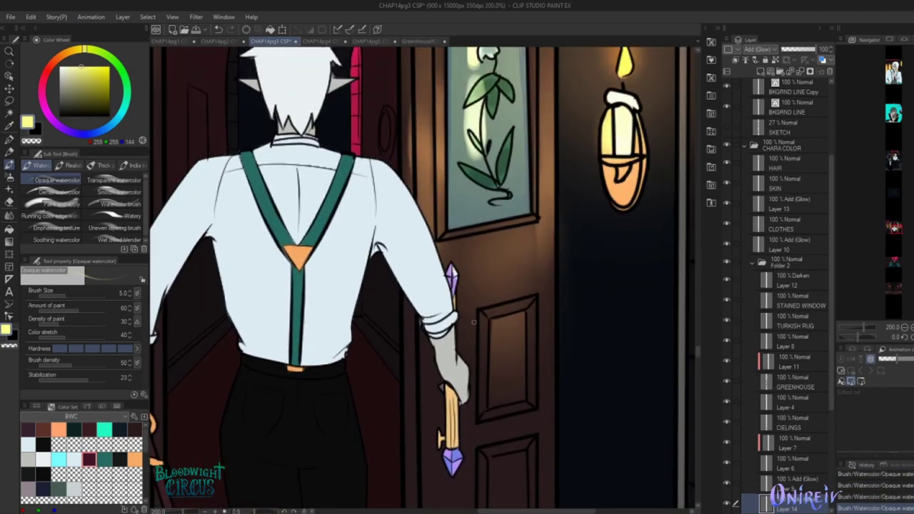
pyautogui.scroll(-5, 457, 454)
pyautogui.scroll(3, 431, 370)
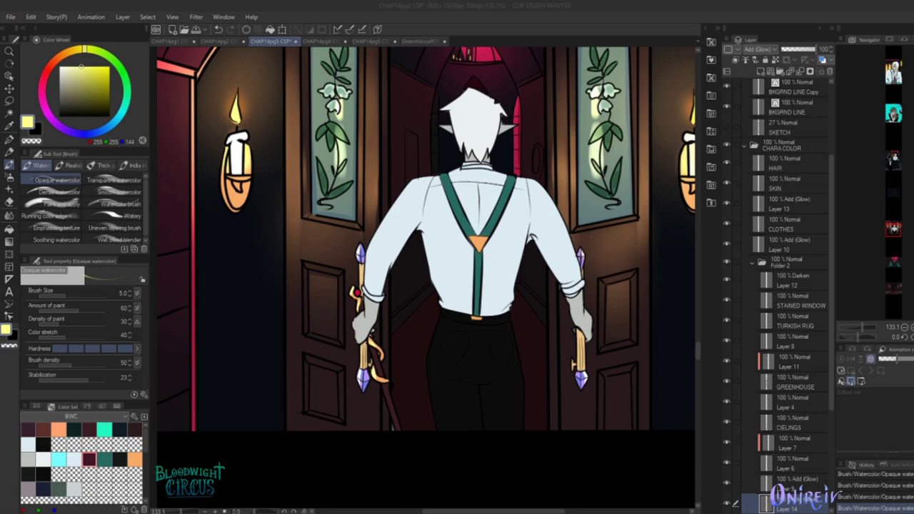
pyautogui.scroll(-3, 892, 228)
pyautogui.moveTo(893, 228)
pyautogui.mouseDown()
pyautogui.moveTo(895, 257)
pyautogui.moveTo(893, 227)
pyautogui.mouseUp()
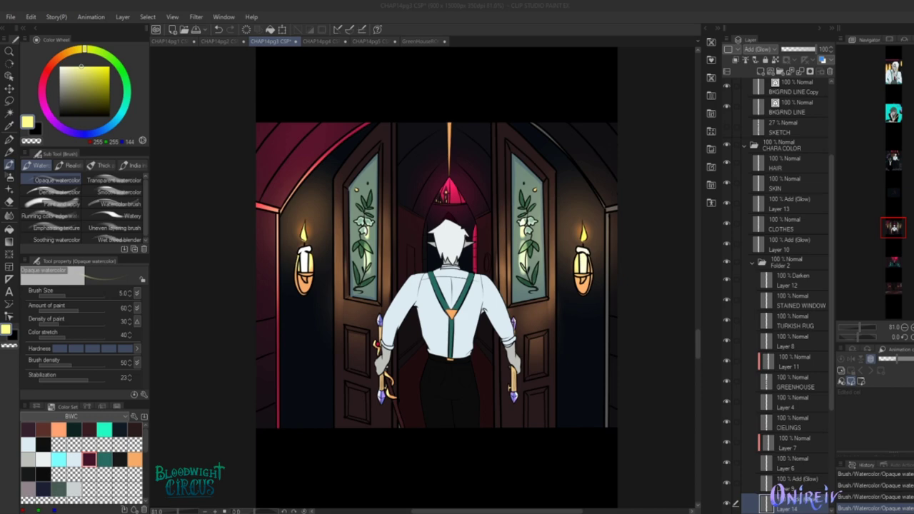
pyautogui.scroll(-10, 437, 279)
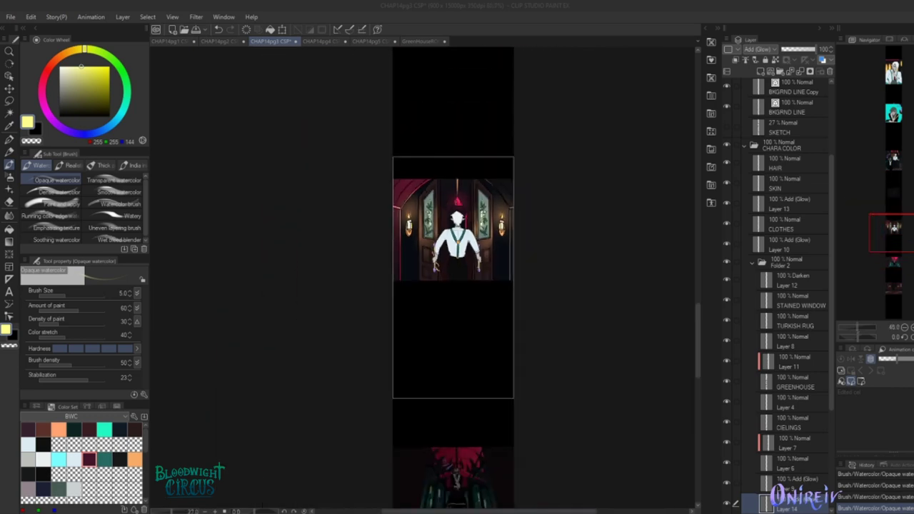
pyautogui.moveTo(697, 408); pyautogui.dragTo(691, 339)
# Paint the right wall's gray post and arch trim in sampled crimson on the ITEMS layer with the G-pen
pyautogui.scroll(3, 461, 278)
pyautogui.keyDown('alt'); pyautogui.click(372, 196); pyautogui.keyUp('alt')
pyautogui.press('g')
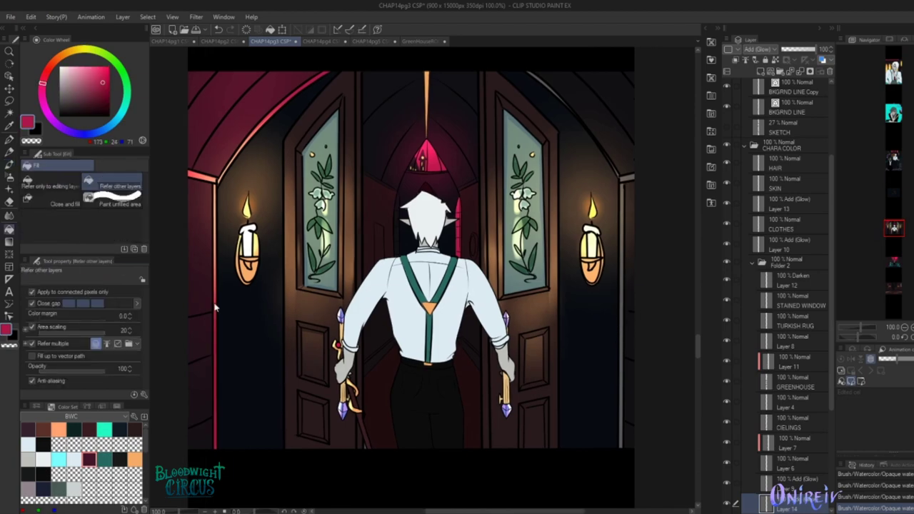
pyautogui.scroll(3, 460, 278)
pyautogui.click(736, 384)
pyautogui.hotkey('ctrl', '-')
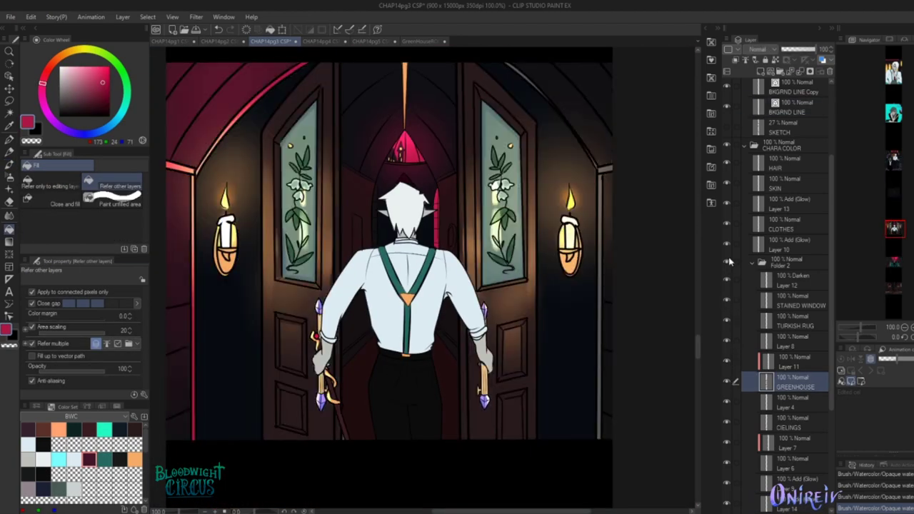
pyautogui.scroll(-3, 726, 506)
pyautogui.click(785, 409)
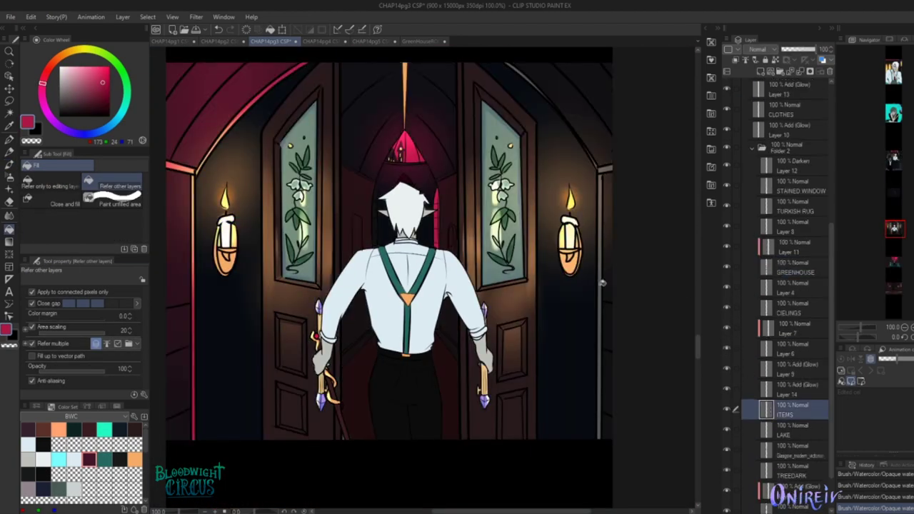
pyautogui.press('p')
pyautogui.scroll(2, 624, 261)
pyautogui.moveTo(624, 261); pyautogui.dragTo(592, 201)
pyautogui.click(560, 442)
pyautogui.keyDown('shift'); pyautogui.click(560, 214); pyautogui.keyUp('shift')
pyautogui.press(']')
pyautogui.scroll(5, 561, 310)
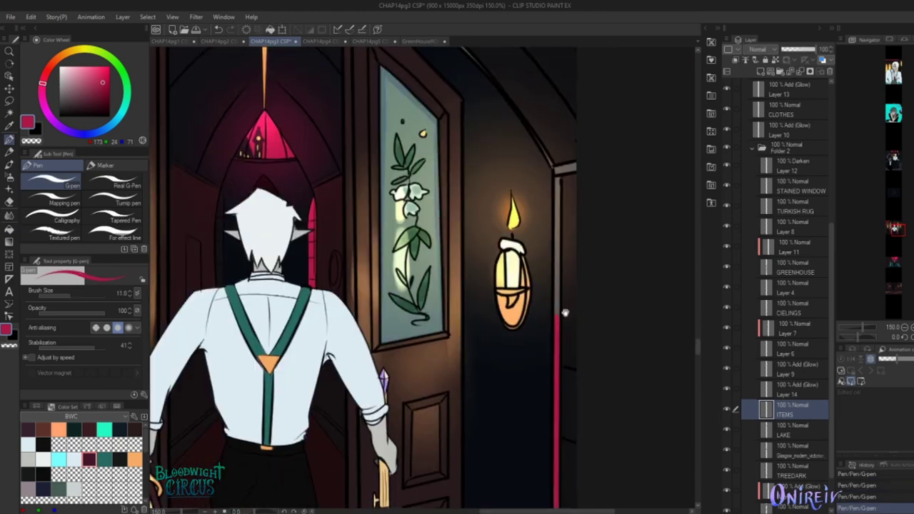
pyautogui.scroll(4, 385, 279)
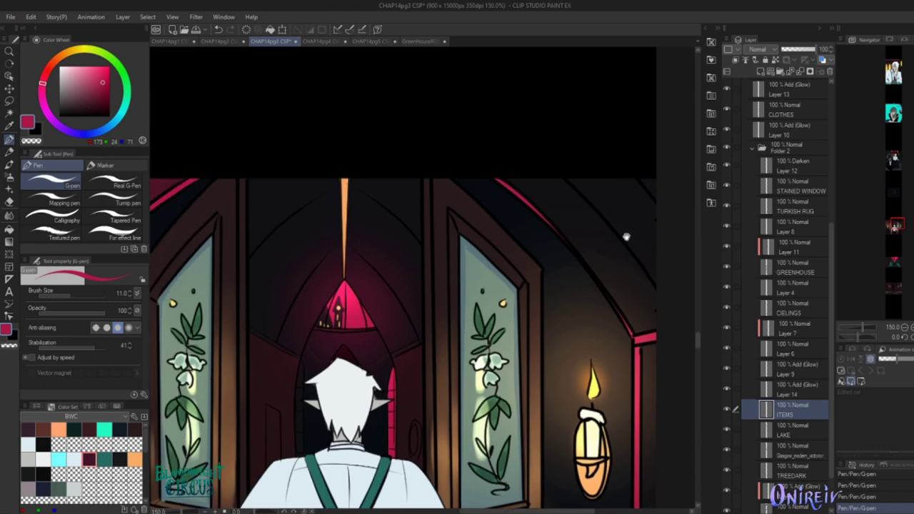
# Brush yellow candlelight highlights onto the right wall's crimson post and trim on the Add (Glow) Layer 9
pyautogui.scroll(-3, 385, 278)
pyautogui.click(792, 369)
pyautogui.press('b')
pyautogui.scroll(3, 624, 259)
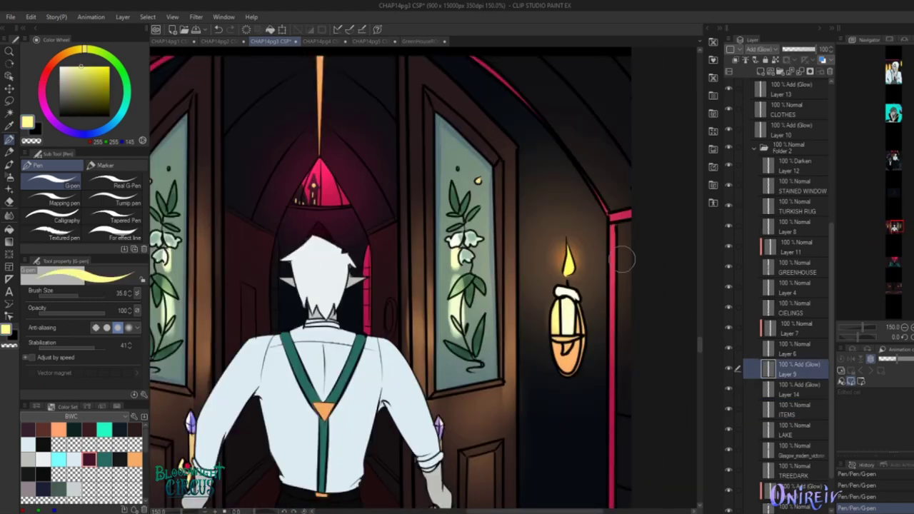
pyautogui.moveTo(543, 207)
pyautogui.mouseDown()
pyautogui.moveTo(541, 330)
pyautogui.moveTo(537, 199)
pyautogui.moveTo(544, 386)
pyautogui.mouseUp()
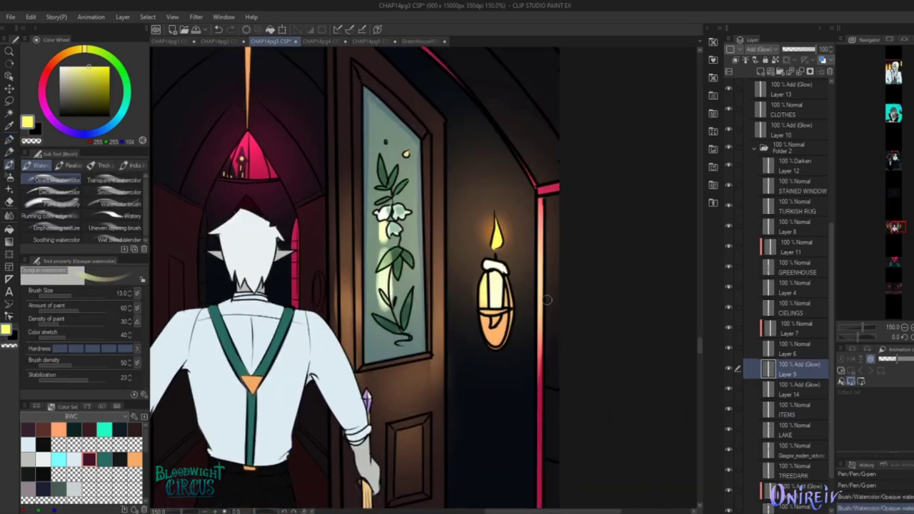
pyautogui.moveTo(556, 285); pyautogui.dragTo(609, 326)
pyautogui.moveTo(590, 230); pyautogui.dragTo(608, 236)
pyautogui.scroll(-3, 625, 230)
pyautogui.scroll(3, 428, 285)
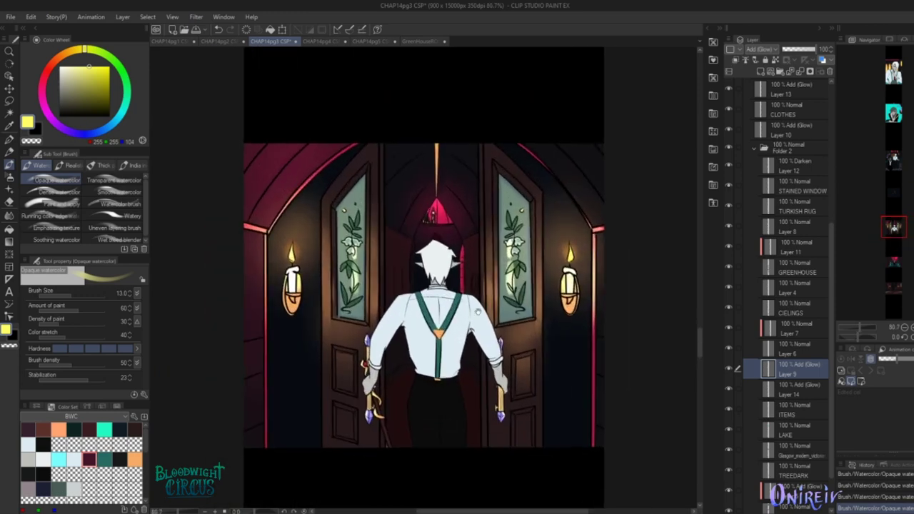
# Add a Darken layer above CIELINGS and shade the orange strip above the crimson window with dark red-brown Opaque watercolor
pyautogui.click(792, 308)
pyautogui.click(761, 74)
pyautogui.hotkey('ctrl', 'alt', 'g')
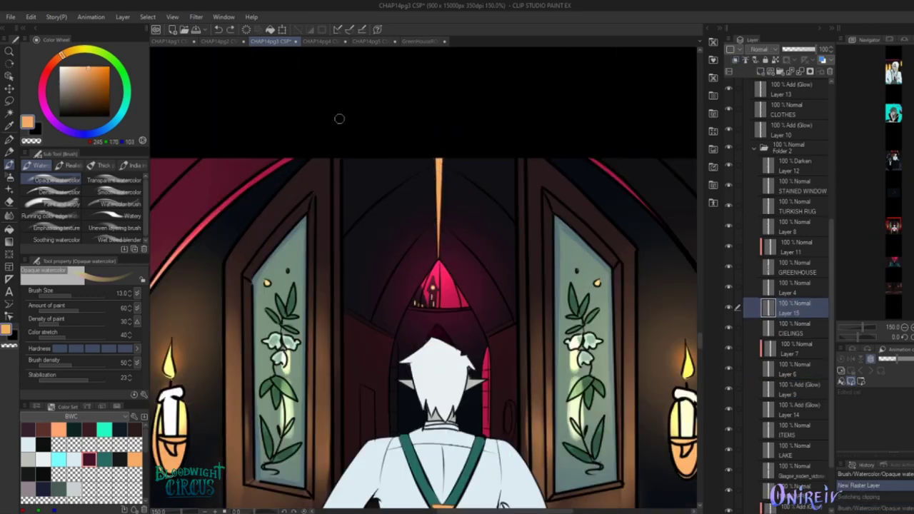
pyautogui.scroll(1, 428, 160)
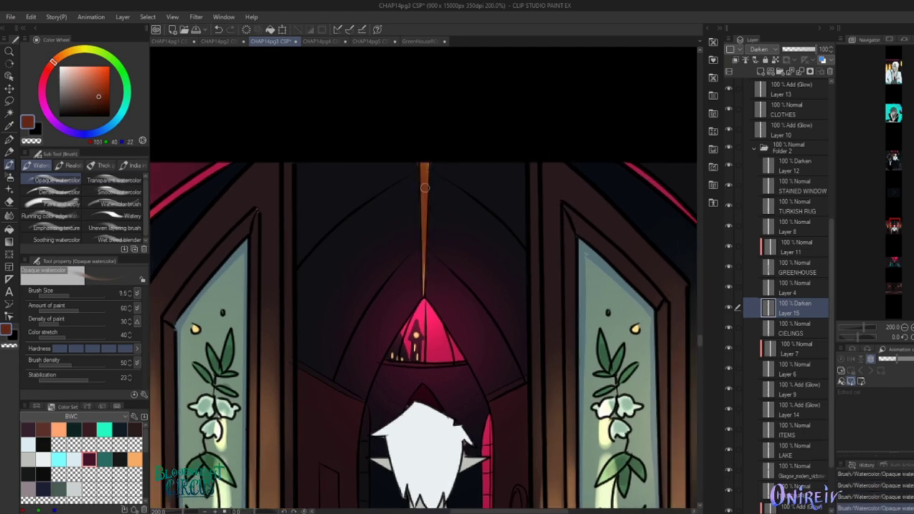
pyautogui.scroll(-2, 428, 204)
pyautogui.scroll(2, 433, 263)
# Erase excess linework around the curved bar beneath the crimson window on the CLEAN LINE layer with the Hard eraser
pyautogui.keyDown('ctrl'); pyautogui.keyDown('shift'); pyautogui.click(434, 214); pyautogui.keyUp('shift'); pyautogui.keyUp('ctrl')
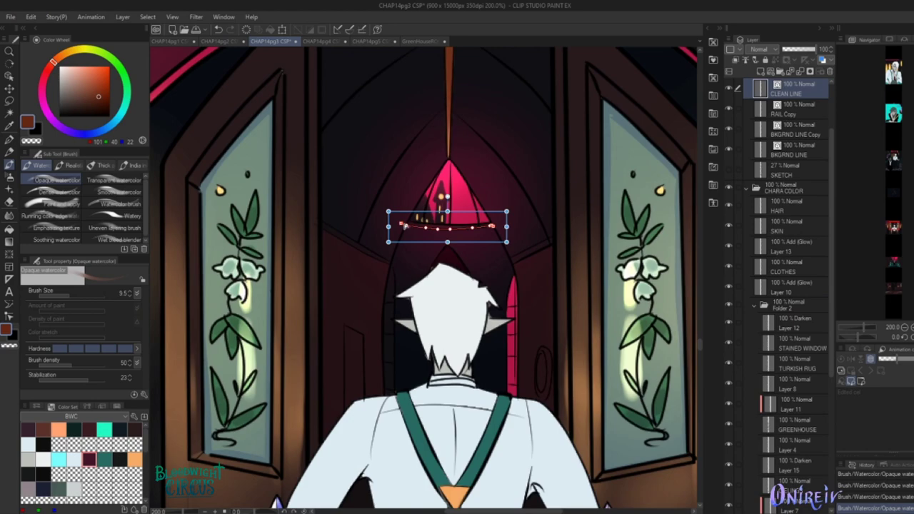
pyautogui.press('e')
pyautogui.scroll(2, 569, 364)
pyautogui.scroll(-4, 569, 364)
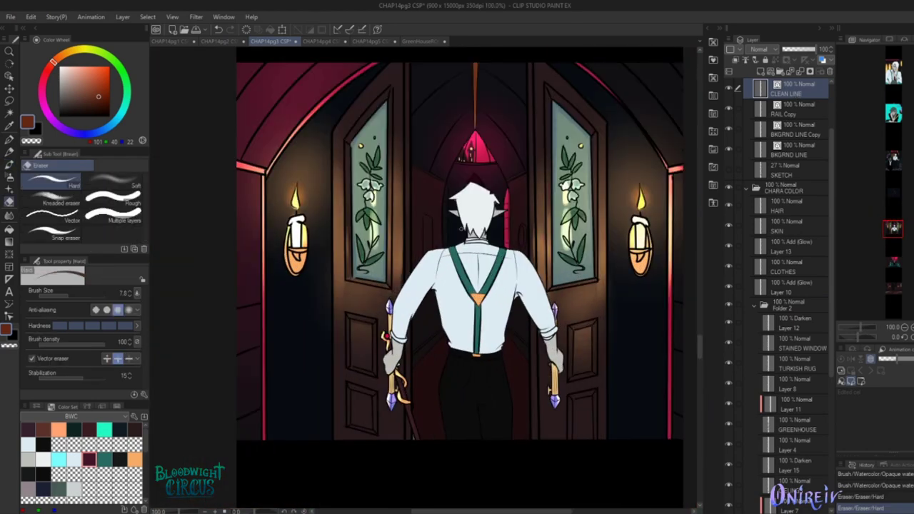
pyautogui.scroll(1, 569, 364)
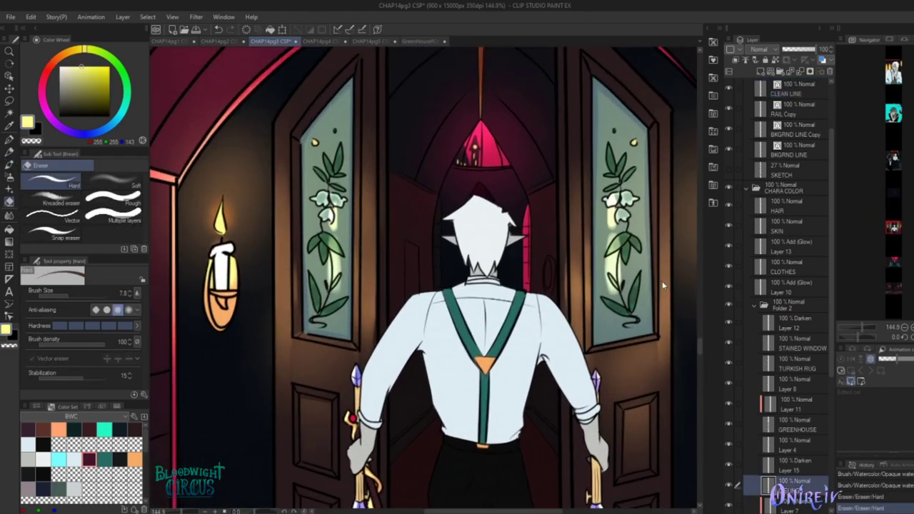
# Try dotting small sampled-orange lights beside the figure's neck with the G-pen on the GREENHOUSE layer, and undo the dots
pyautogui.press('b')
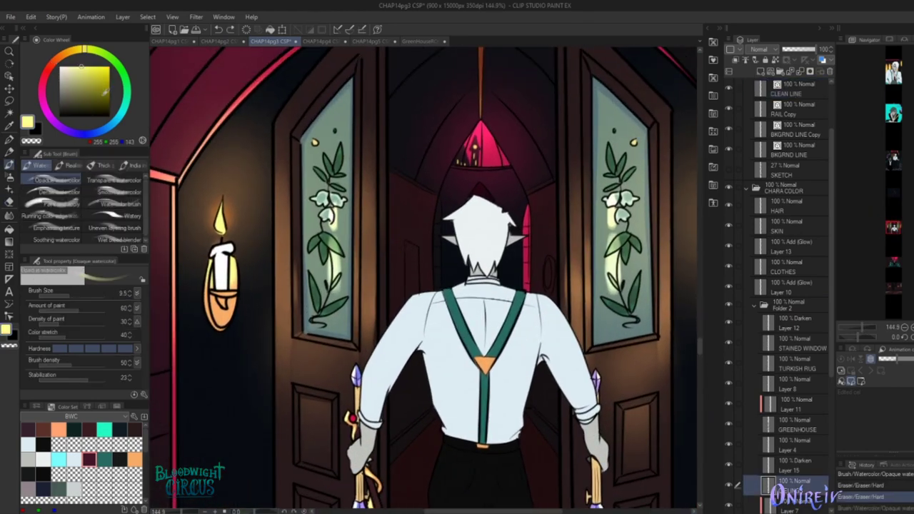
pyautogui.scroll(-1, 432, 249)
pyautogui.scroll(-2, 492, 324)
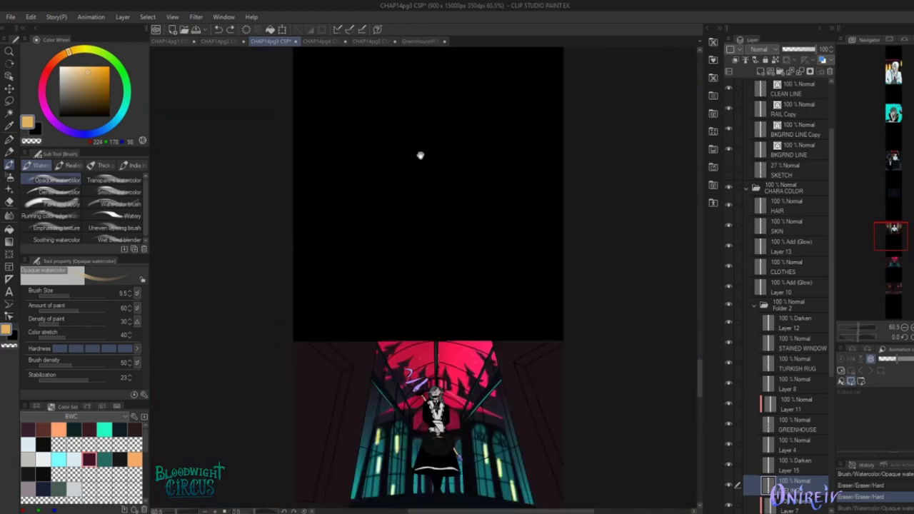
pyautogui.scroll(1, 454, 159)
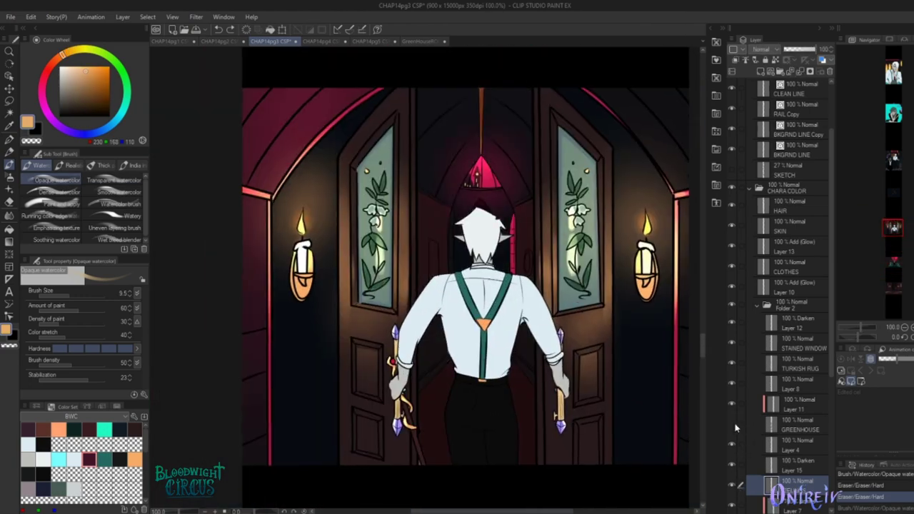
pyautogui.click(735, 428)
pyautogui.scroll(1, 428, 245)
pyautogui.press('p')
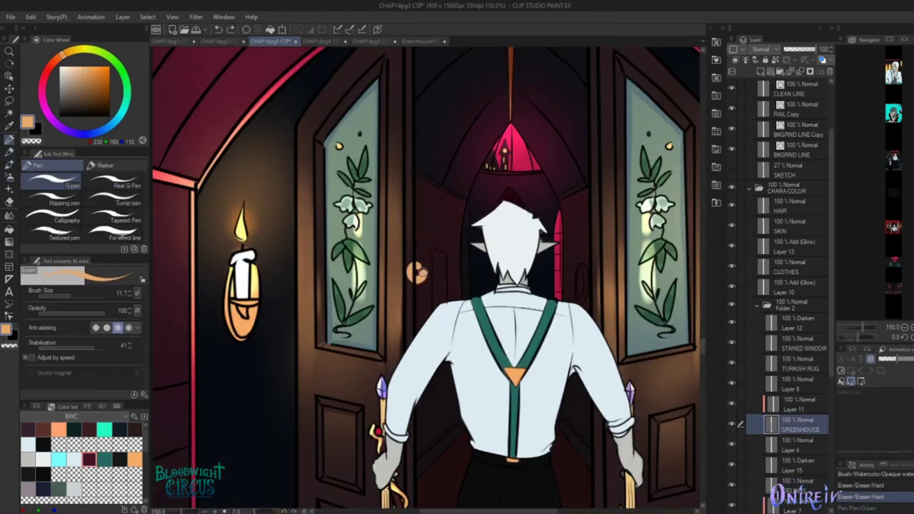
pyautogui.scroll(1, 417, 272)
pyautogui.click(425, 305)
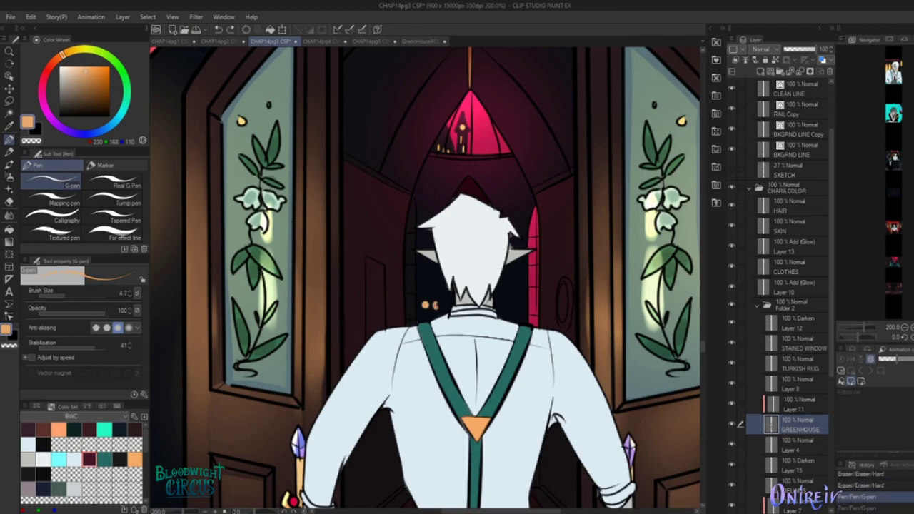
pyautogui.hotkey('ctrl', 'z')
pyautogui.scroll(-1, 433, 305)
pyautogui.hotkey('ctrl', 'z')
pyautogui.scroll(-3, 494, 312)
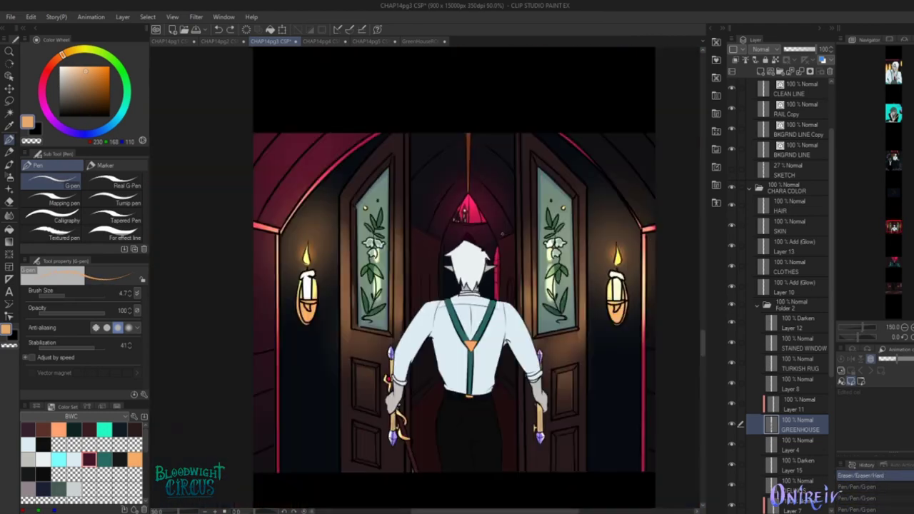
pyautogui.scroll(2, 471, 285)
pyautogui.scroll(-2, 472, 285)
pyautogui.scroll(1, 472, 286)
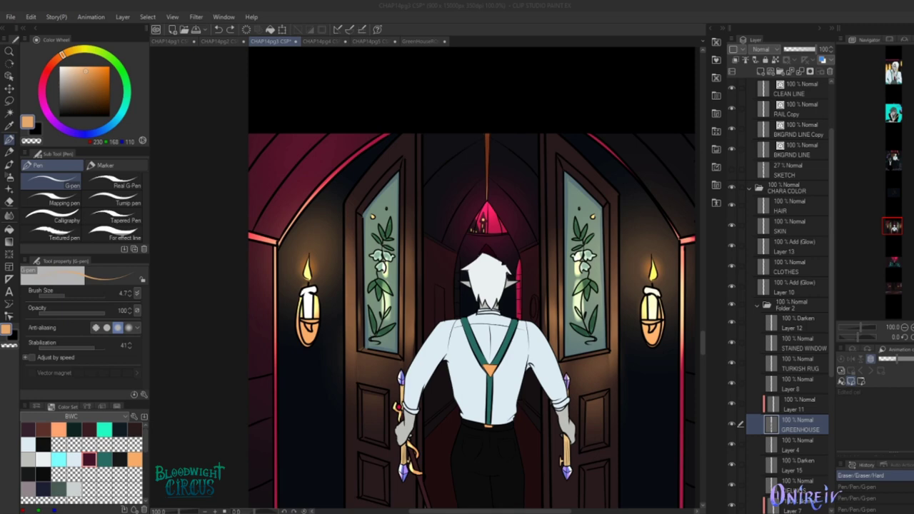
# On Layer 11, brush brown light onto both door edges in the greenhouse panel, plus sampled crimson and teal reflections along their inner sides
pyautogui.scroll(-5, 471, 279)
pyautogui.scroll(4, 472, 279)
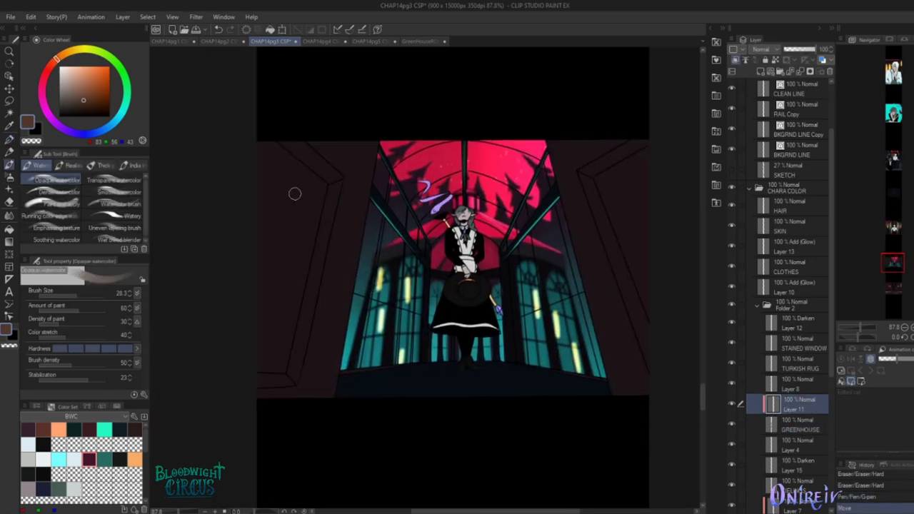
pyautogui.hotkey('ctrl', 'z')
pyautogui.moveTo(331, 190); pyautogui.dragTo(297, 353)
pyautogui.moveTo(589, 188); pyautogui.dragTo(647, 345)
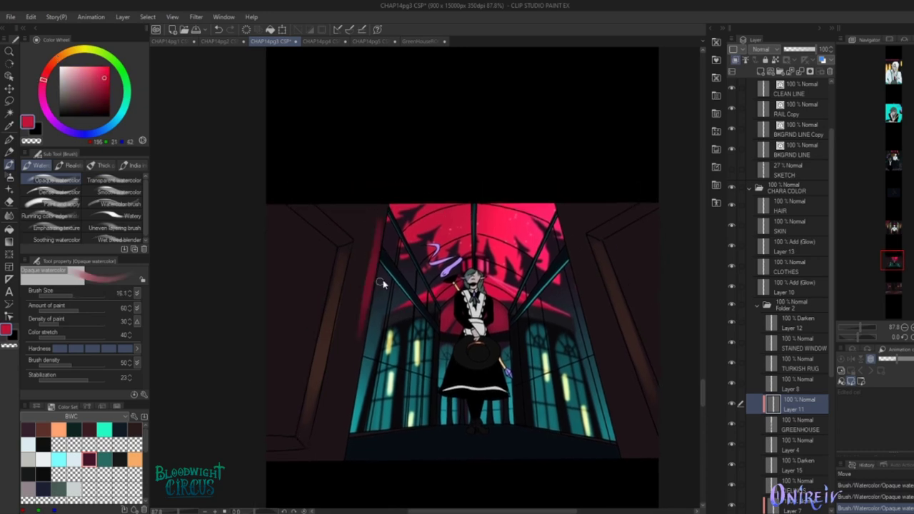
pyautogui.moveTo(380, 222); pyautogui.dragTo(379, 269)
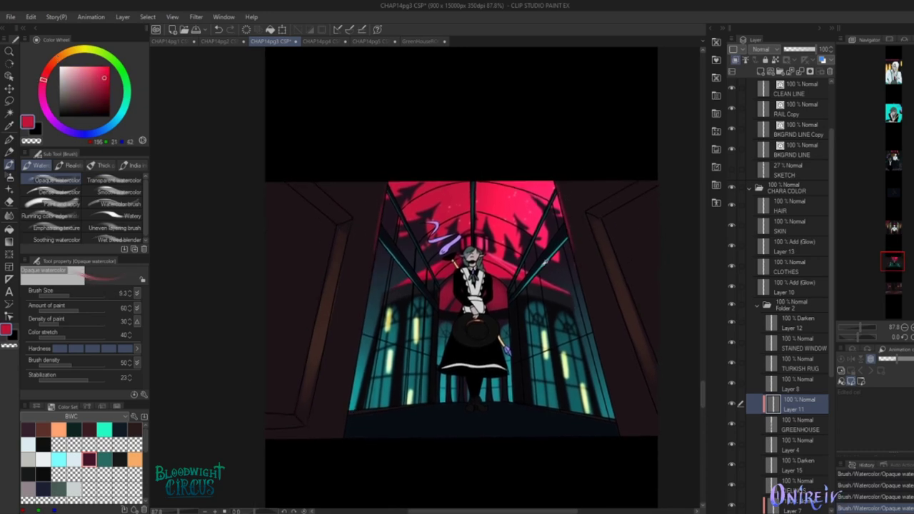
pyautogui.keyDown('alt'); pyautogui.click(566, 262); pyautogui.keyUp('alt')
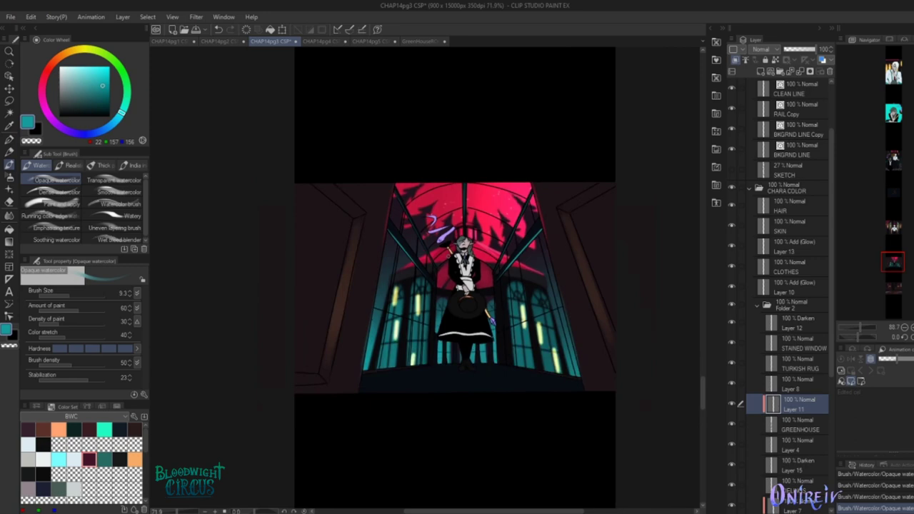
# Darken the doors framing the greenhouse panel on Layer 11 with near-black Soft airbrush shading
pyautogui.click(10, 176)
pyautogui.click(114, 184)
pyautogui.moveTo(290, 147); pyautogui.dragTo(335, 135)
pyautogui.scroll(-3, 457, 236)
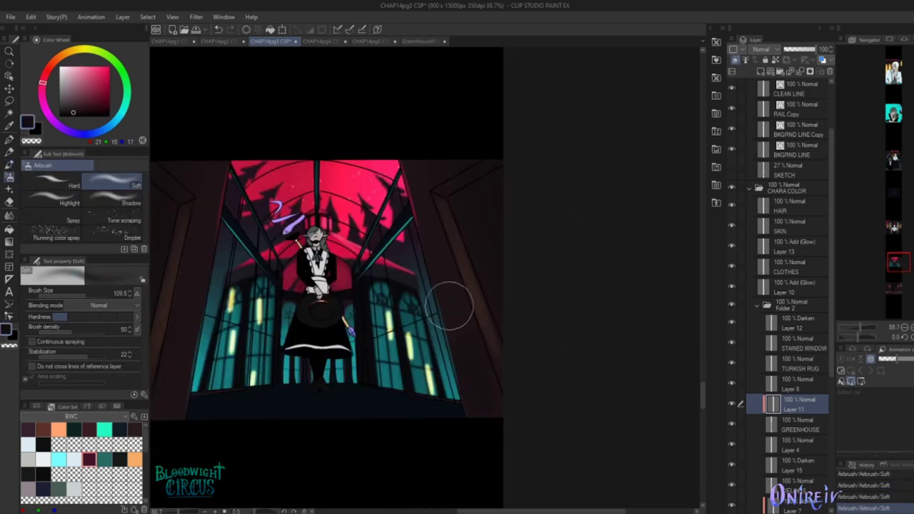
# In the staircase panel, lasso the risers of the lower steps on the GREENHOUSE layer
pyautogui.scroll(-5, 494, 430)
pyautogui.scroll(5, 480, 165)
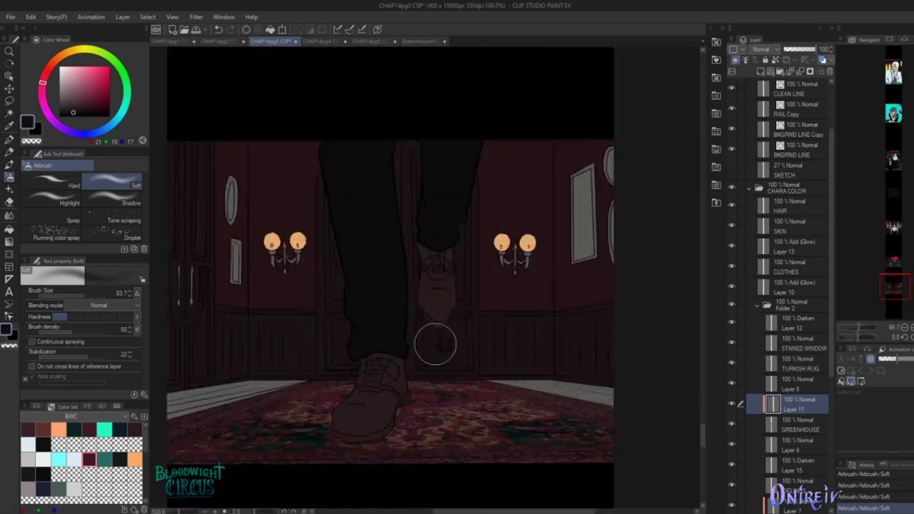
pyautogui.scroll(-4, 541, 261)
pyautogui.scroll(3, 579, 304)
pyautogui.press('p')
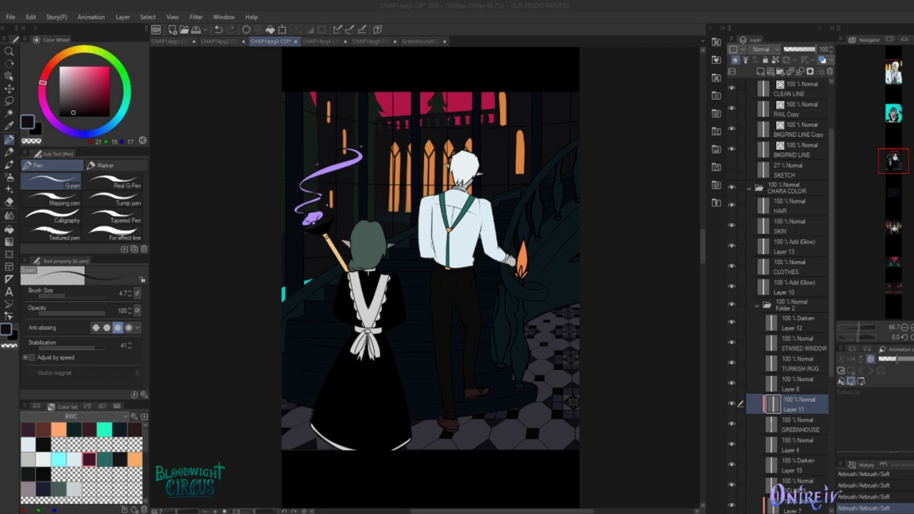
pyautogui.moveTo(657, 342); pyautogui.dragTo(624, 317)
pyautogui.press('m')
pyautogui.hotkey('alt', '[')
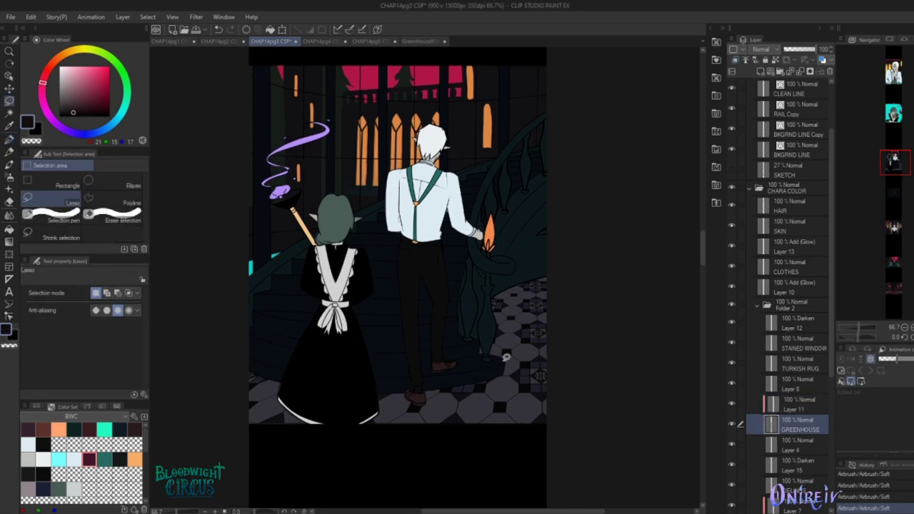
pyautogui.scroll(2, 529, 386)
pyautogui.moveTo(486, 334)
pyautogui.mouseDown()
pyautogui.moveTo(298, 381)
pyautogui.moveTo(489, 336)
pyautogui.moveTo(504, 359)
pyautogui.mouseUp()
pyautogui.moveTo(464, 330)
pyautogui.mouseDown()
pyautogui.moveTo(457, 349)
pyautogui.moveTo(292, 360)
pyautogui.moveTo(461, 332)
pyautogui.moveTo(498, 335)
pyautogui.mouseUp()
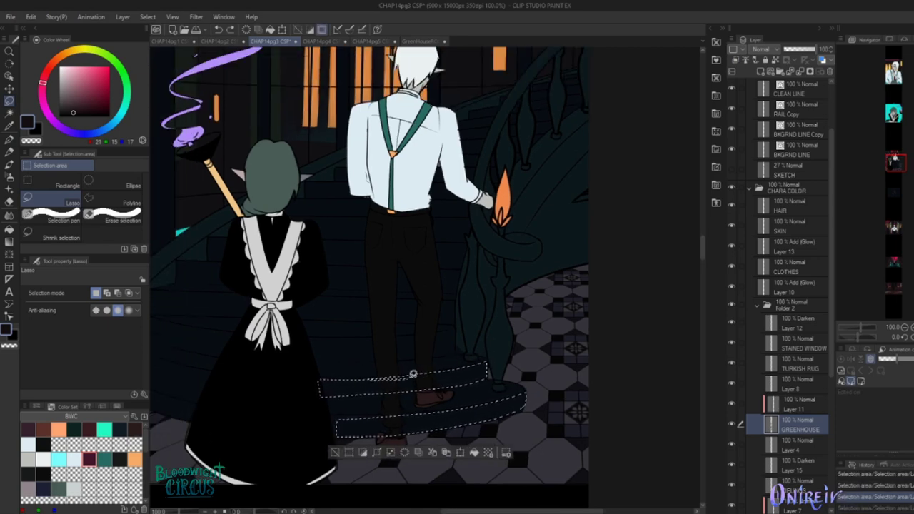
pyautogui.moveTo(413, 373); pyautogui.dragTo(436, 387)
pyautogui.moveTo(350, 460); pyautogui.dragTo(539, 450)
pyautogui.moveTo(338, 350)
pyautogui.mouseDown()
pyautogui.moveTo(357, 372)
pyautogui.moveTo(547, 306)
pyautogui.moveTo(319, 360)
pyautogui.moveTo(328, 350)
pyautogui.moveTo(547, 367)
pyautogui.moveTo(529, 357)
pyautogui.moveTo(621, 297)
pyautogui.mouseUp()
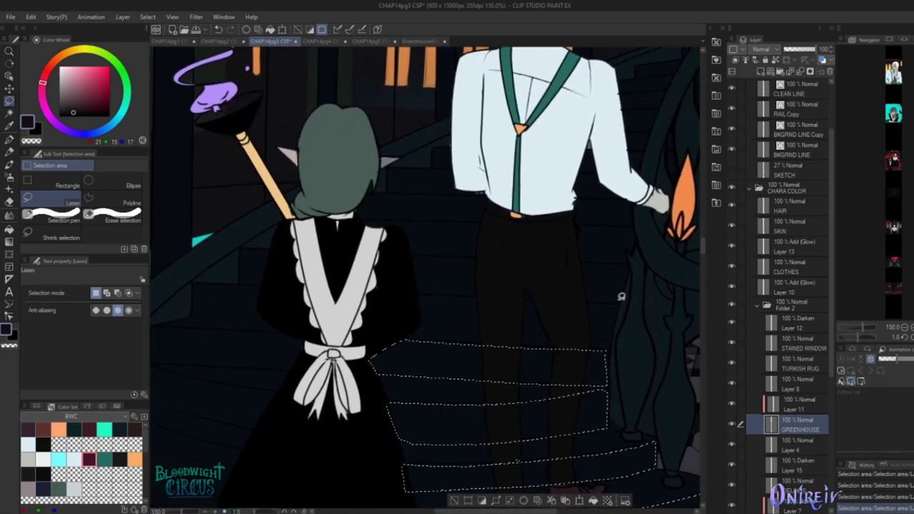
# Airbrush bright teal light onto the right ends of the selected stair risers with a large Soft airbrush
pyautogui.press('b')
pyautogui.scroll(-3, 428, 285)
pyautogui.click(104, 428)
pyautogui.moveTo(499, 336); pyautogui.dragTo(553, 346)
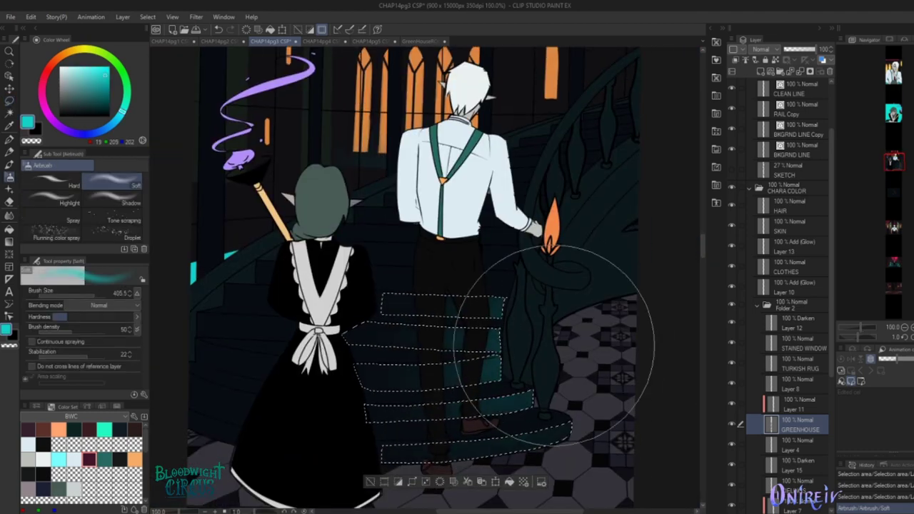
pyautogui.scroll(1, 535, 407)
pyautogui.moveTo(535, 407)
pyautogui.mouseDown()
pyautogui.moveTo(540, 398)
pyautogui.moveTo(570, 412)
pyautogui.mouseUp()
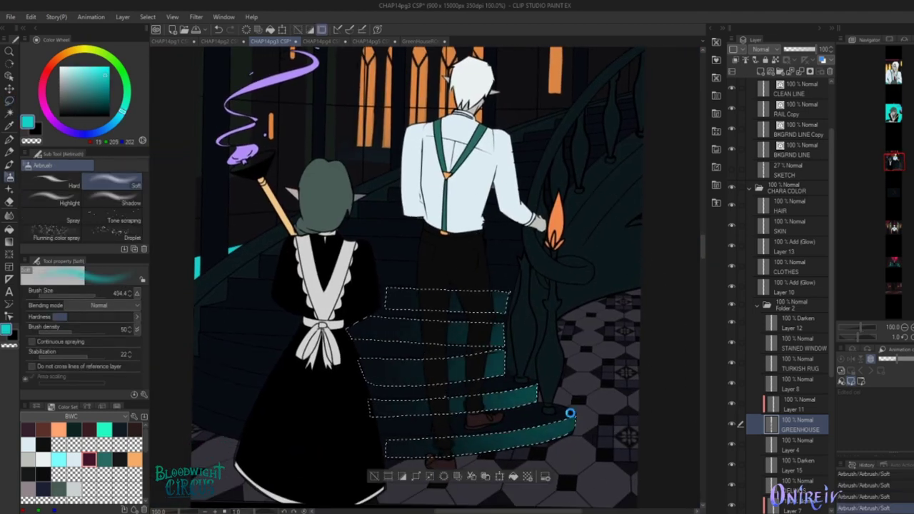
# Deselect the risers and touch up the lit steps with dark navy G-pen strokes on the GREENHOUSE layer
pyautogui.hotkey('ctrl', 'd')
pyautogui.press('p')
pyautogui.press('x')
pyautogui.scroll(3, 500, 468)
pyautogui.moveTo(492, 309); pyautogui.dragTo(482, 305)
pyautogui.hotkey('ctrl', '0')
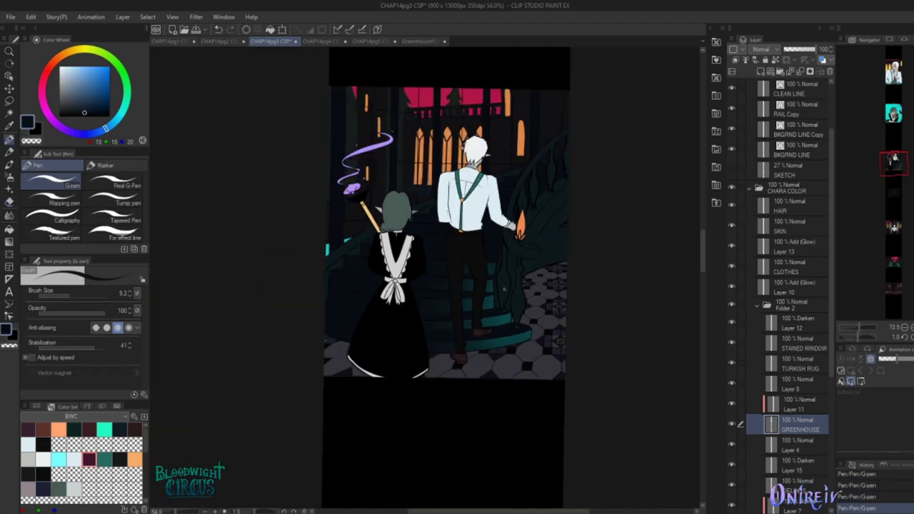
# On Layer 11, lasso the curved staircase wall beside the flame, brush teal light onto it with Opaque watercolor, and deselect
pyautogui.scroll(2, 192, 132)
pyautogui.press('m')
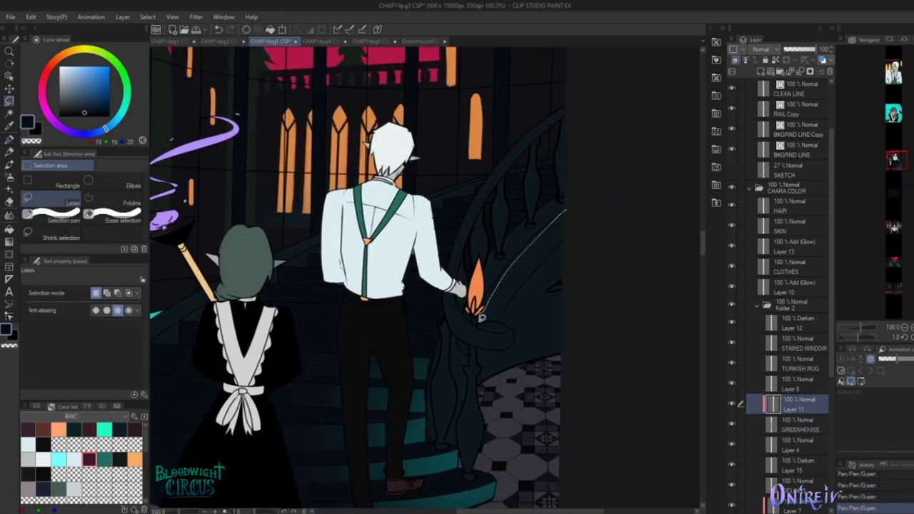
pyautogui.moveTo(563, 237); pyautogui.dragTo(570, 239)
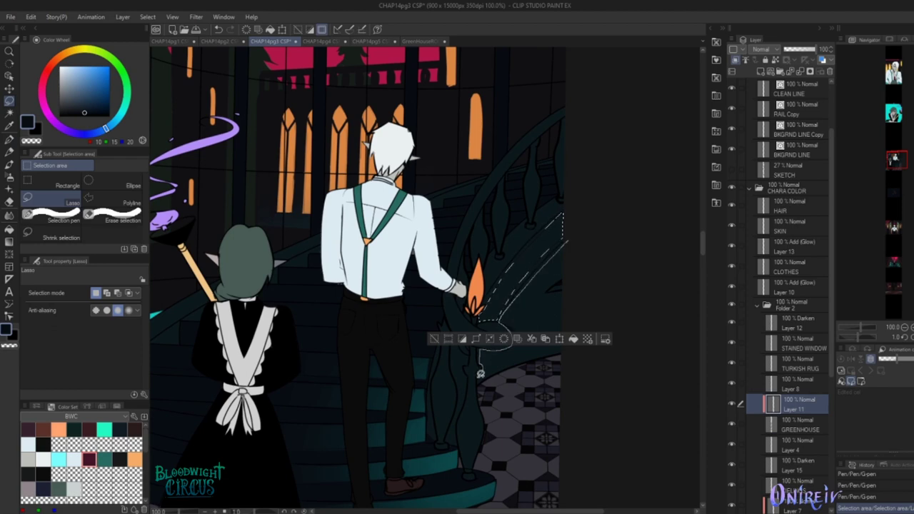
pyautogui.moveTo(575, 287); pyautogui.dragTo(565, 259)
pyautogui.press('b')
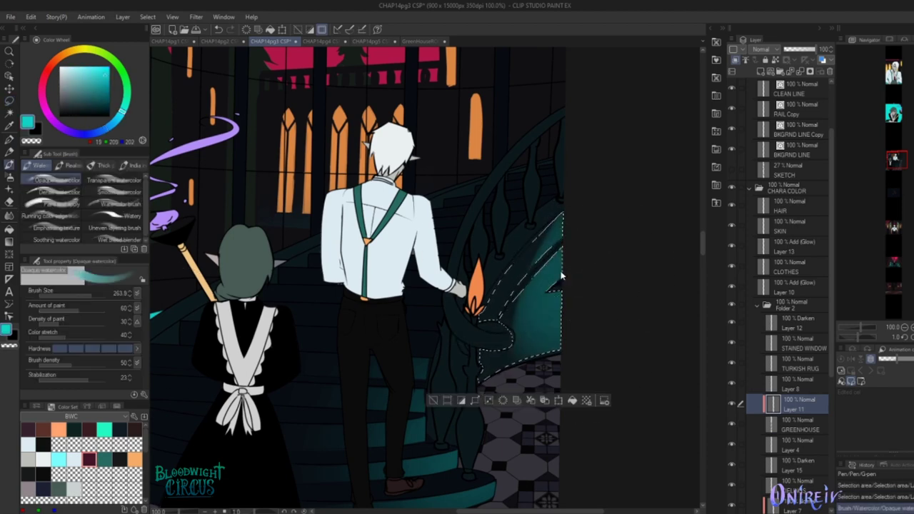
pyautogui.moveTo(250, 181); pyautogui.dragTo(589, 209)
pyautogui.hotkey('ctrl', 'd')
# Airbrush soft teal highlights onto the curved handrail and balusters on Layer 11, and clean the spill with the Hard eraser
pyautogui.scroll(-5, 479, 306)
pyautogui.scroll(6, 407, 265)
pyautogui.moveTo(437, 300)
pyautogui.mouseDown()
pyautogui.moveTo(442, 268)
pyautogui.moveTo(444, 314)
pyautogui.mouseUp()
pyautogui.moveTo(479, 282)
pyautogui.mouseDown()
pyautogui.moveTo(483, 243)
pyautogui.moveTo(484, 252)
pyautogui.moveTo(535, 157)
pyautogui.mouseUp()
pyautogui.press('e')
pyautogui.scroll(2, 469, 230)
pyautogui.moveTo(443, 300)
pyautogui.mouseDown()
pyautogui.moveTo(500, 185)
pyautogui.moveTo(446, 266)
pyautogui.mouseUp()
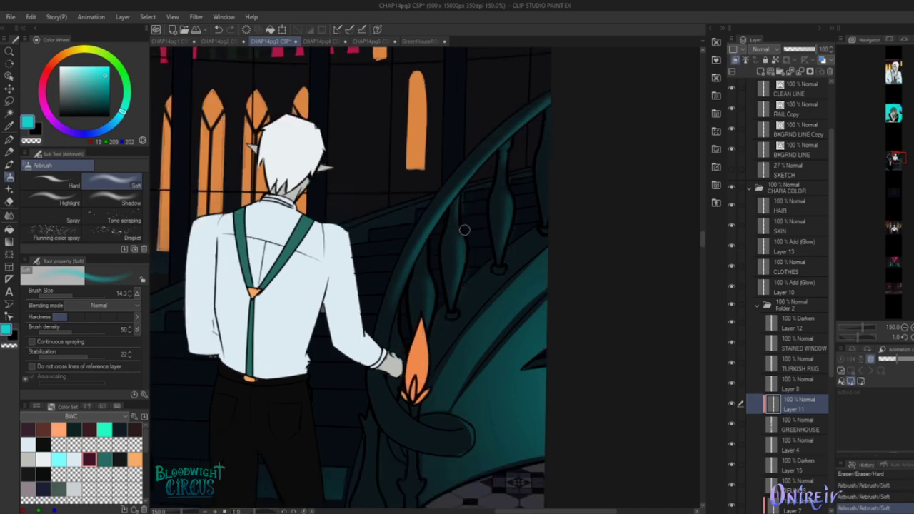
pyautogui.moveTo(450, 333); pyautogui.dragTo(460, 287)
pyautogui.scroll(-3, 526, 270)
pyautogui.scroll(3, 421, 300)
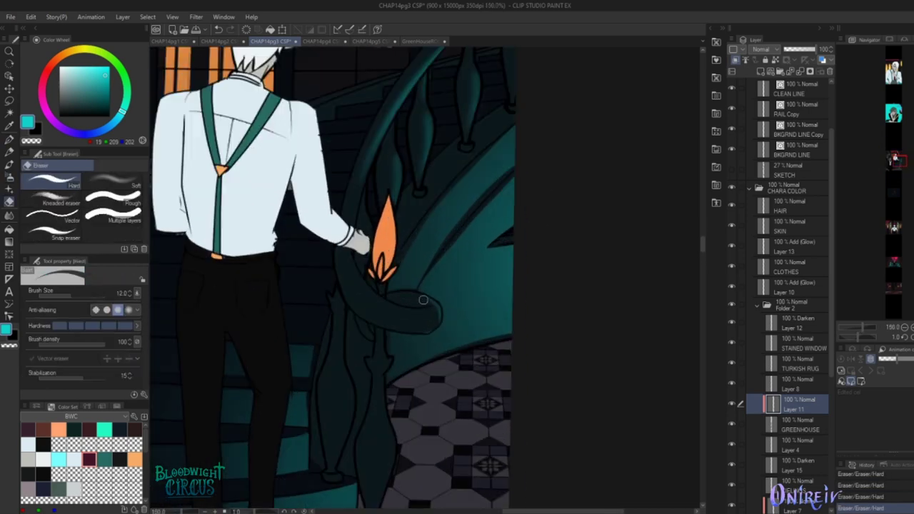
pyautogui.moveTo(434, 306)
pyautogui.mouseDown()
pyautogui.moveTo(484, 282)
pyautogui.moveTo(427, 293)
pyautogui.mouseUp()
# Lasso the handrail's curled end below the flame, airbrush teal light onto it, and deselect
pyautogui.press('m')
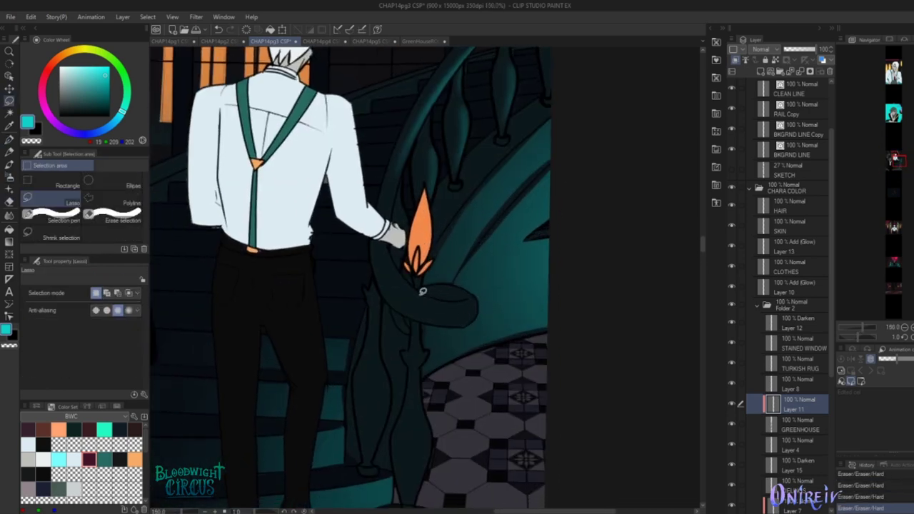
pyautogui.press('b')
pyautogui.moveTo(428, 296); pyautogui.dragTo(467, 317)
pyautogui.hotkey('ctrl', 'd')
pyautogui.scroll(-2, 448, 347)
# Try airbrushing a soft glow in the flame's sampled orange over the surrounding handrail and stairs, and undo it
pyautogui.keyDown('alt'); pyautogui.click(440, 279); pyautogui.keyUp('alt')
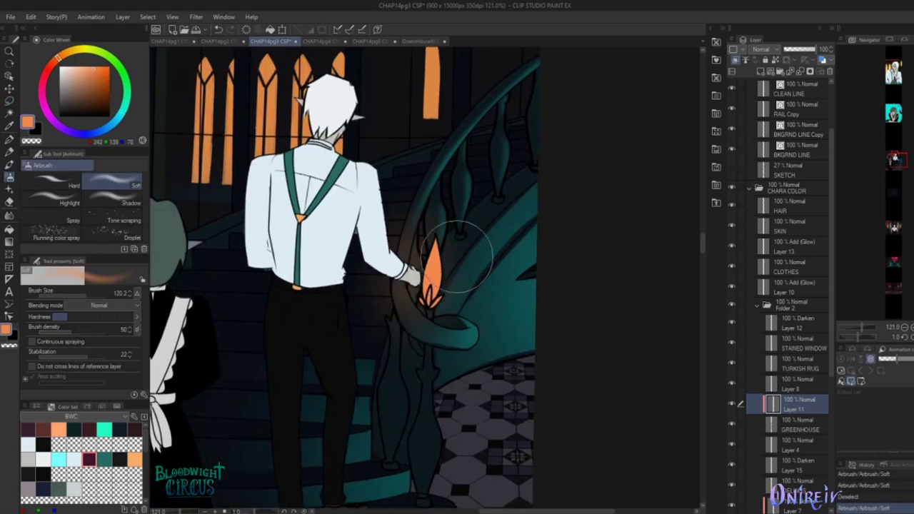
pyautogui.scroll(2, 464, 293)
pyautogui.moveTo(495, 365); pyautogui.dragTo(519, 270)
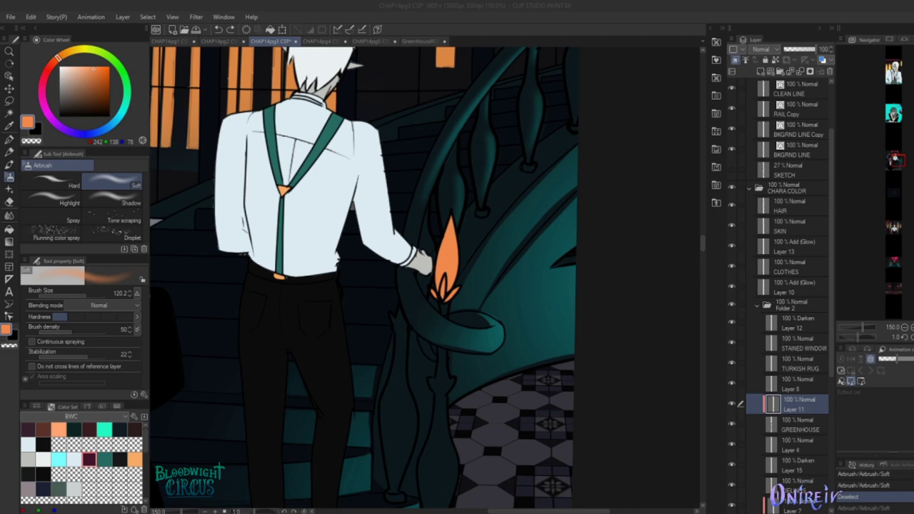
pyautogui.scroll(5, 607, 235)
pyautogui.scroll(-3, 588, 188)
pyautogui.scroll(-2, 498, 223)
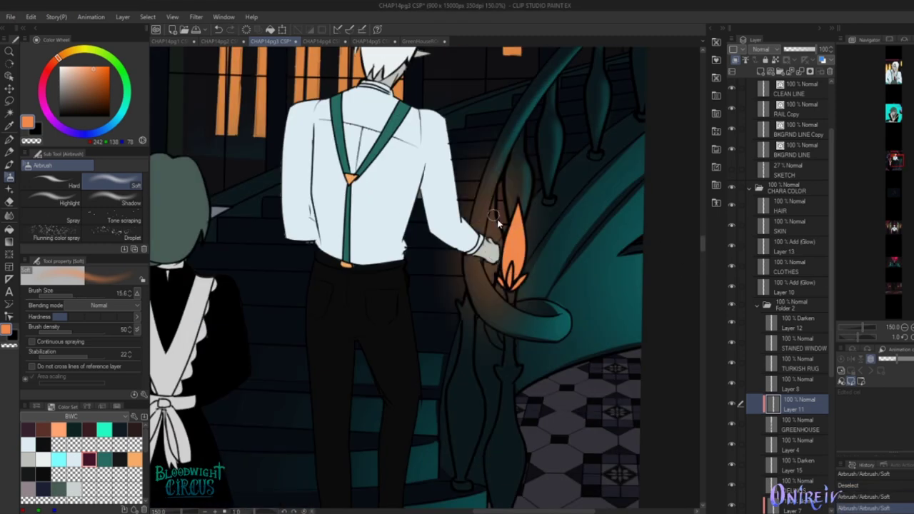
pyautogui.hotkey('ctrl', 'z')
# Lasso the handrail's curled end below the flame and brush orange light inside it on a new Add (Glow) layer with Opaque watercolor
pyautogui.press('m')
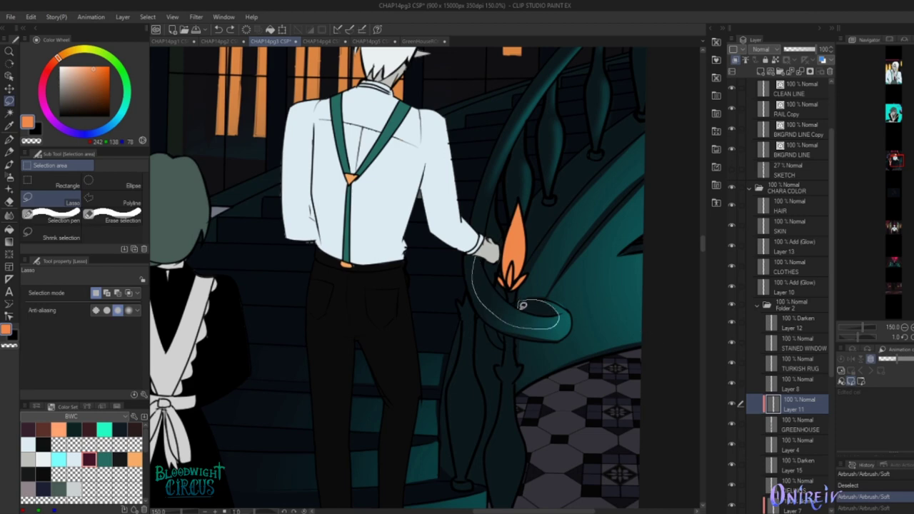
pyautogui.moveTo(542, 312); pyautogui.dragTo(544, 314)
pyautogui.press('b')
pyautogui.hotkey('ctrl', 'shift', 'n')
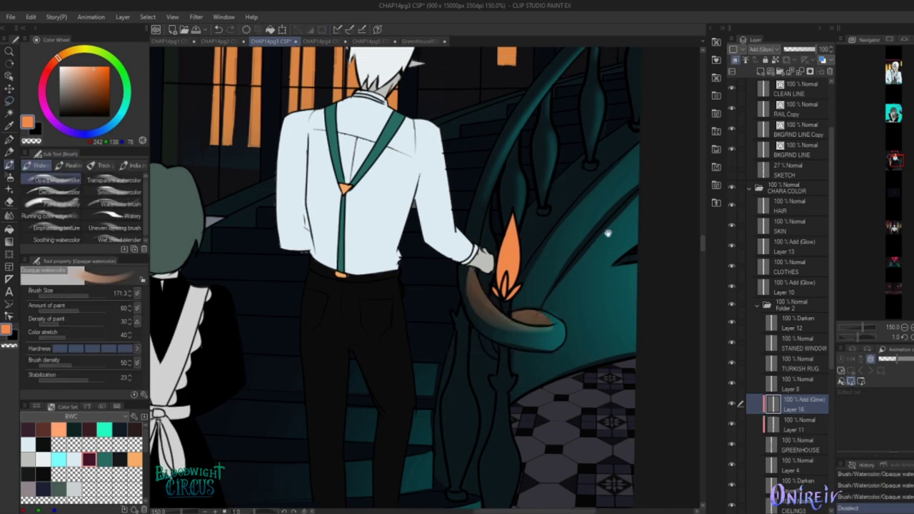
# Soften the curl's orange light with the Soft eraser and airbrush more glow along its inner edge
pyautogui.press('e')
pyautogui.click(113, 179)
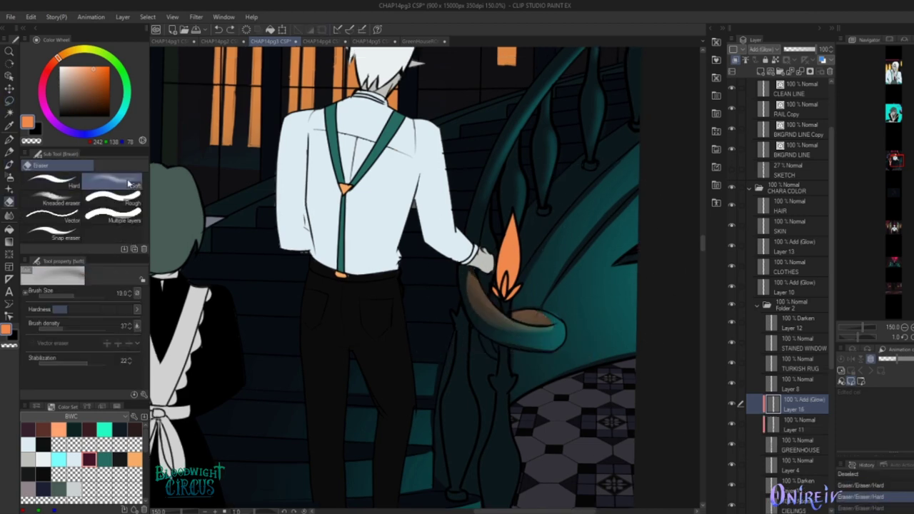
pyautogui.scroll(2, 567, 354)
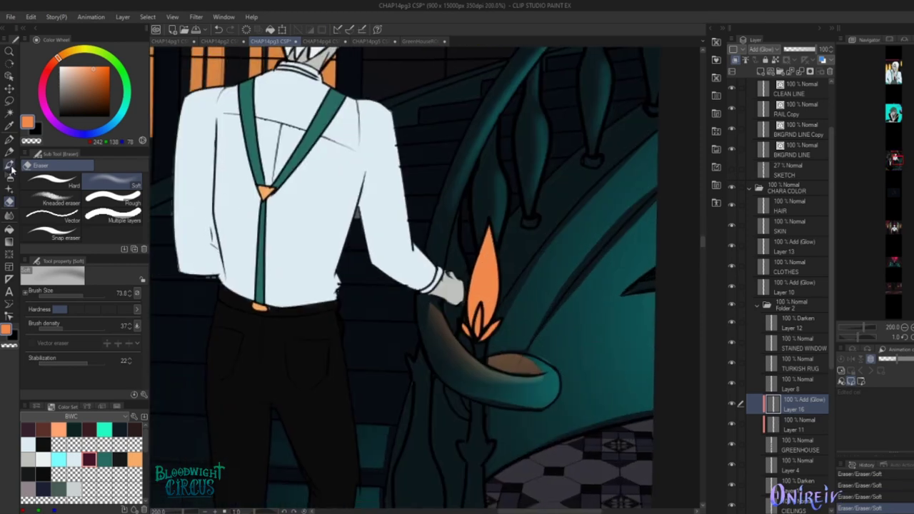
pyautogui.press('b')
pyautogui.moveTo(528, 368)
pyautogui.mouseDown()
pyautogui.moveTo(503, 366)
pyautogui.moveTo(532, 373)
pyautogui.mouseUp()
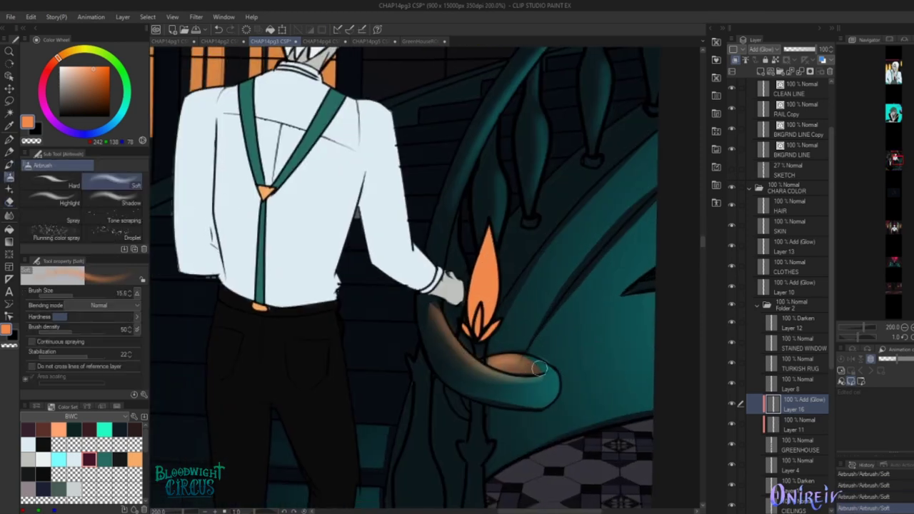
# Airbrush a soft orange glow onto the balusters above the flame, reducing the brush size for the smaller areas
pyautogui.scroll(2, 536, 361)
pyautogui.moveTo(444, 314); pyautogui.dragTo(448, 268)
pyautogui.hscroll(2, 556, 260)
pyautogui.press('[')
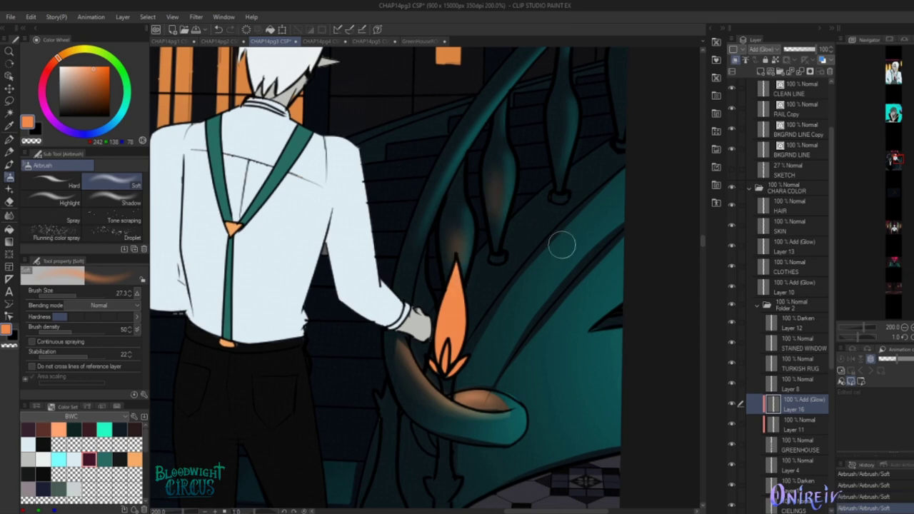
pyautogui.scroll(2, 567, 205)
pyautogui.scroll(-4, 557, 205)
pyautogui.press('[')
pyautogui.press('[')
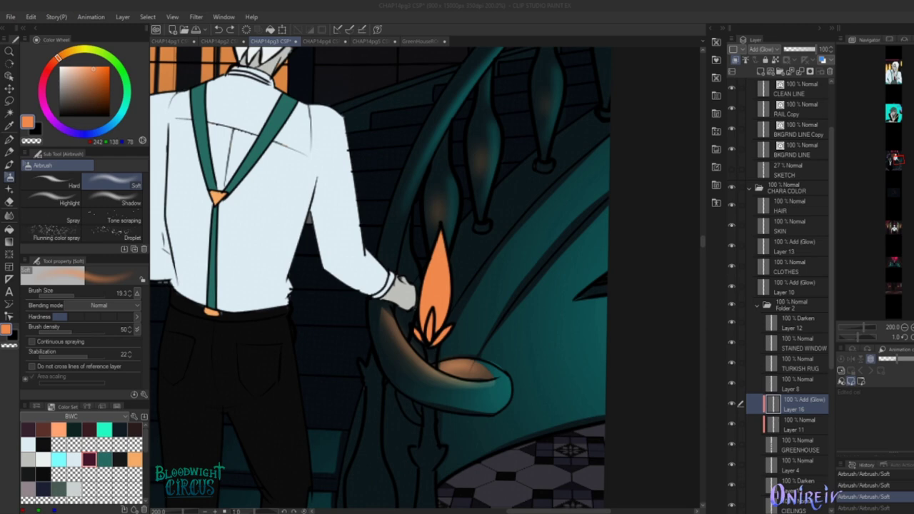
# Sample the bright teal beside the lower handrail, brush a highlight along the rail behind the maid, and soften it with the Soft eraser
pyautogui.hotkey('ctrl', '0')
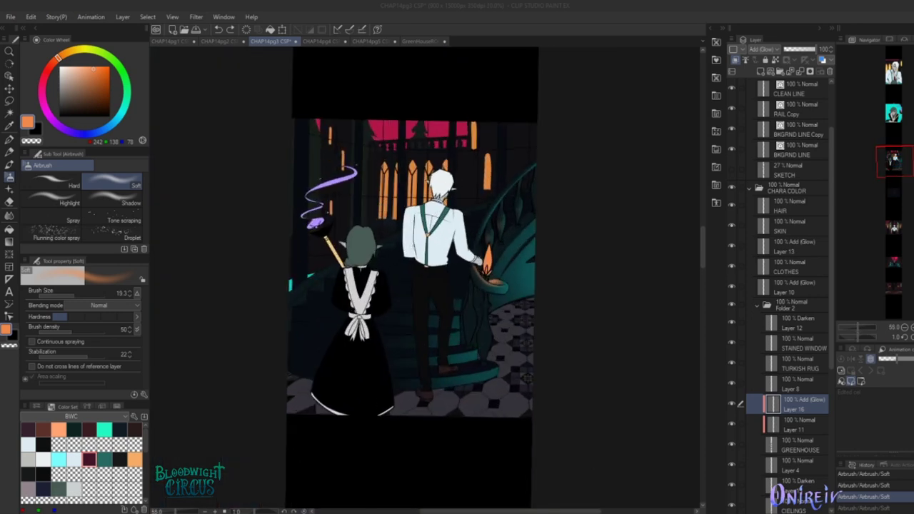
pyautogui.scroll(5, 347, 242)
pyautogui.keyDown('alt'); pyautogui.click(282, 294); pyautogui.keyUp('alt')
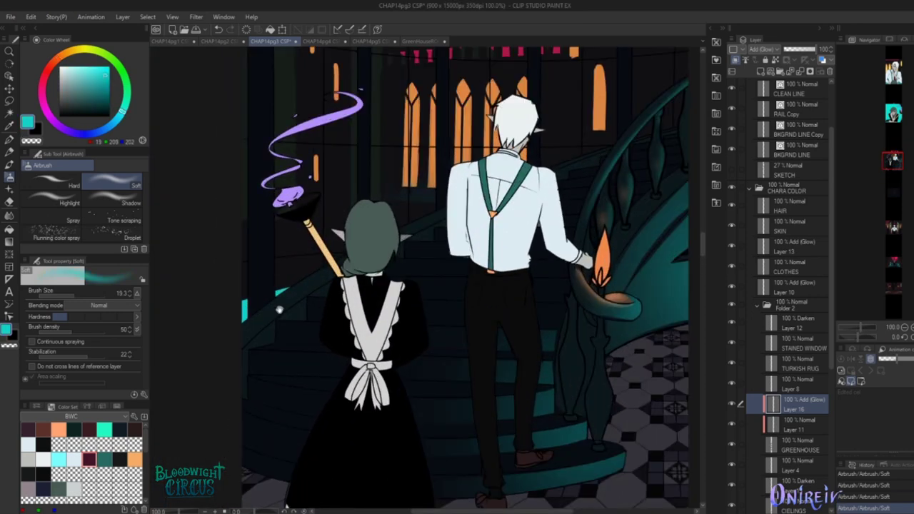
pyautogui.scroll(2, 282, 294)
pyautogui.scroll(-2, 286, 294)
pyautogui.press('b')
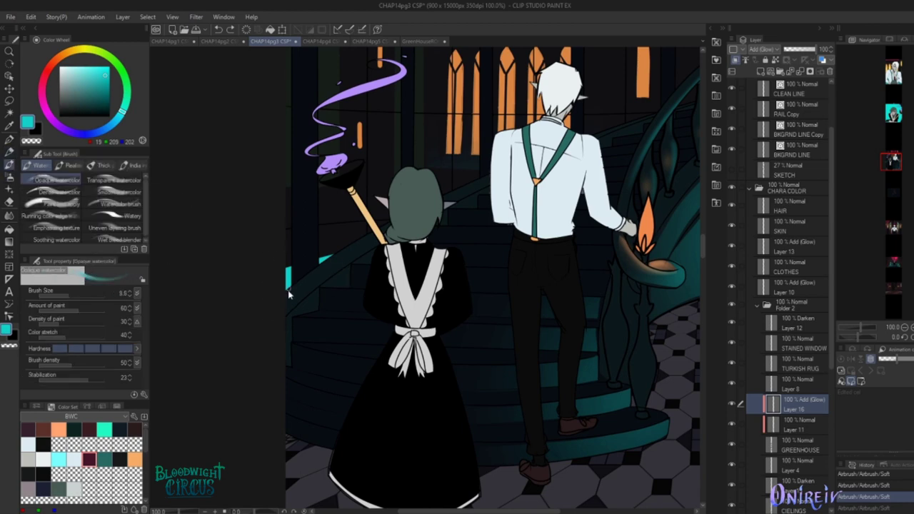
pyautogui.moveTo(289, 289); pyautogui.dragTo(335, 257)
pyautogui.moveTo(289, 289); pyautogui.dragTo(357, 243)
pyautogui.press('e')
pyautogui.moveTo(318, 278); pyautogui.dragTo(340, 246)
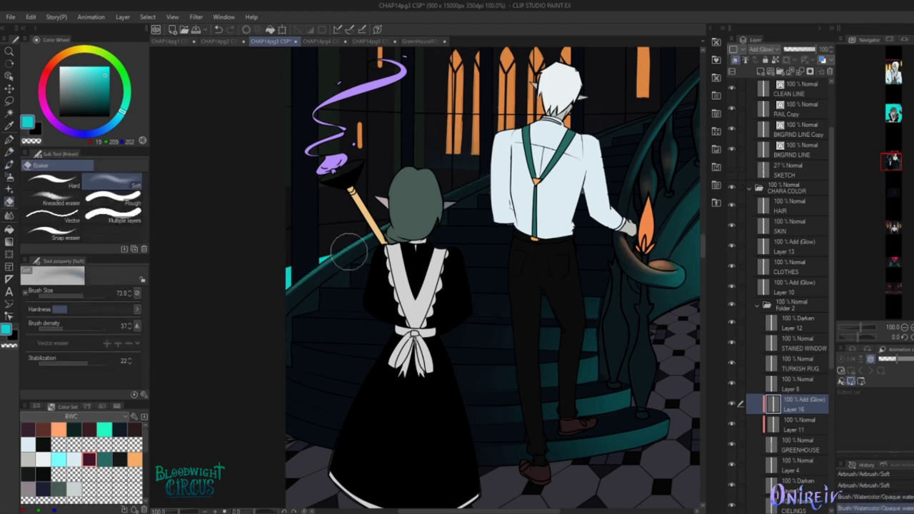
pyautogui.scroll(-4, 503, 296)
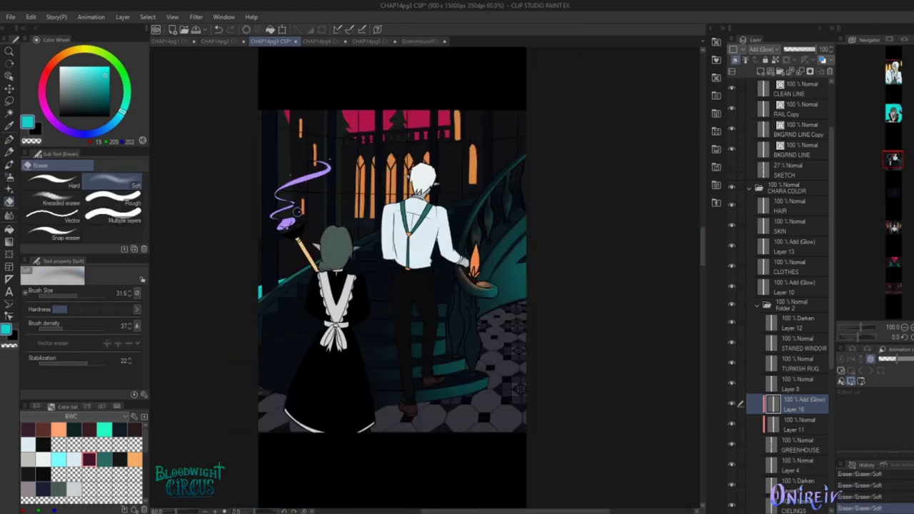
# Airbrush teal highlights onto the balusters beneath the handrail's curled end, using progressively smaller brush sizes
pyautogui.scroll(4, 503, 296)
pyautogui.press('b')
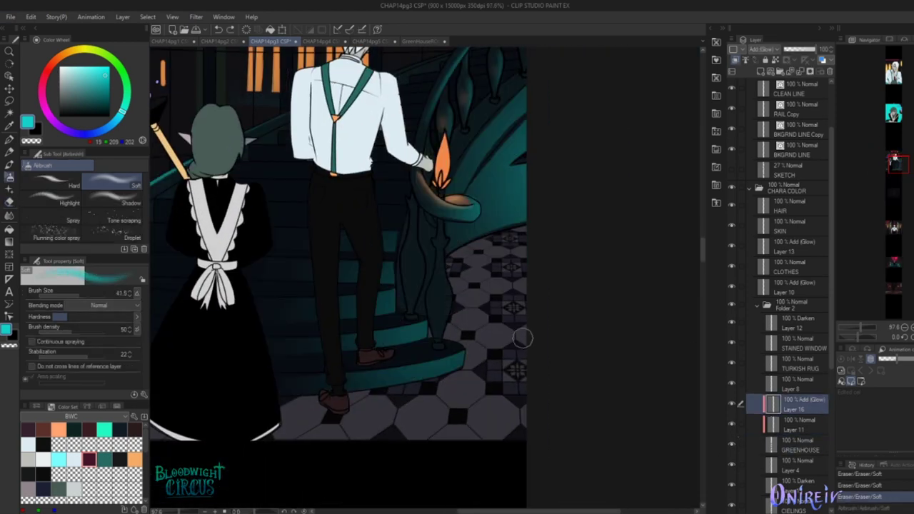
pyautogui.moveTo(446, 250); pyautogui.dragTo(439, 342)
pyautogui.moveTo(460, 271); pyautogui.dragTo(443, 343)
pyautogui.press('[')
pyautogui.press('[')
pyautogui.press('[')
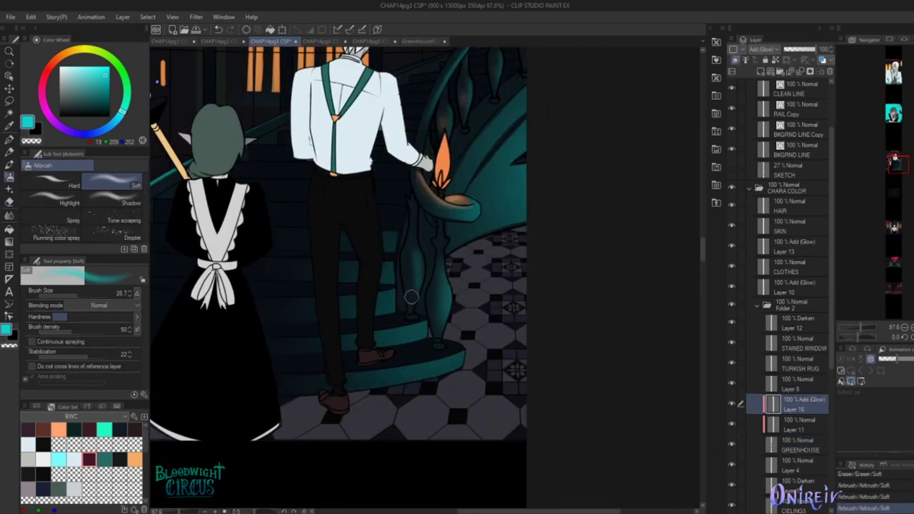
pyautogui.scroll(3, 428, 272)
pyautogui.scroll(-2, 431, 274)
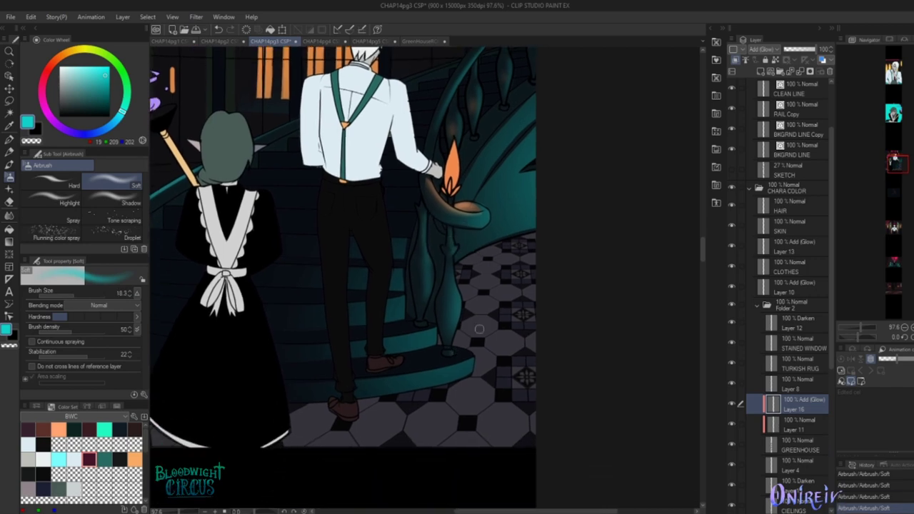
# Enlarge the Soft airbrush and add teal light to the upper handrail and balusters along the curved staircase
pyautogui.scroll(3, 464, 400)
pyautogui.press(']')
pyautogui.press(']')
pyautogui.scroll(1, 529, 257)
pyautogui.press(']')
pyautogui.press(']')
pyautogui.press(']')
pyautogui.press(']')
pyautogui.press(']')
pyautogui.press(']')
pyautogui.press(']')
pyautogui.press(']')
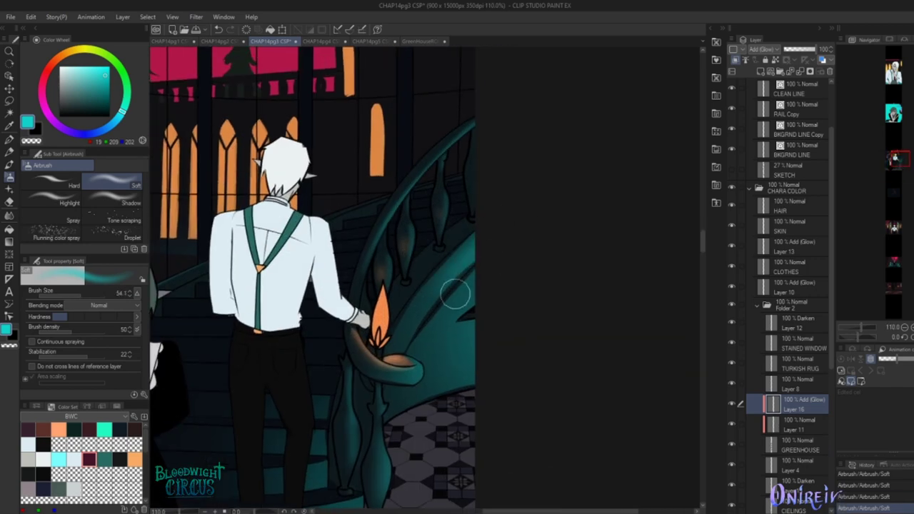
pyautogui.scroll(1, 586, 268)
pyautogui.scroll(-3, 522, 265)
# Lasso all the dark vertical pillars across the background wall into one selection
pyautogui.press('m')
pyautogui.moveTo(543, 257)
pyautogui.mouseDown()
pyautogui.moveTo(612, 198)
pyautogui.moveTo(574, 306)
pyautogui.mouseUp()
pyautogui.scroll(1, 453, 207)
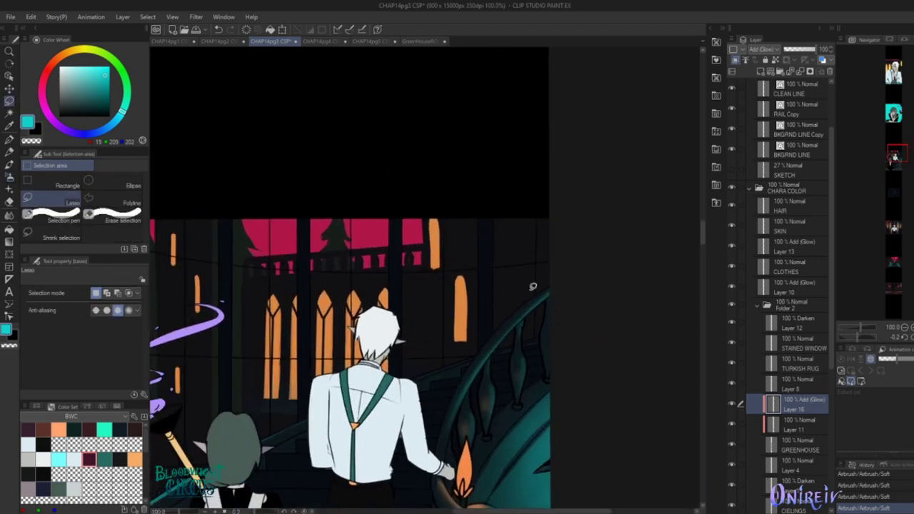
pyautogui.moveTo(482, 291); pyautogui.dragTo(478, 230)
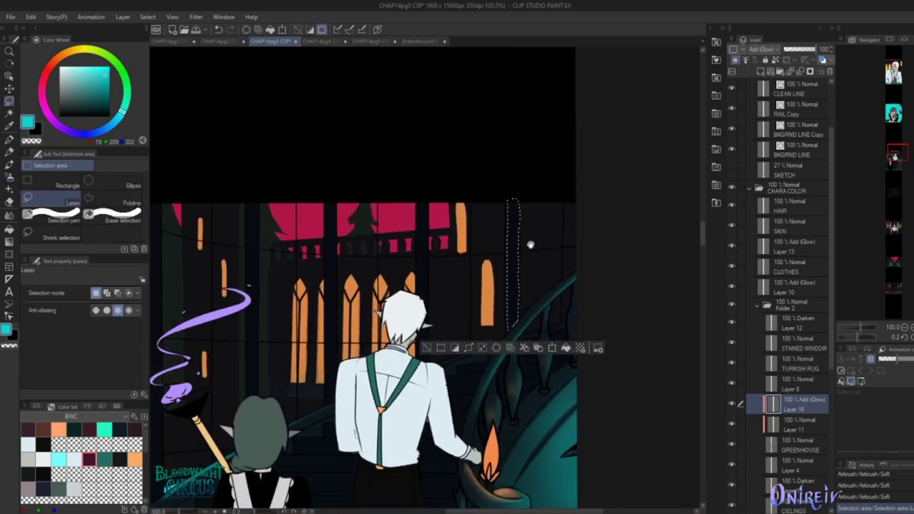
pyautogui.moveTo(437, 188)
pyautogui.mouseDown()
pyautogui.moveTo(457, 207)
pyautogui.moveTo(442, 342)
pyautogui.moveTo(396, 319)
pyautogui.mouseUp()
pyautogui.scroll(1, 416, 186)
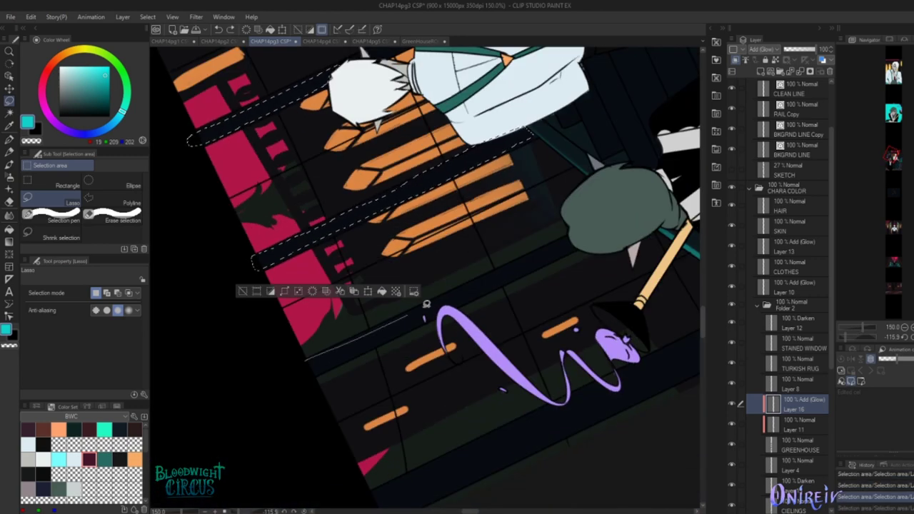
pyautogui.moveTo(533, 267); pyautogui.dragTo(413, 336)
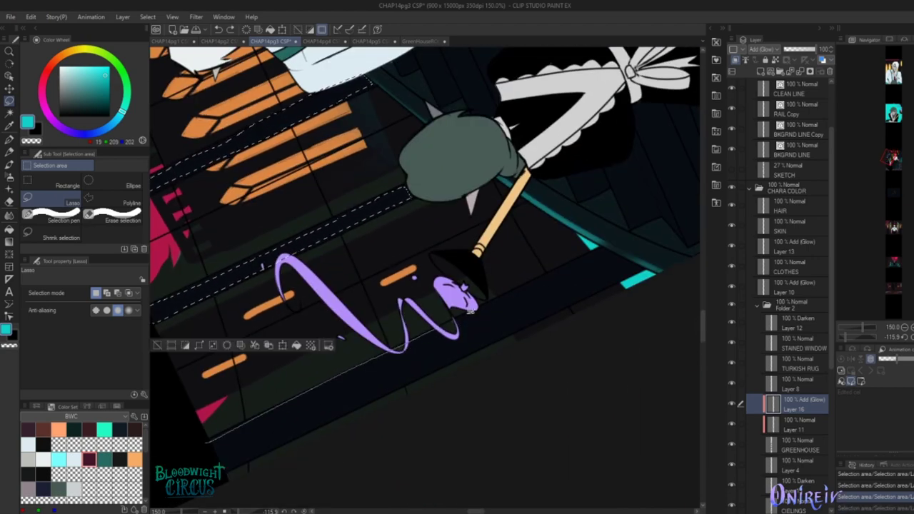
pyautogui.moveTo(543, 314); pyautogui.dragTo(312, 345)
pyautogui.hotkey('ctrl', '0')
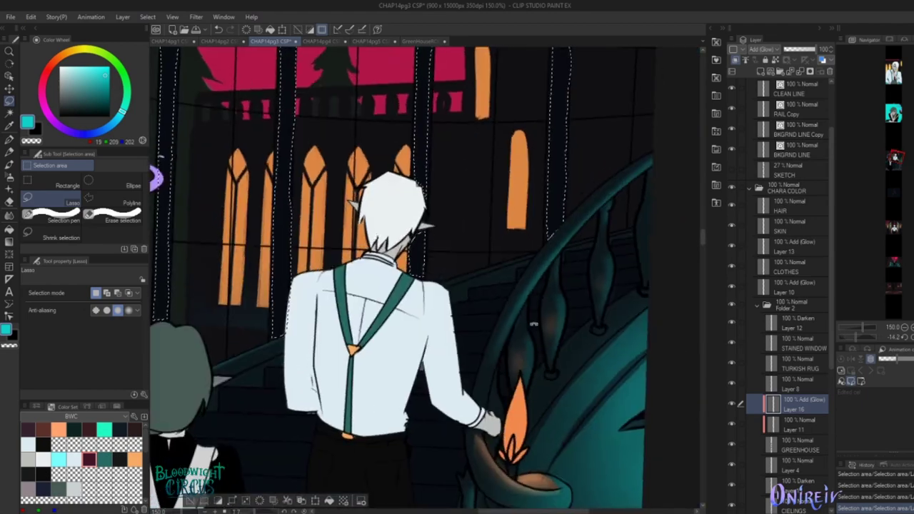
# Airbrush soft teal light over the selected pillars with a large brush and deselect
pyautogui.press('b')
pyautogui.moveTo(296, 207)
pyautogui.mouseDown()
pyautogui.moveTo(286, 398)
pyautogui.moveTo(307, 285)
pyautogui.moveTo(385, 286)
pyautogui.moveTo(550, 353)
pyautogui.mouseUp()
pyautogui.hotkey('ctrl', 'z')
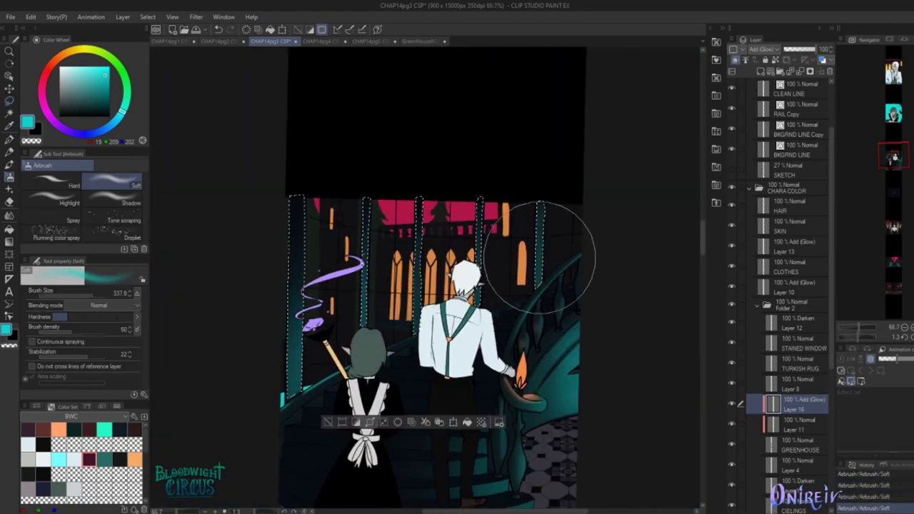
pyautogui.scroll(1, 493, 325)
pyautogui.hotkey('ctrl', 'd')
pyautogui.moveTo(492, 325)
pyautogui.mouseDown()
pyautogui.moveTo(553, 265)
pyautogui.moveTo(650, 232)
pyautogui.mouseUp()
# Trim the teal light along the pillars' edges with the Hard eraser to leave clean shadow sides
pyautogui.press('e')
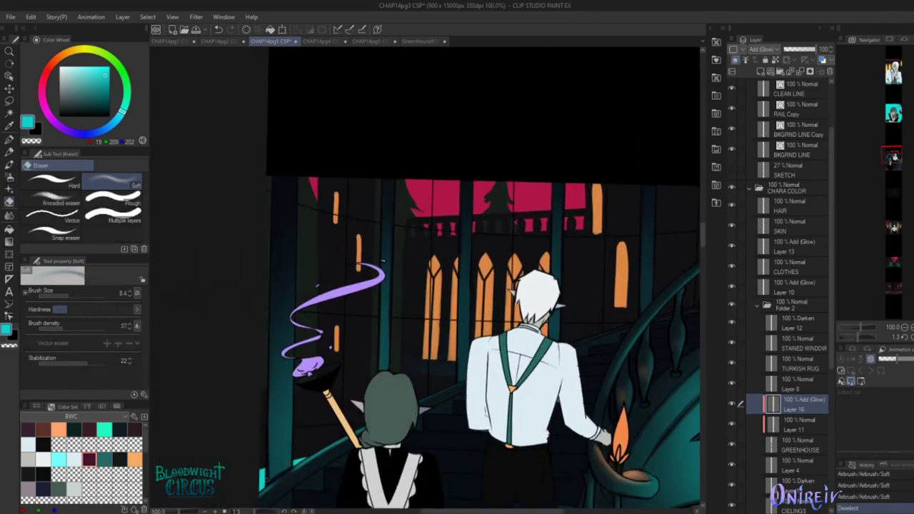
pyautogui.click(52, 181)
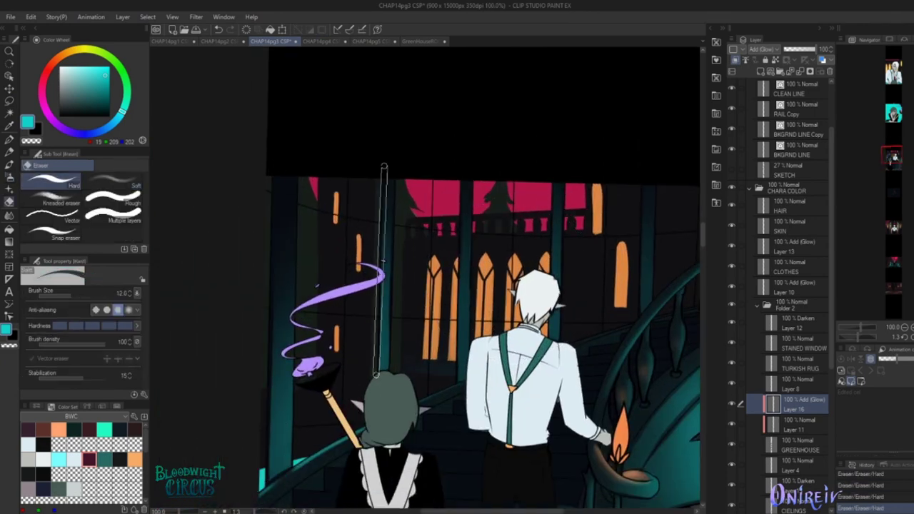
pyautogui.scroll(-1, 626, 234)
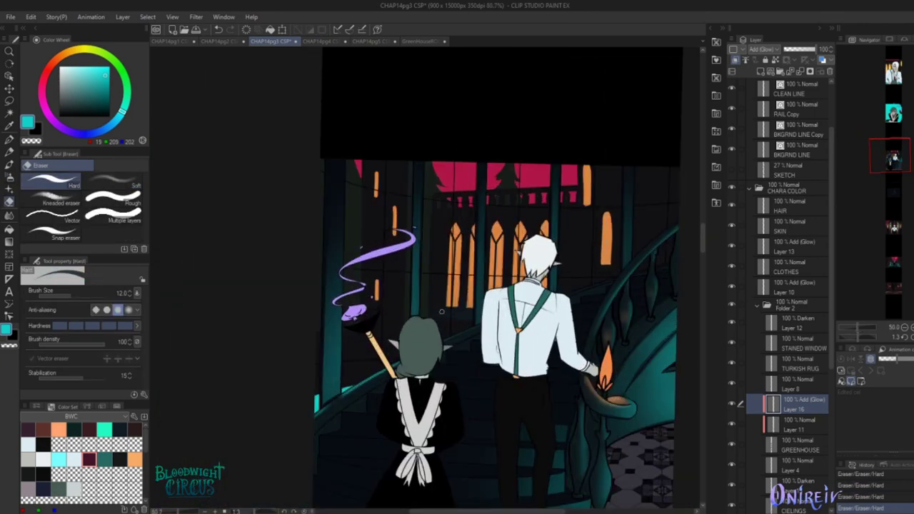
pyautogui.moveTo(410, 303); pyautogui.dragTo(361, 320)
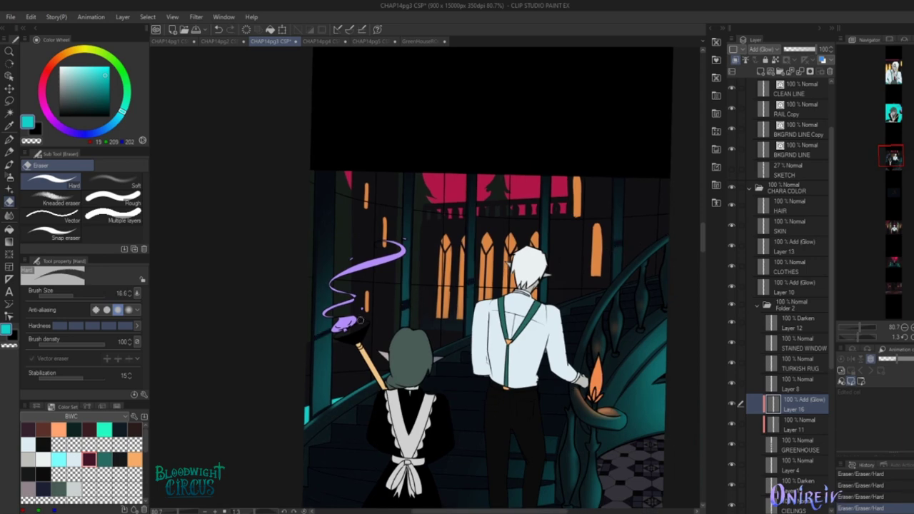
pyautogui.hscroll(1, 452, 311)
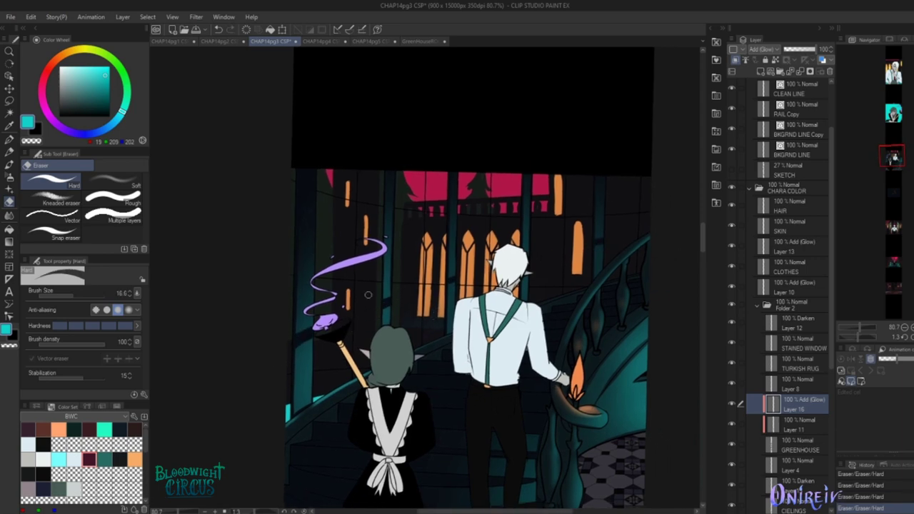
pyautogui.scroll(-1, 367, 294)
pyautogui.hscroll(4, 328, 322)
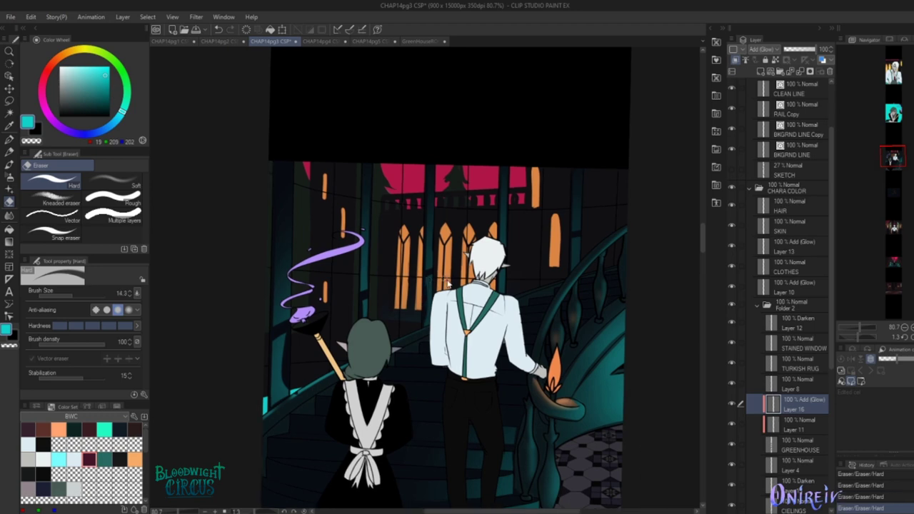
pyautogui.hscroll(1, 454, 279)
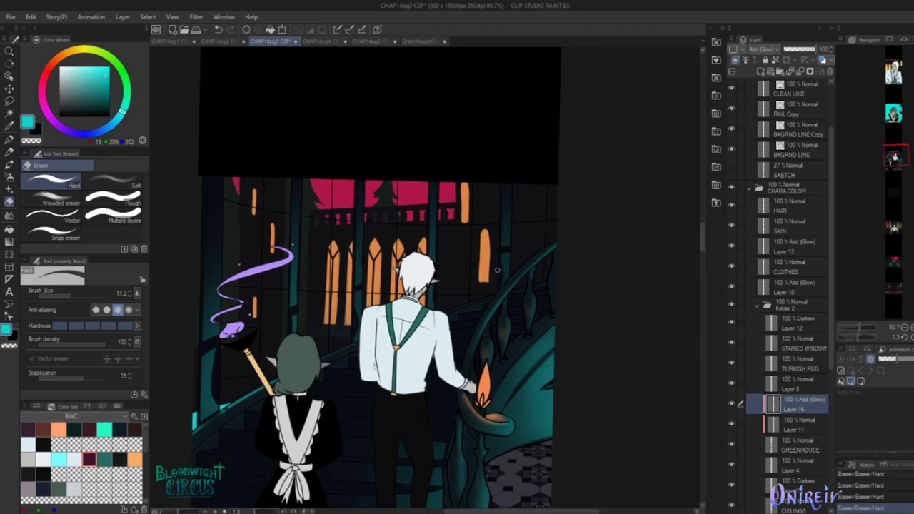
pyautogui.hscroll(-3, 369, 295)
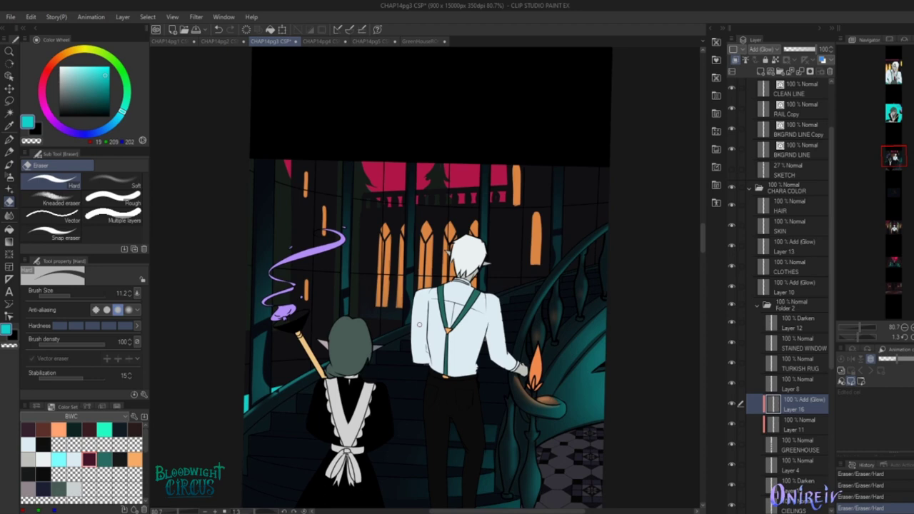
pyautogui.hscroll(-1, 230, 249)
# Fade parts of the teal light around the leftmost pillar and lower handrail with the Soft eraser
pyautogui.press('.')
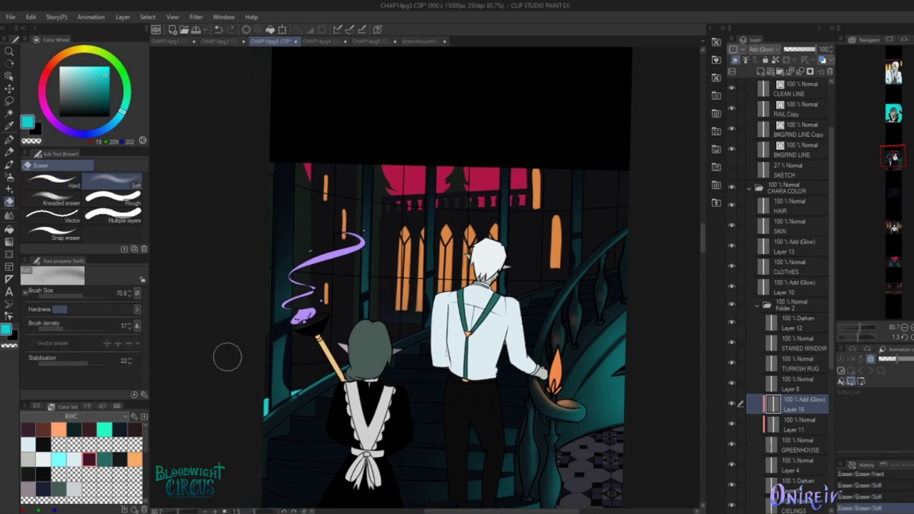
pyautogui.scroll(1, 512, 272)
pyautogui.scroll(-4, 513, 271)
pyautogui.scroll(3, 513, 272)
pyautogui.scroll(2, 298, 357)
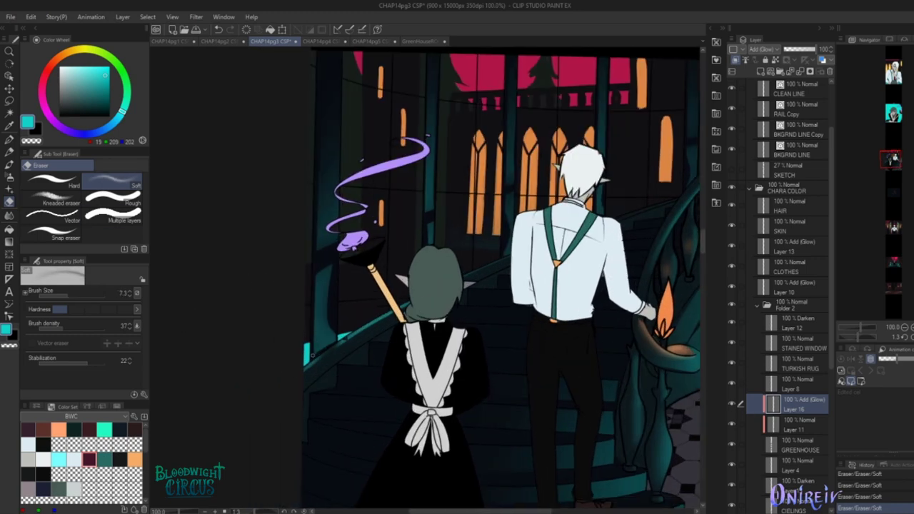
pyautogui.scroll(2, 312, 360)
# Line the leftmost pillar's outer edge with thin teal strokes using the G-pen and a darker teal Opaque watercolor brush
pyautogui.press('p')
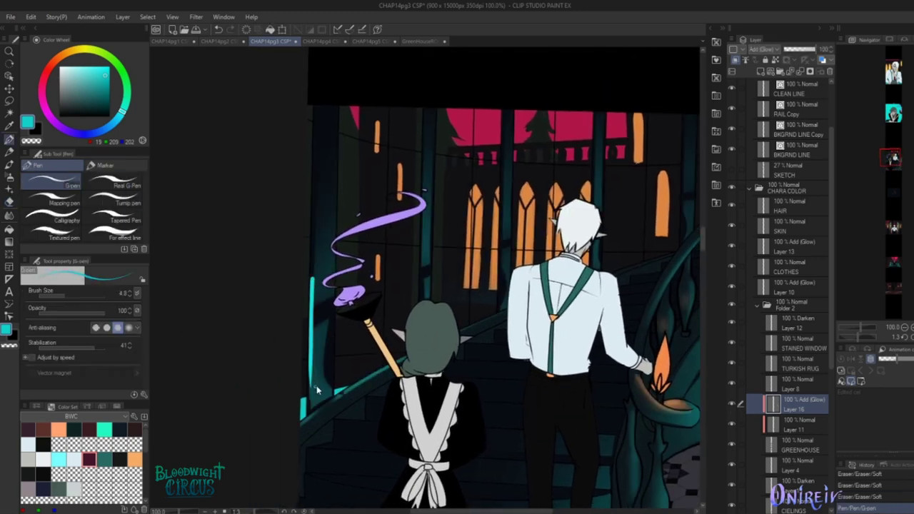
pyautogui.moveTo(312, 414); pyautogui.dragTo(312, 105)
pyautogui.moveTo(311, 414); pyautogui.dragTo(313, 106)
pyautogui.scroll(1, 390, 214)
pyautogui.press('b')
pyautogui.moveTo(307, 428); pyautogui.dragTo(309, 100)
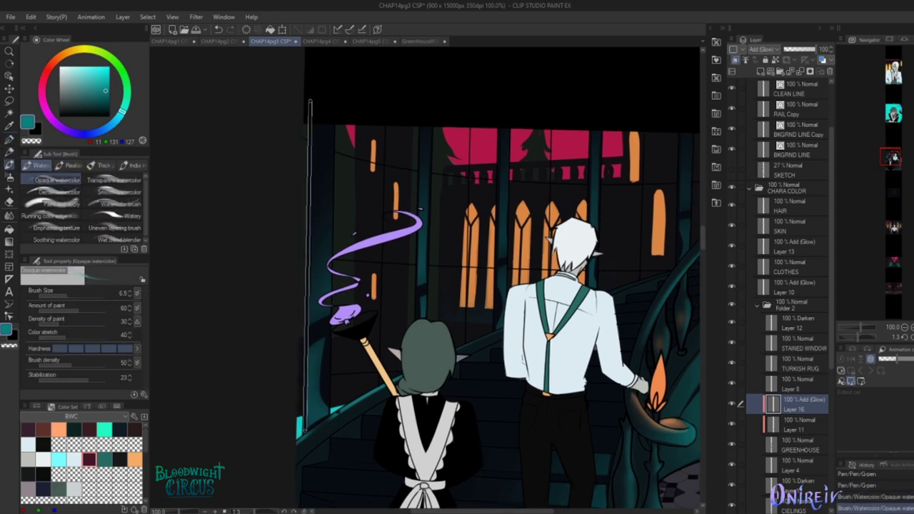
pyautogui.scroll(1, 477, 244)
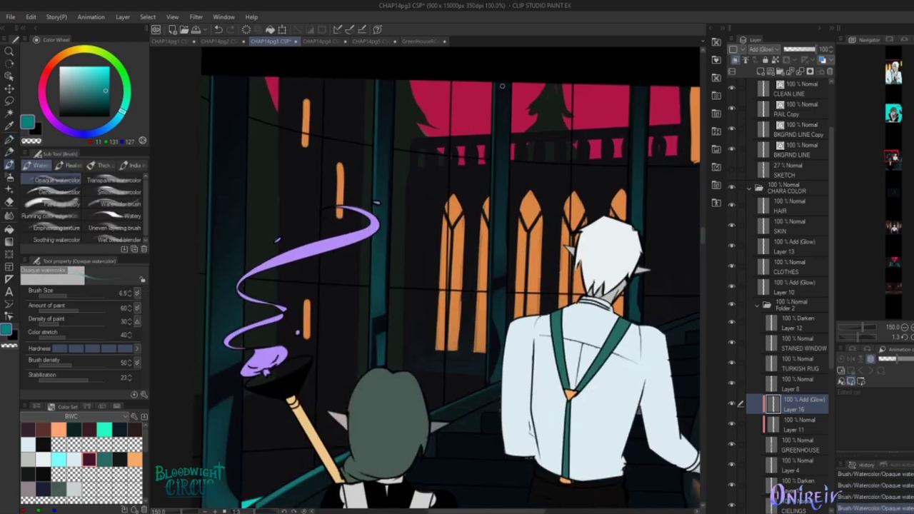
# Lasso the stair treads behind the maid, airbrush soft crimson light over them and deselect
pyautogui.scroll(-4, 499, 68)
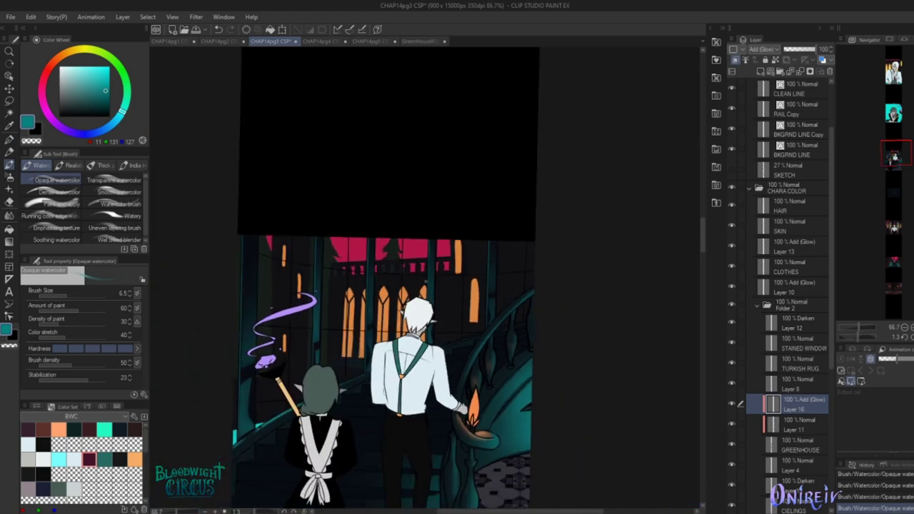
pyautogui.scroll(1, 392, 280)
pyautogui.scroll(3, 375, 428)
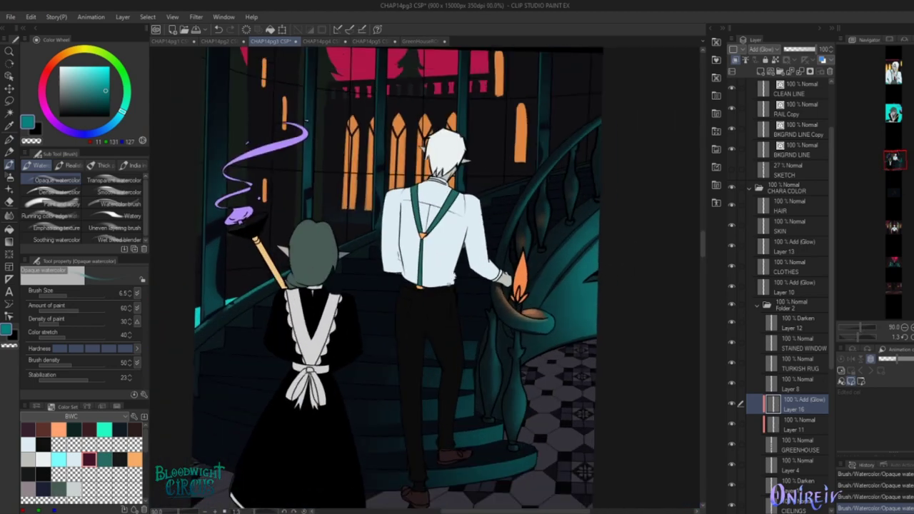
pyautogui.press('m')
pyautogui.moveTo(303, 350)
pyautogui.mouseDown()
pyautogui.moveTo(472, 333)
pyautogui.moveTo(318, 350)
pyautogui.mouseUp()
pyautogui.moveTo(596, 290); pyautogui.dragTo(307, 325)
pyautogui.moveTo(278, 391)
pyautogui.mouseDown()
pyautogui.moveTo(460, 404)
pyautogui.moveTo(322, 374)
pyautogui.moveTo(354, 400)
pyautogui.mouseUp()
pyautogui.moveTo(427, 382)
pyautogui.mouseDown()
pyautogui.moveTo(531, 364)
pyautogui.moveTo(471, 390)
pyautogui.moveTo(547, 375)
pyautogui.moveTo(412, 402)
pyautogui.moveTo(421, 392)
pyautogui.mouseUp()
pyautogui.moveTo(426, 384)
pyautogui.mouseDown()
pyautogui.moveTo(570, 371)
pyautogui.moveTo(428, 391)
pyautogui.mouseUp()
pyautogui.scroll(-4, 428, 392)
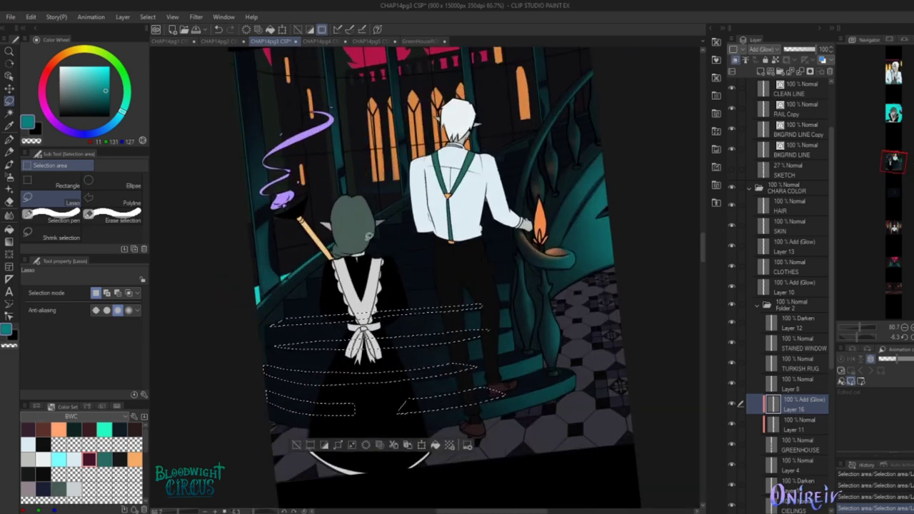
pyautogui.press('b')
pyautogui.hotkey('ctrl', 'd')
# Trim the crimson light along the stair treads with the Hard eraser so it keeps to the steps' upper faces
pyautogui.scroll(3, 315, 344)
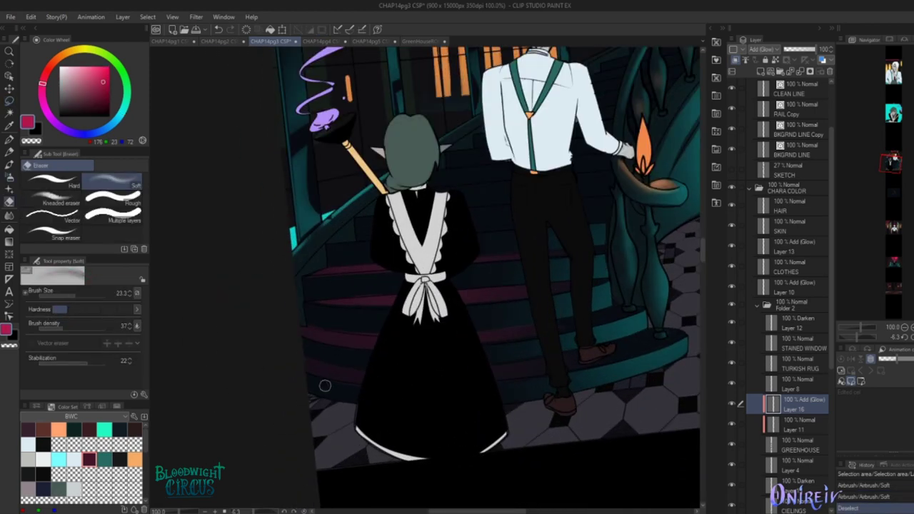
pyautogui.press('e')
pyautogui.click(421, 275)
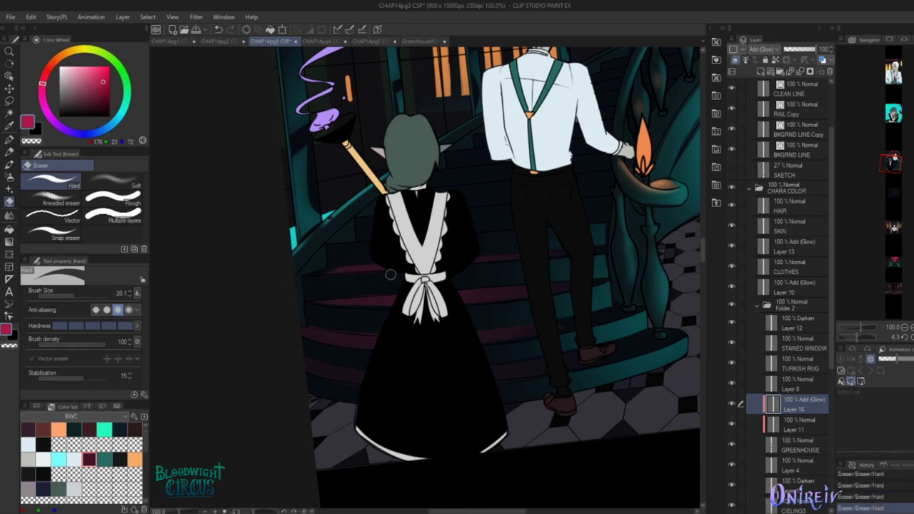
pyautogui.scroll(3, 390, 274)
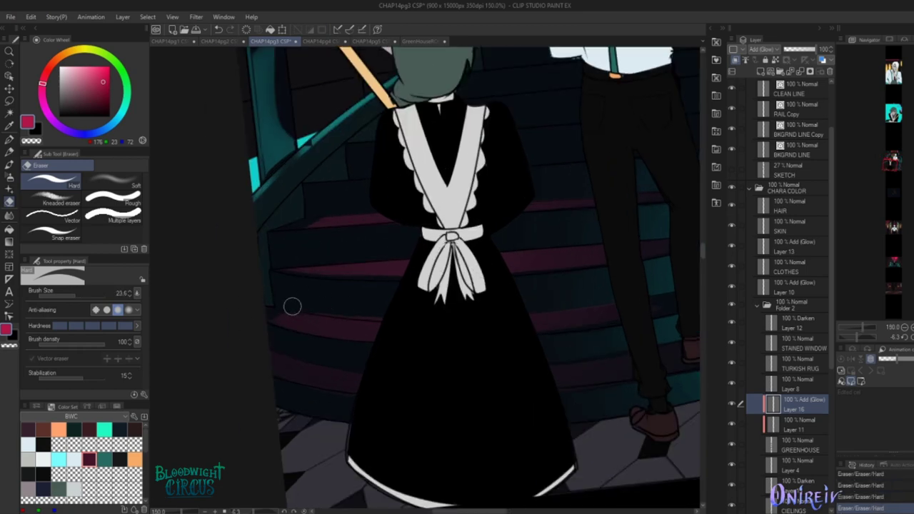
pyautogui.scroll(-1, 509, 307)
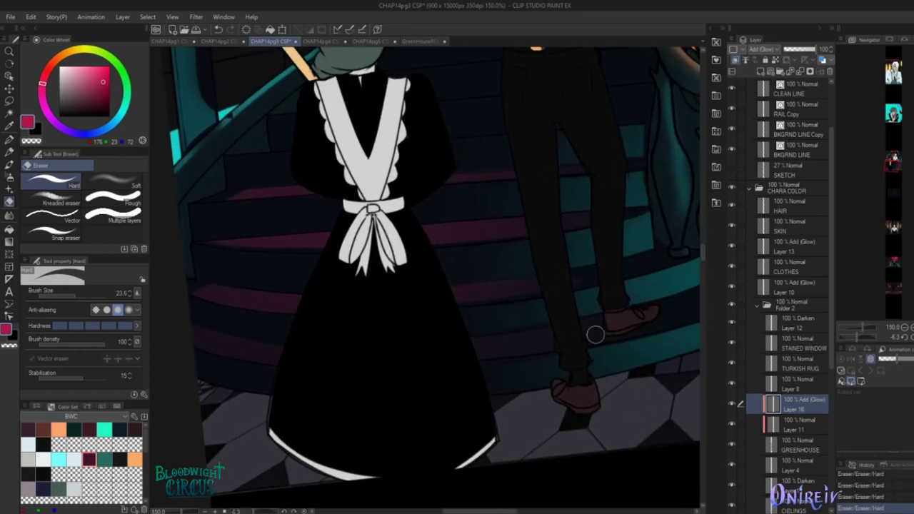
pyautogui.scroll(1, 508, 370)
pyautogui.scroll(-4, 508, 369)
pyautogui.scroll(1, 580, 455)
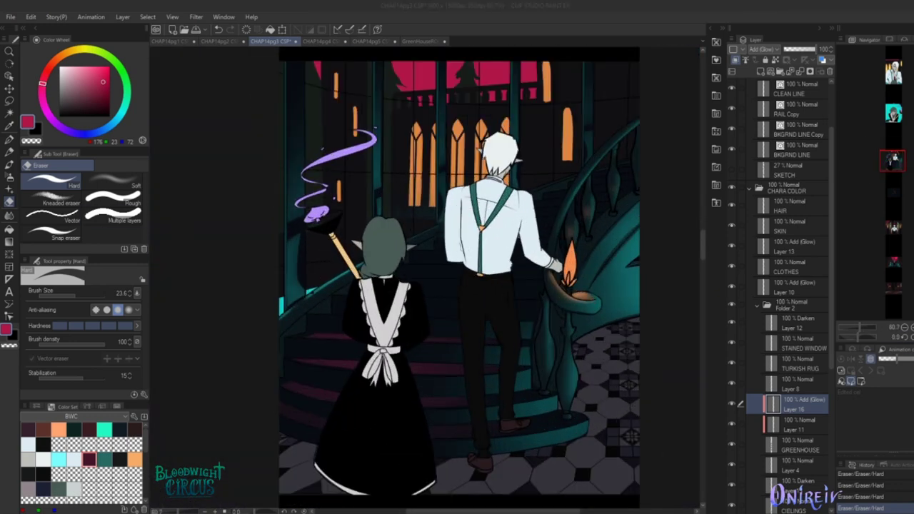
# Create an Add (Glow) layer below LAKE and airbrush soft teal light over the tiled floor with a very large brush
pyautogui.scroll(-4, 580, 455)
pyautogui.scroll(4, 580, 455)
pyautogui.hotkey('ctrl', 'shift', 'n')
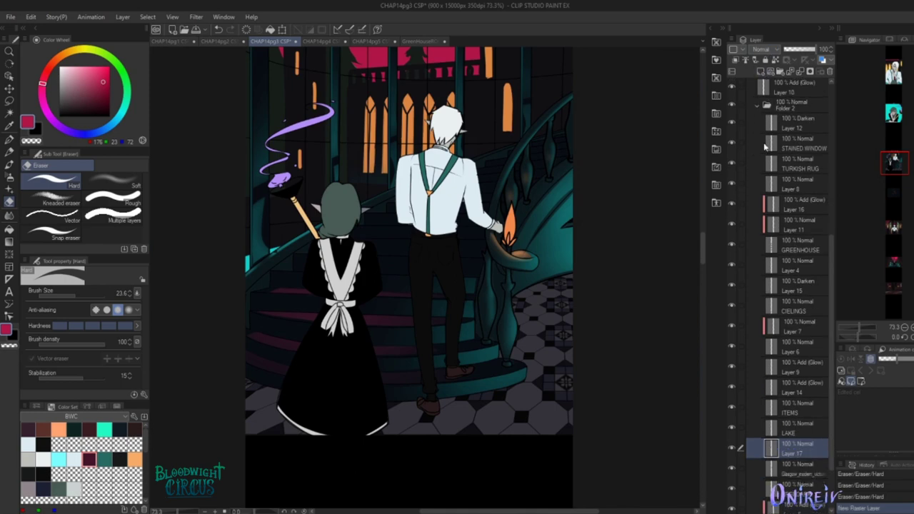
pyautogui.press('b')
pyautogui.moveTo(703, 339)
pyautogui.mouseDown()
pyautogui.moveTo(660, 321)
pyautogui.moveTo(534, 408)
pyautogui.mouseUp()
pyautogui.moveTo(389, 333); pyautogui.dragTo(465, 353)
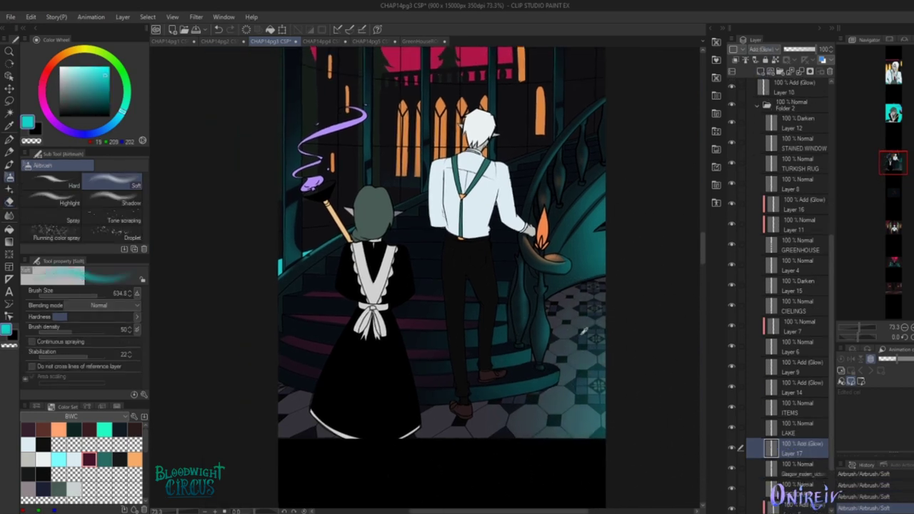
# Add a Darken layer above the floor glow and airbrush dark navy shadow over the tiles beside the stairs
pyautogui.keyDown('alt'); pyautogui.click(541, 377); pyautogui.keyUp('alt')
pyautogui.hotkey('ctrl', 'shift', 'n')
pyautogui.moveTo(542, 378)
pyautogui.mouseDown()
pyautogui.moveTo(491, 373)
pyautogui.moveTo(306, 398)
pyautogui.moveTo(316, 357)
pyautogui.moveTo(357, 428)
pyautogui.moveTo(452, 393)
pyautogui.mouseUp()
pyautogui.press('[')
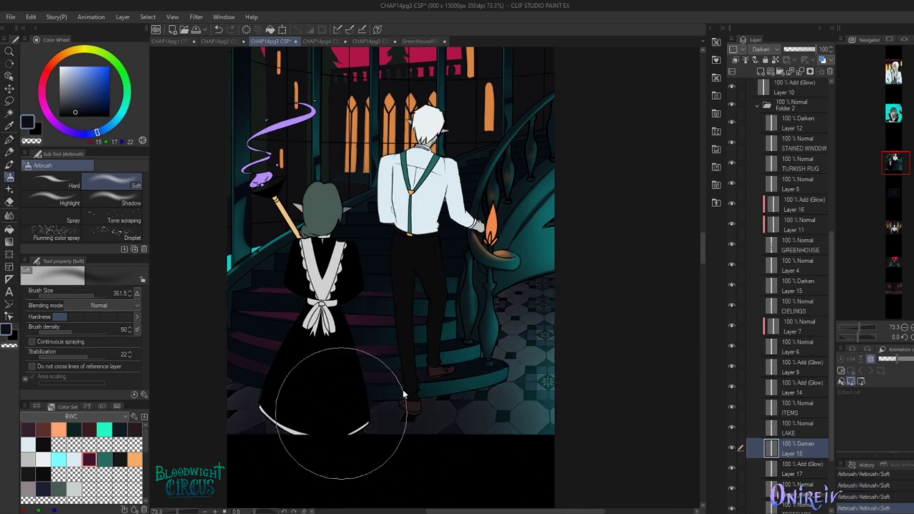
# Move the floor's teal Add (Glow) layer above the Darken layer and airbrush more teal over the tiles
pyautogui.press('b')
pyautogui.press('b')
pyautogui.moveTo(796, 469); pyautogui.dragTo(803, 450)
pyautogui.press('b')
pyautogui.scroll(3, 428, 239)
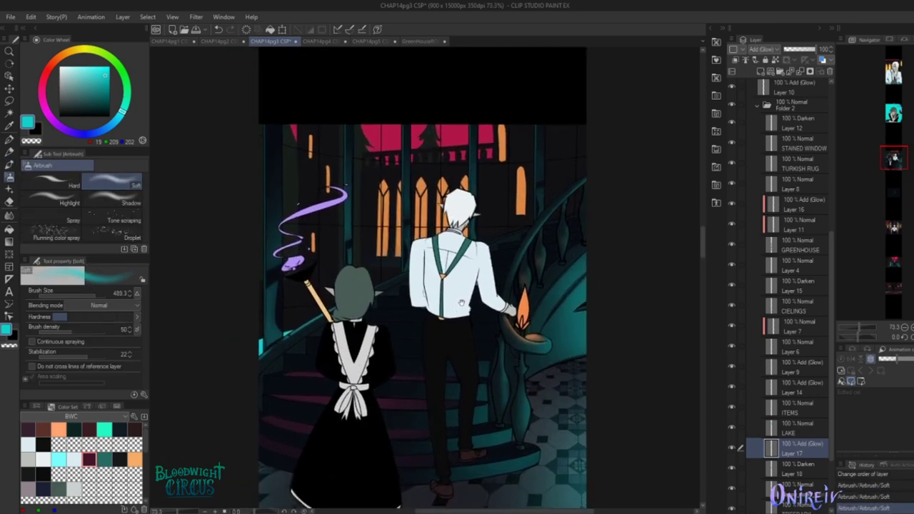
pyautogui.moveTo(461, 303); pyautogui.dragTo(412, 234)
# Merge the floor's glow and shadow layers down into the floor tile layer
pyautogui.hotkey('ctrl', 'e')
pyautogui.scroll(-3, 731, 404)
pyautogui.hotkey('ctrl', 'e')
pyautogui.hotkey('ctrl', 'e')
pyautogui.moveTo(525, 332); pyautogui.dragTo(580, 421)
# Create a clipped Add (Glow) layer above BLURRY BKGRND and airbrush warm orange-yellow light over the lit windows
pyautogui.click(799, 463)
pyautogui.click(761, 72)
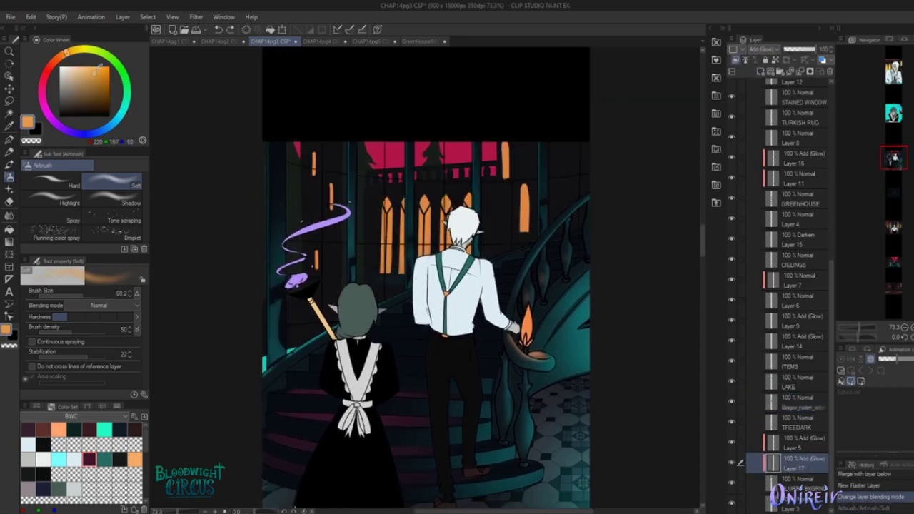
pyautogui.moveTo(375, 272)
pyautogui.mouseDown()
pyautogui.moveTo(389, 207)
pyautogui.moveTo(410, 200)
pyautogui.moveTo(400, 204)
pyautogui.moveTo(477, 226)
pyautogui.moveTo(525, 172)
pyautogui.mouseUp()
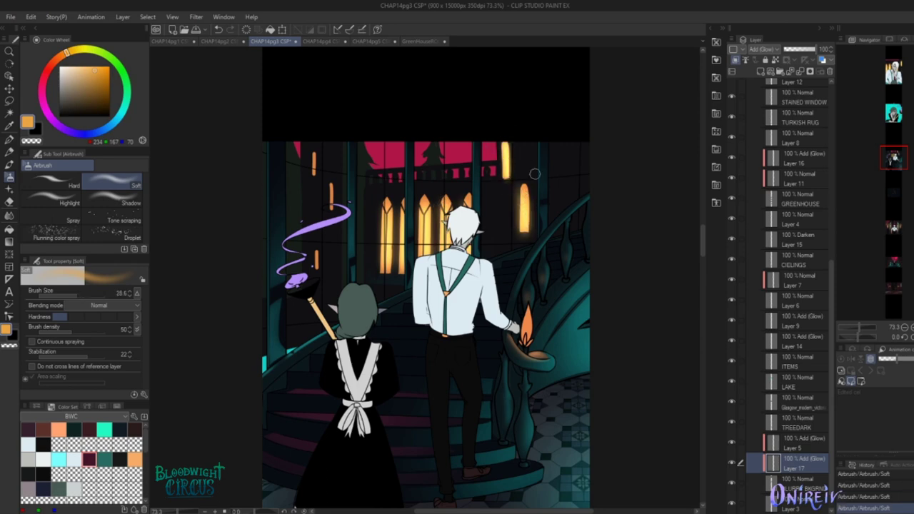
pyautogui.moveTo(517, 229); pyautogui.dragTo(532, 143)
pyautogui.press('[')
pyautogui.press('[')
pyautogui.press(']')
pyautogui.press(']')
pyautogui.press(']')
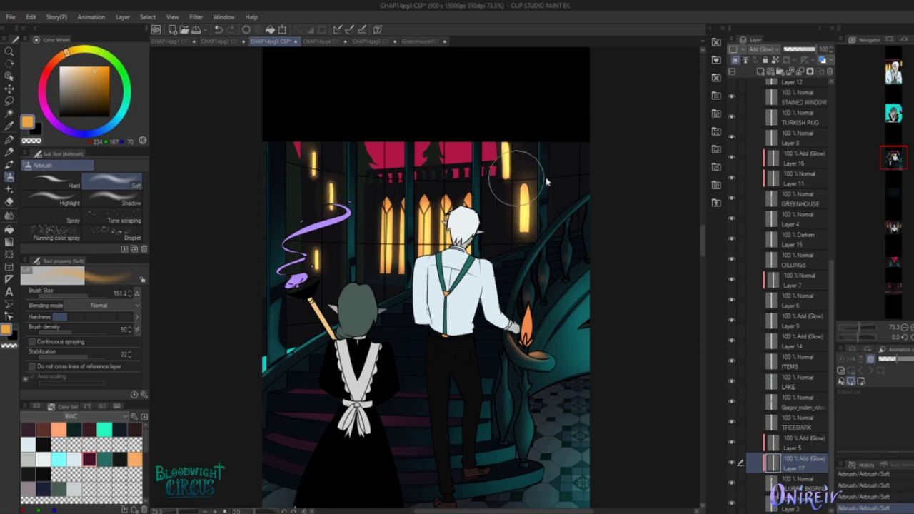
# Airbrush sampled teal haze over the blurry background behind the characters with a large Soft brush
pyautogui.hotkey('ctrl', '-')
pyautogui.moveTo(343, 336); pyautogui.dragTo(376, 341)
pyautogui.keyDown('alt'); pyautogui.click(314, 311); pyautogui.keyUp('alt')
pyautogui.press(']')
pyautogui.press(']')
pyautogui.press(']')
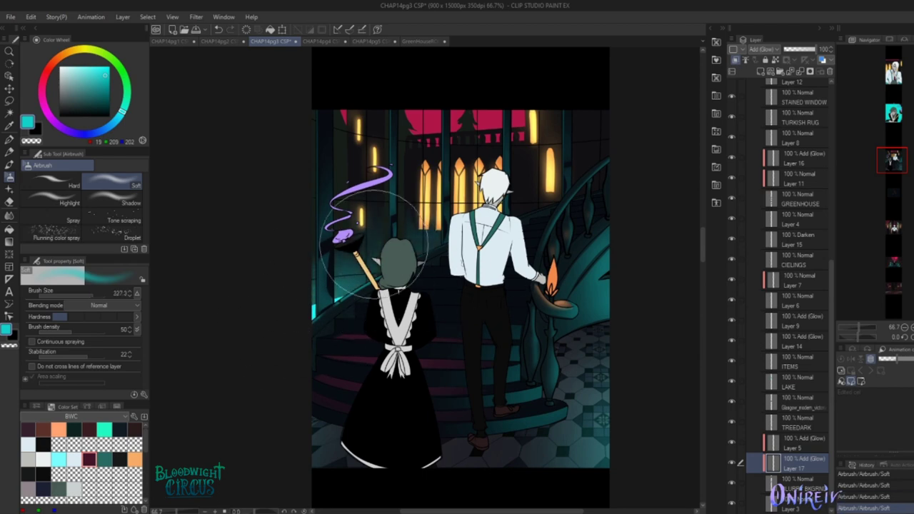
pyautogui.scroll(-2, 343, 300)
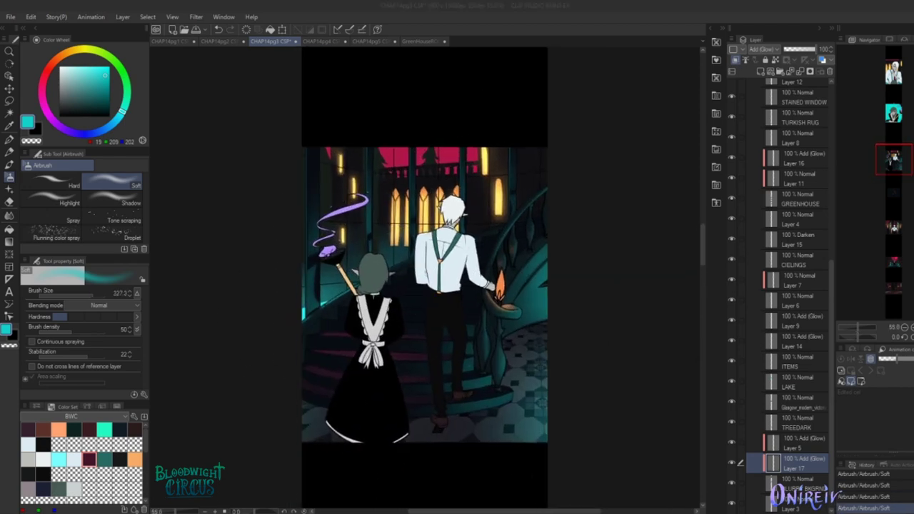
# Paste the teal smoke texture, position it over the staircase panel and place its layer directly below TREEDARK
pyautogui.scroll(10, 792, 285)
pyautogui.click(793, 107)
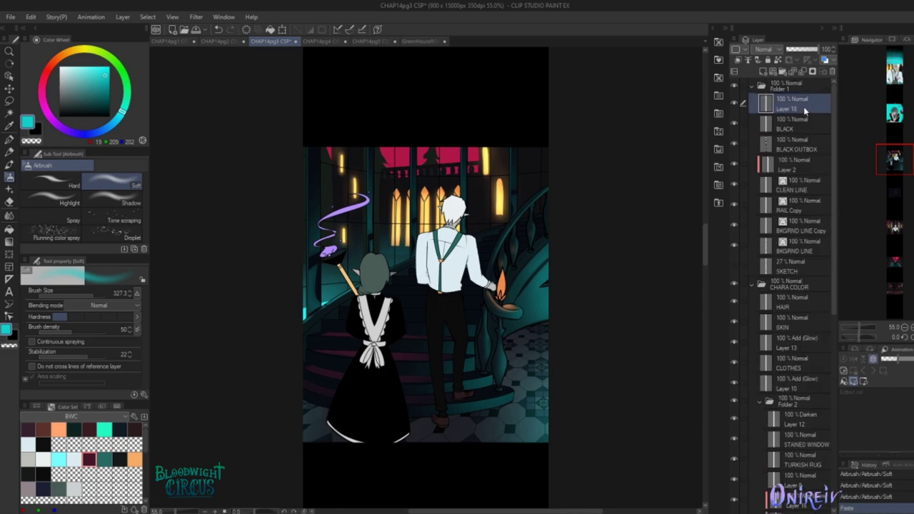
pyautogui.press('k')
pyautogui.moveTo(428, 371); pyautogui.dragTo(457, 342)
pyautogui.moveTo(792, 107); pyautogui.dragTo(793, 482)
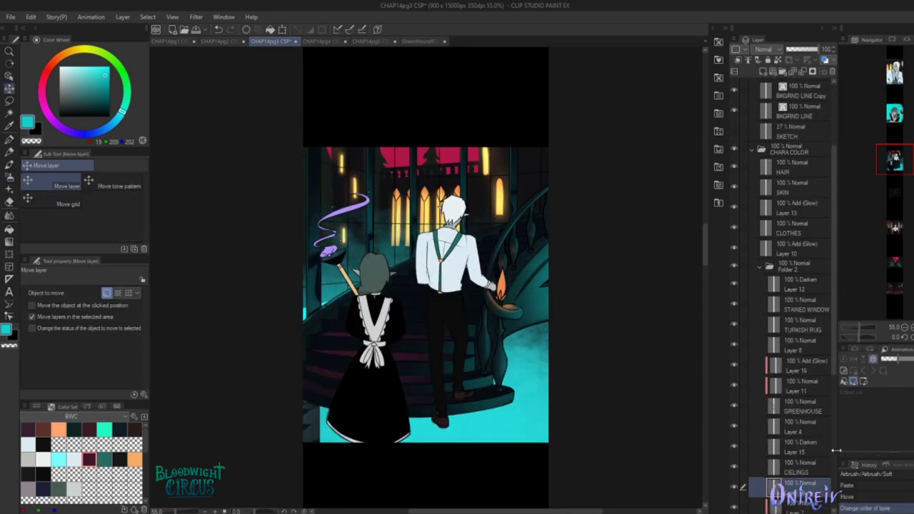
pyautogui.scroll(-5, 793, 285)
pyautogui.moveTo(793, 238); pyautogui.dragTo(793, 402)
# Scale the smoke texture to 113%, flip it horizontally and apply the transformation
pyautogui.hotkey('ctrl', 't')
pyautogui.moveTo(292, 312); pyautogui.dragTo(276, 297)
pyautogui.click(63, 293)
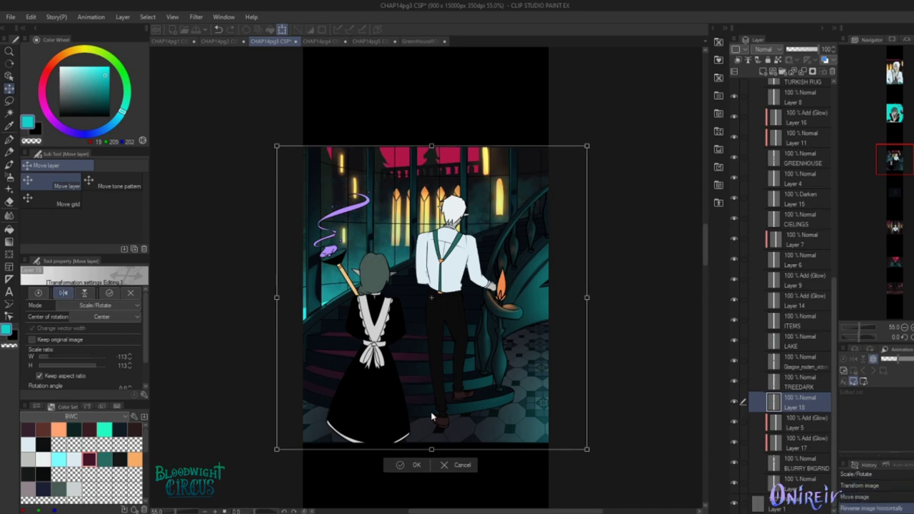
pyautogui.click(412, 465)
pyautogui.moveTo(892, 158); pyautogui.dragTo(889, 183)
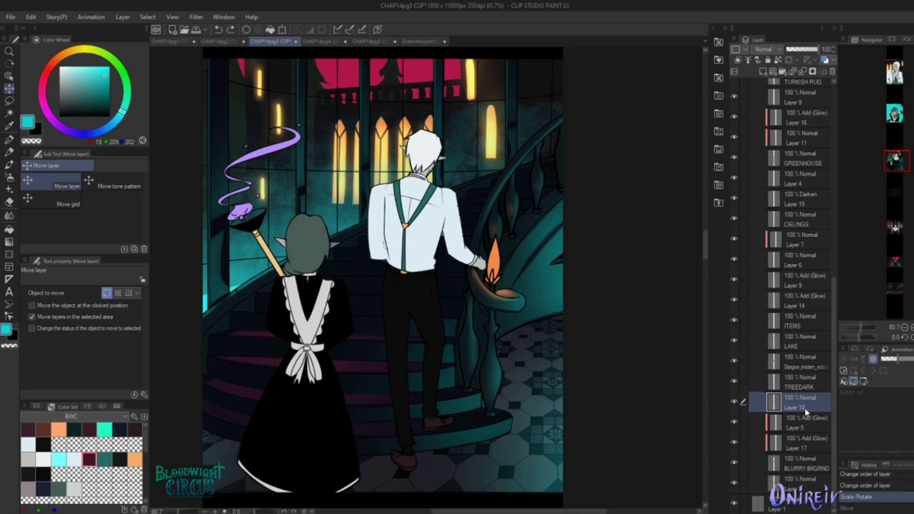
# Rename the texture layer SMOKE and the tile layer FLOORINGTILE, and merge the two clipped glow layers into BLURRY BKGRND
pyautogui.click(749, 365)
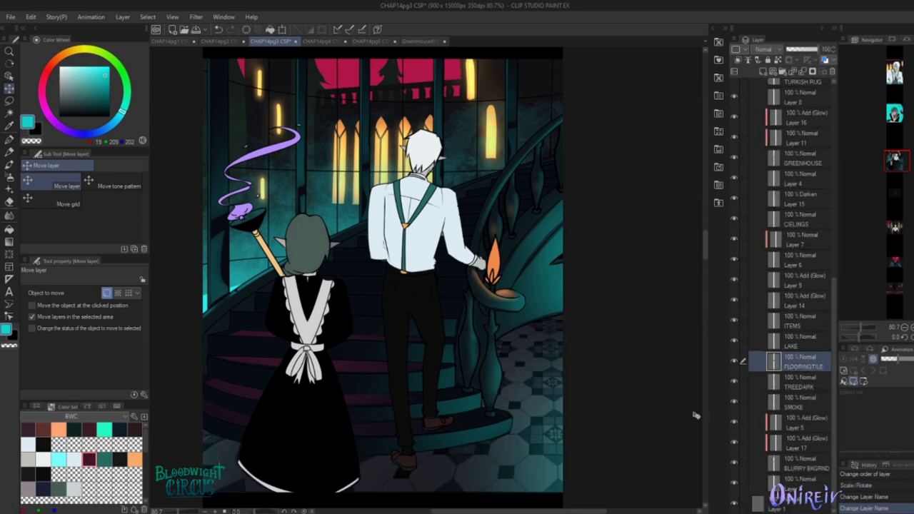
pyautogui.click(734, 437)
pyautogui.click(735, 436)
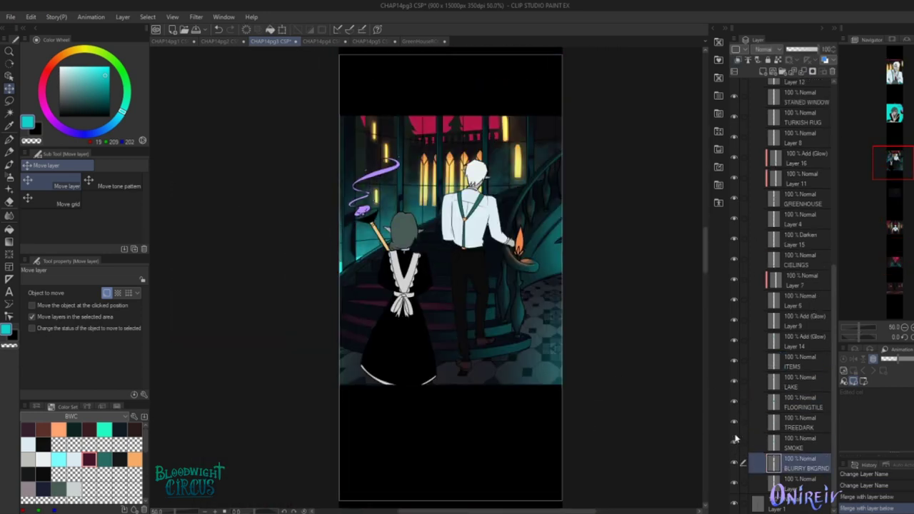
# Touch up the stairs with dark navy on GREENHOUSE and draw missing step lines on BKGRND LINE with the G-pen
pyautogui.scroll(4, 500, 193)
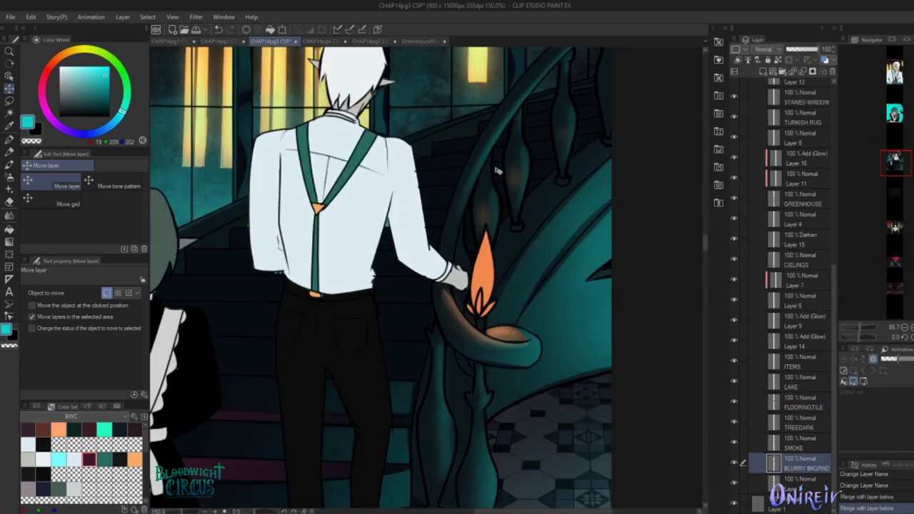
pyautogui.click(800, 200)
pyautogui.press('g')
pyautogui.press('x')
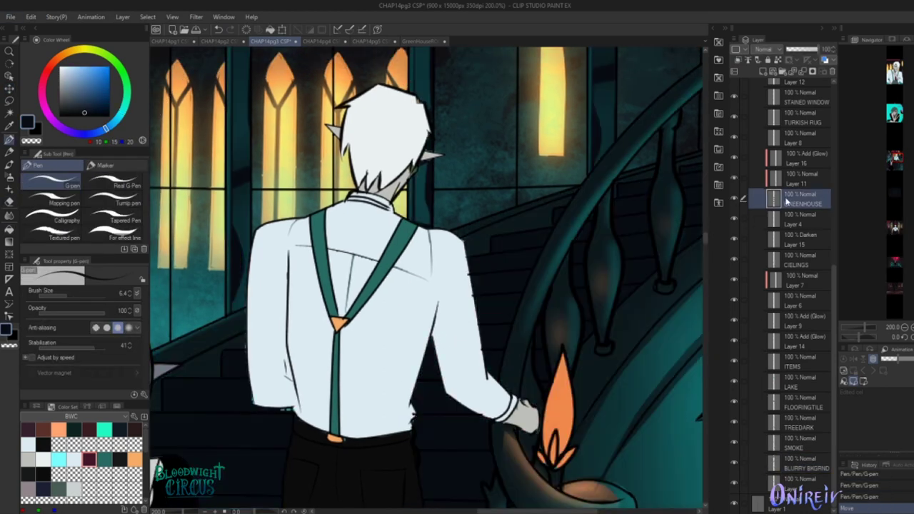
pyautogui.scroll(3, 785, 193)
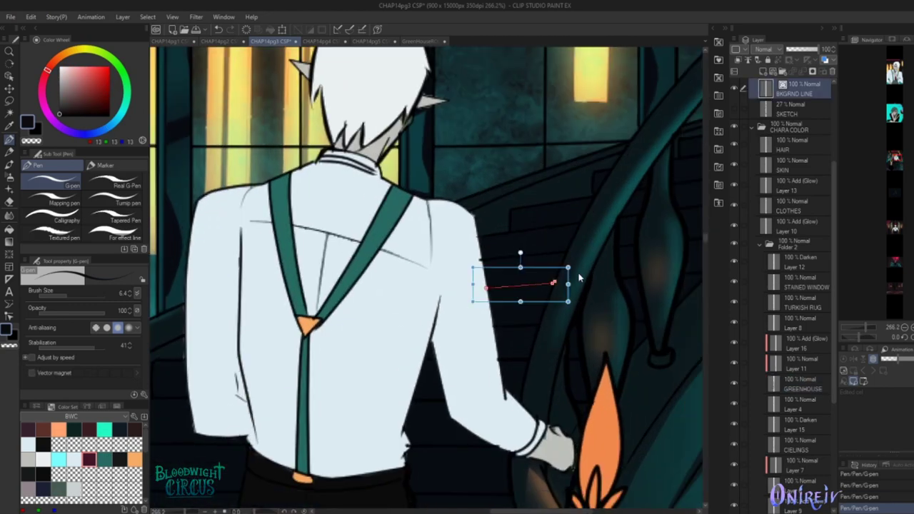
# Erase the stair line ends that overlap the man's sleeve with the Hard eraser in vector mode
pyautogui.press('e')
pyautogui.click(359, 317)
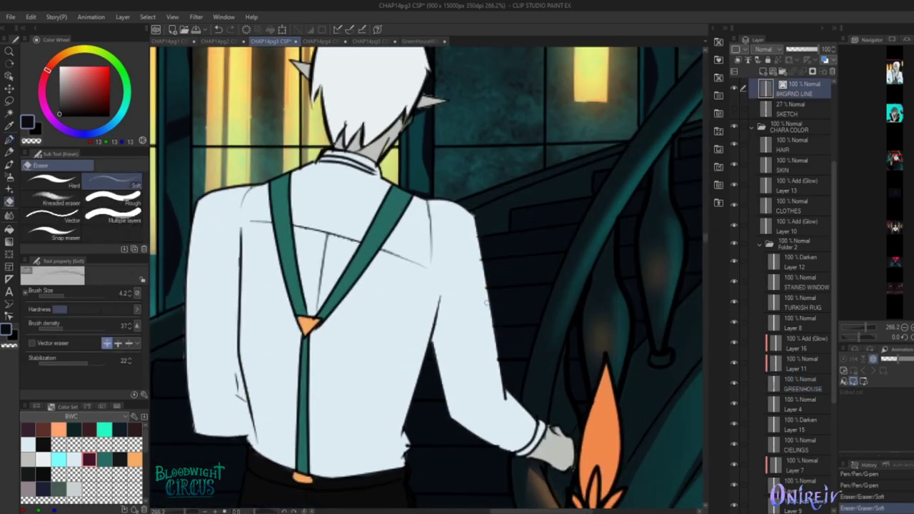
pyautogui.click(53, 180)
pyautogui.click(484, 276)
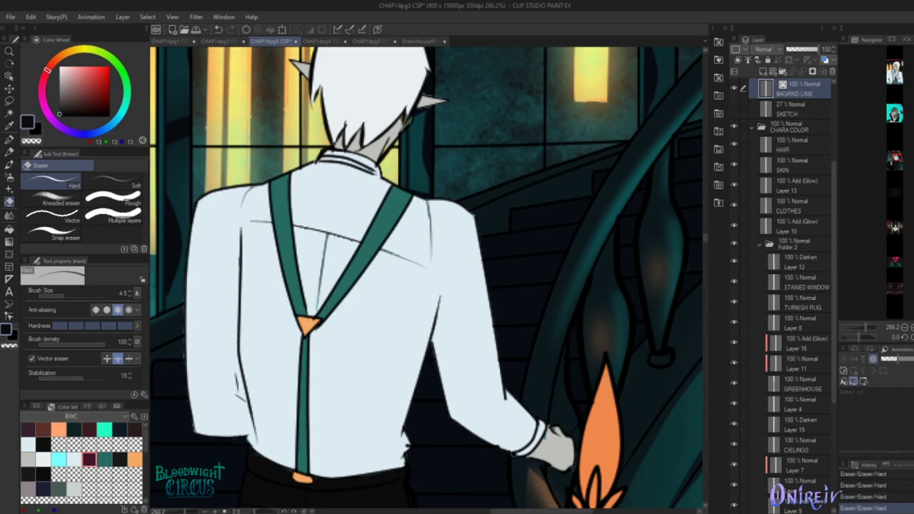
pyautogui.scroll(-8, 510, 450)
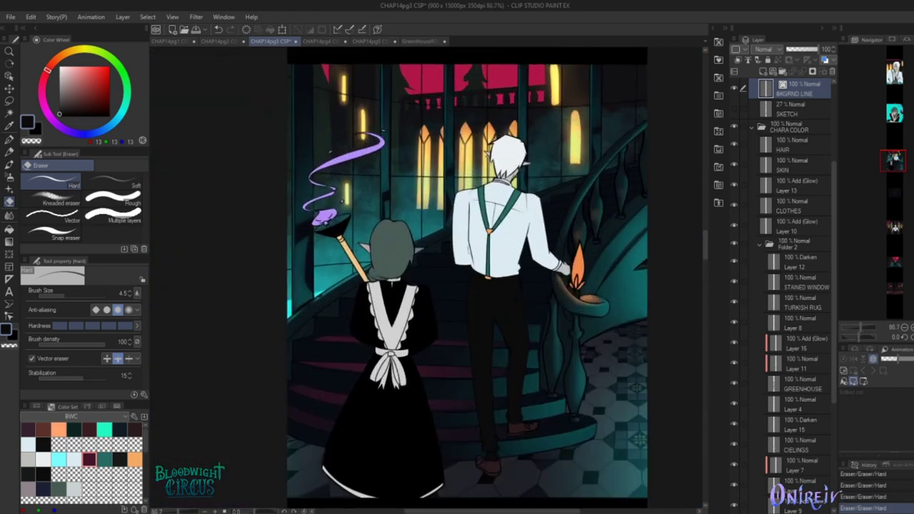
# Paint a bright yellow core into the candle flame on the clipped Add (Glow) layer with the Opaque watercolor brush
pyautogui.scroll(4, 587, 458)
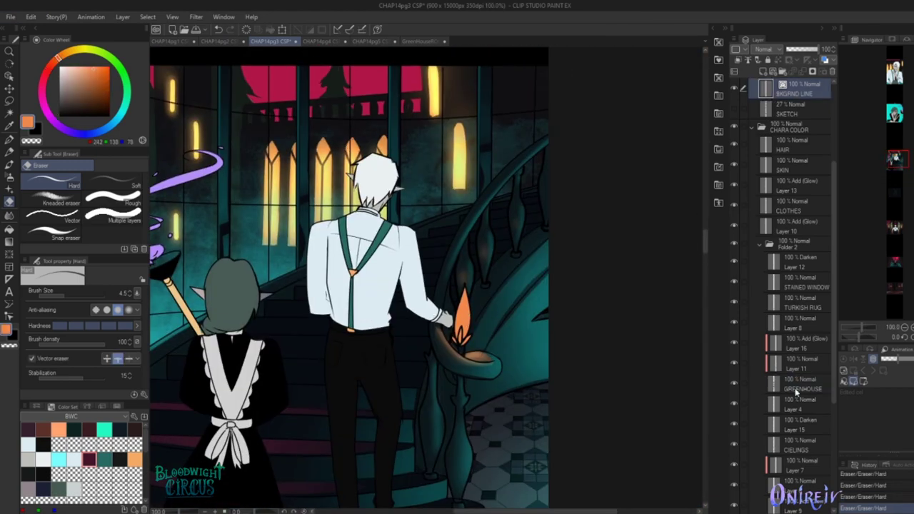
pyautogui.click(799, 343)
pyautogui.keyDown('alt'); pyautogui.click(450, 314); pyautogui.keyUp('alt')
pyautogui.press('b')
pyautogui.scroll(3, 450, 317)
pyautogui.moveTo(448, 312)
pyautogui.mouseDown()
pyautogui.moveTo(449, 293)
pyautogui.moveTo(444, 333)
pyautogui.mouseUp()
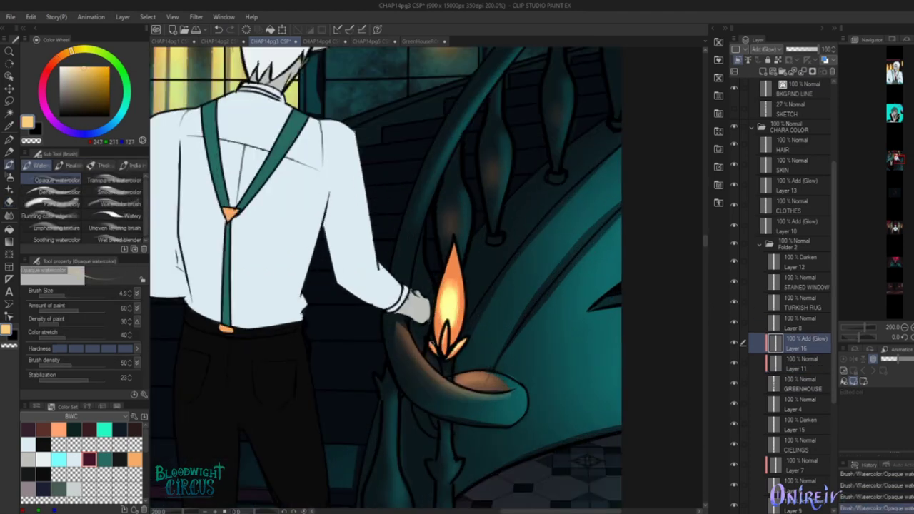
# Brush additional glow around the candle flame with a color sampled beside it
pyautogui.click(800, 384)
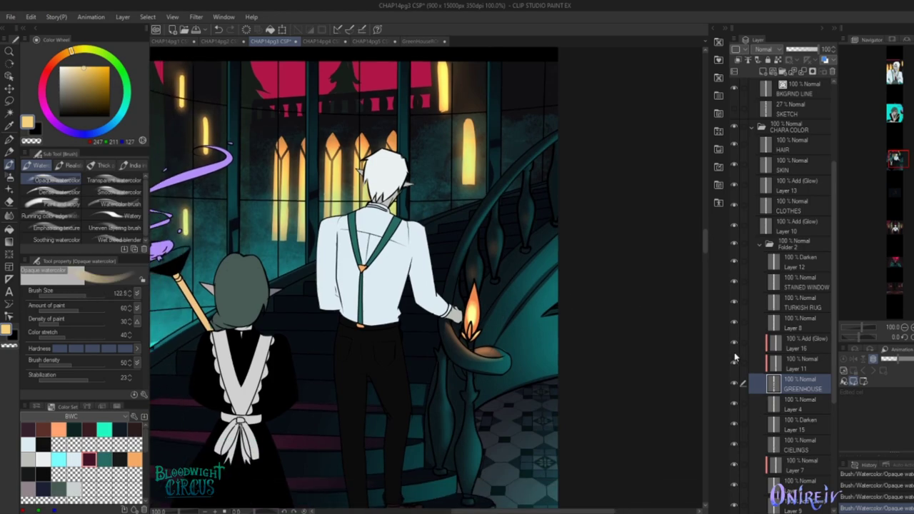
pyautogui.click(757, 344)
pyautogui.press('b')
pyautogui.keyDown('alt'); pyautogui.click(488, 316); pyautogui.keyUp('alt')
pyautogui.moveTo(488, 316); pyautogui.dragTo(479, 307)
pyautogui.scroll(-2, 500, 275)
pyautogui.scroll(2, 361, 260)
# Add clipped Darken and Add (Glow) layers above CLOTHES and airbrush soft shading and light onto the characters' clothes
pyautogui.keyDown('alt'); pyautogui.click(324, 268); pyautogui.keyUp('alt')
pyautogui.click(793, 210)
pyautogui.click(763, 71)
pyautogui.hotkey('ctrl', 'alt', 'g')
pyautogui.click(763, 49)
pyautogui.moveTo(336, 293); pyautogui.dragTo(328, 318)
pyautogui.keyDown('alt'); pyautogui.click(328, 300); pyautogui.keyUp('alt')
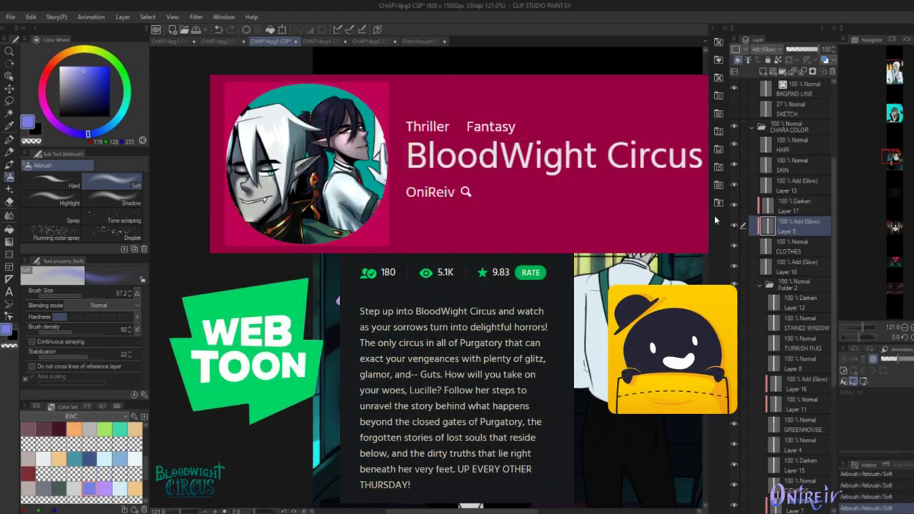
# Reorder the clothes' clipped layers so the Darken layer sits below the Add (Glow) layer
pyautogui.hotkey('alt', ']')
pyautogui.hotkey('ctrl', '-')
pyautogui.hotkey('ctrl', '[')
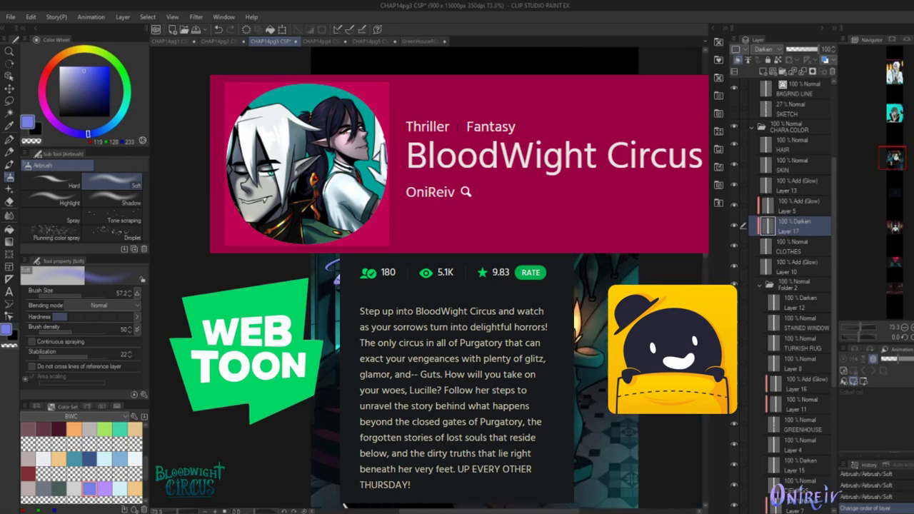
# Add a layer beneath BLURRY BKGRND and scatter small white stars across the crimson sky with the Tone scraping airbrush
pyautogui.scroll(2, 428, 321)
pyautogui.scroll(2, 429, 321)
pyautogui.scroll(-6, 793, 286)
pyautogui.click(757, 482)
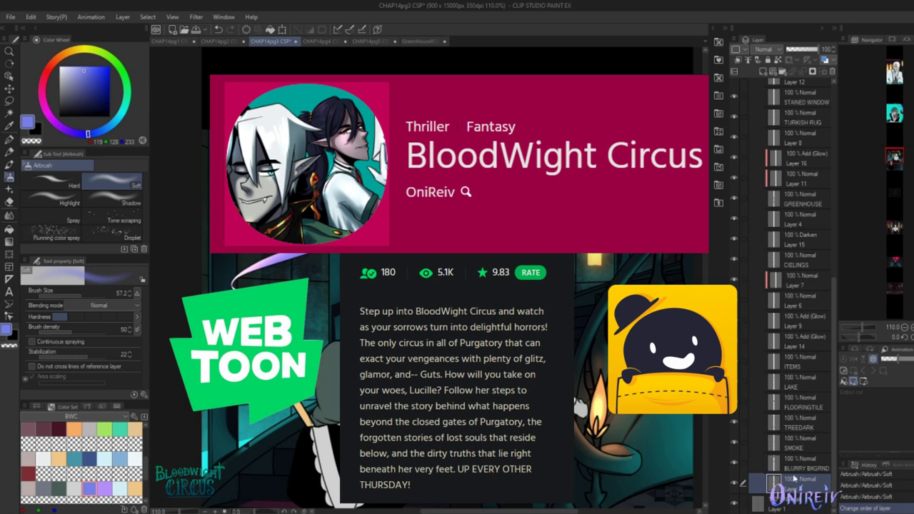
pyautogui.click(763, 72)
pyautogui.click(112, 213)
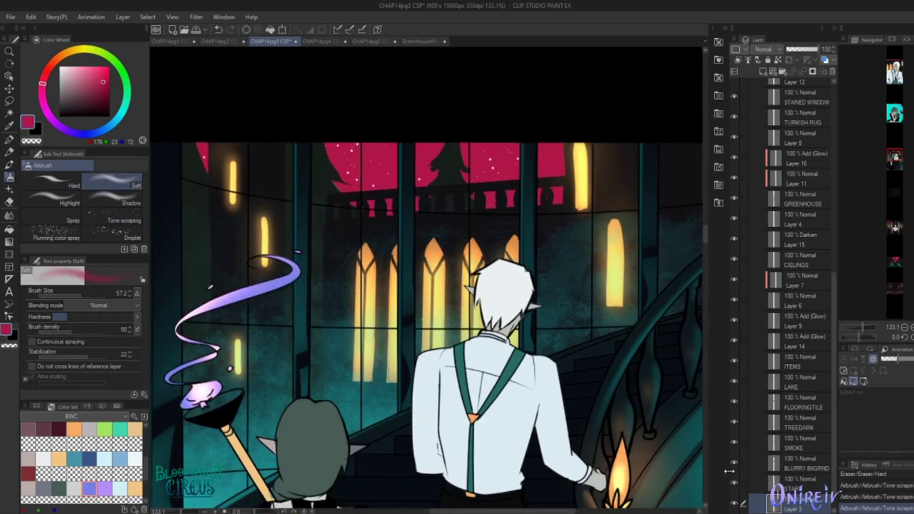
# Add an Add (Glow) layer above the sky colour and airbrush soft crimson glows around the stars with the Soft airbrush
pyautogui.click(764, 72)
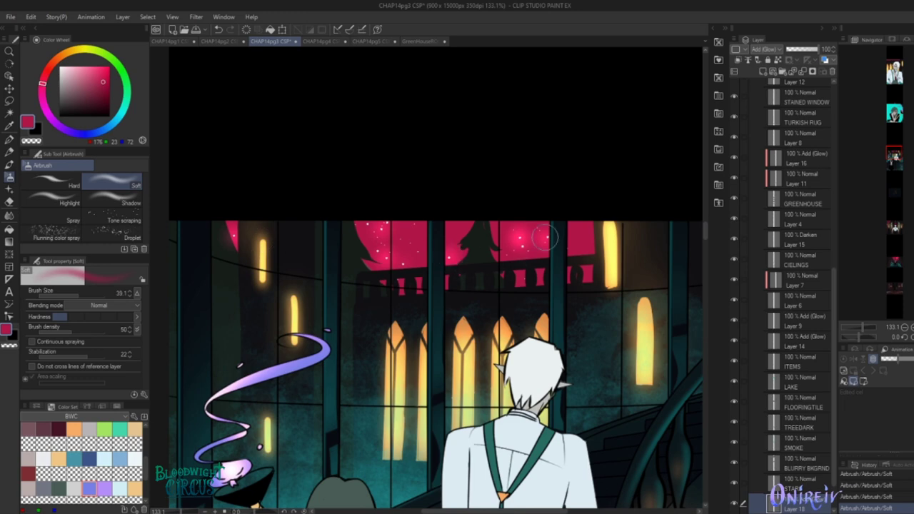
pyautogui.scroll(-2, 429, 321)
pyautogui.scroll(3, 429, 321)
# Touch up the dark balustrade silhouette against the crimson sky on the BLURRY BKGRND layer with the G-pen
pyautogui.click(774, 464)
pyautogui.press('p')
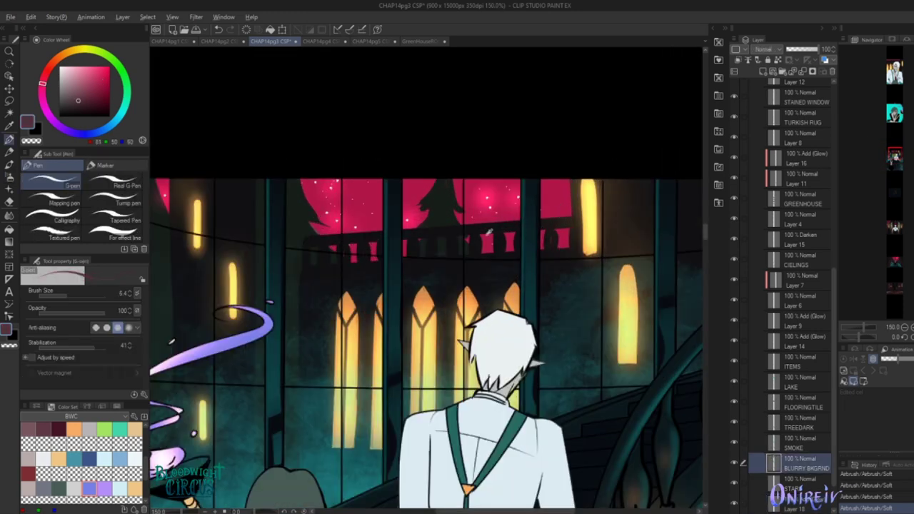
pyautogui.scroll(-5, 319, 265)
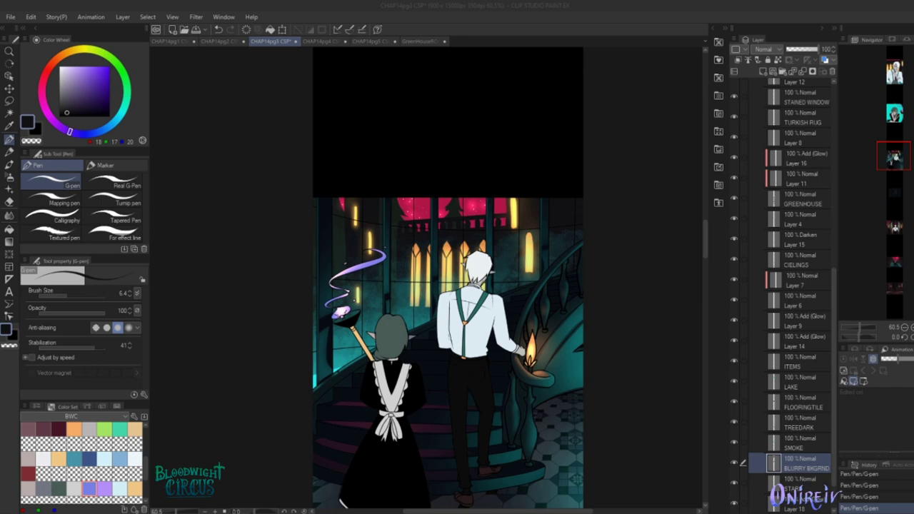
# Review the panels of the chapter's open pages in turn, starting from CHAP14pg1, to compare their coloring and progress
pyautogui.click(175, 40)
pyautogui.moveTo(699, 168); pyautogui.dragTo(692, 436)
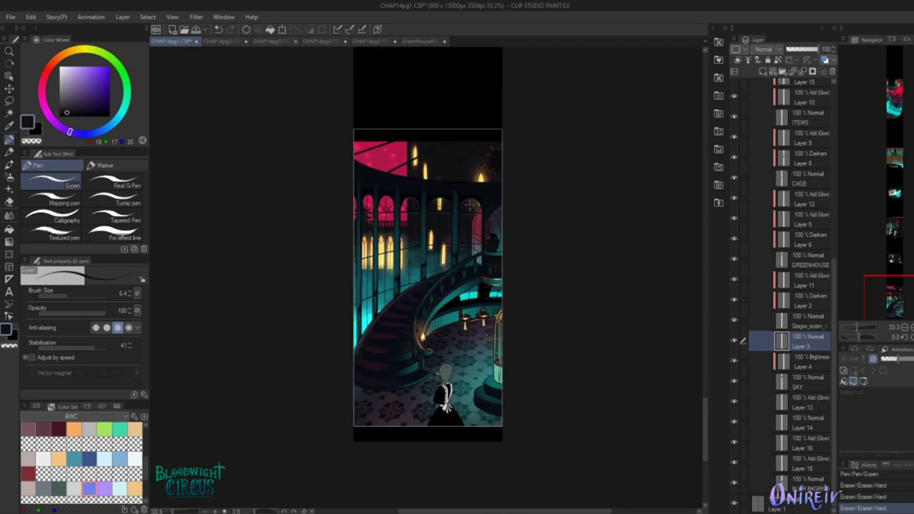
pyautogui.click(221, 41)
pyautogui.moveTo(705, 85); pyautogui.dragTo(636, 434)
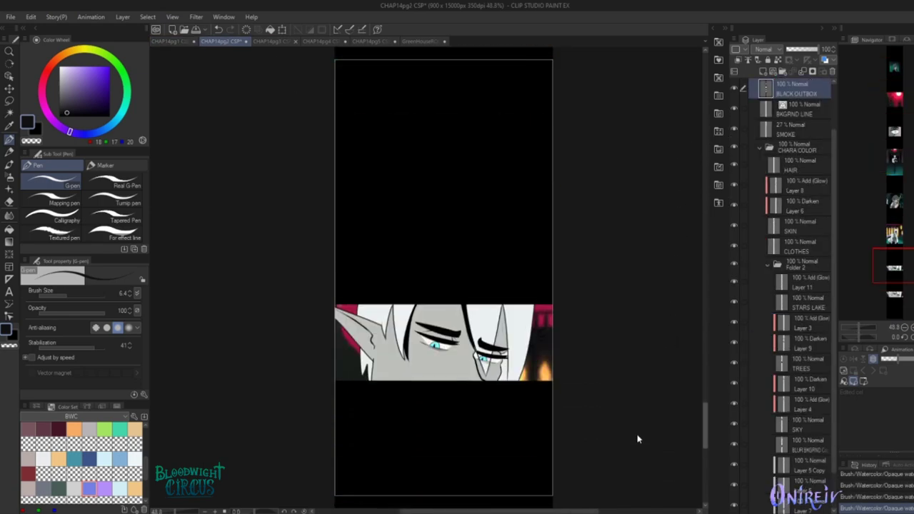
pyautogui.click(270, 41)
pyautogui.scroll(-2, 695, 110)
pyautogui.moveTo(698, 116); pyautogui.dragTo(669, 428)
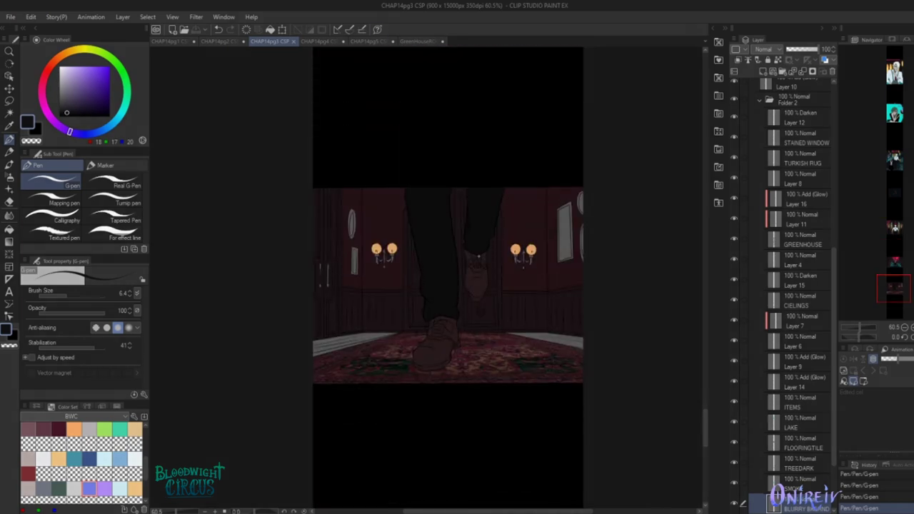
pyautogui.click(325, 42)
pyautogui.moveTo(705, 100); pyautogui.dragTo(645, 457)
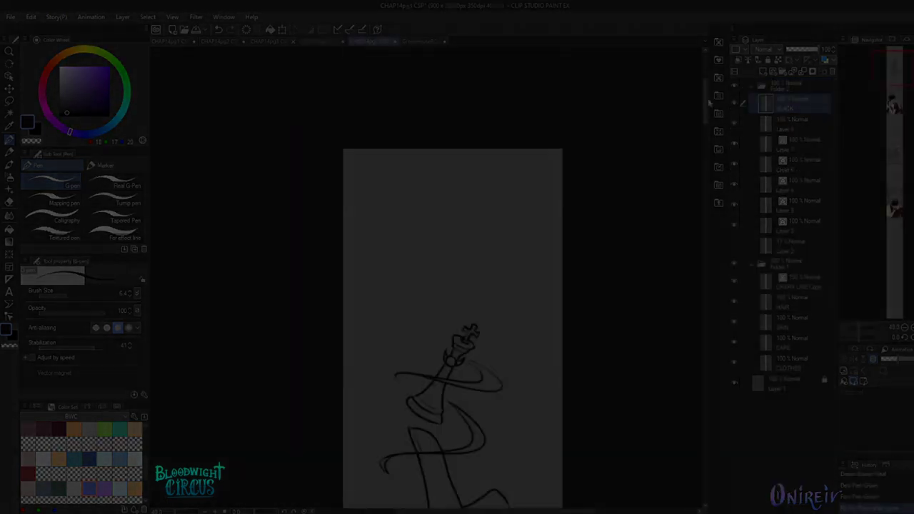